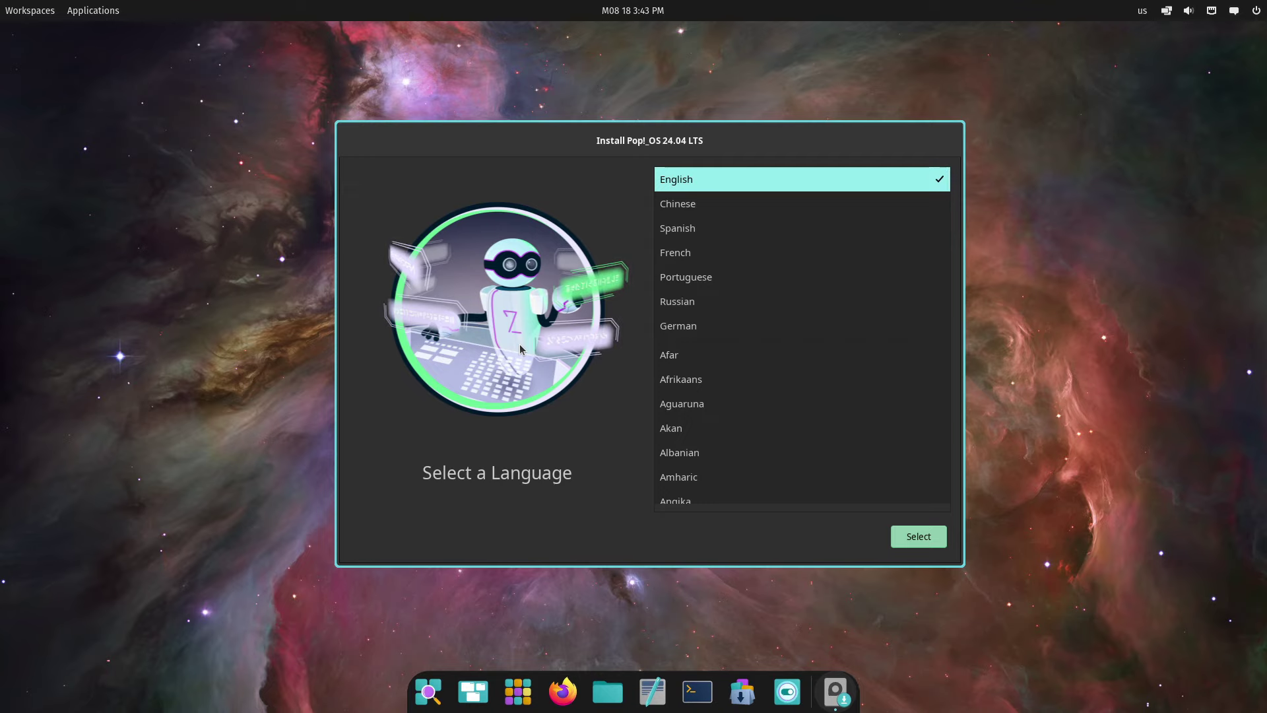
# Choose English language, United States region and the English (US) keyboard layout and variant
pyautogui.click(914, 538)
pyautogui.click(922, 539)
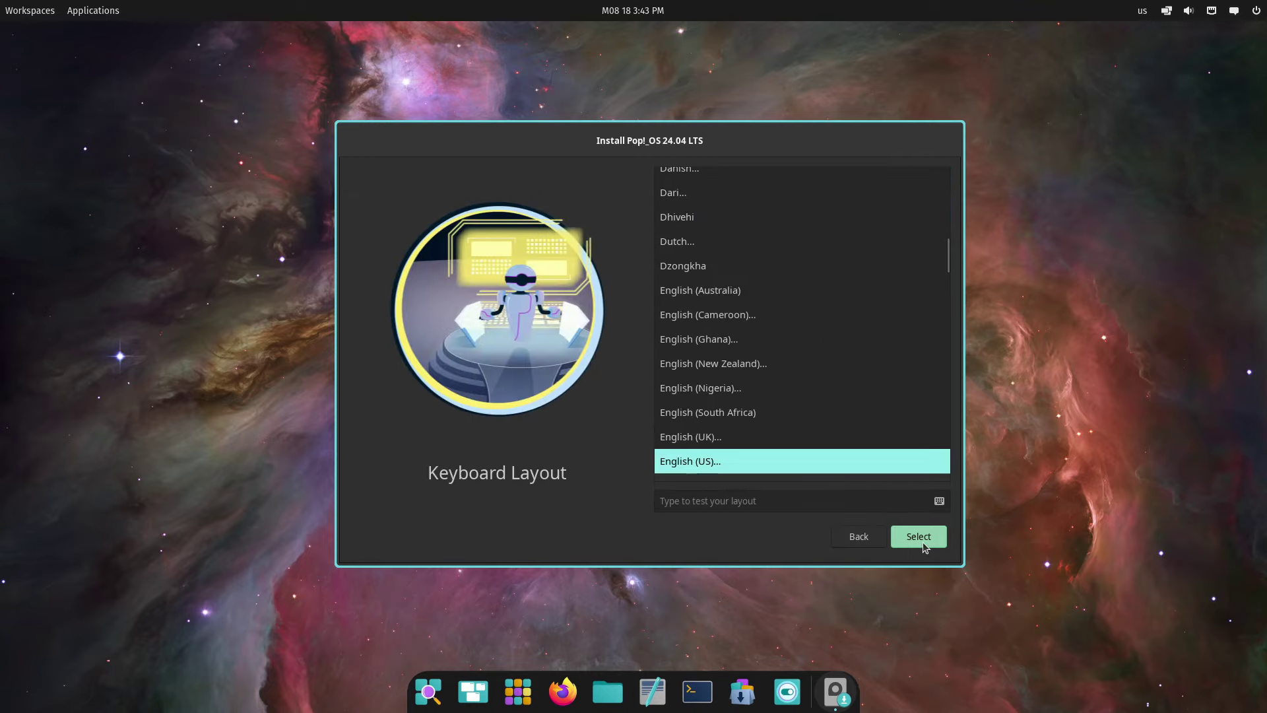
pyautogui.click(927, 538)
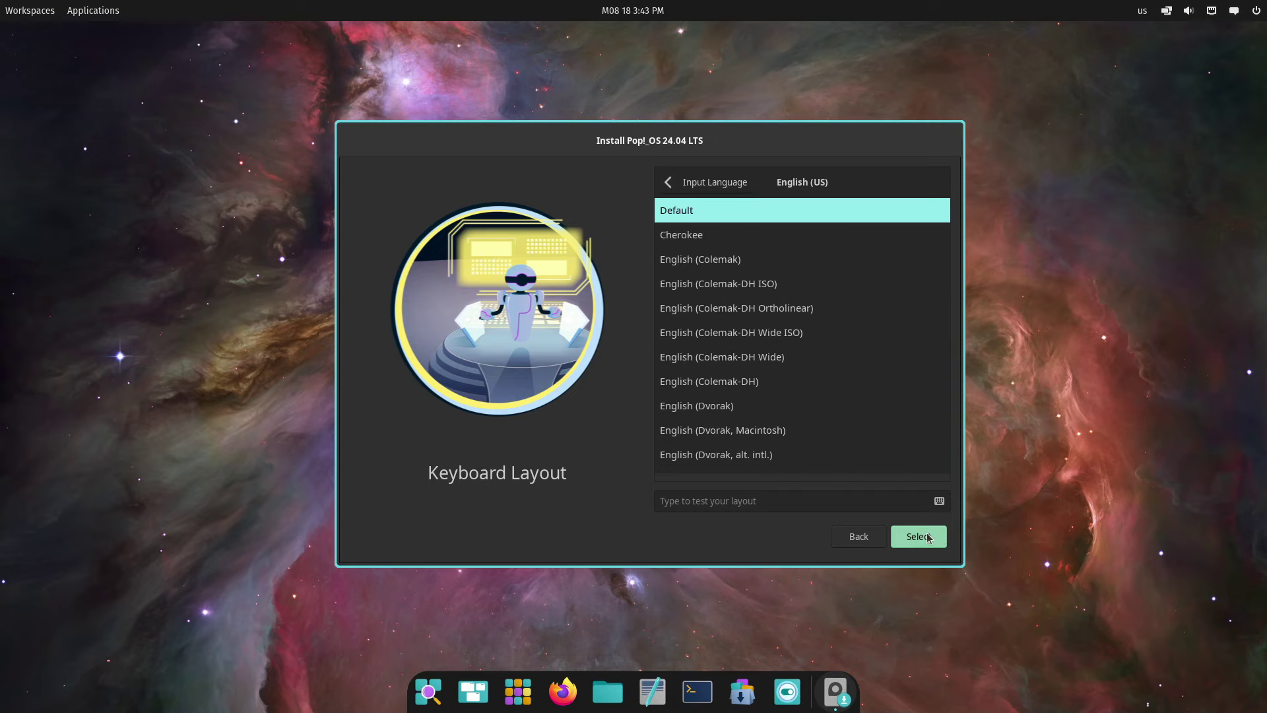
pyautogui.click(927, 538)
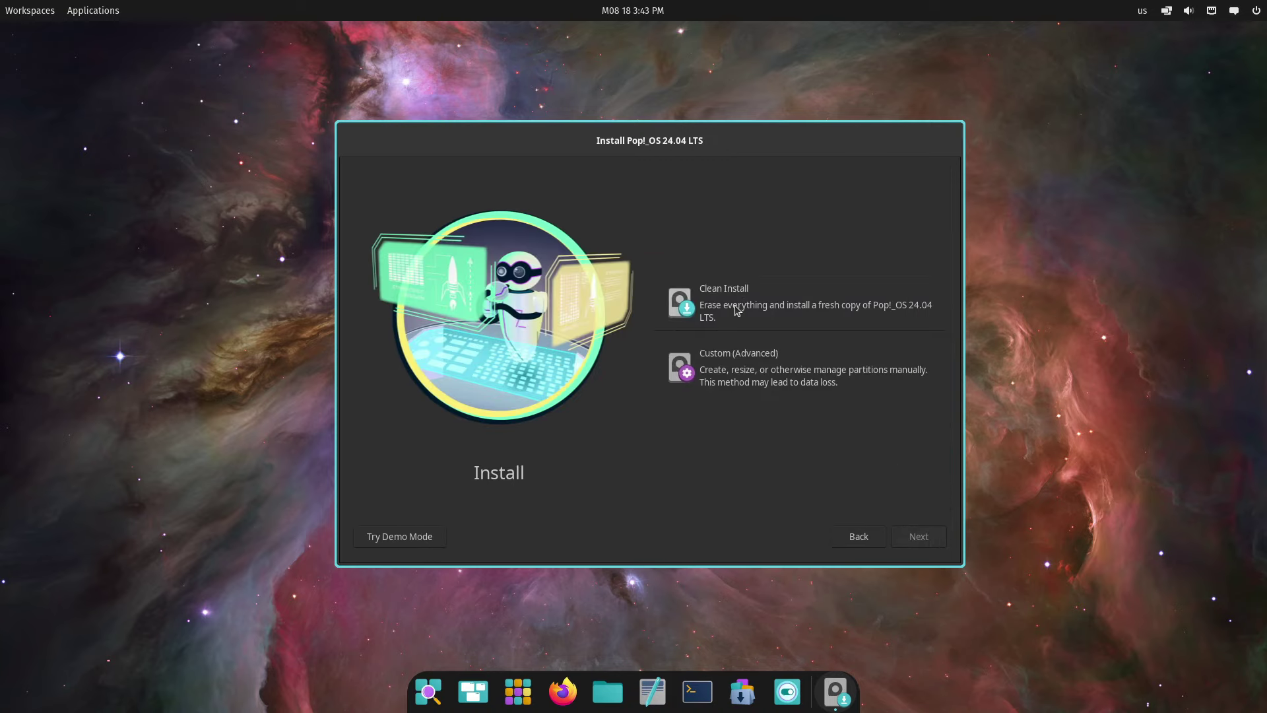
# Choose Clean Install and select the ATA QEMU HARDDISK as the target drive
pyautogui.click(728, 324)
pyautogui.click(912, 538)
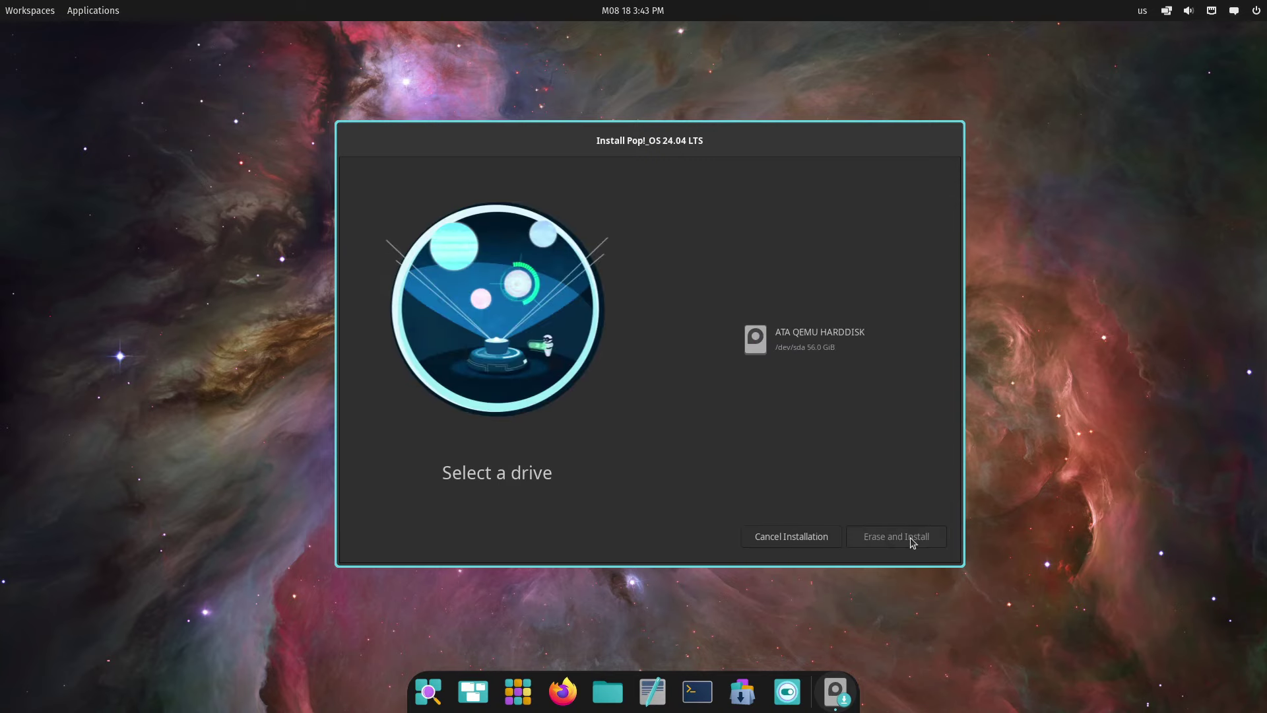
pyautogui.click(817, 338)
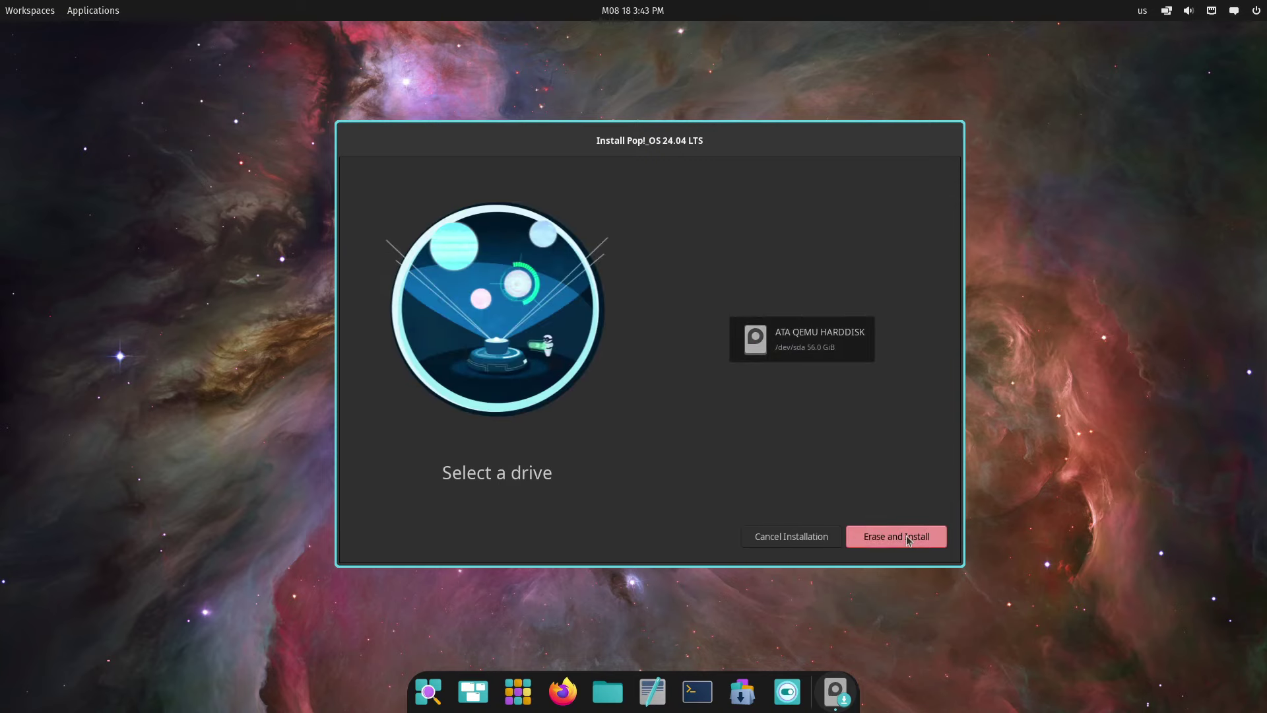
# Start Erase and Install, then enter the user's full name and accept the account names
pyautogui.click(906, 538)
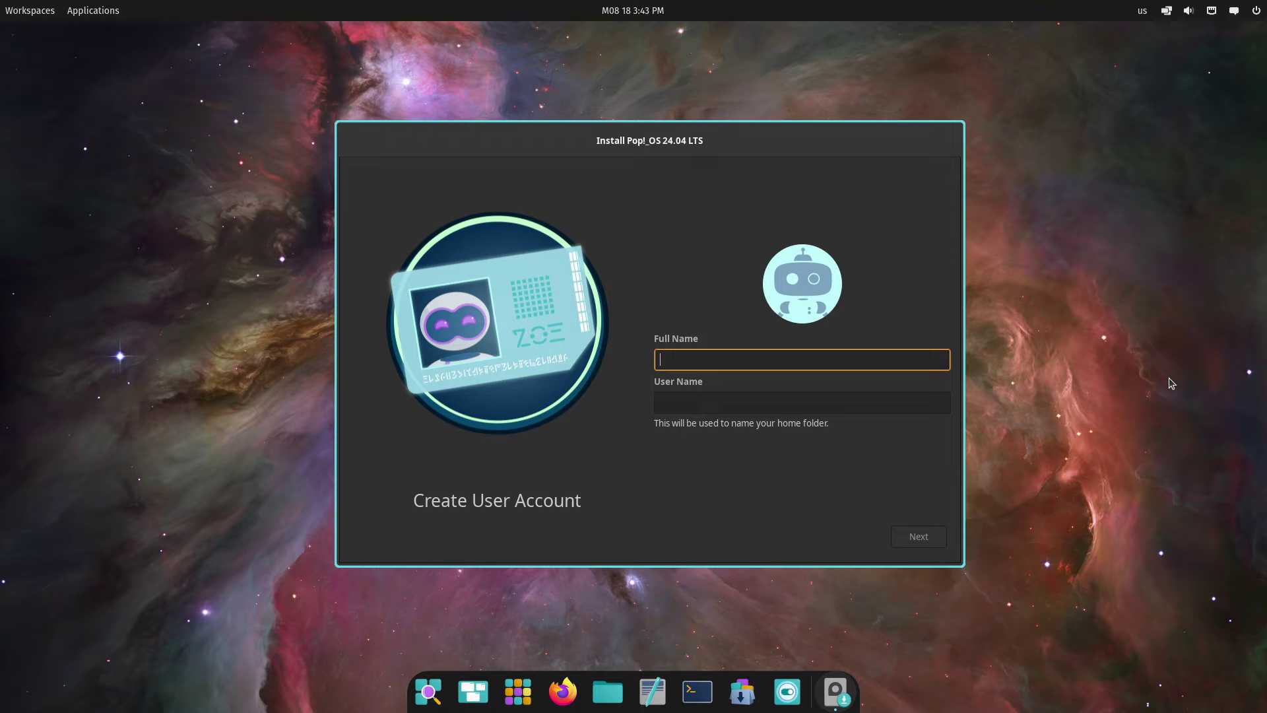
pyautogui.write('gosh')
pyautogui.press('Tab')
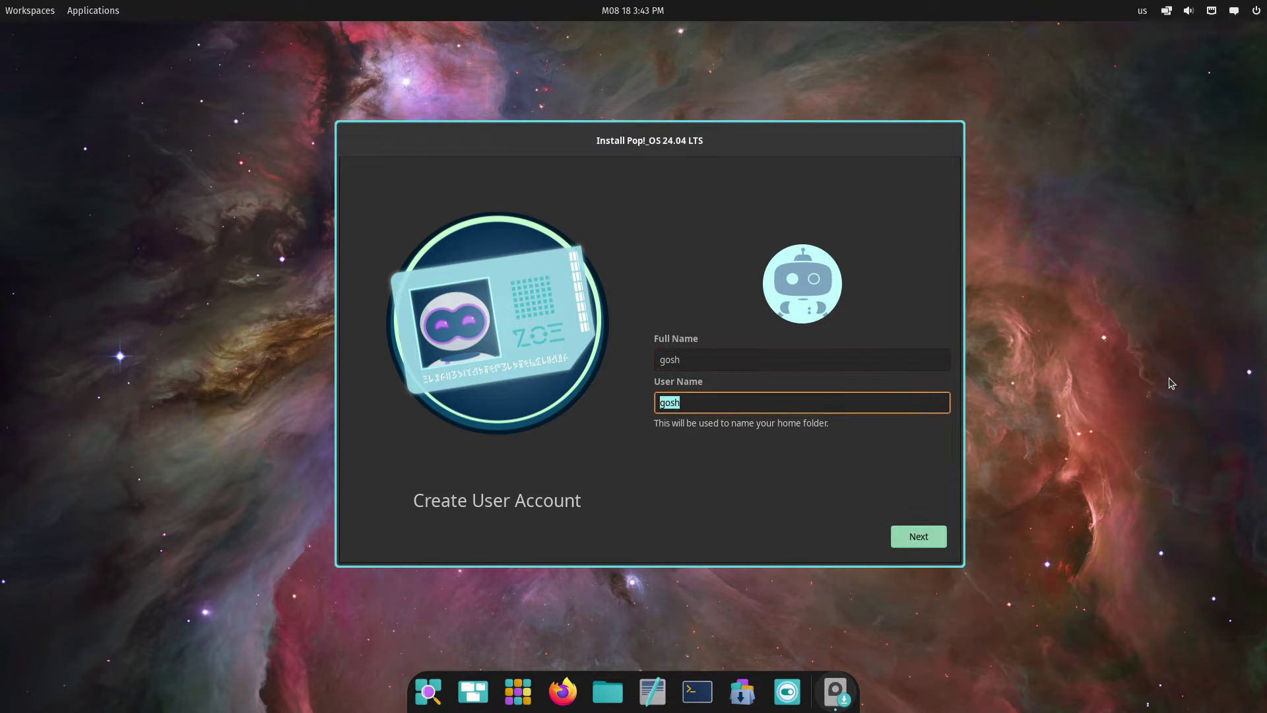
pyautogui.press('Return')
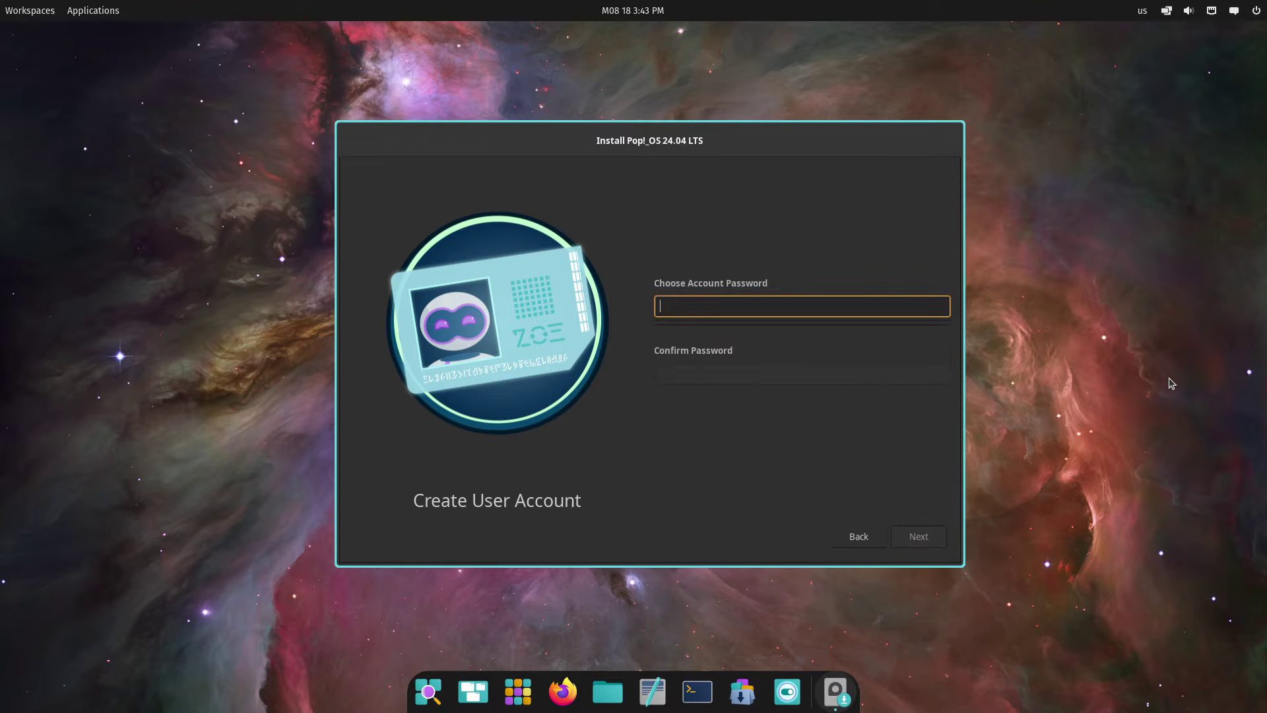
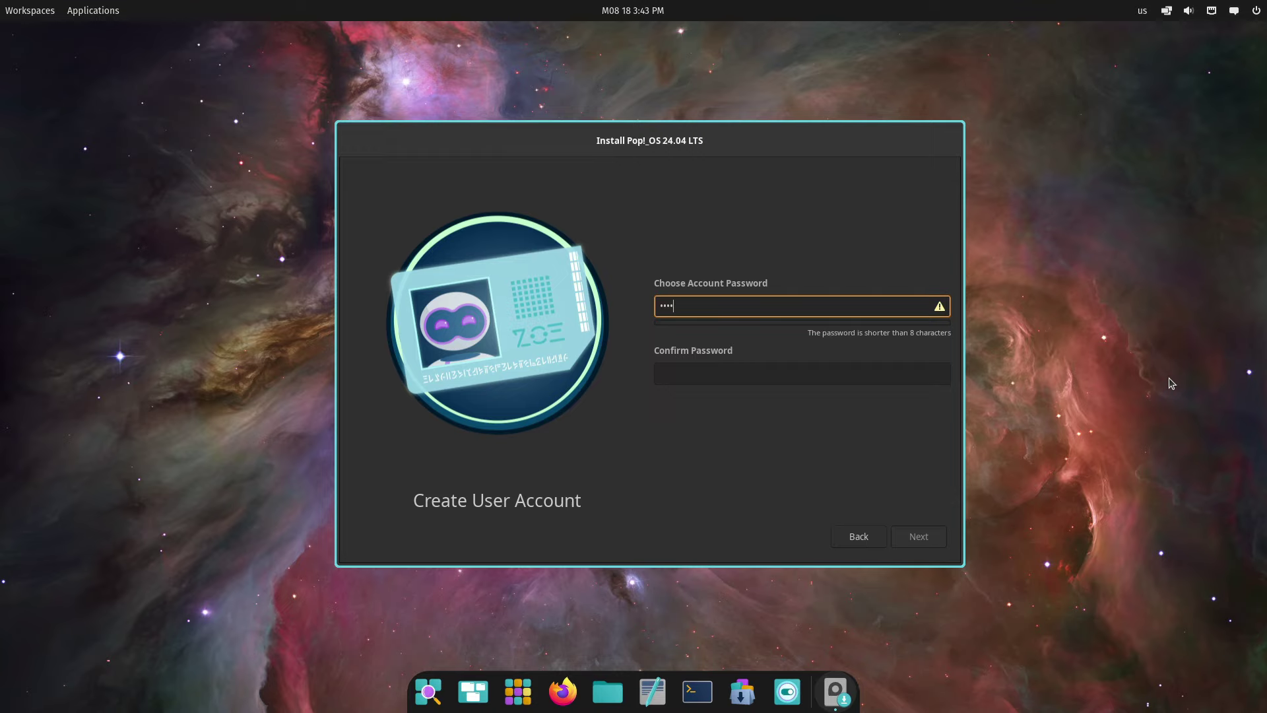
# Enter and confirm the account password
pyautogui.press('Tab')
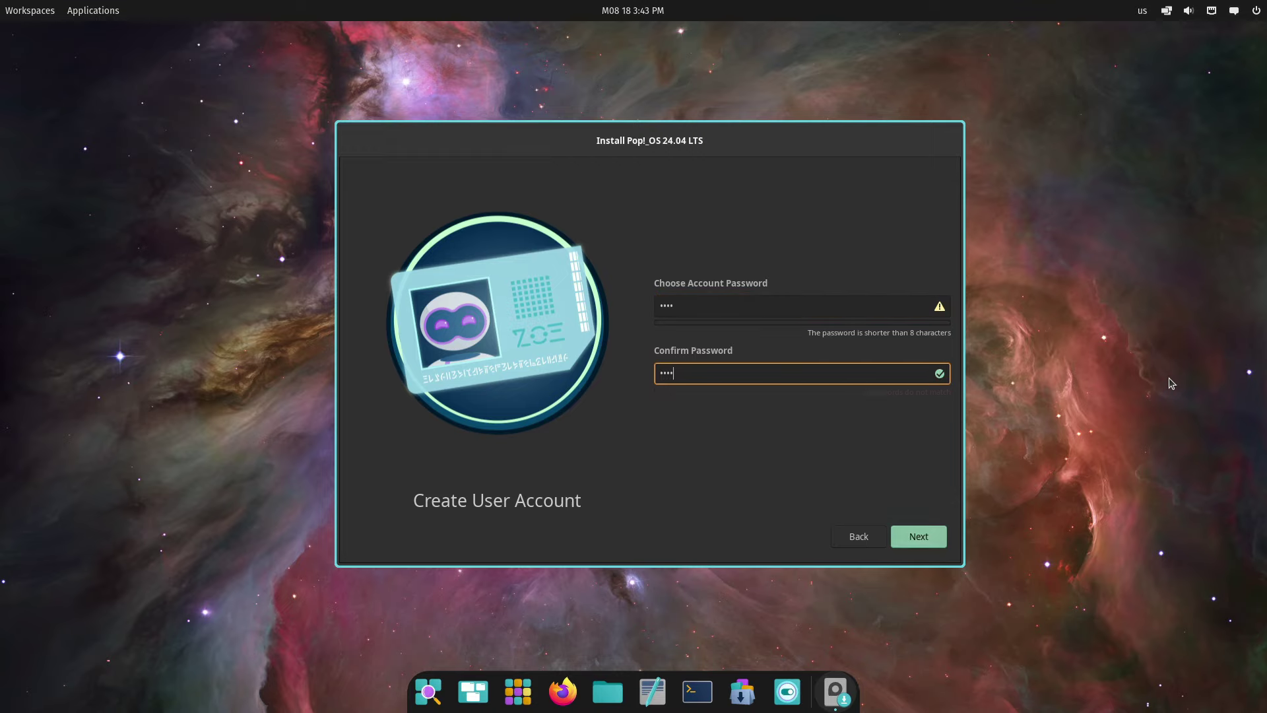
pyautogui.press('Return')
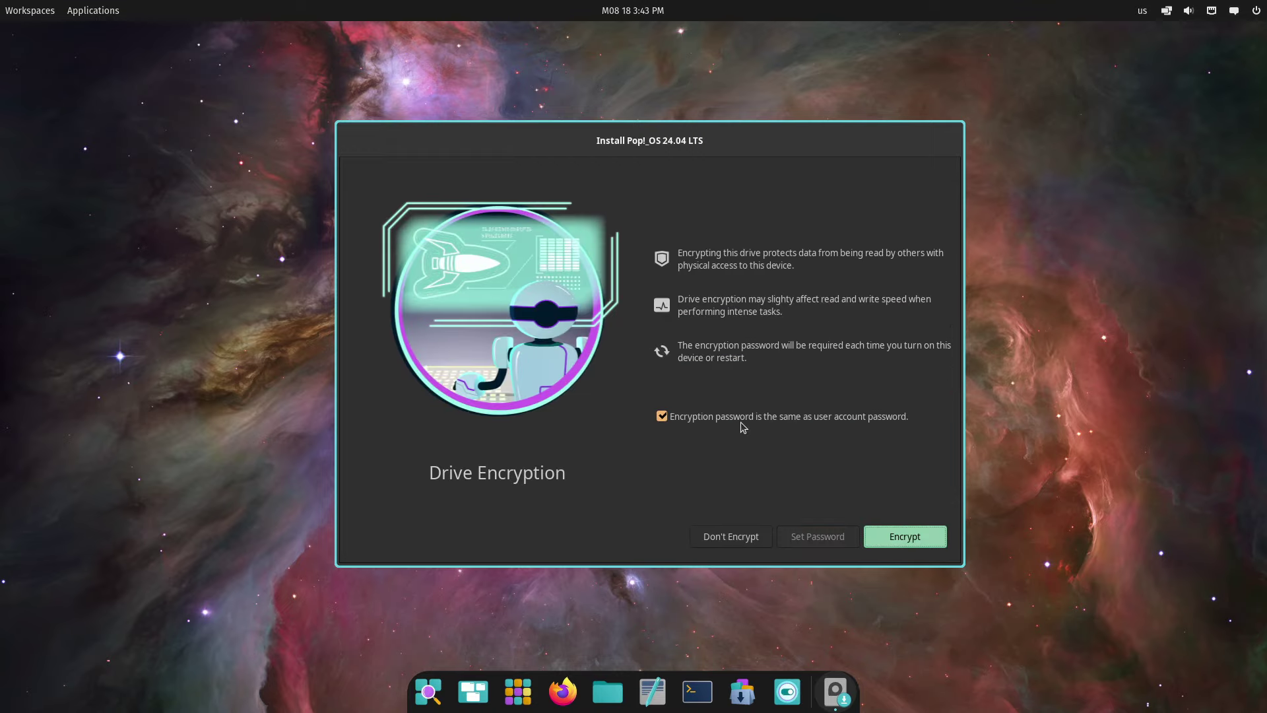
# Skip drive encryption, let Pop!_OS install, and restart the device
pyautogui.click(725, 419)
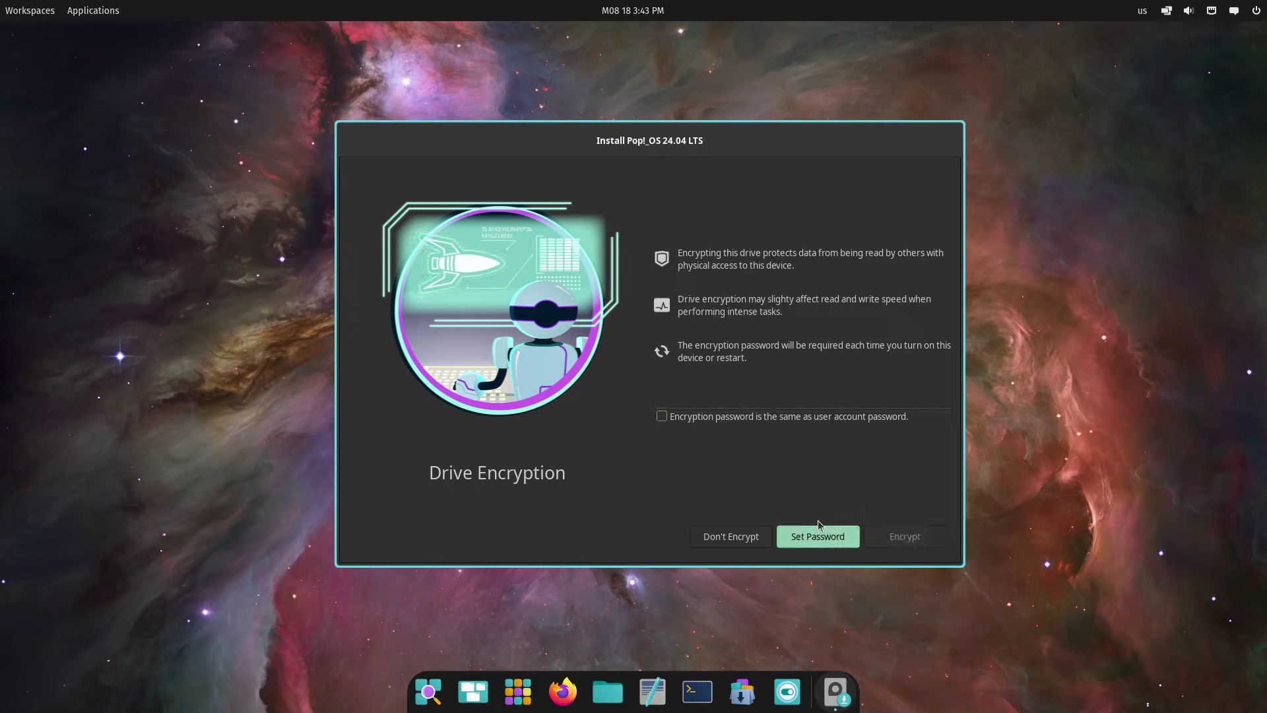
pyautogui.click(722, 541)
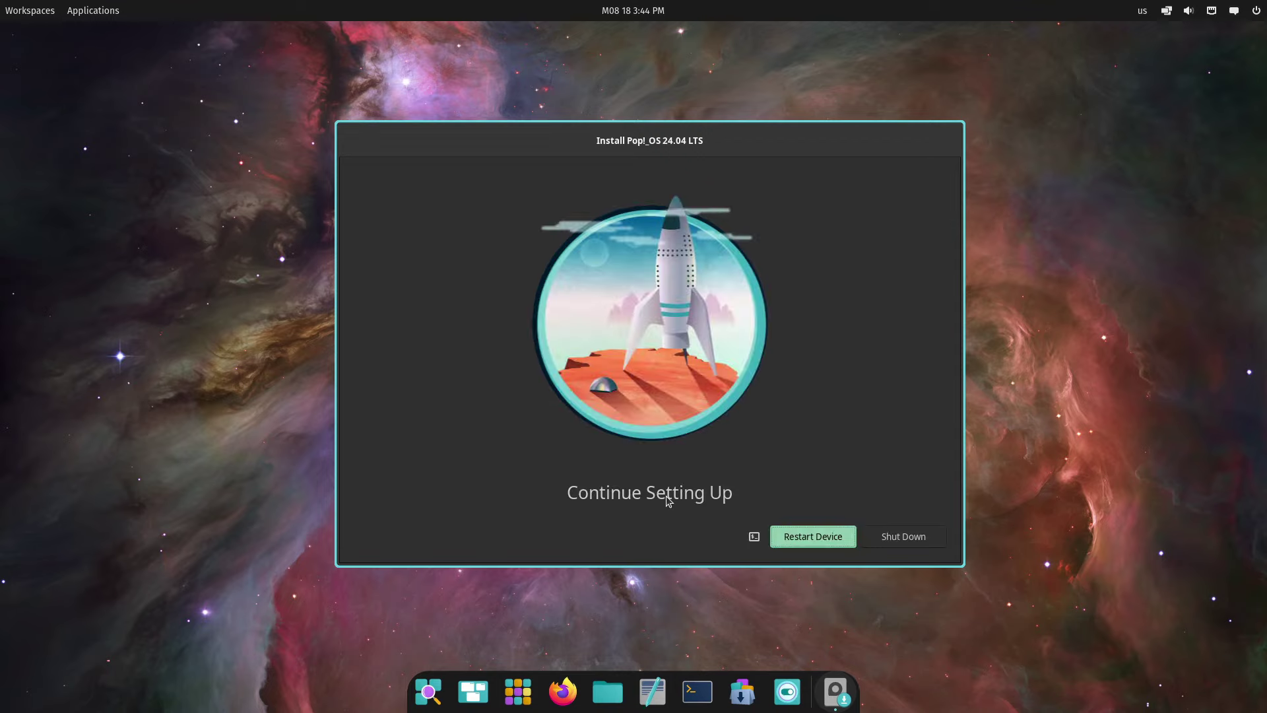
pyautogui.click(789, 536)
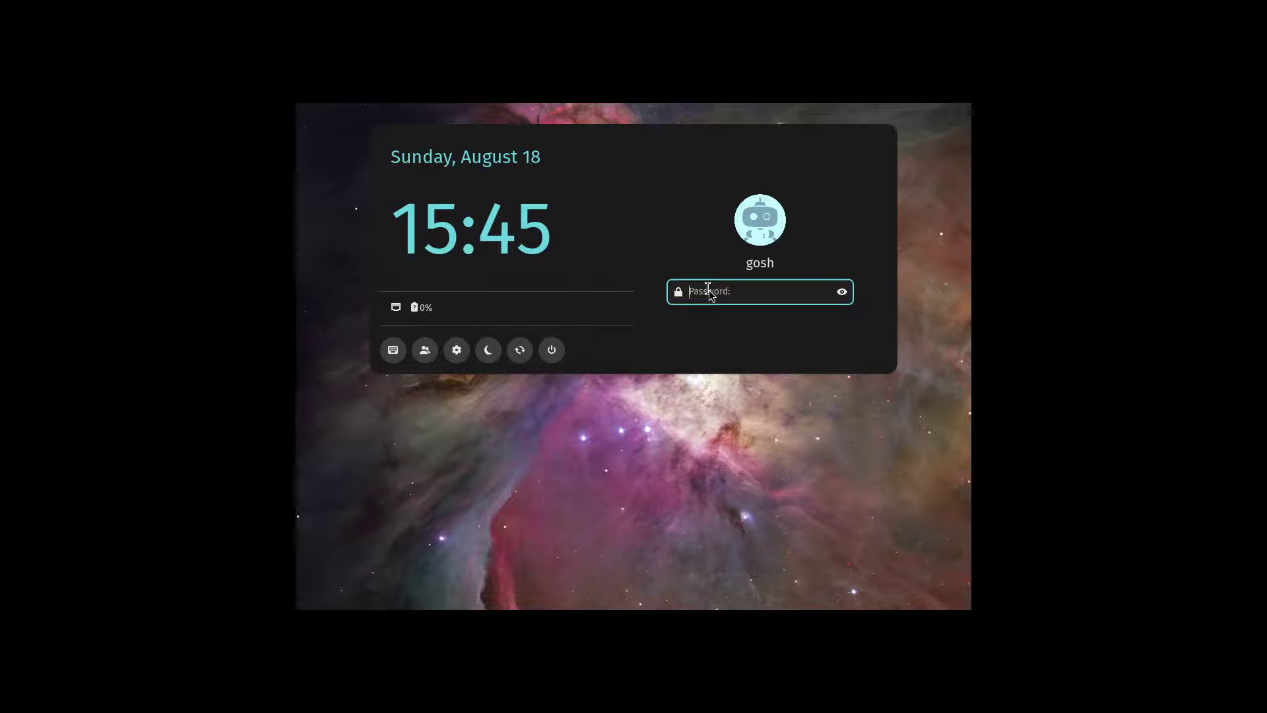
# Enter the account password at the COSMIC Greeter to log in
pyautogui.write('****')
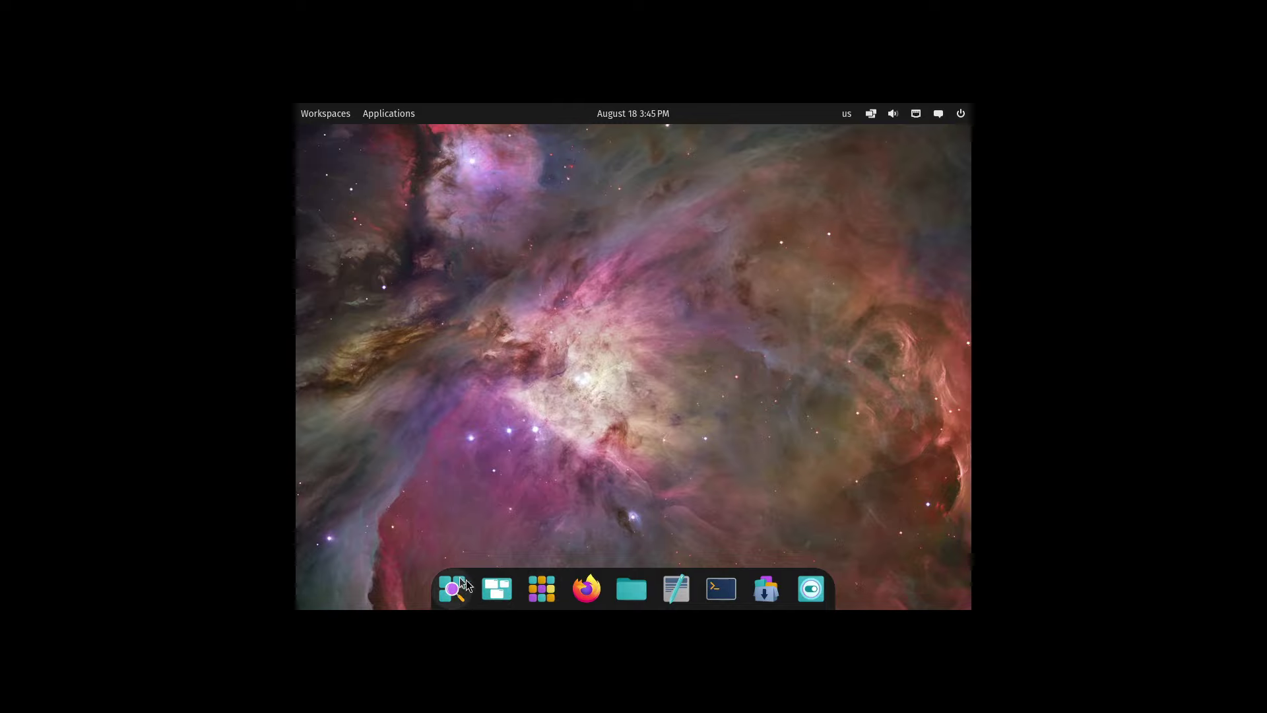
# Set the display resolution to 1920x1080 in maximised COSMIC Settings, keep it, and close Settings
pyautogui.click(813, 597)
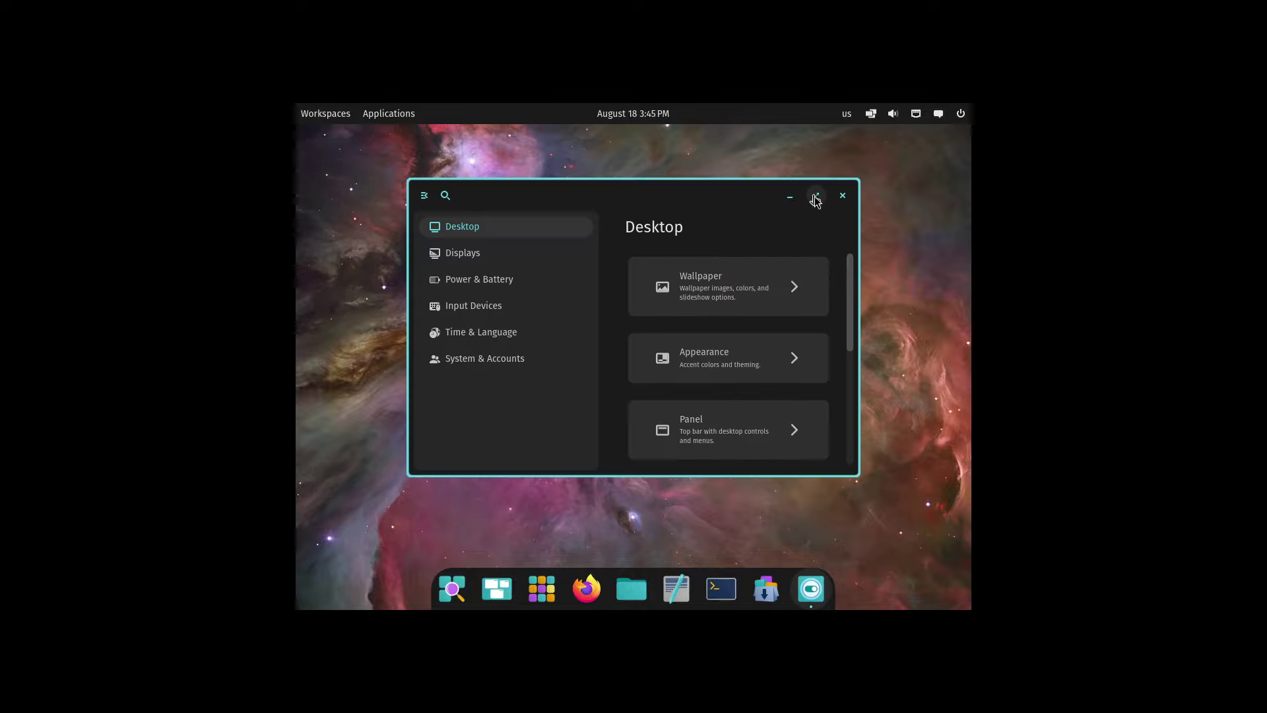
pyautogui.click(816, 195)
pyautogui.click(658, 305)
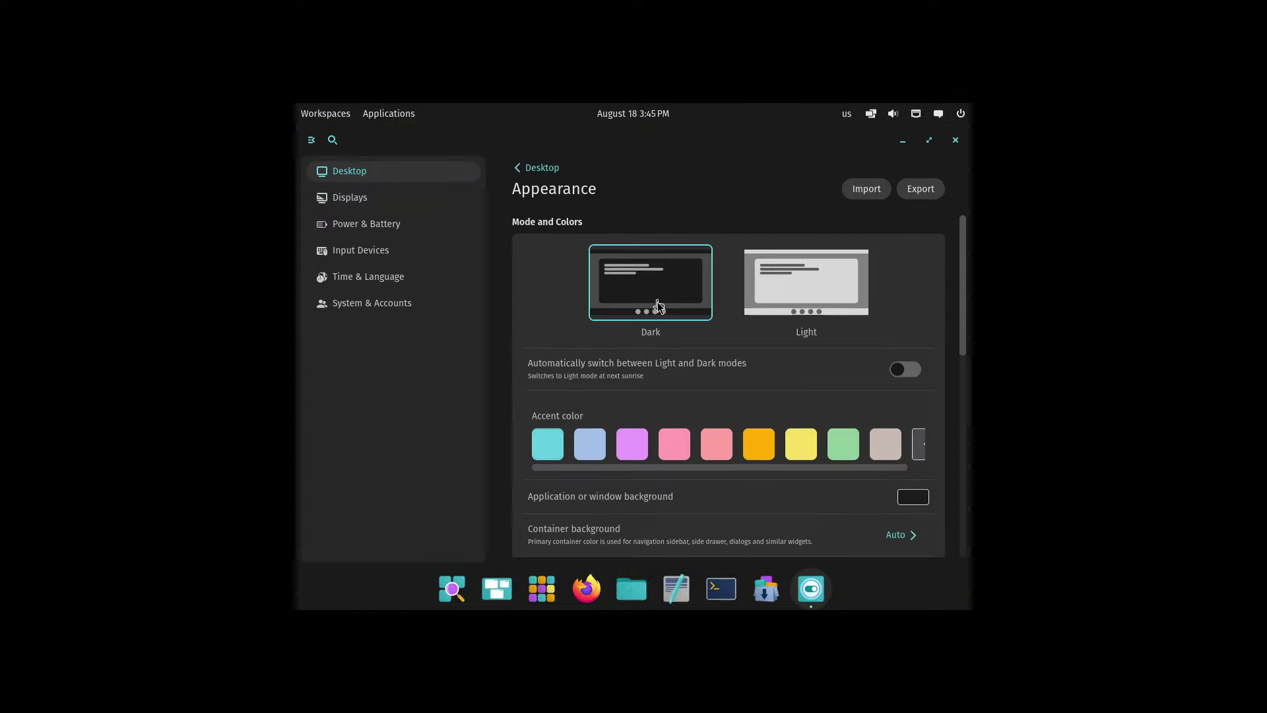
pyautogui.click(360, 198)
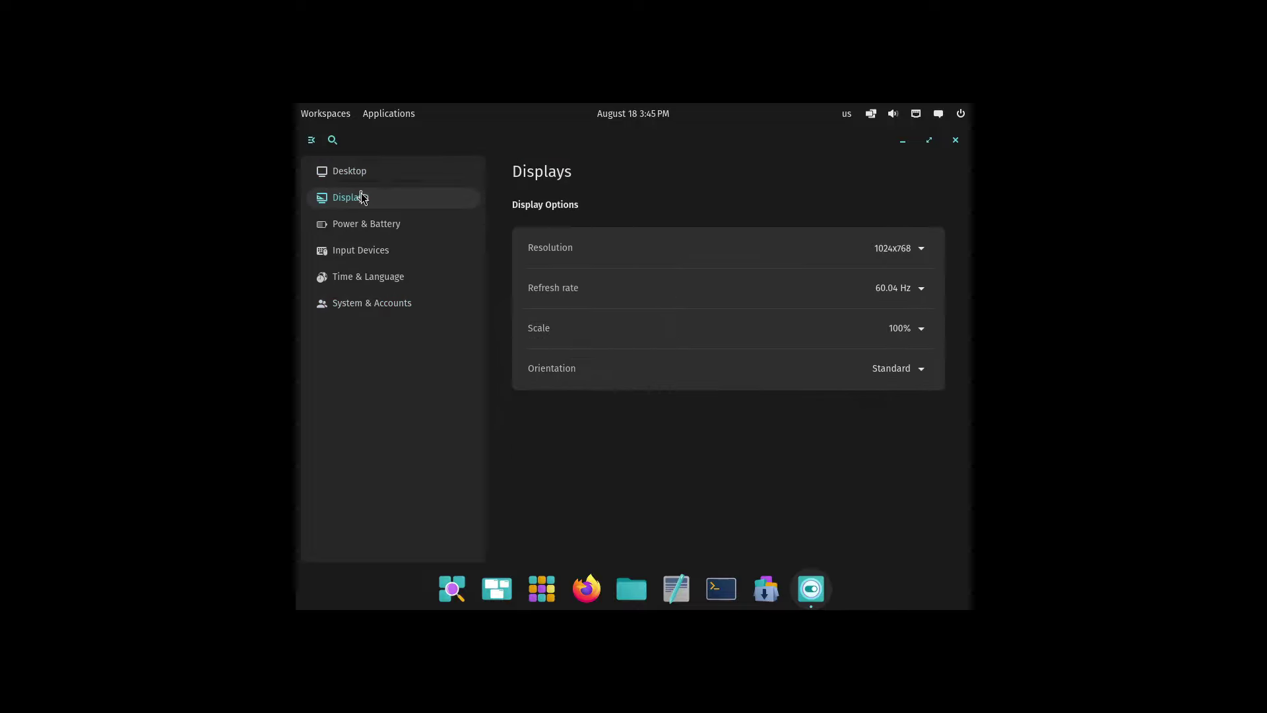
pyautogui.click(897, 248)
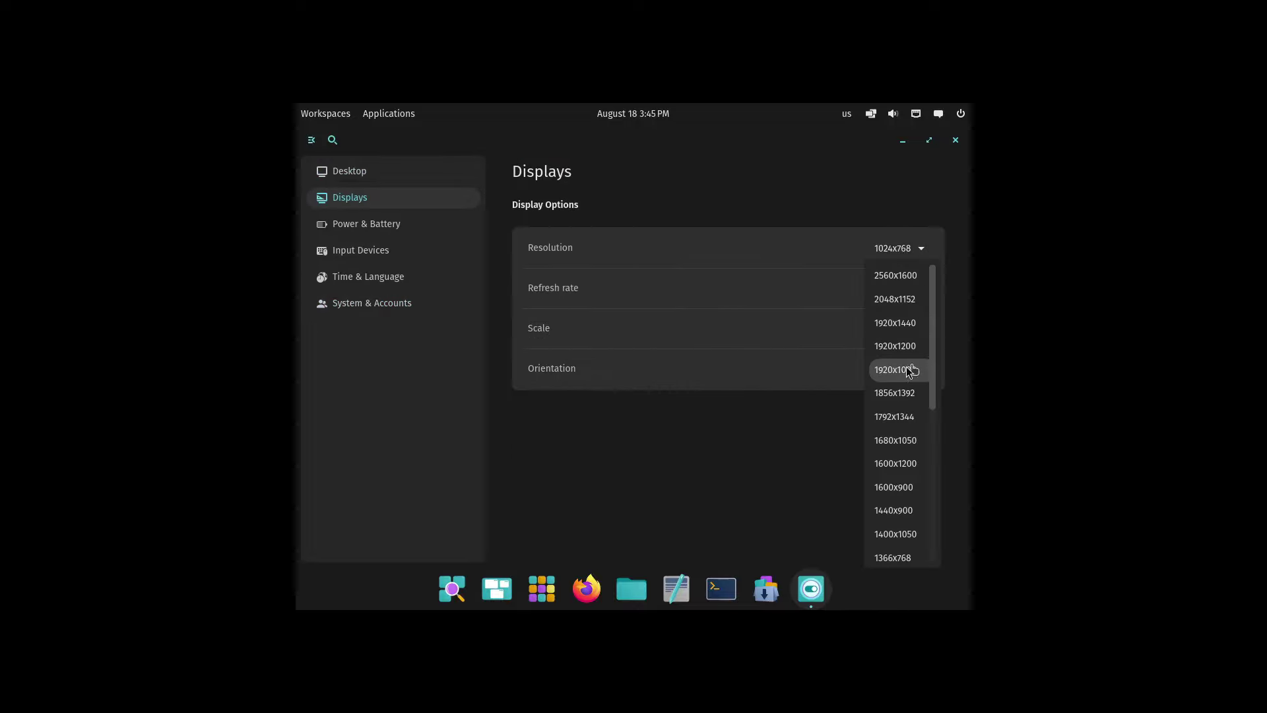
pyautogui.click(911, 368)
pyautogui.click(469, 274)
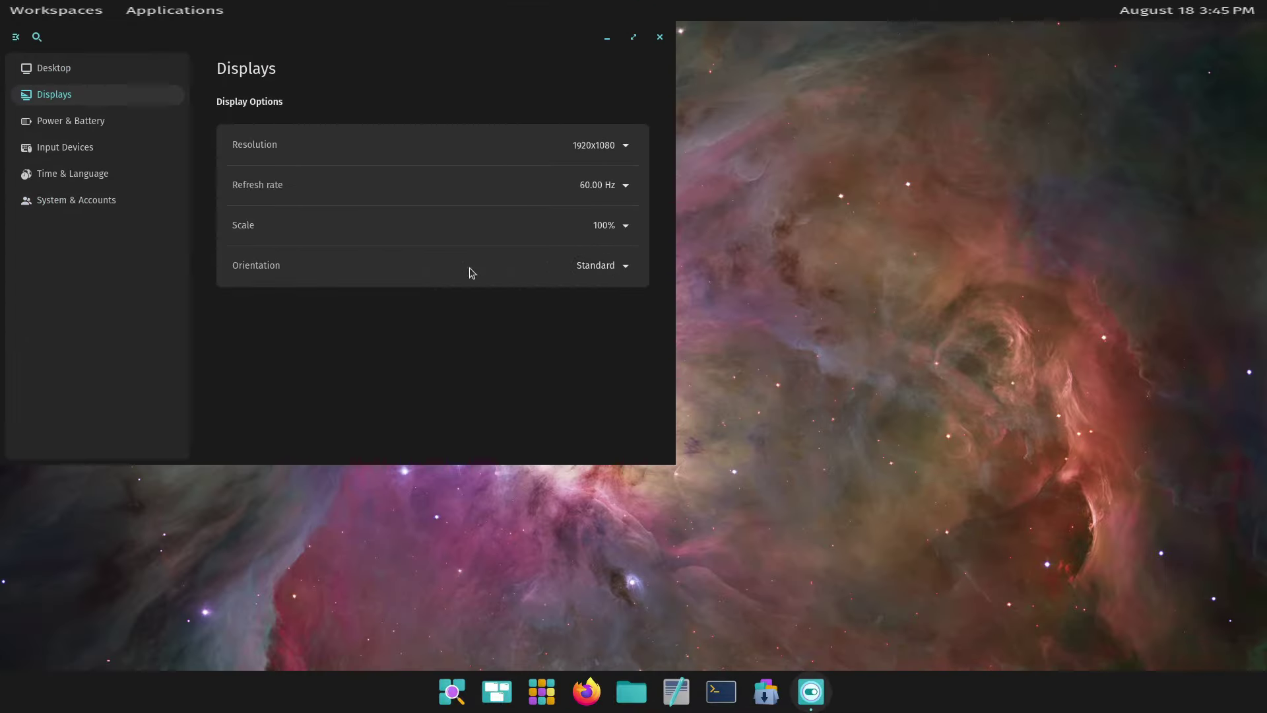
pyautogui.click(659, 37)
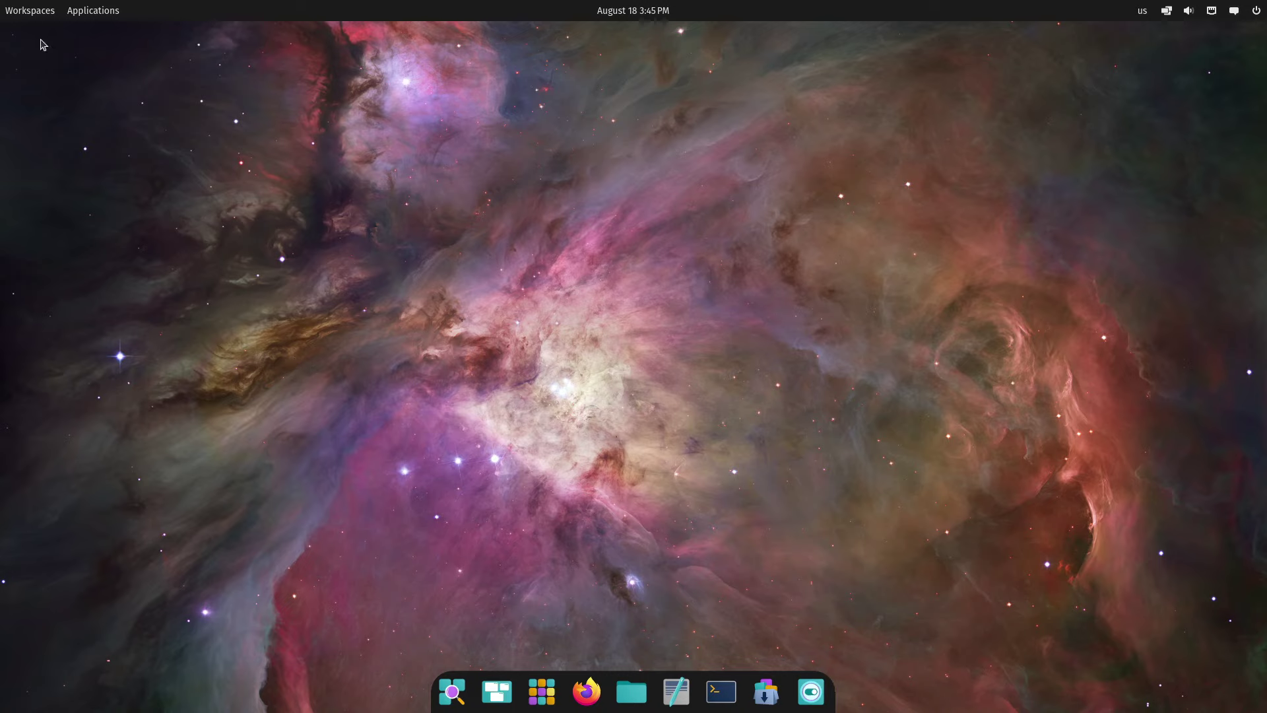
pyautogui.click(32, 10)
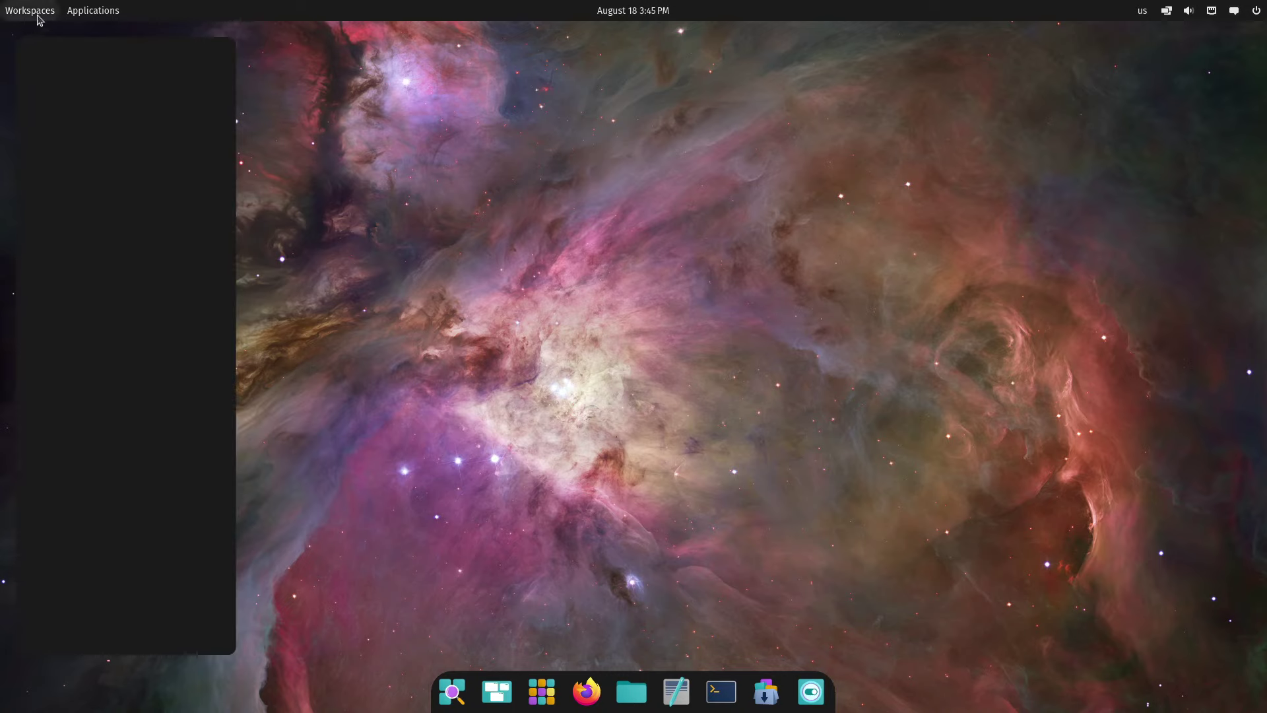
pyautogui.click(99, 16)
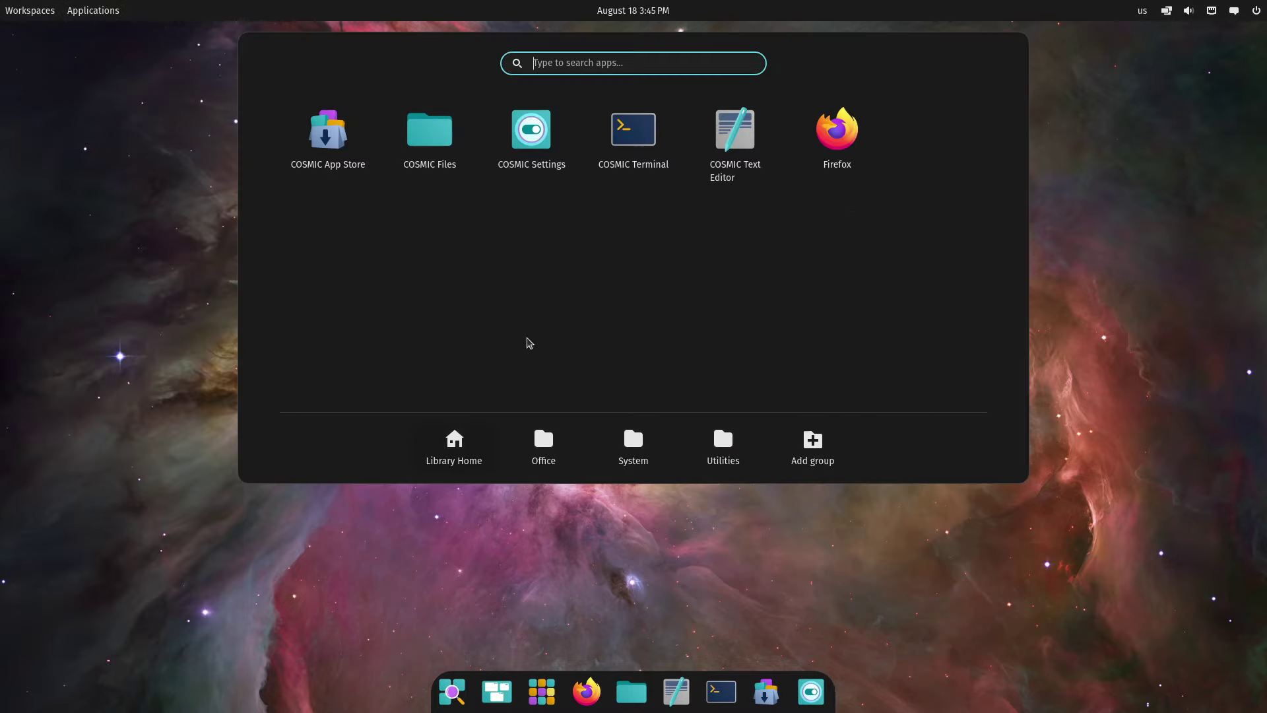
pyautogui.click(538, 449)
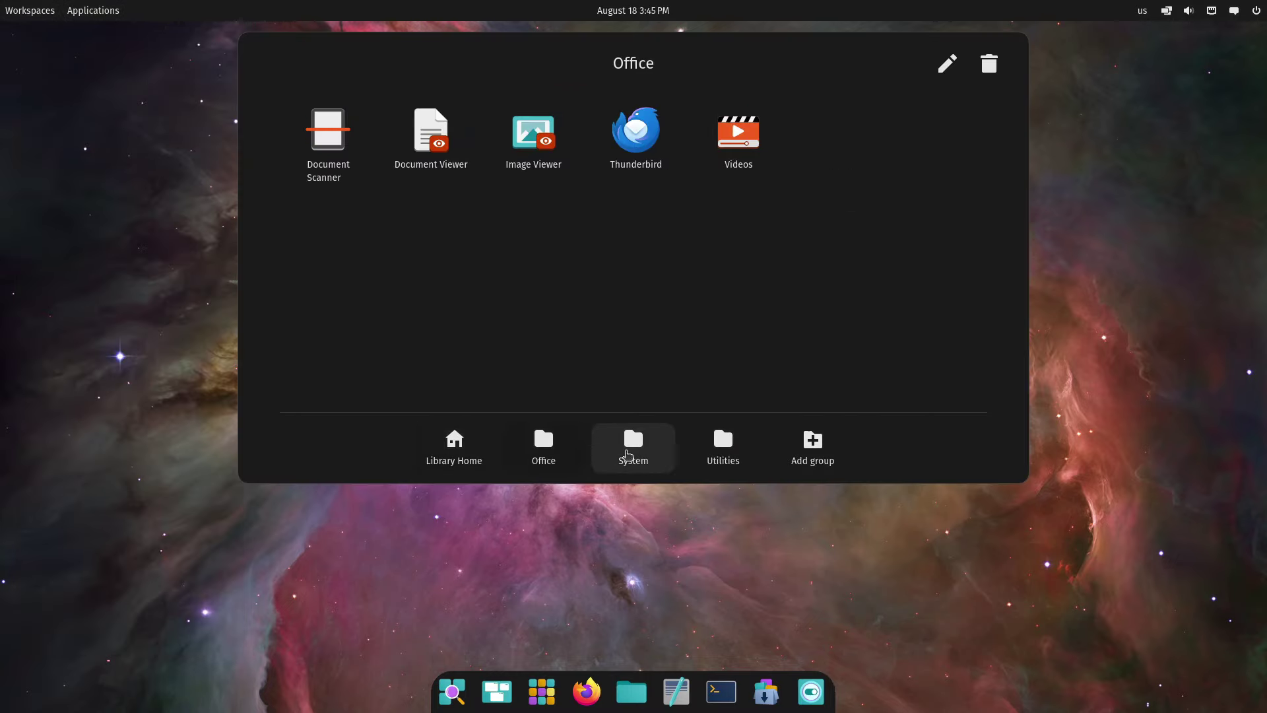
pyautogui.click(628, 455)
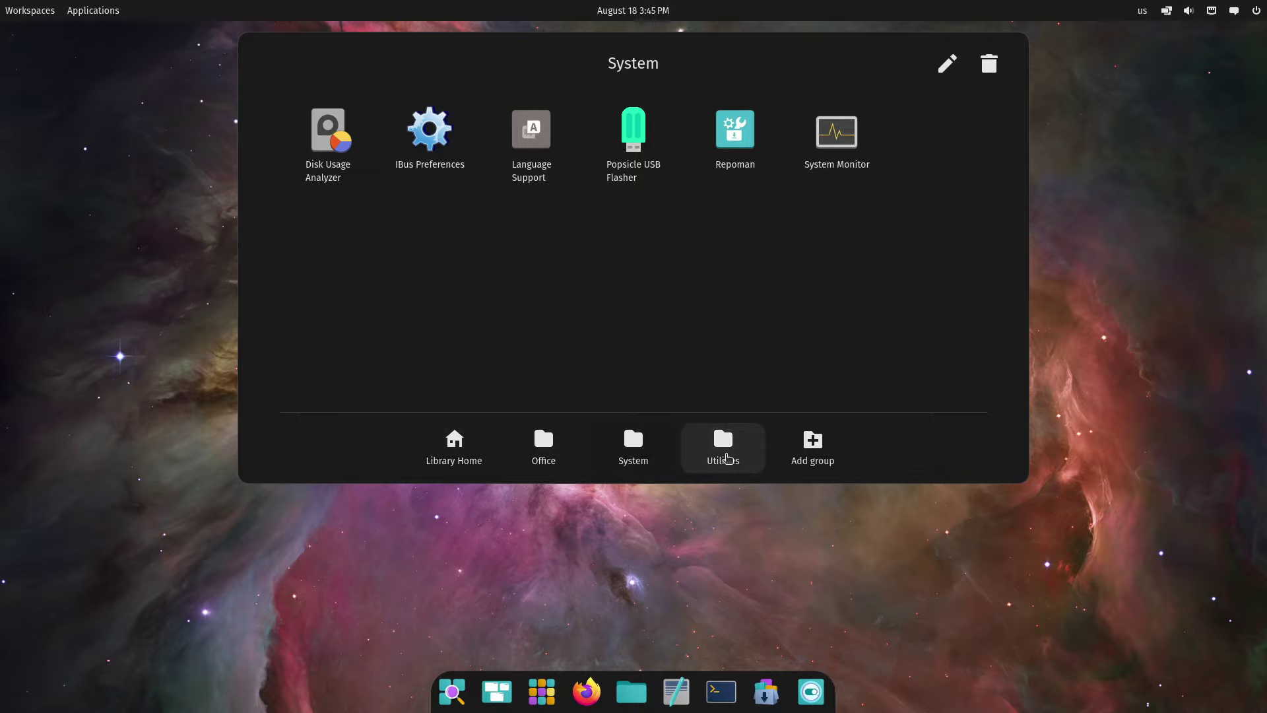
pyautogui.click(727, 458)
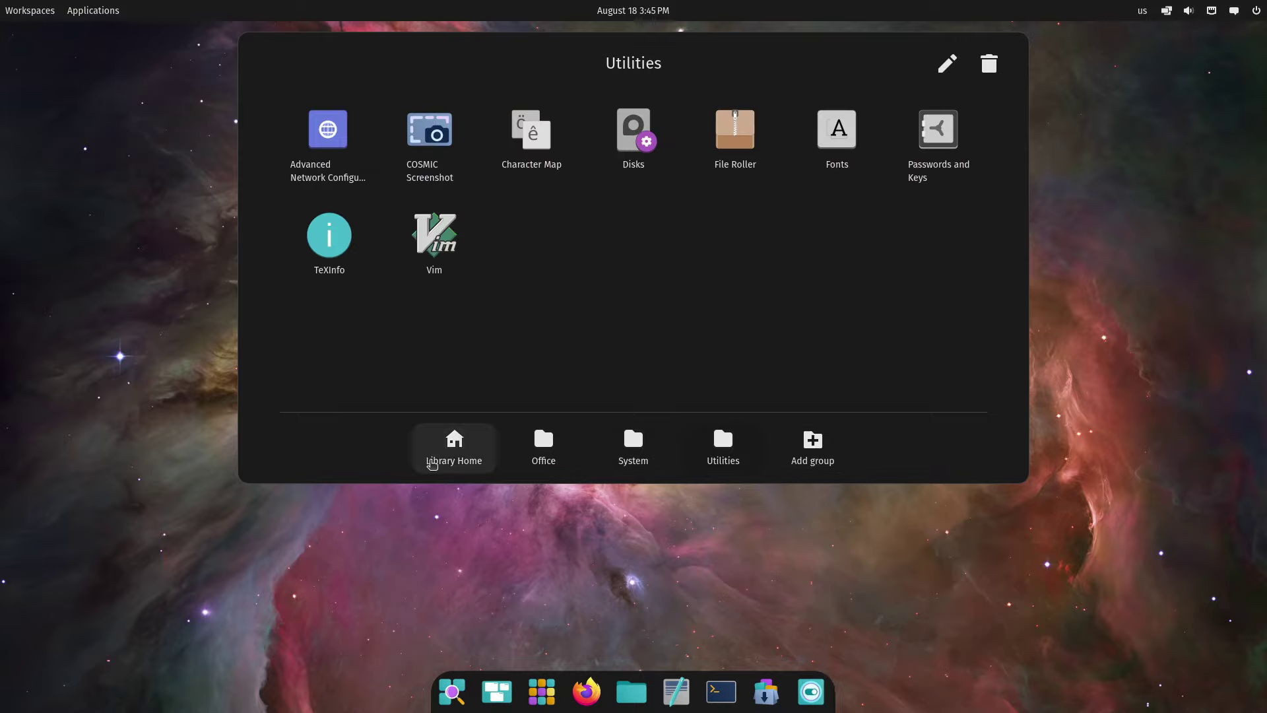
pyautogui.click(433, 462)
pyautogui.click(441, 581)
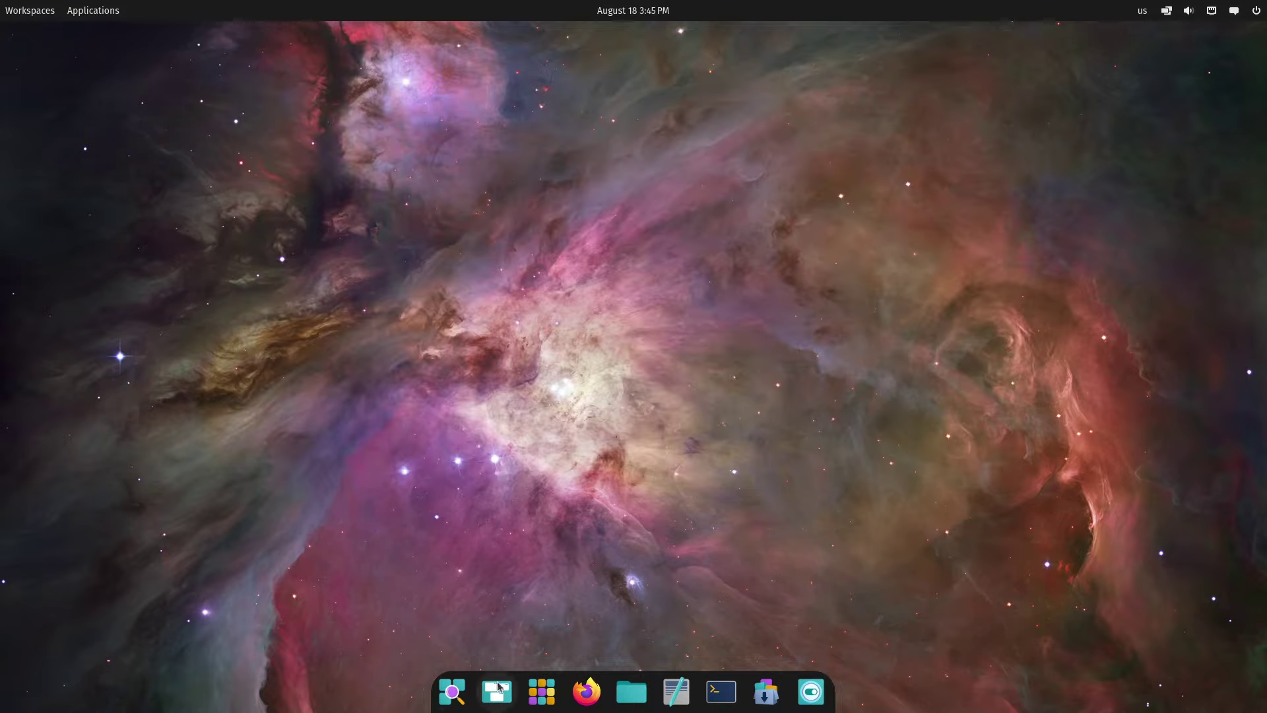
pyautogui.click(453, 698)
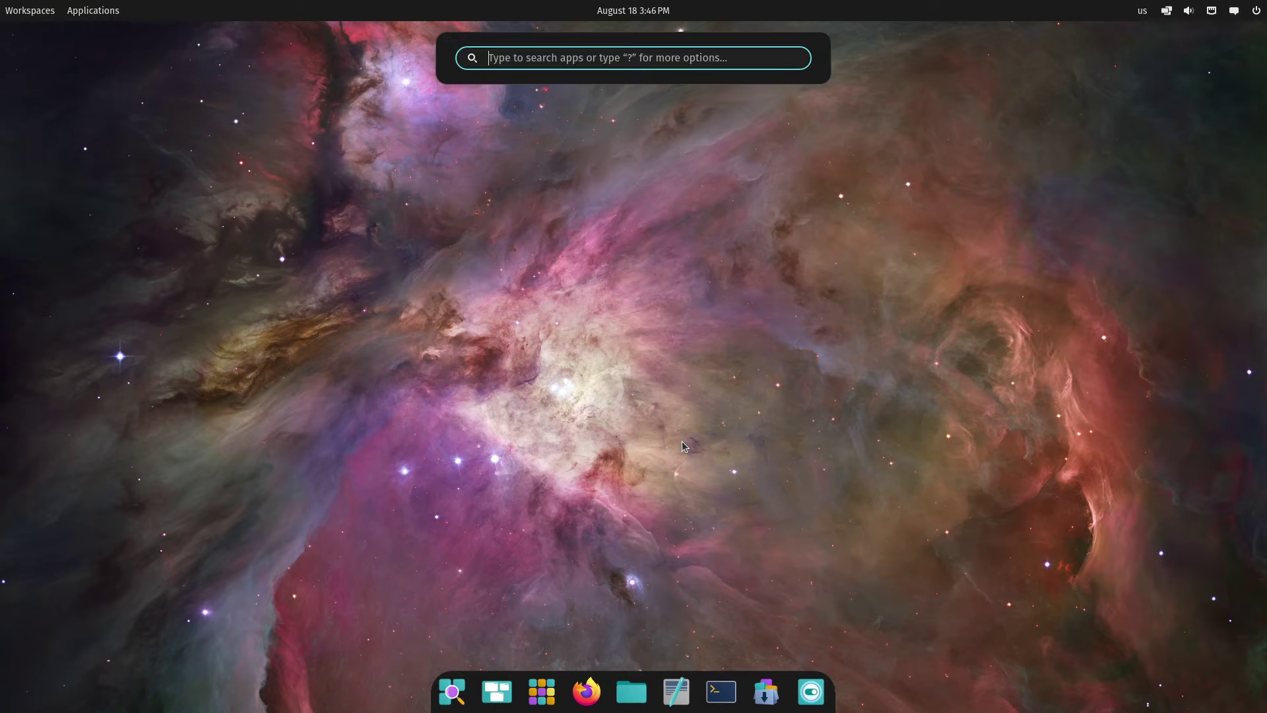
pyautogui.write('fire')
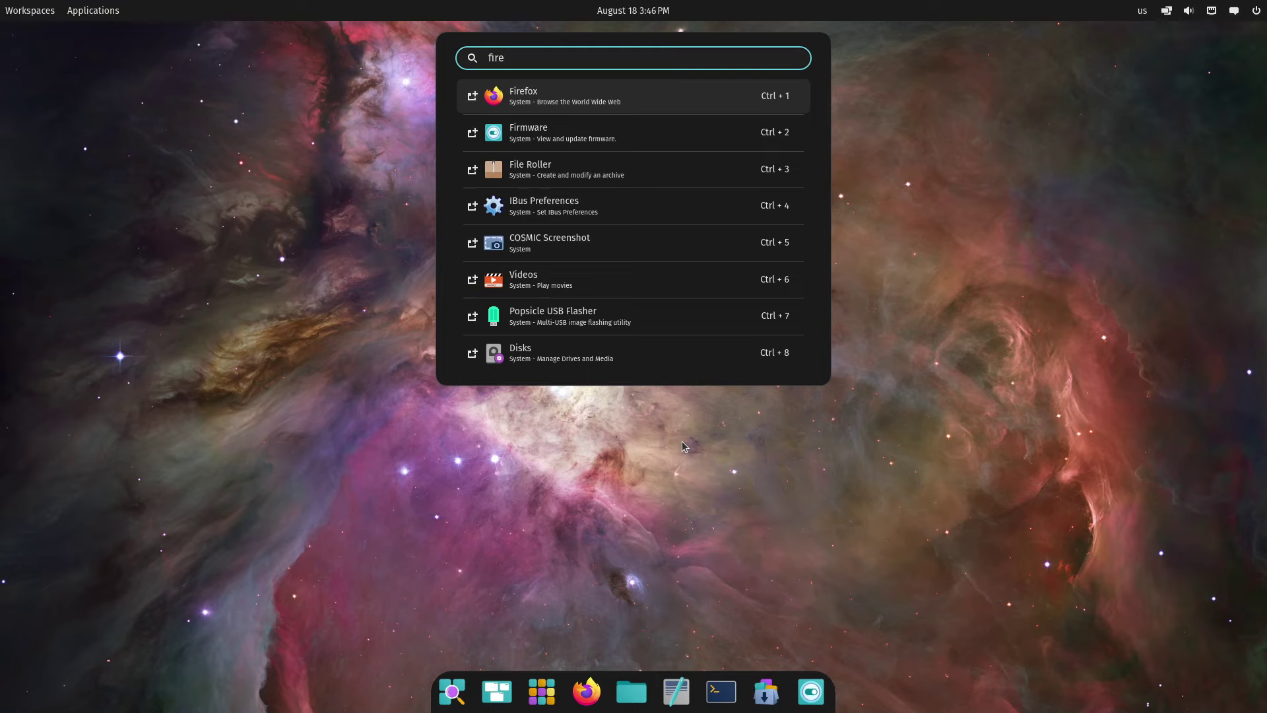
pyautogui.hotkey('ctrl', '8')
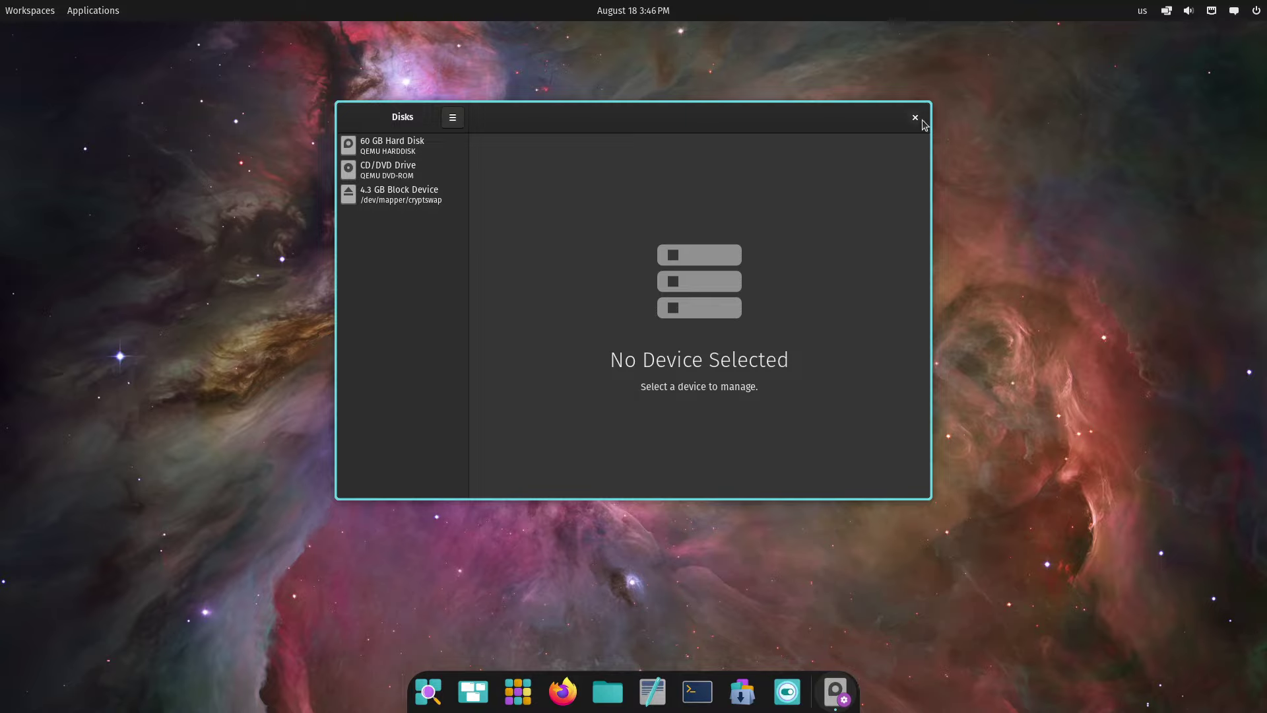
pyautogui.doubleClick(814, 118)
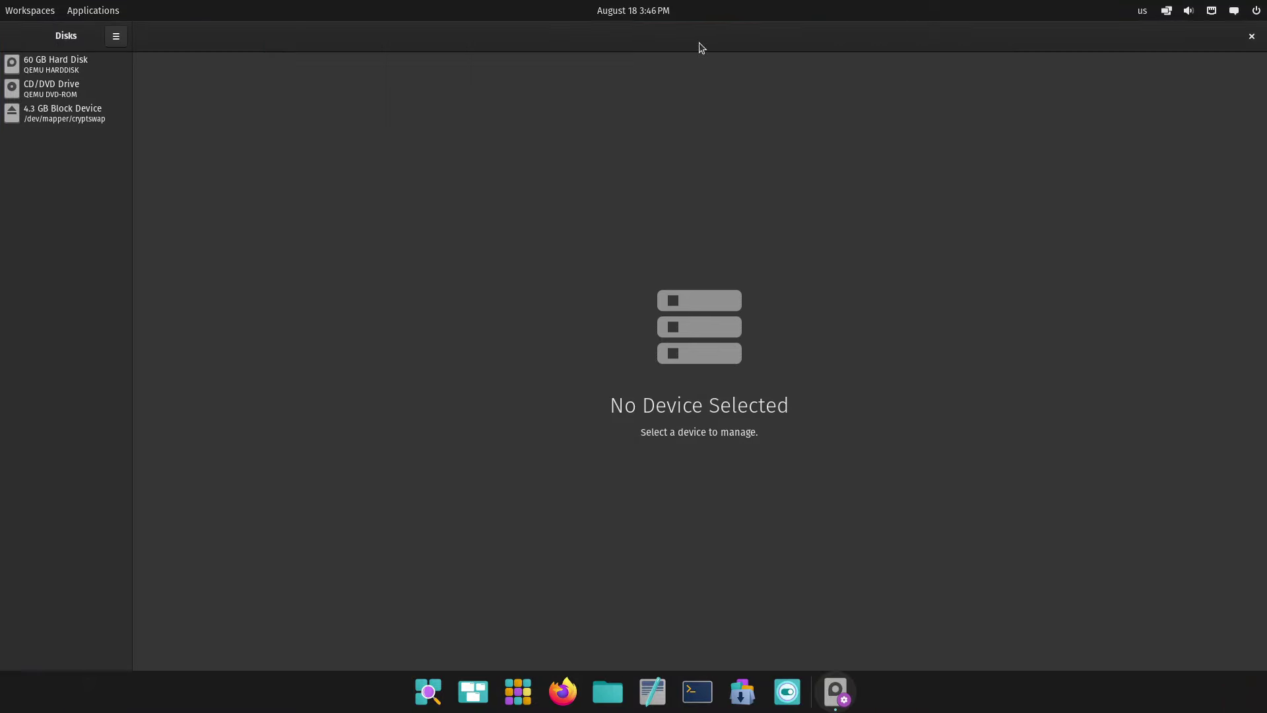
pyautogui.moveTo(590, 42); pyautogui.dragTo(1261, 518)
pyautogui.moveTo(894, 42); pyautogui.dragTo(3, 7)
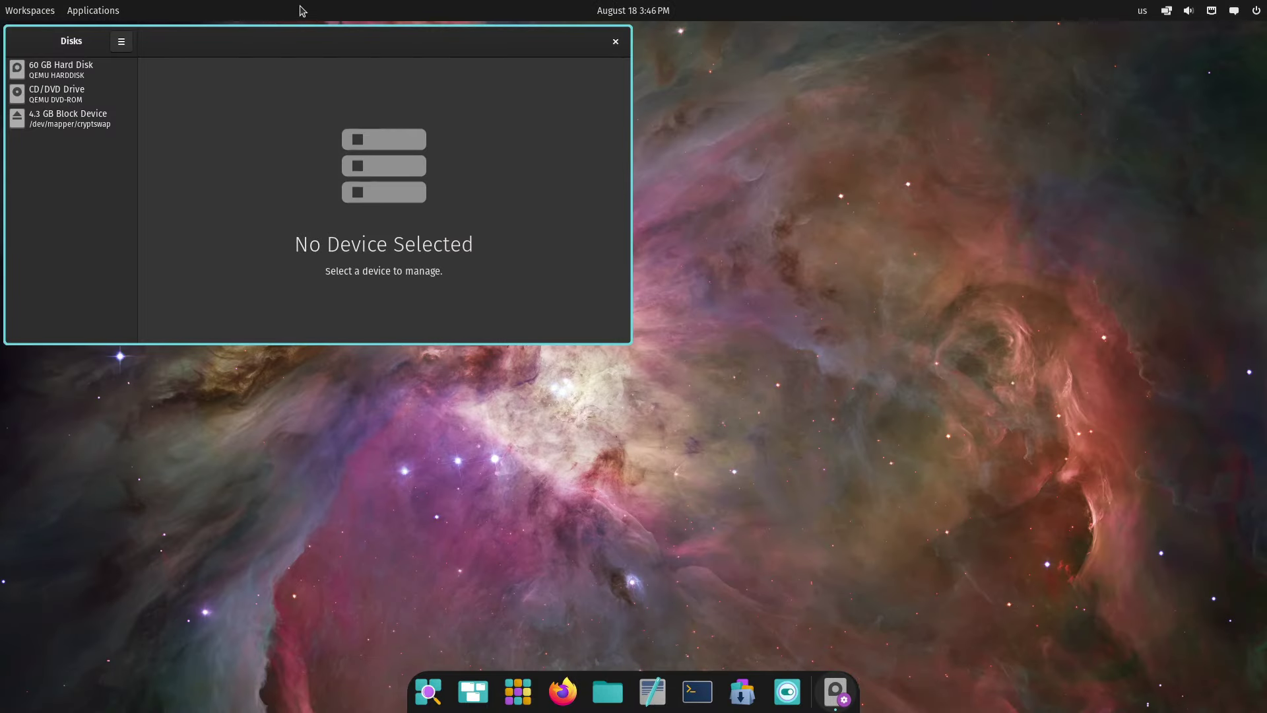
pyautogui.moveTo(295, 41); pyautogui.dragTo(2, 426)
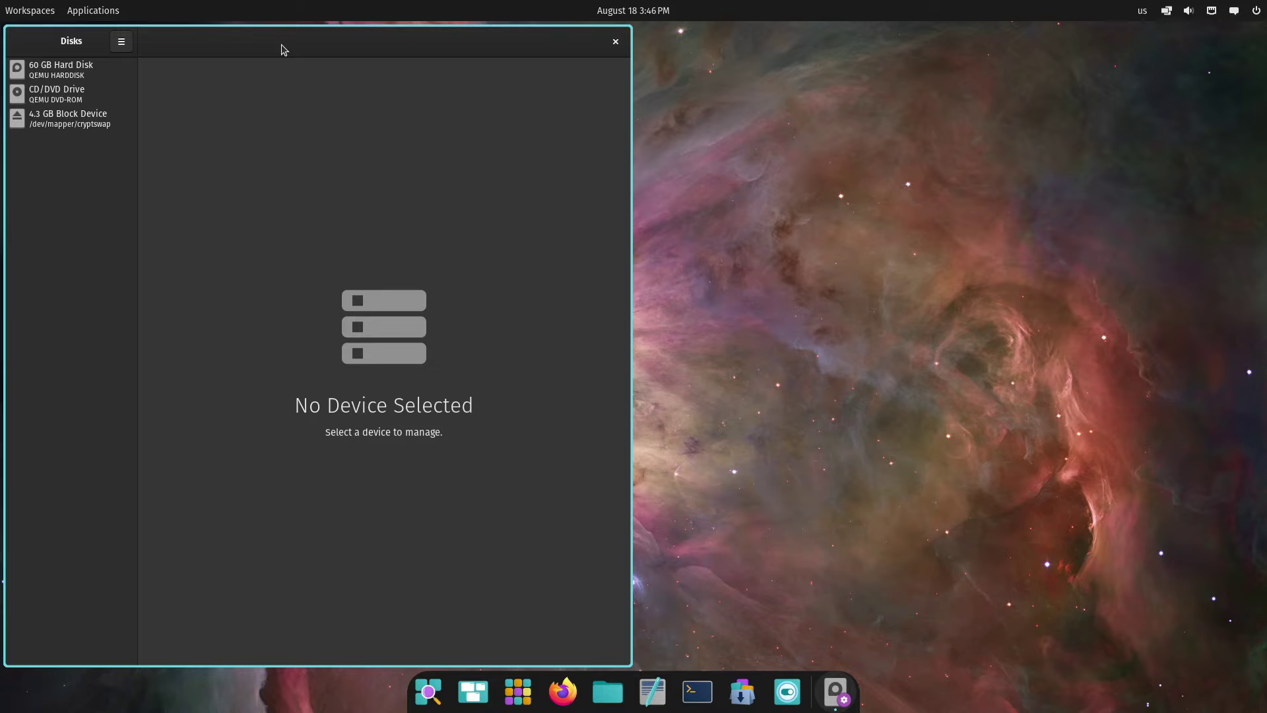
pyautogui.moveTo(284, 48); pyautogui.dragTo(717, 114)
# Close Disks, open Files maximised, and browse Downloads, Videos and Trash before returning Home
pyautogui.click(1027, 123)
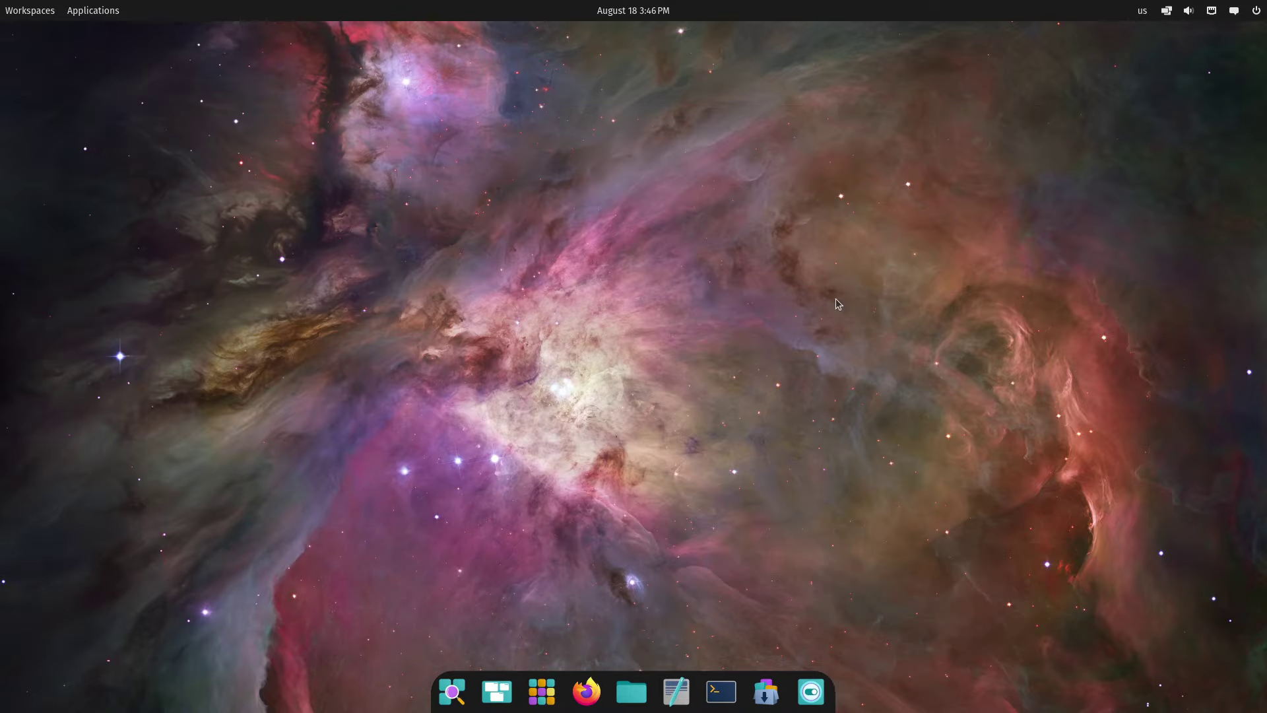
pyautogui.click(631, 703)
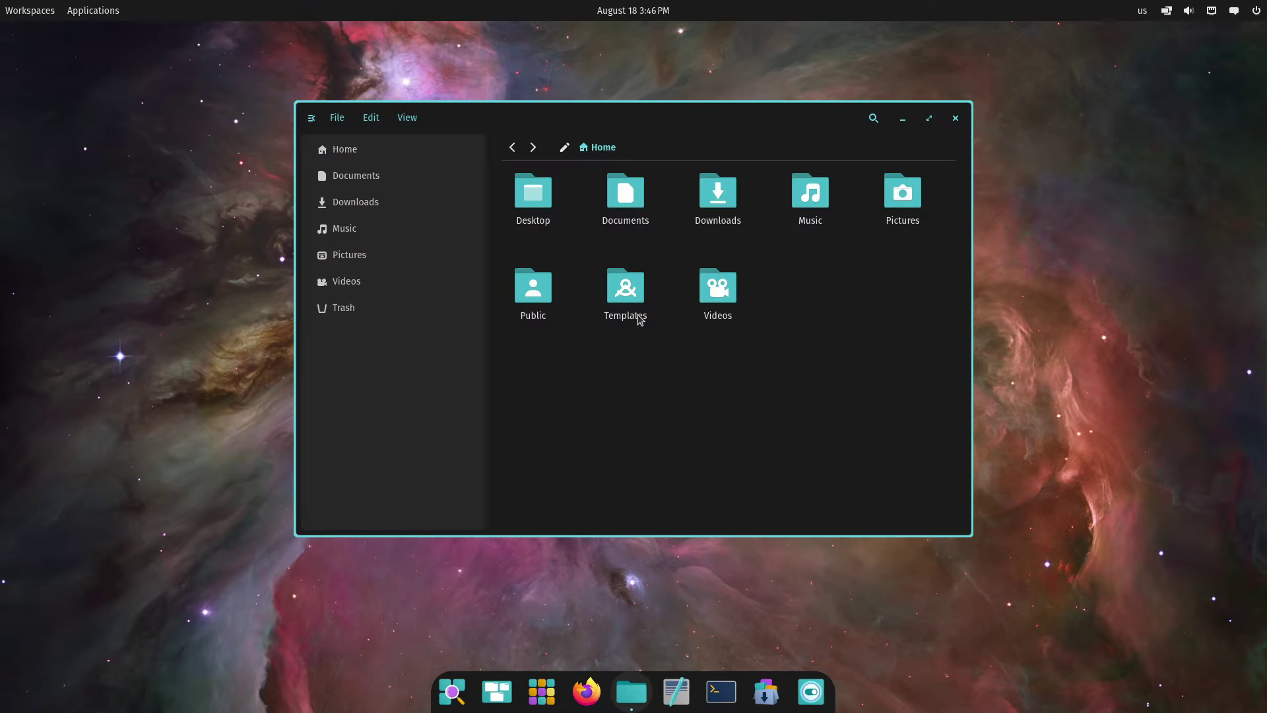
pyautogui.click(930, 122)
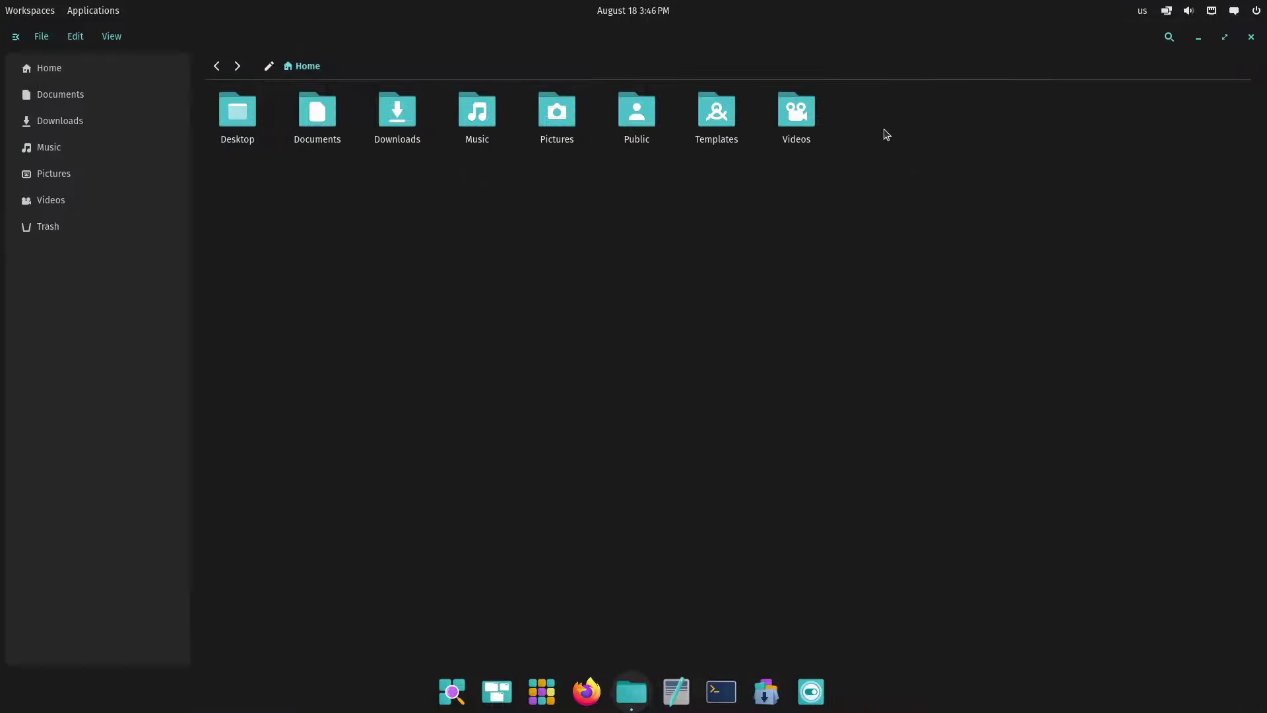
pyautogui.click(66, 122)
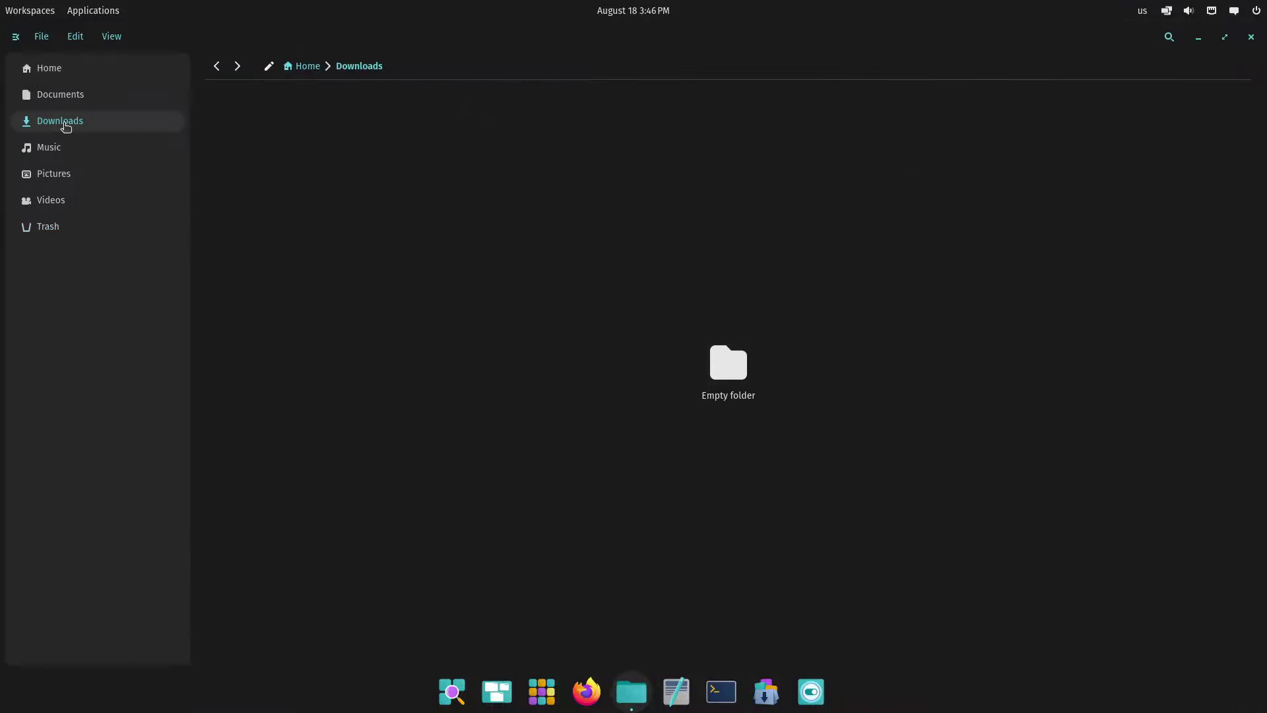
pyautogui.click(66, 201)
pyautogui.click(73, 223)
pyautogui.click(81, 71)
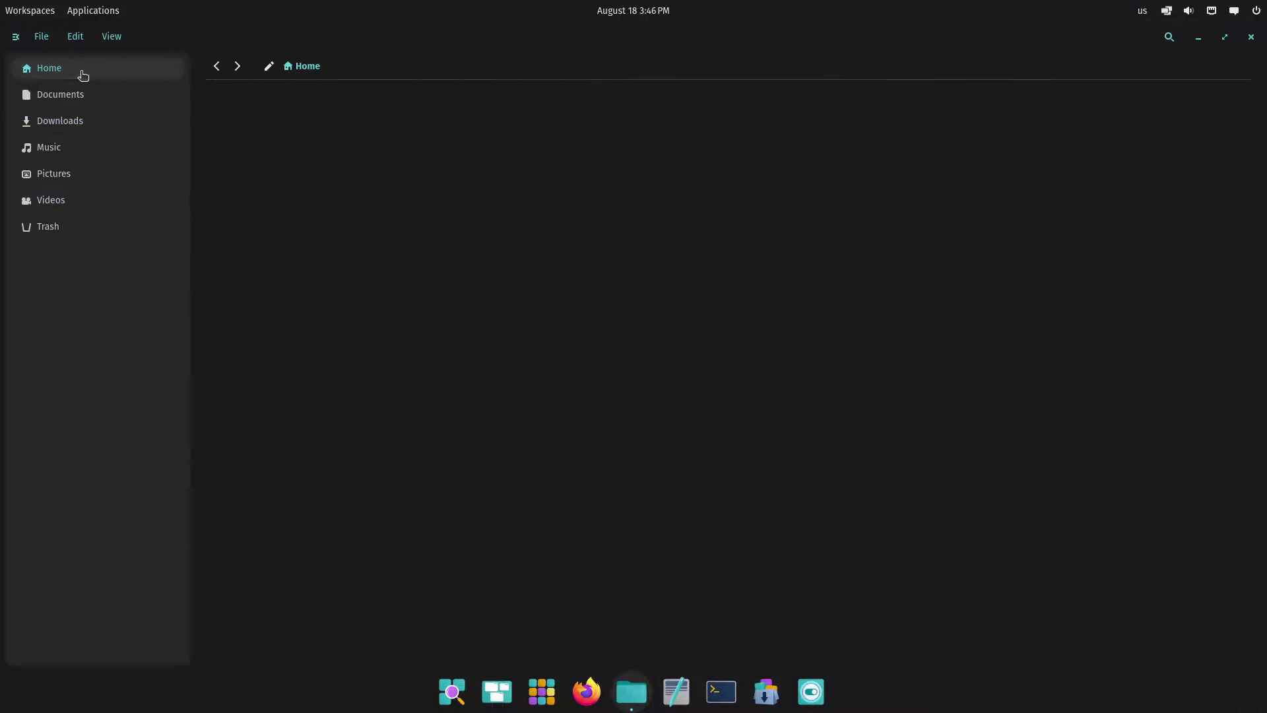
pyautogui.doubleClick(115, 44)
pyautogui.doubleClick(208, 48)
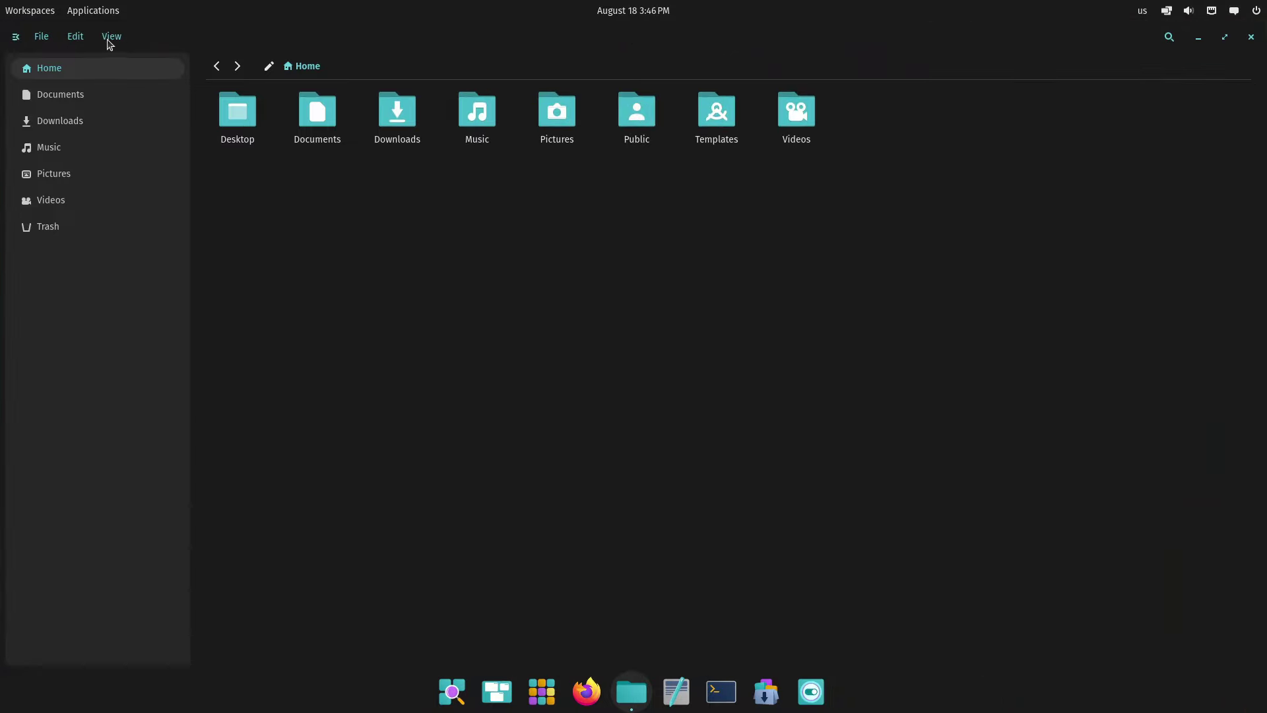
# View the About COSMIC Files information, then toggle hidden files on and off
pyautogui.click(107, 37)
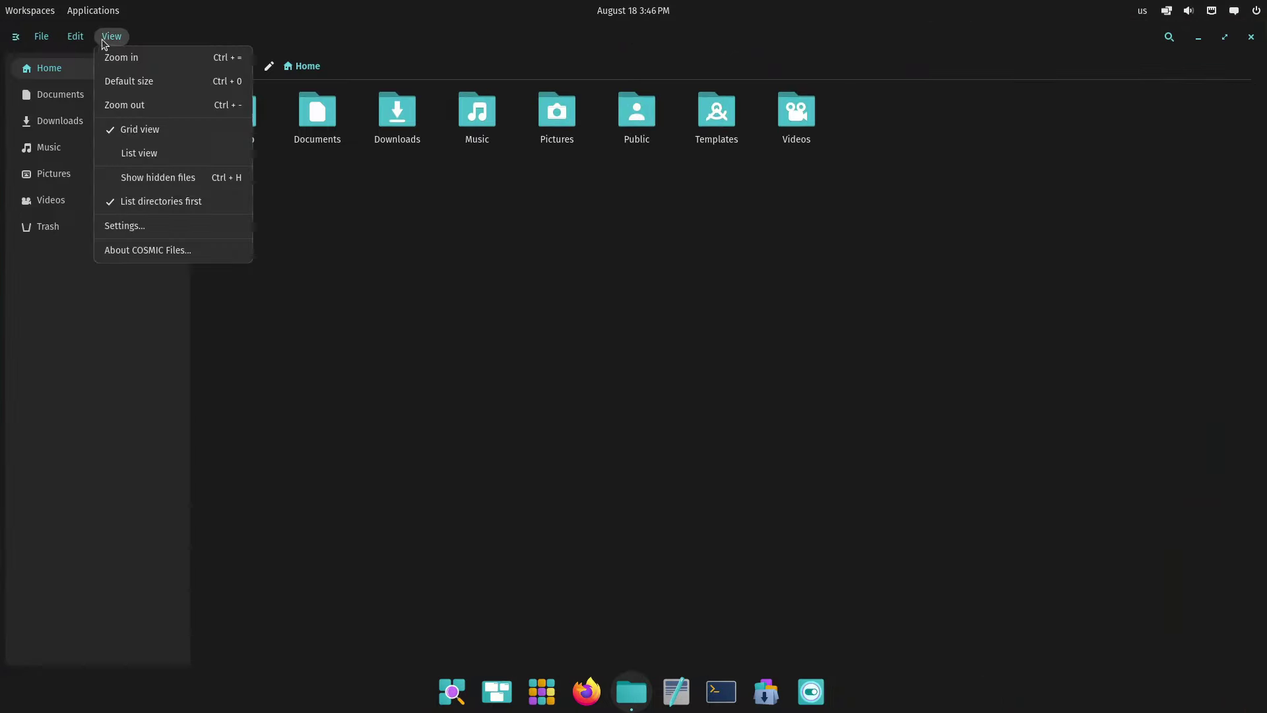
pyautogui.click(169, 243)
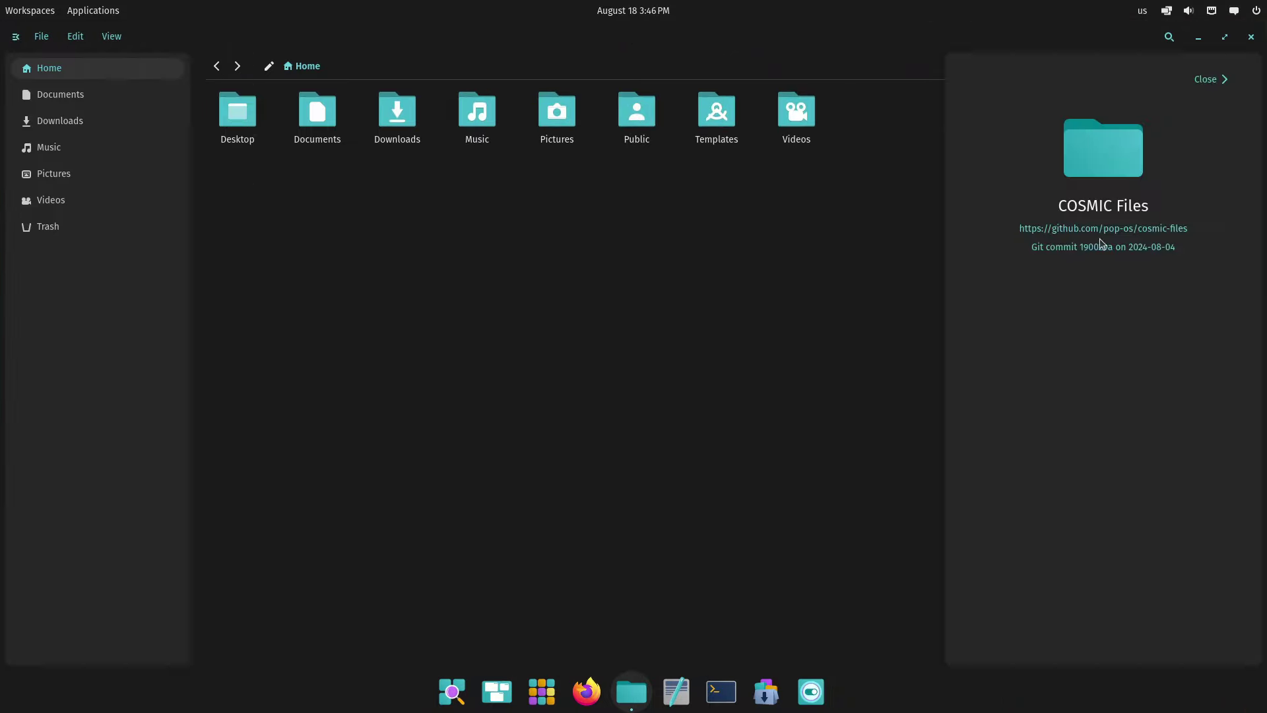
pyautogui.click(1213, 87)
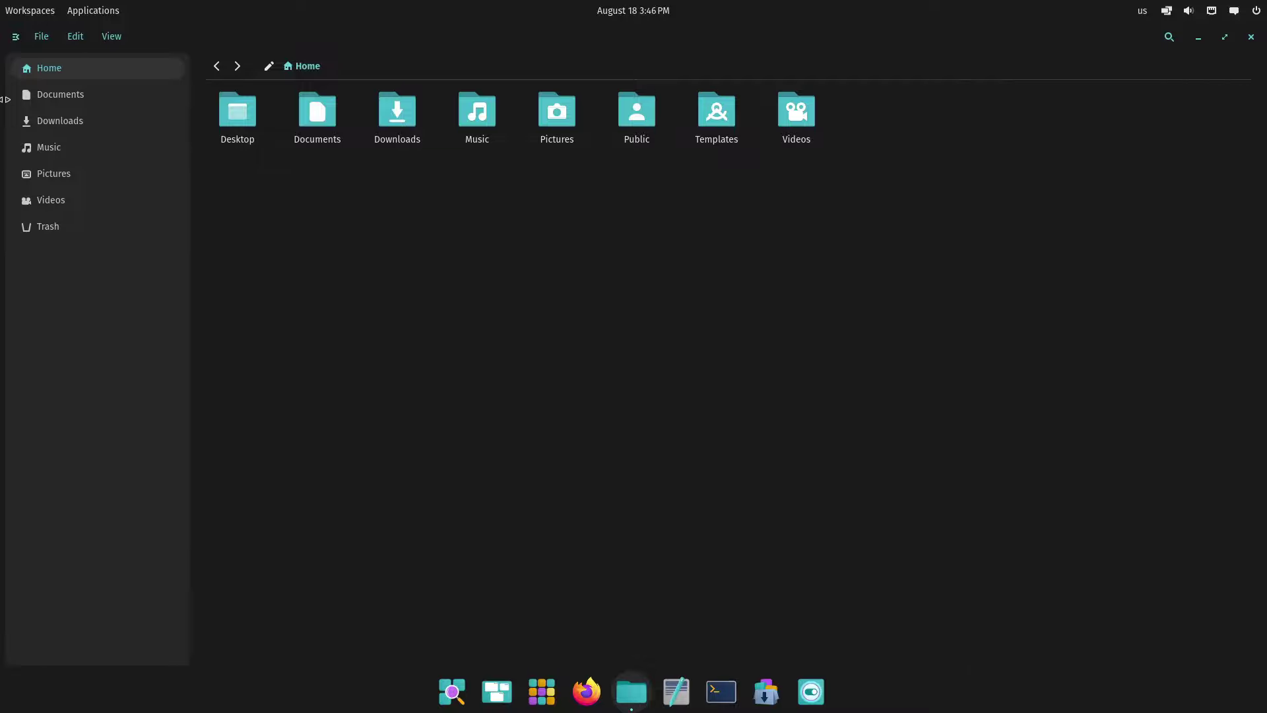
pyautogui.click(117, 37)
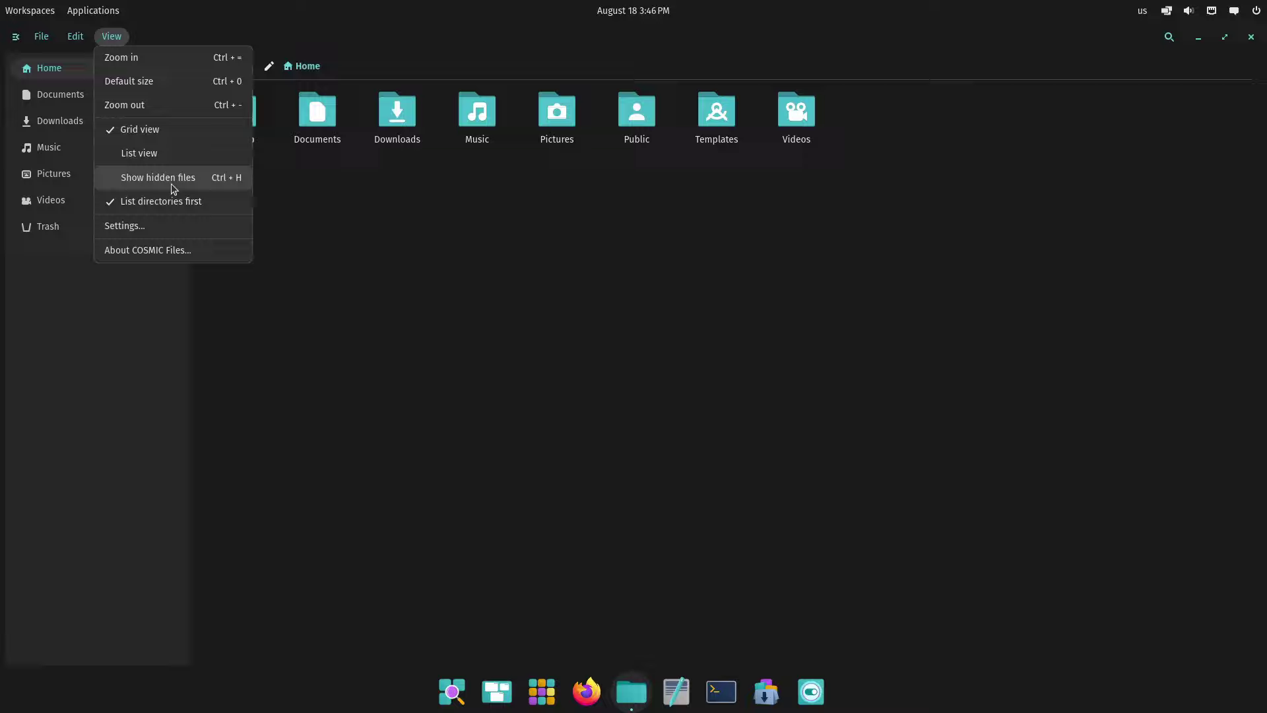
pyautogui.click(173, 177)
pyautogui.click(113, 38)
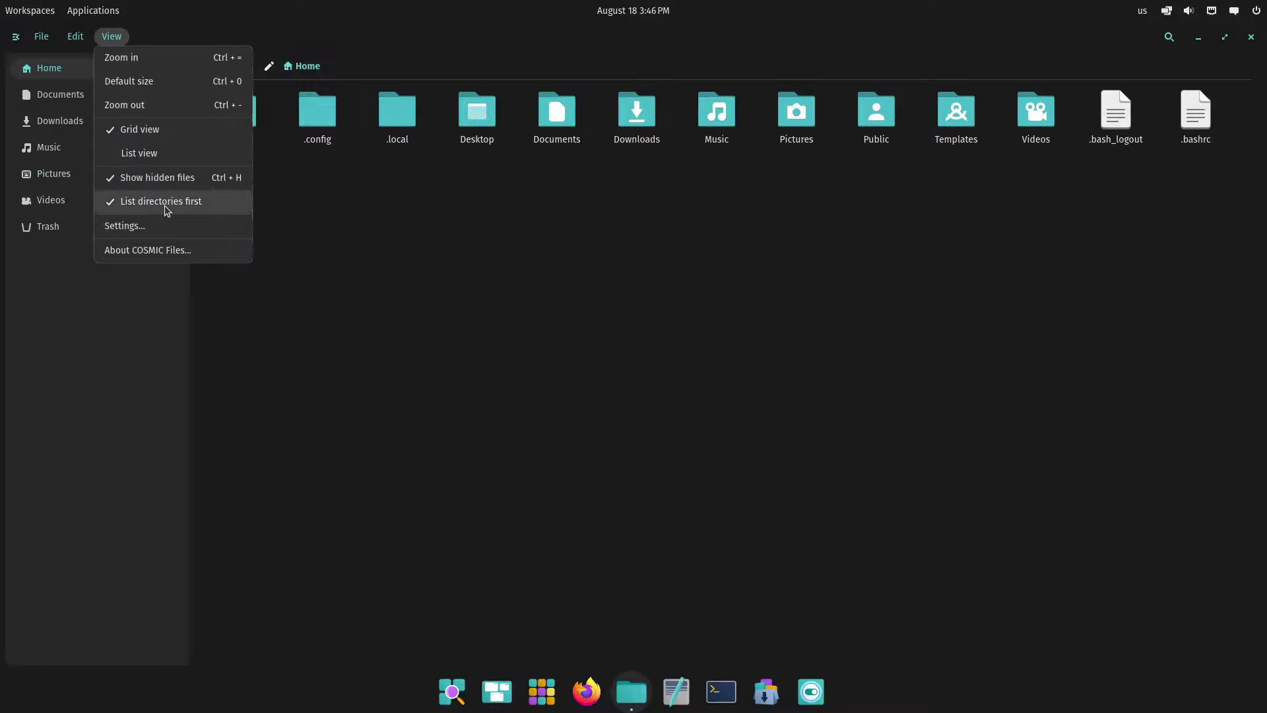
pyautogui.click(165, 182)
# Switch Home to List view and sort by Name in descending order
pyautogui.click(111, 37)
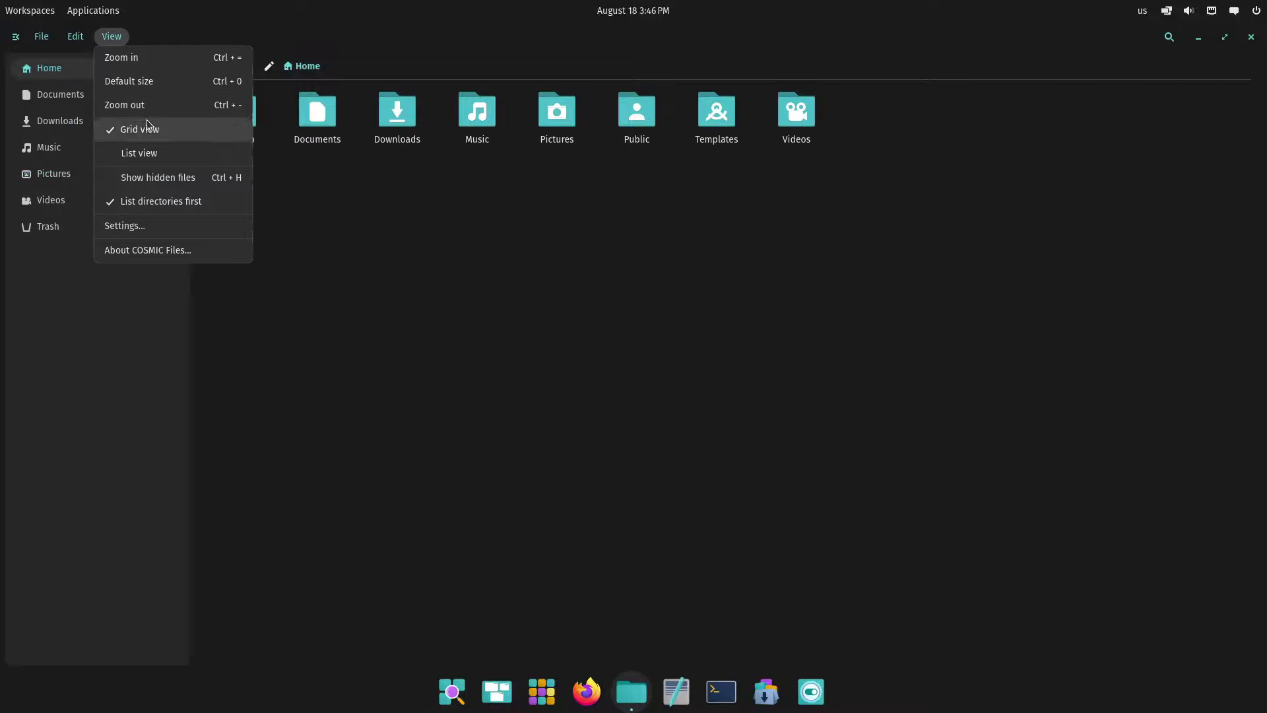
pyautogui.click(161, 156)
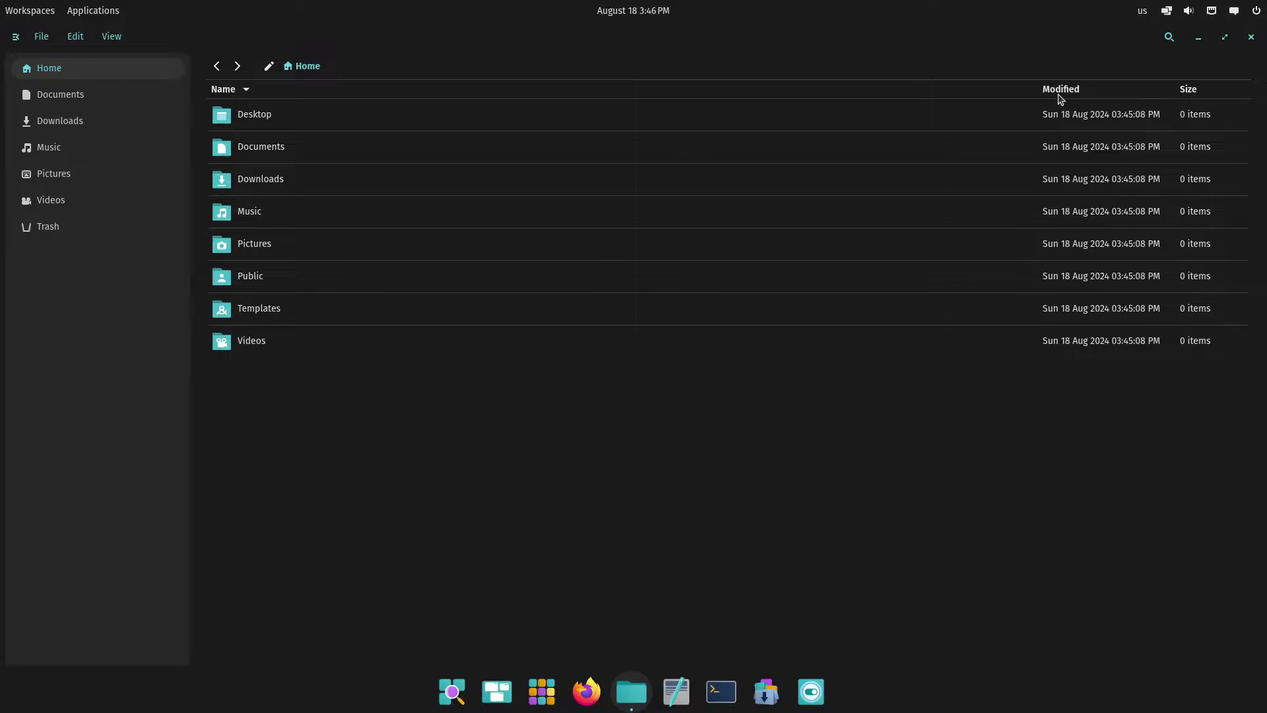
pyautogui.click(246, 92)
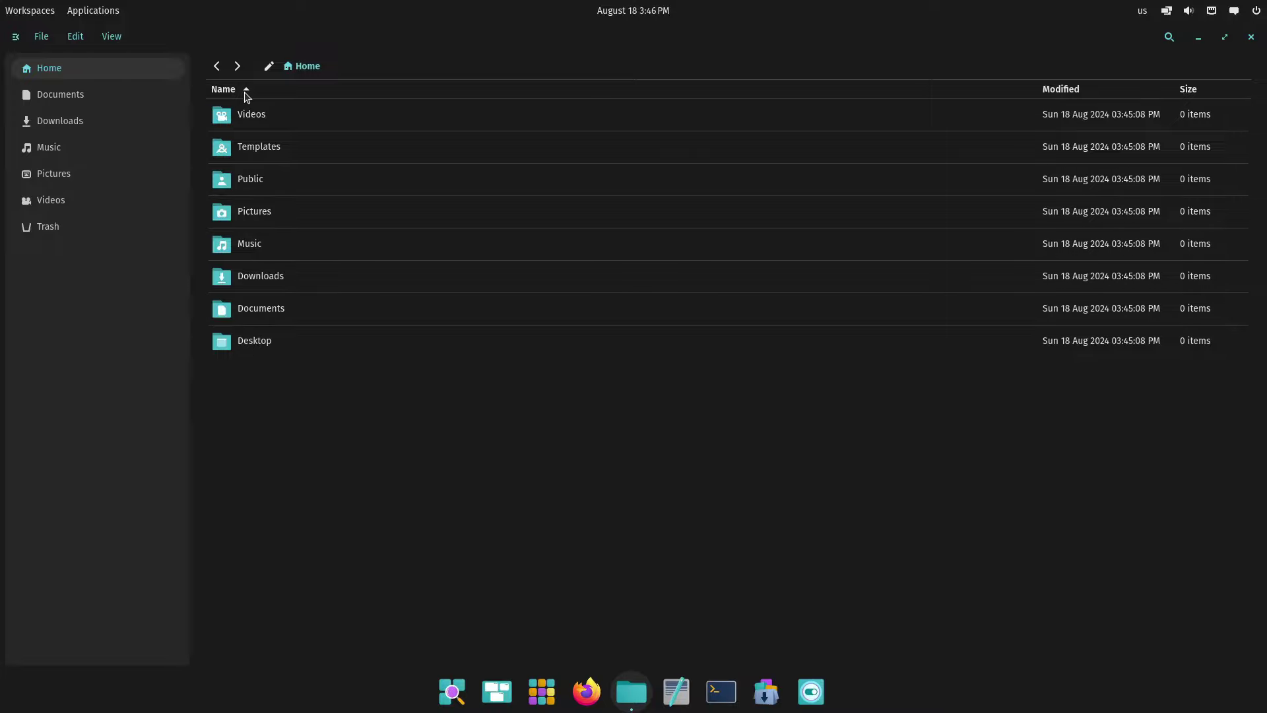
pyautogui.click(247, 93)
pyautogui.click(491, 92)
# Switch back to Grid view and open the Files settings
pyautogui.click(115, 37)
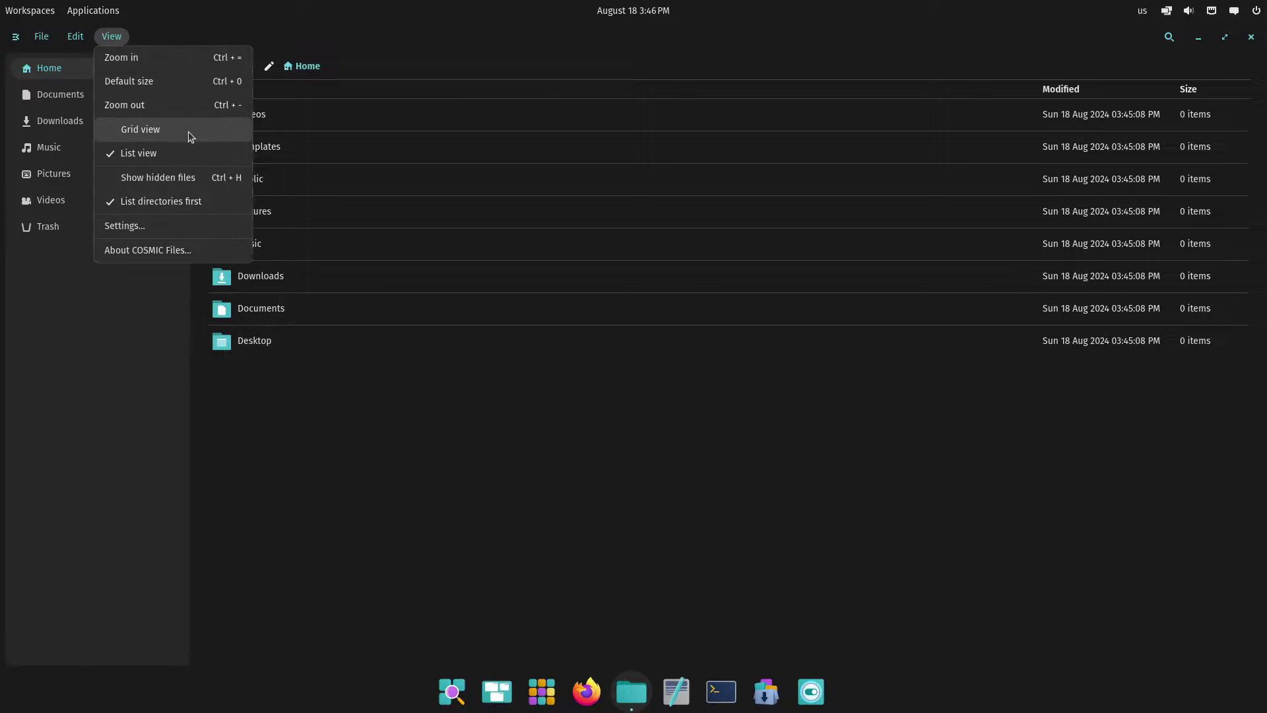
pyautogui.click(188, 132)
pyautogui.click(112, 40)
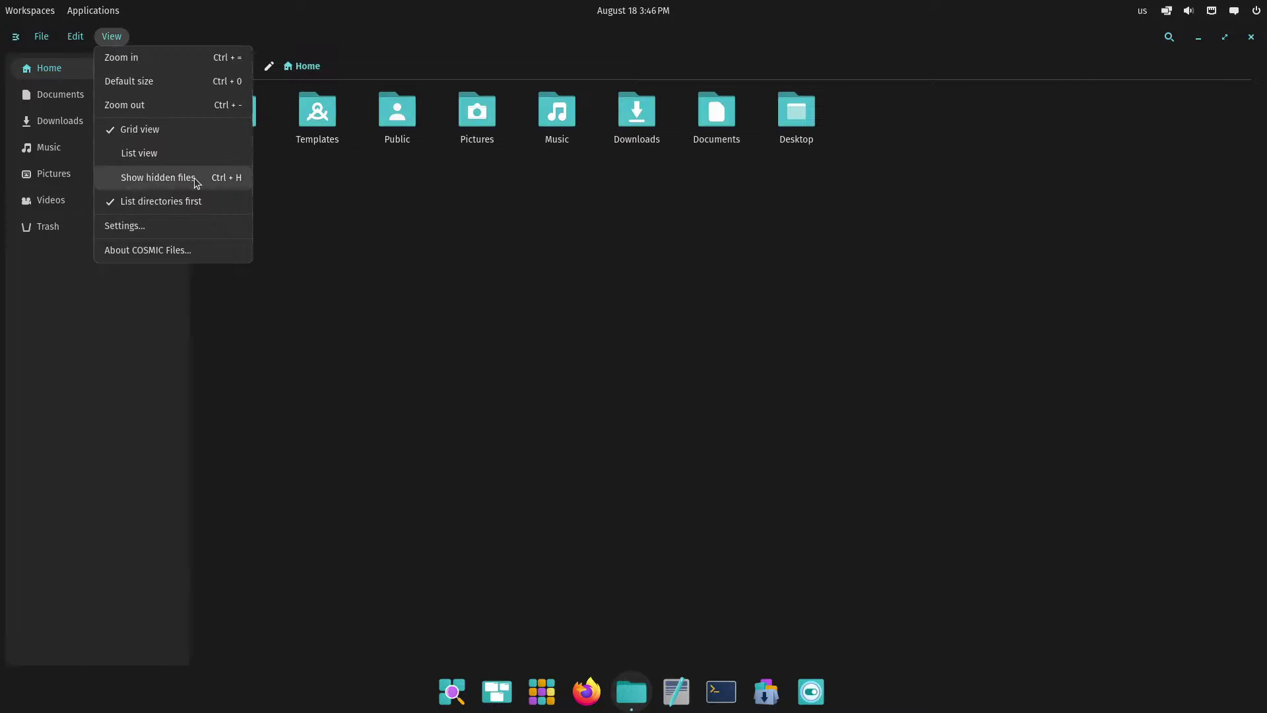
pyautogui.click(188, 223)
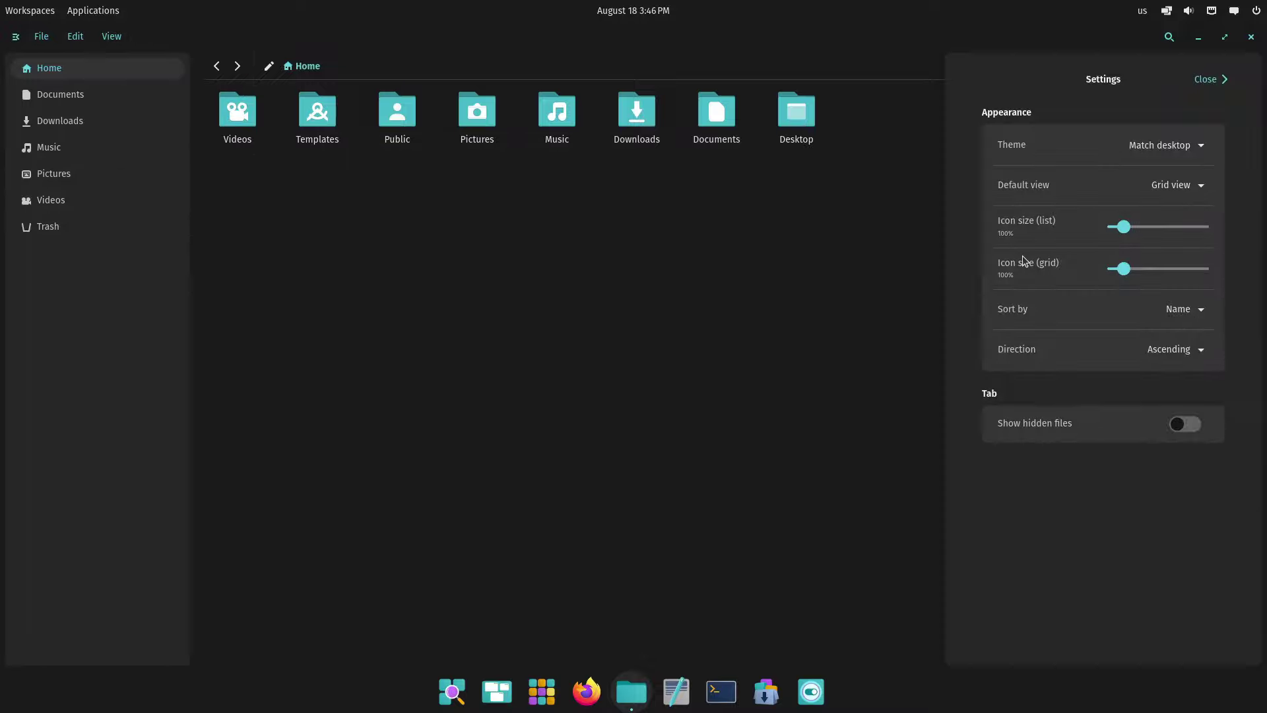
# Keep sort direction Ascending and try List, then Grid, as the default view
pyautogui.click(1185, 352)
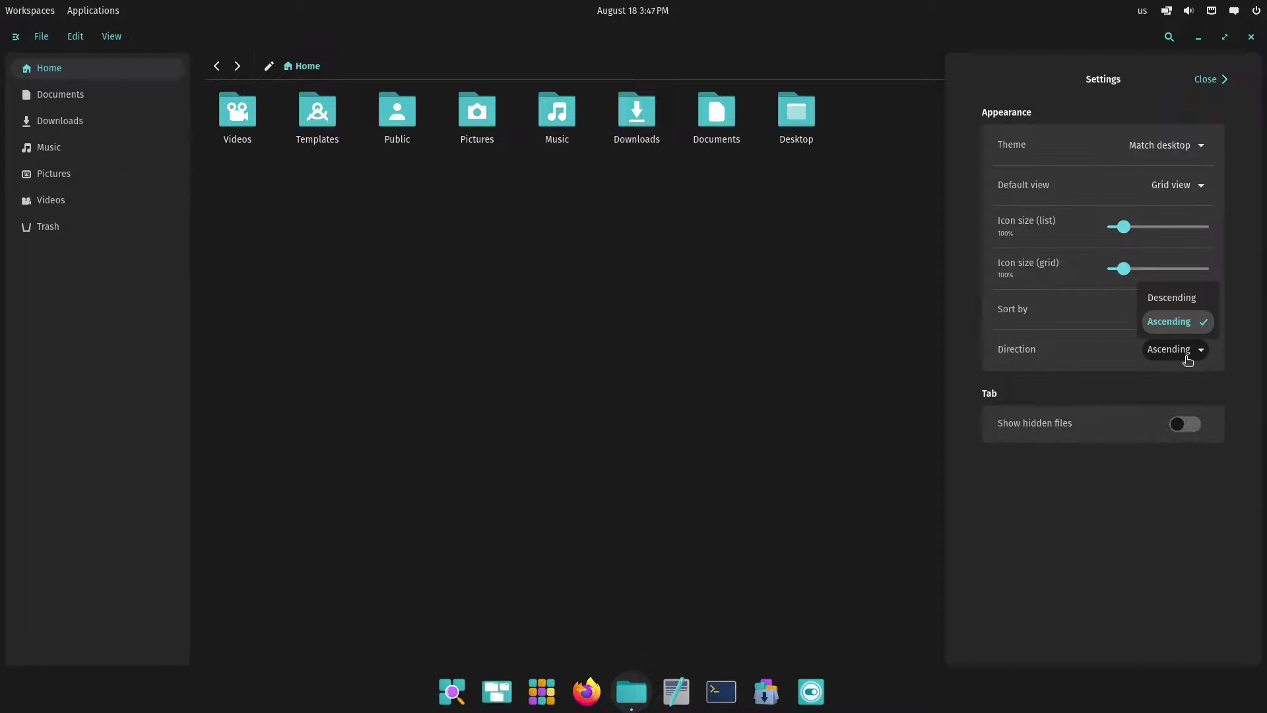
pyautogui.click(1066, 367)
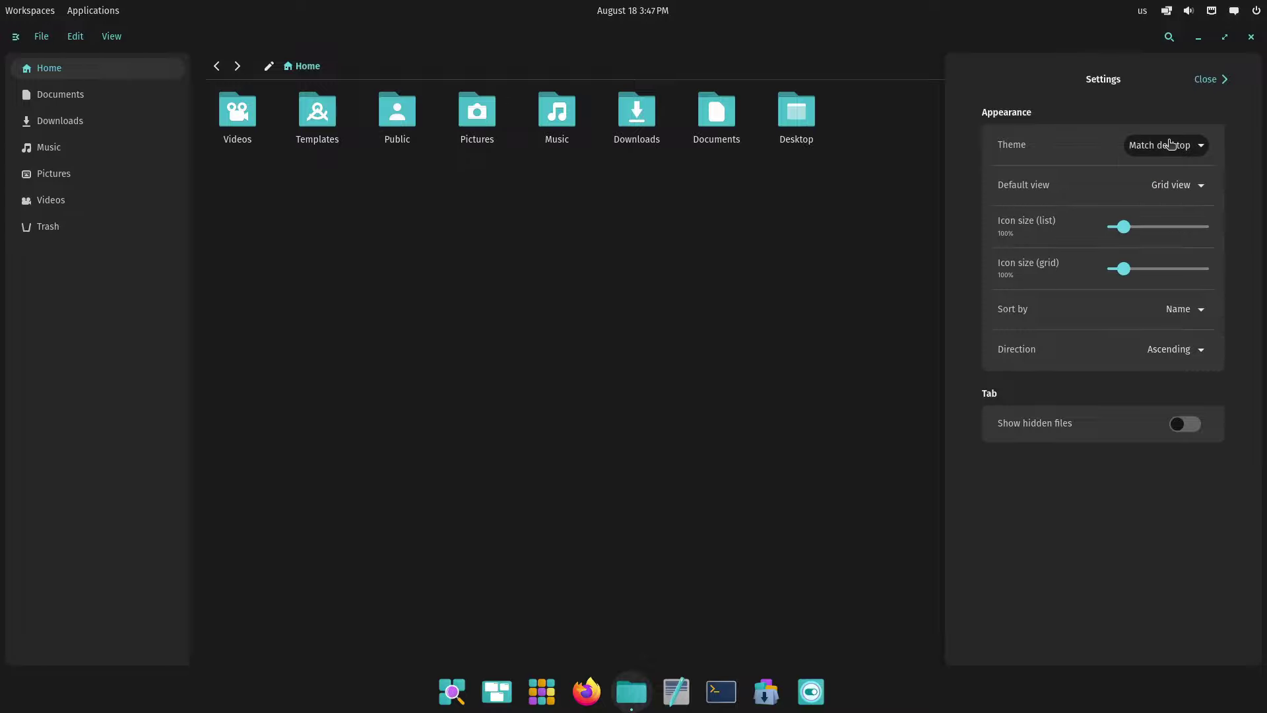
pyautogui.click(1188, 188)
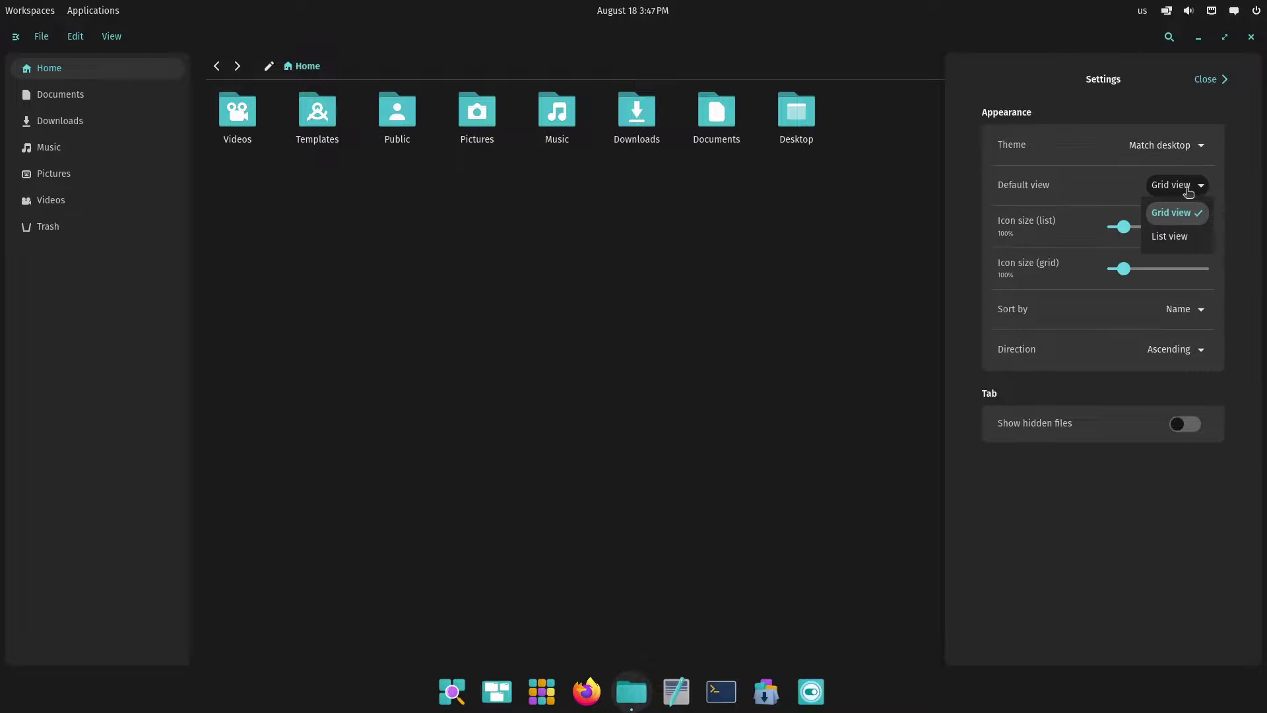
pyautogui.click(1171, 236)
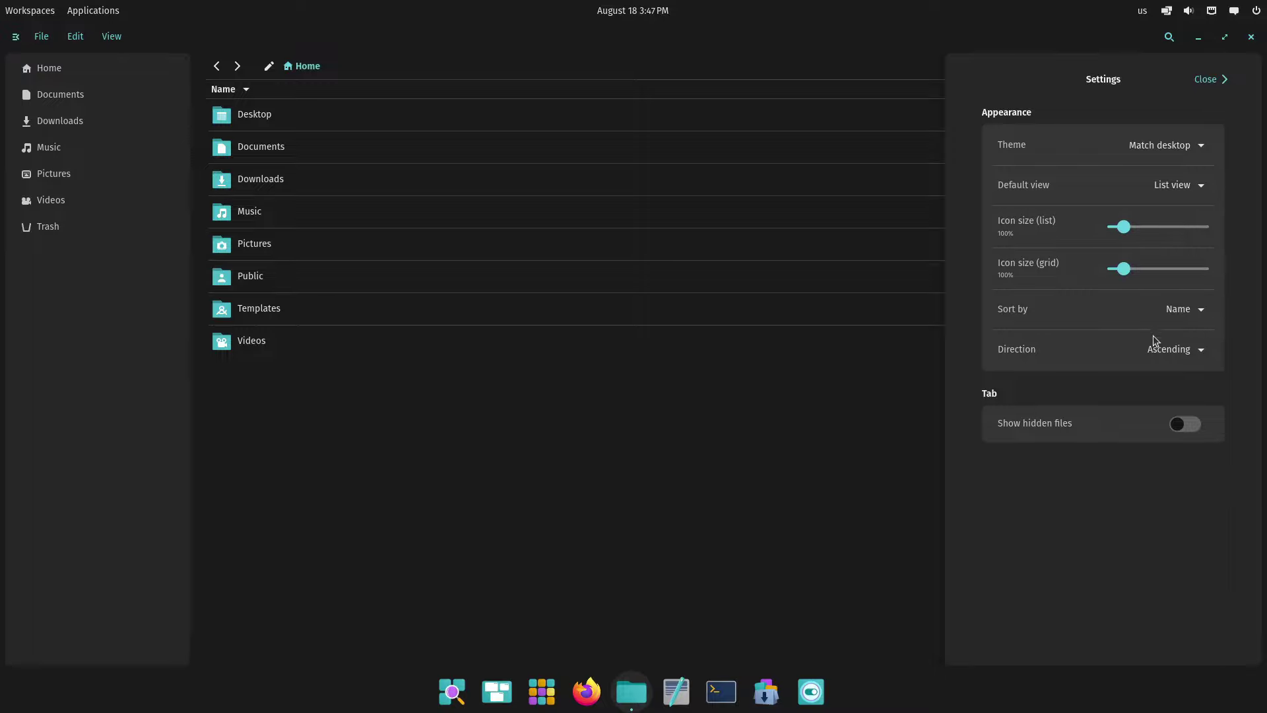
pyautogui.click(1194, 187)
pyautogui.click(1171, 209)
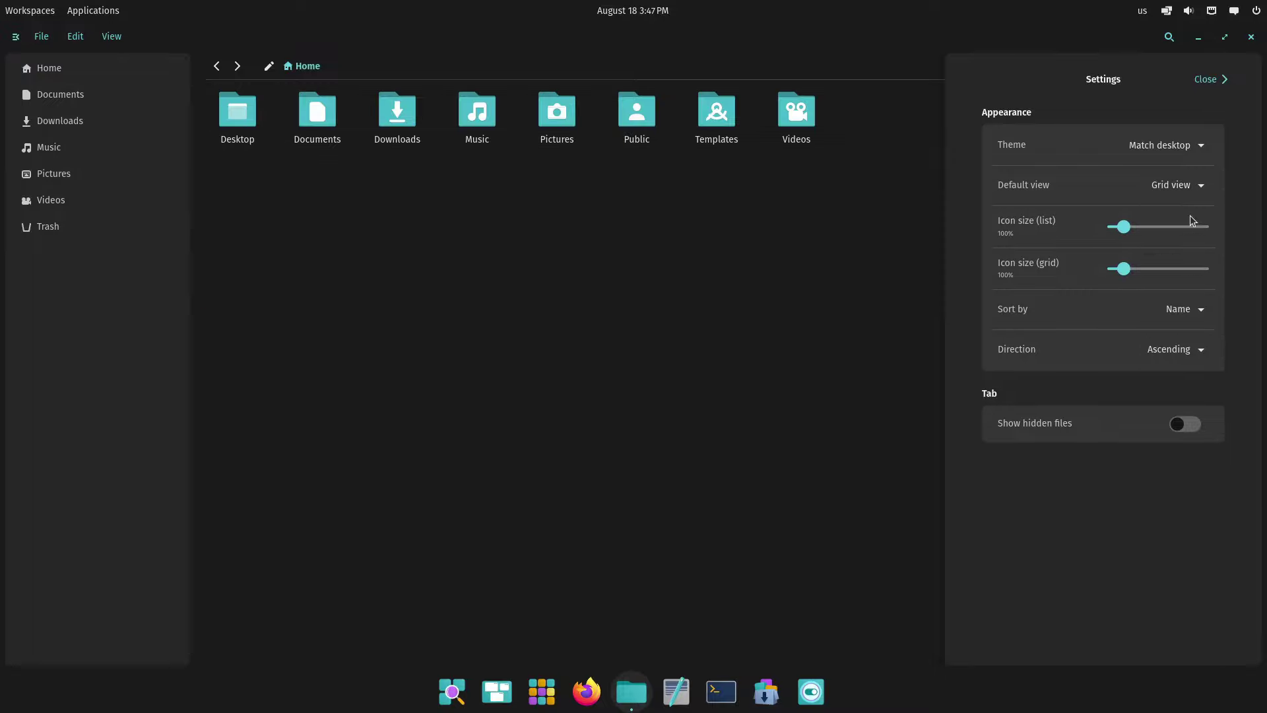
# Make List the default view, return both icon sizes to 100%, and close settings
pyautogui.scroll(1, 1124, 231)
pyautogui.moveTo(1124, 231); pyautogui.dragTo(1122, 277)
pyautogui.click(1175, 185)
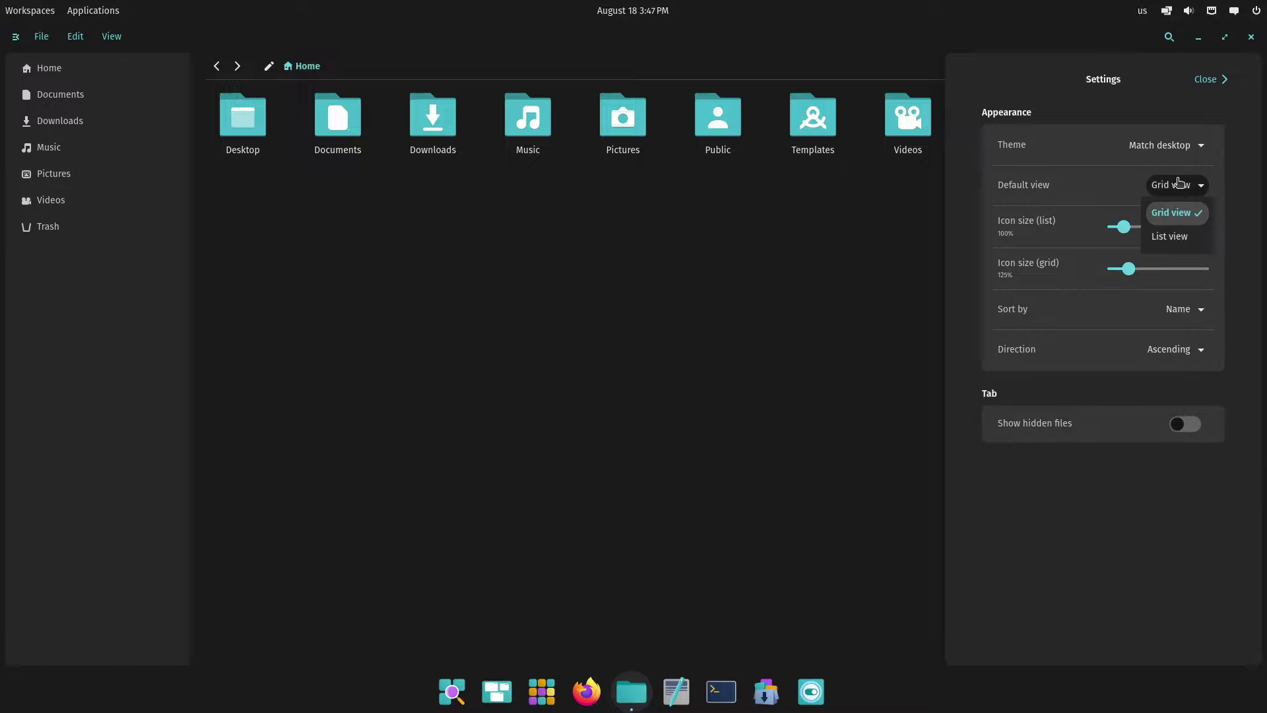
pyautogui.click(1159, 238)
pyautogui.moveTo(1129, 268)
pyautogui.mouseDown()
pyautogui.moveTo(1143, 269)
pyautogui.moveTo(1115, 270)
pyautogui.mouseUp()
pyautogui.moveTo(1122, 226)
pyautogui.mouseDown()
pyautogui.moveTo(1141, 231)
pyautogui.moveTo(1116, 231)
pyautogui.moveTo(1130, 236)
pyautogui.mouseUp()
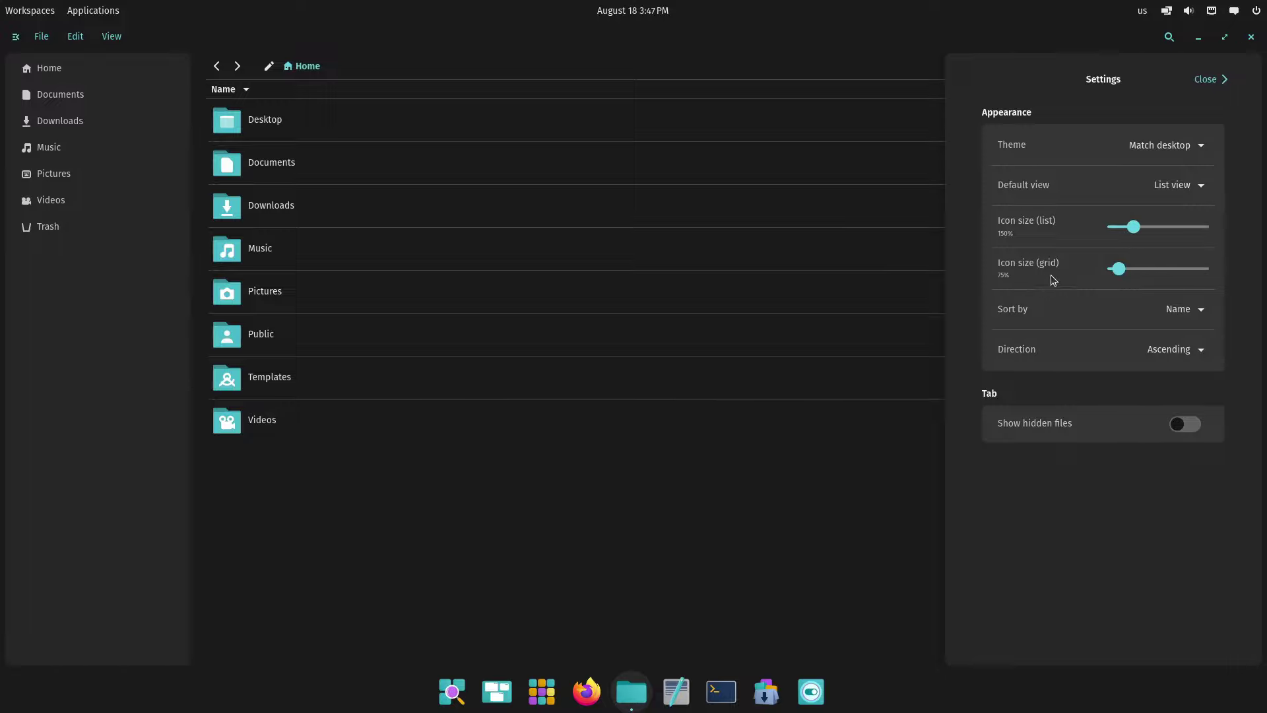
pyautogui.moveTo(1111, 268); pyautogui.dragTo(1120, 236)
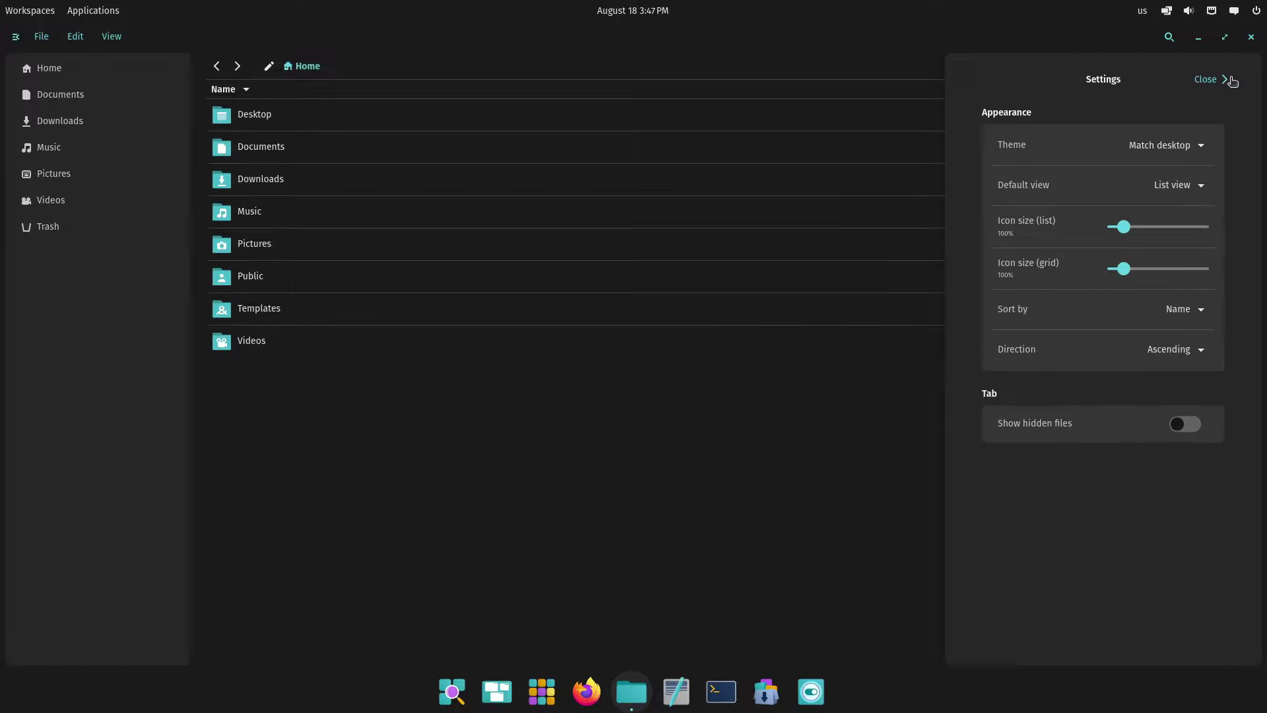
pyautogui.click(1228, 80)
pyautogui.click(75, 37)
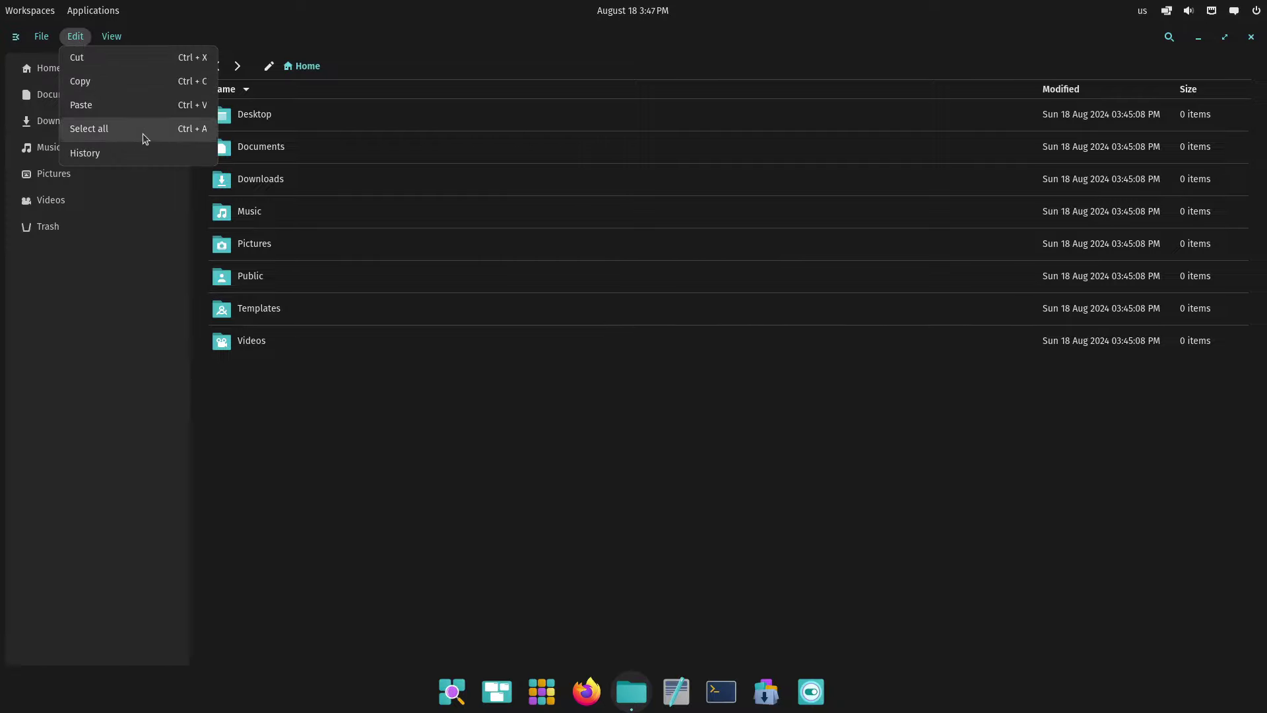
pyautogui.click(140, 260)
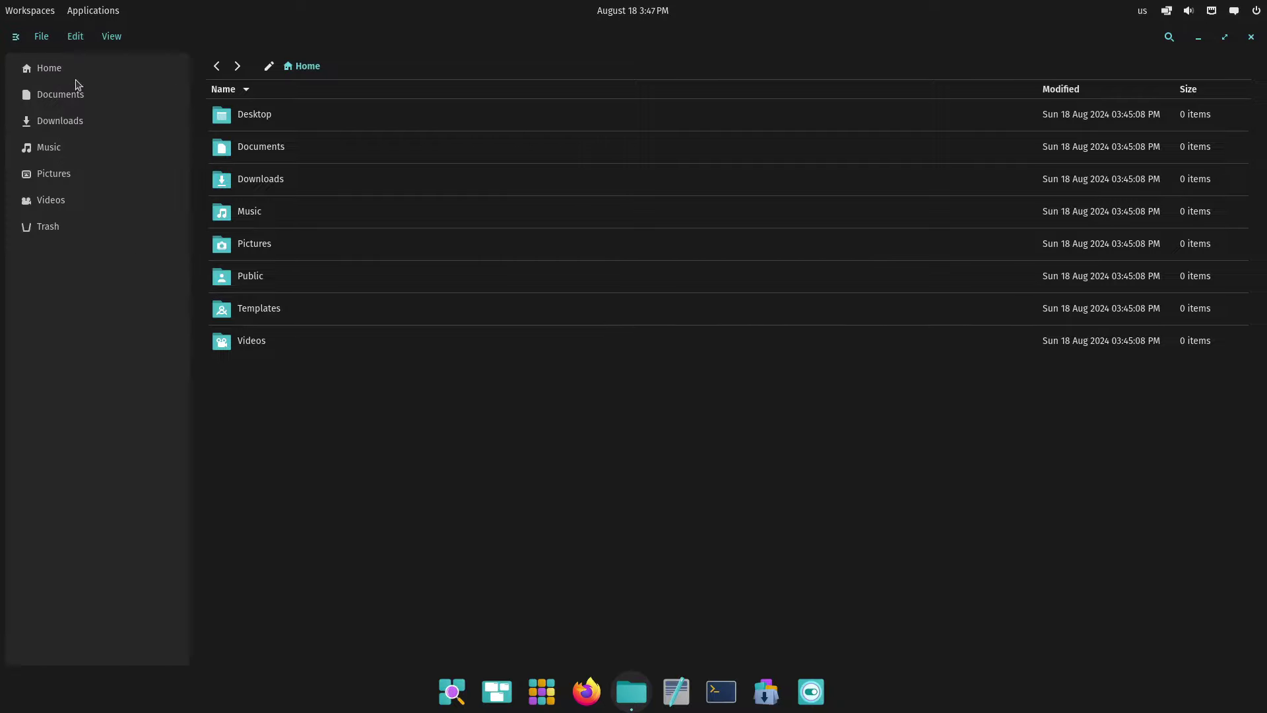
pyautogui.click(45, 38)
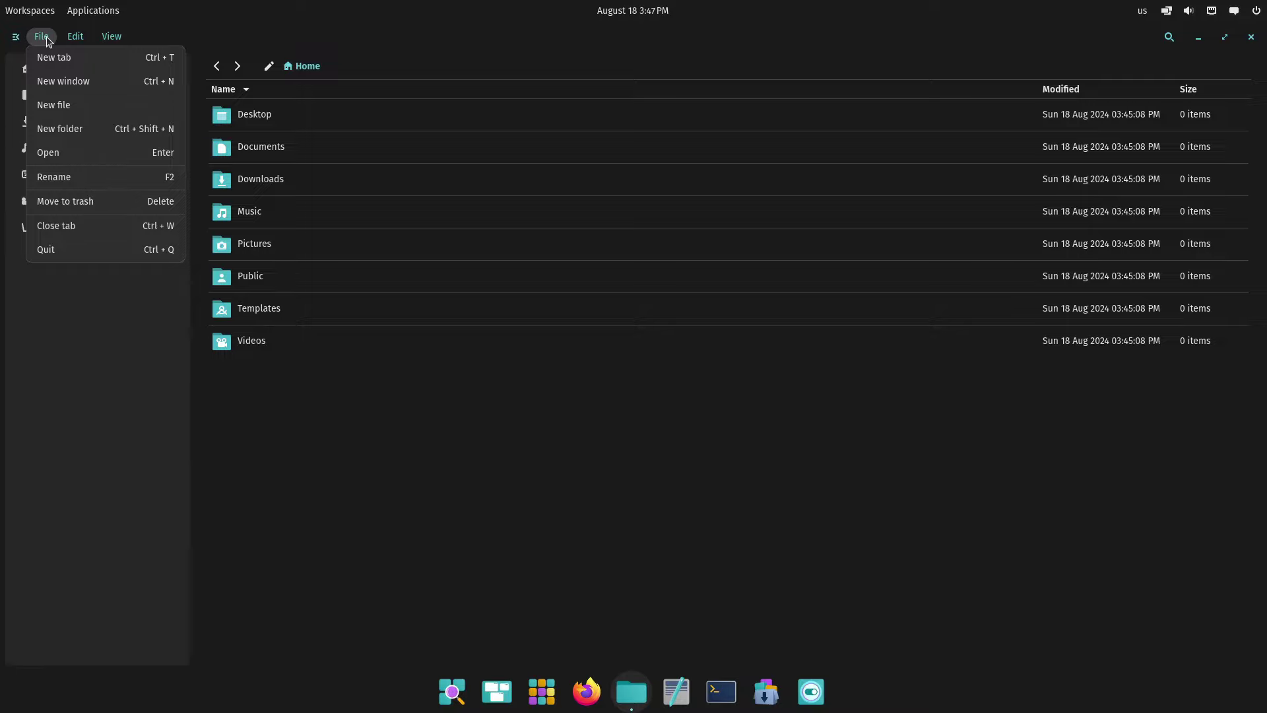
pyautogui.click(59, 64)
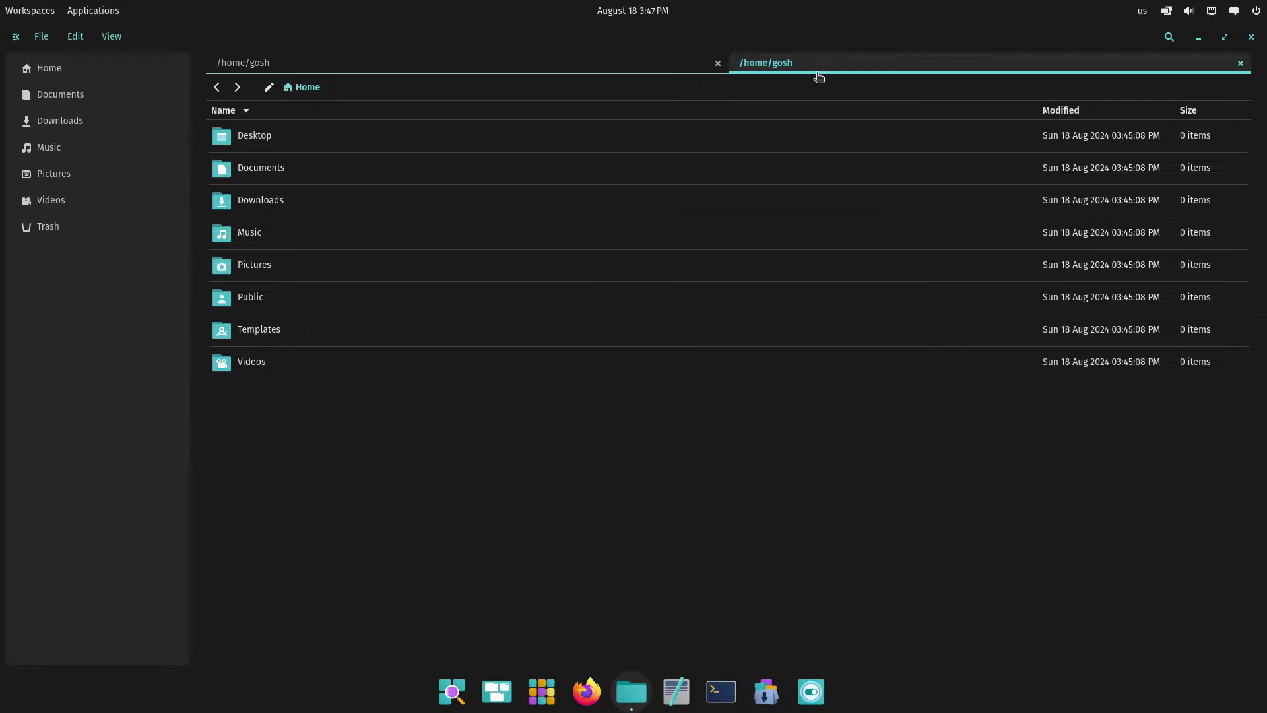
pyautogui.middleClick(790, 60)
pyautogui.click(42, 37)
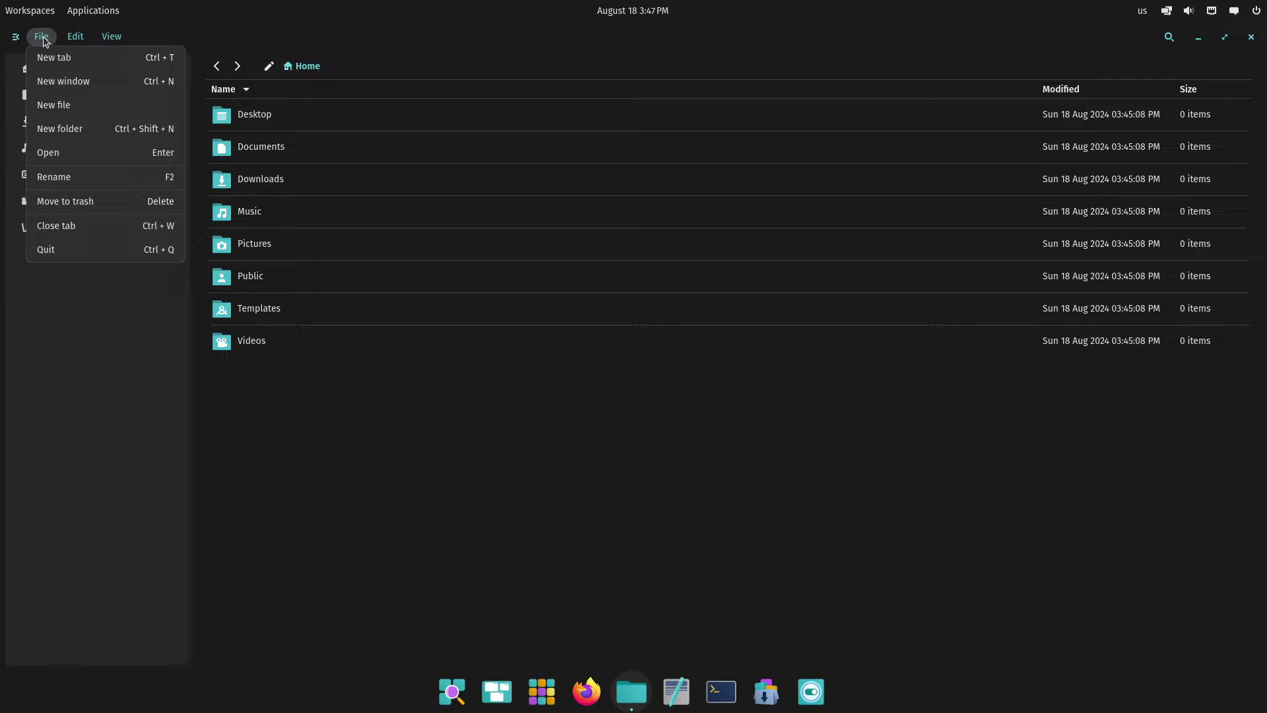
pyautogui.click(73, 100)
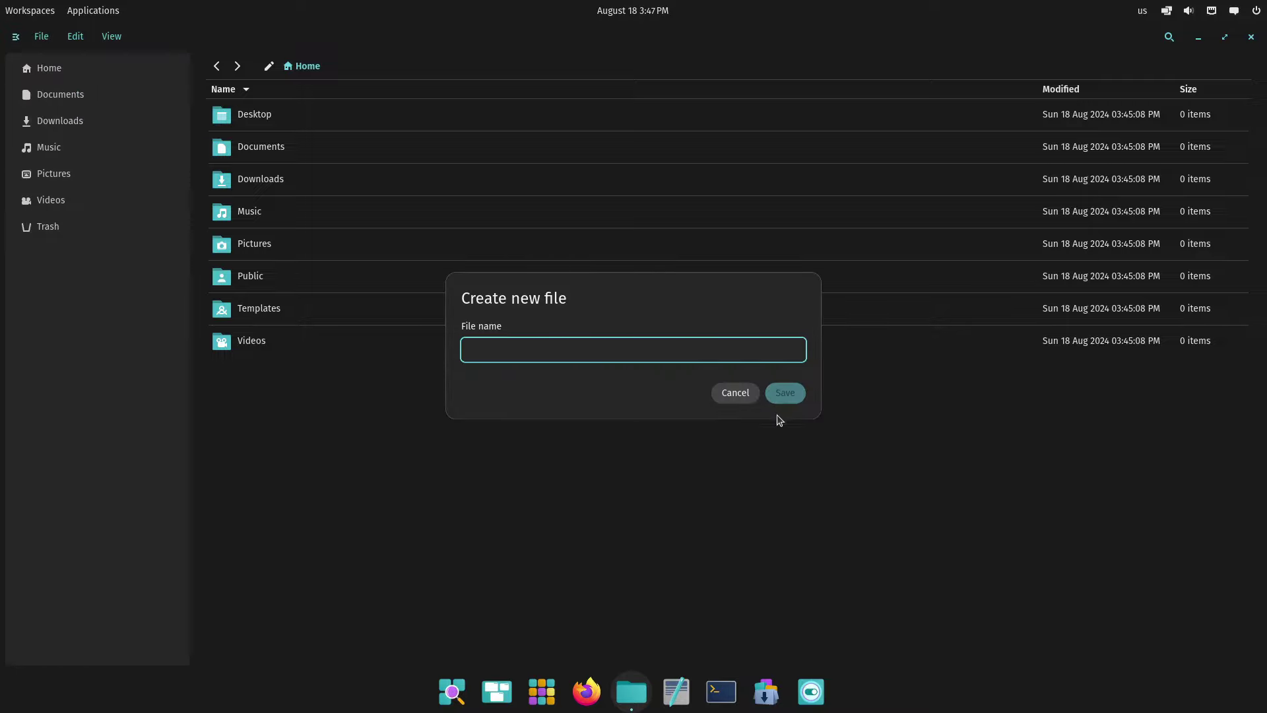
pyautogui.click(735, 396)
pyautogui.click(47, 34)
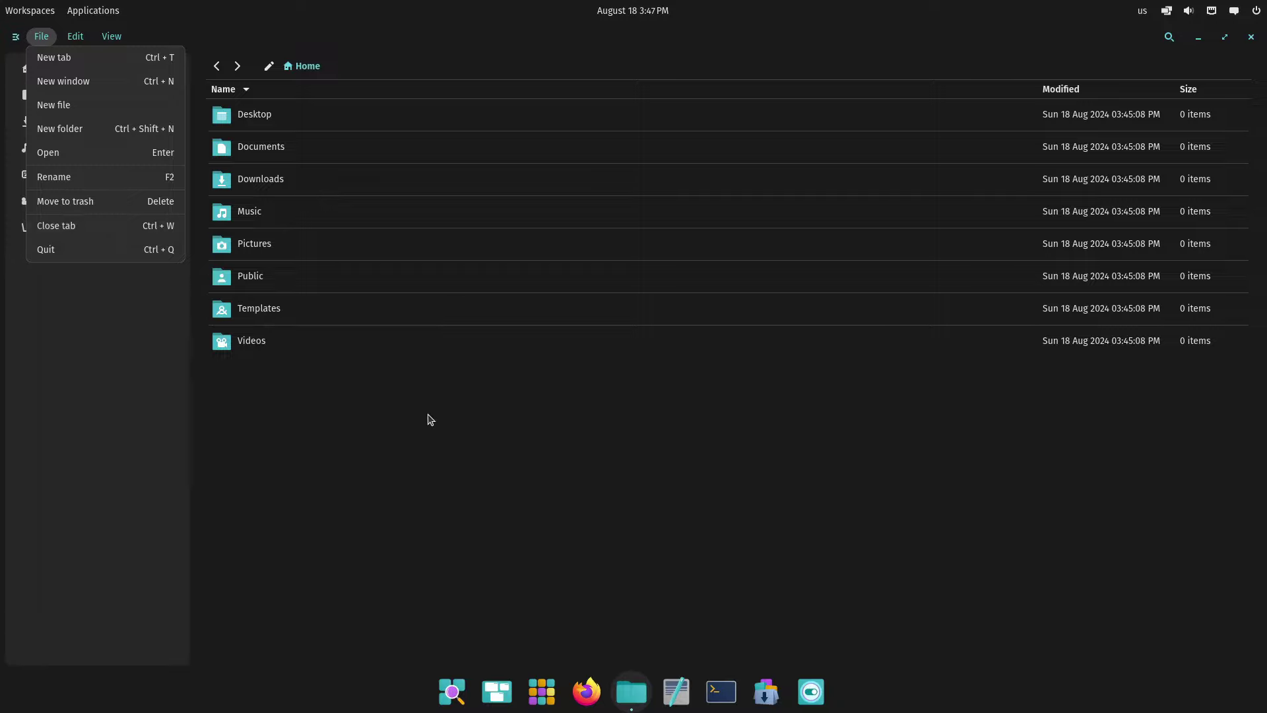
pyautogui.click(14, 37)
pyautogui.click(14, 37)
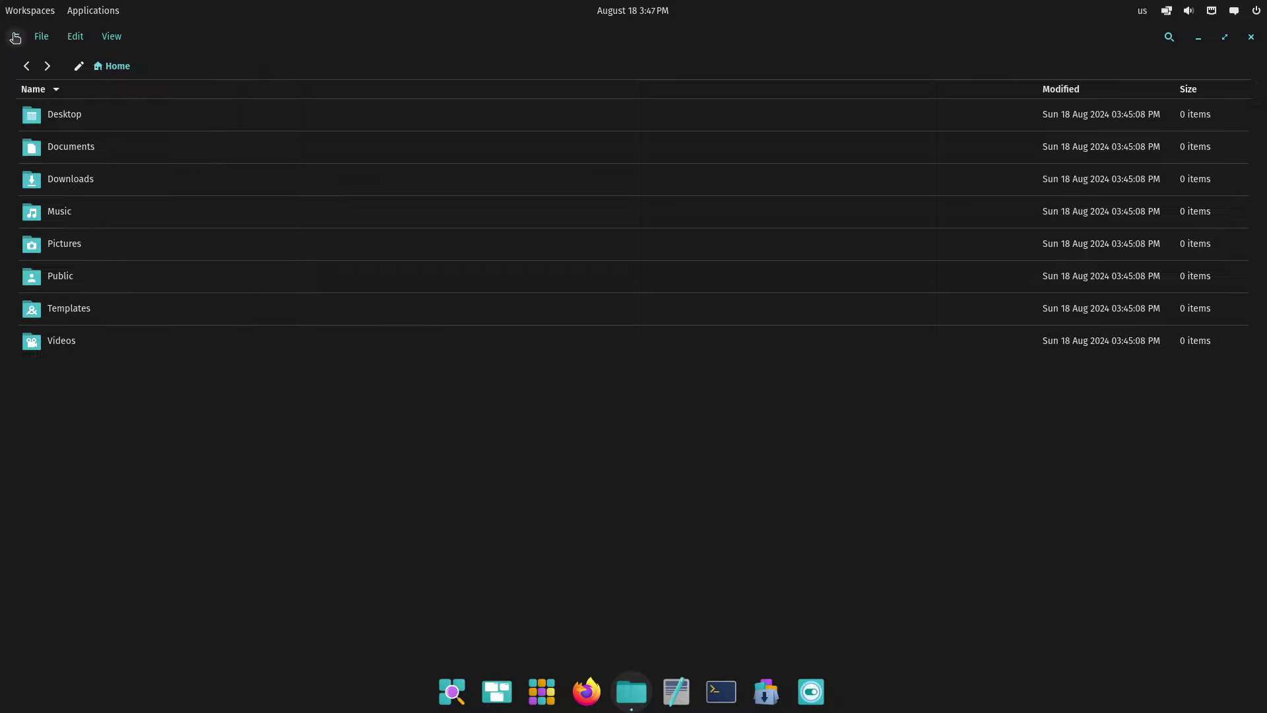
pyautogui.click(14, 37)
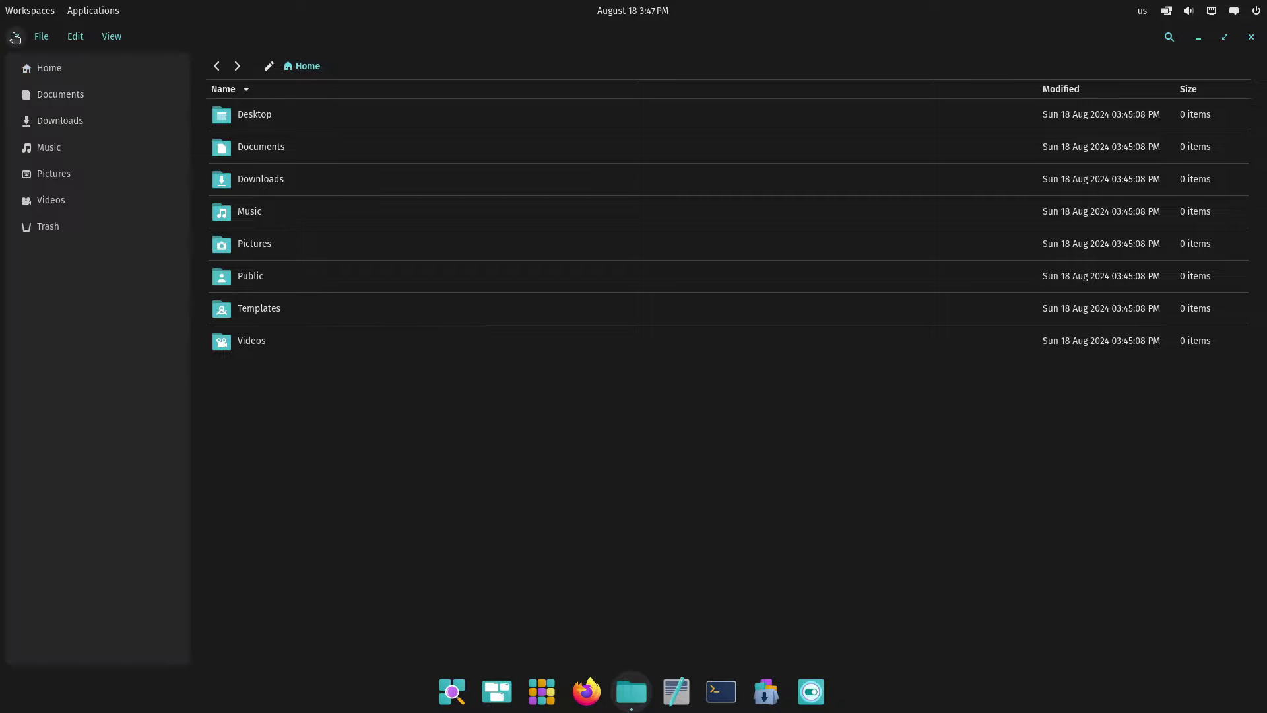
pyautogui.click(77, 124)
pyautogui.click(75, 98)
pyautogui.click(68, 71)
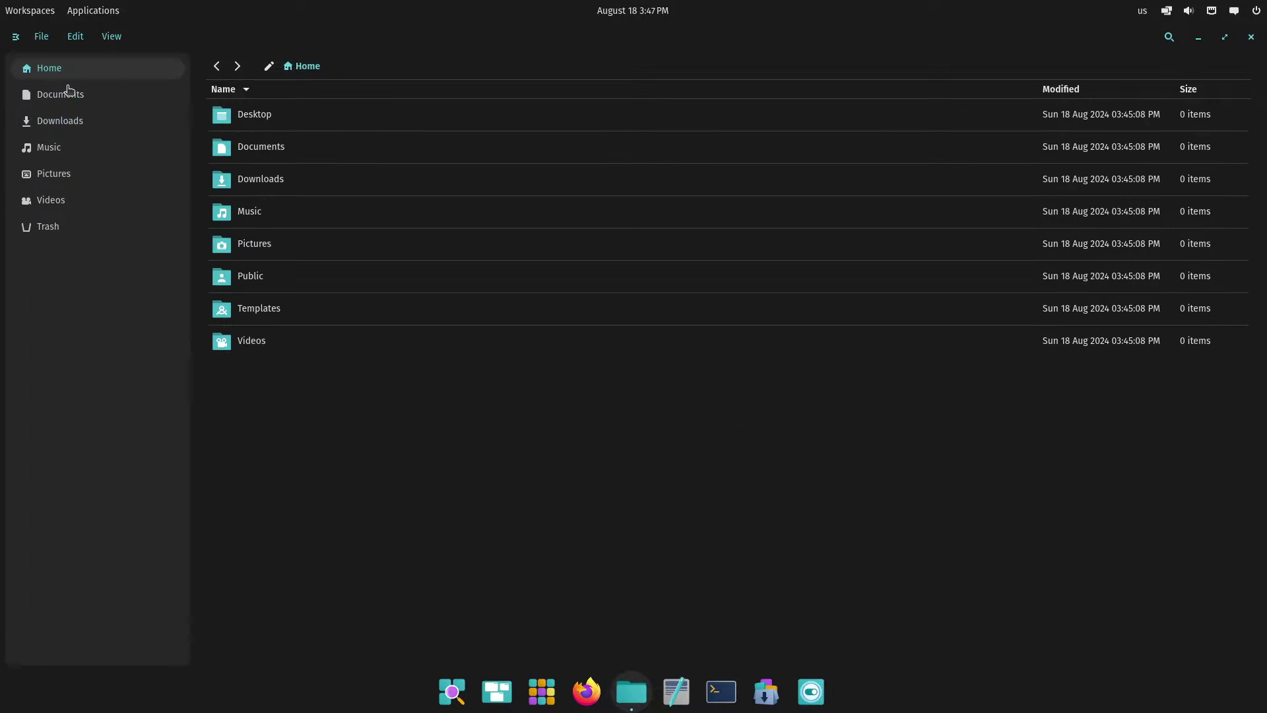
pyautogui.click(48, 227)
pyautogui.click(63, 71)
# Toggle the Workspaces overview open and closed twice
pyautogui.click(27, 10)
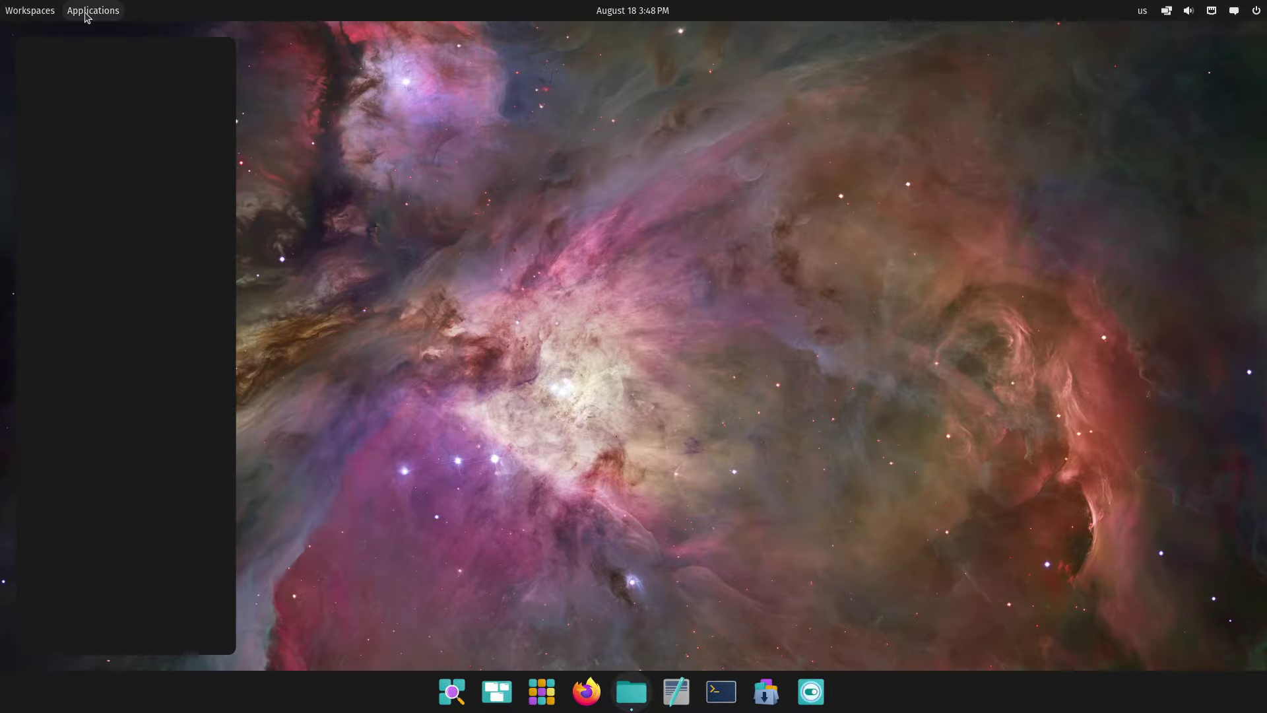
pyautogui.click(30, 10)
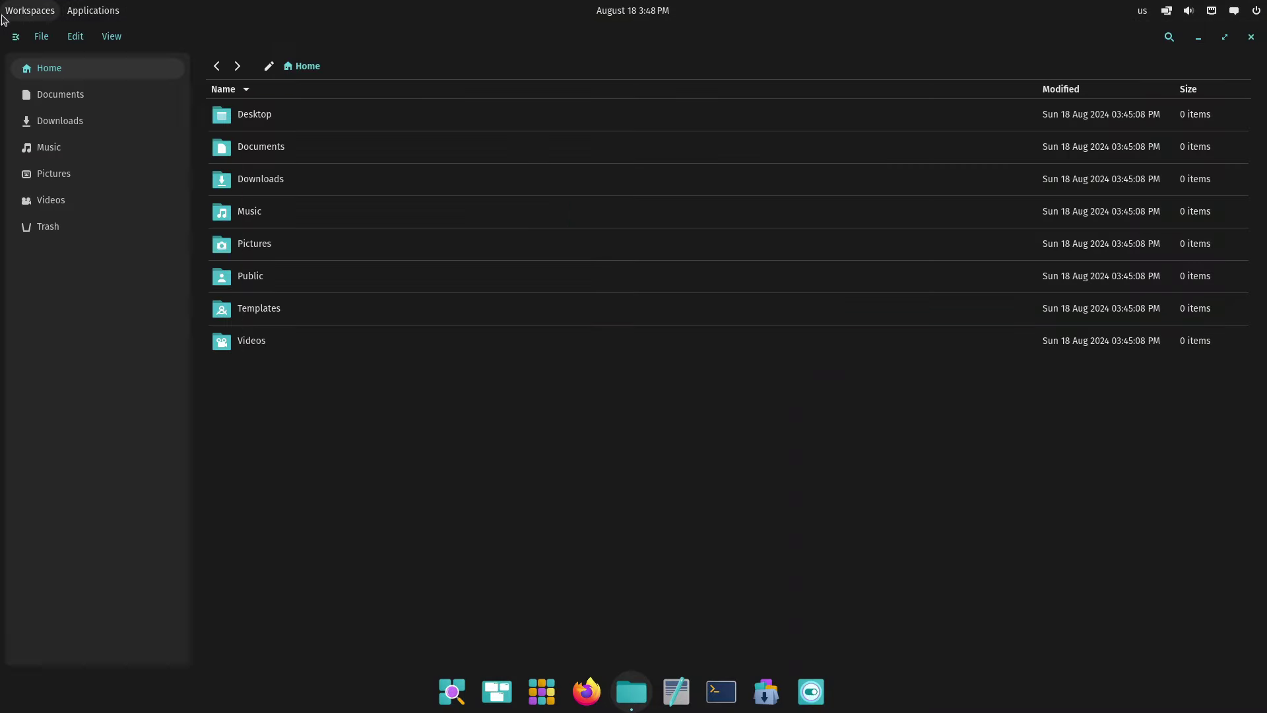
pyautogui.click(30, 10)
pyautogui.click(30, 11)
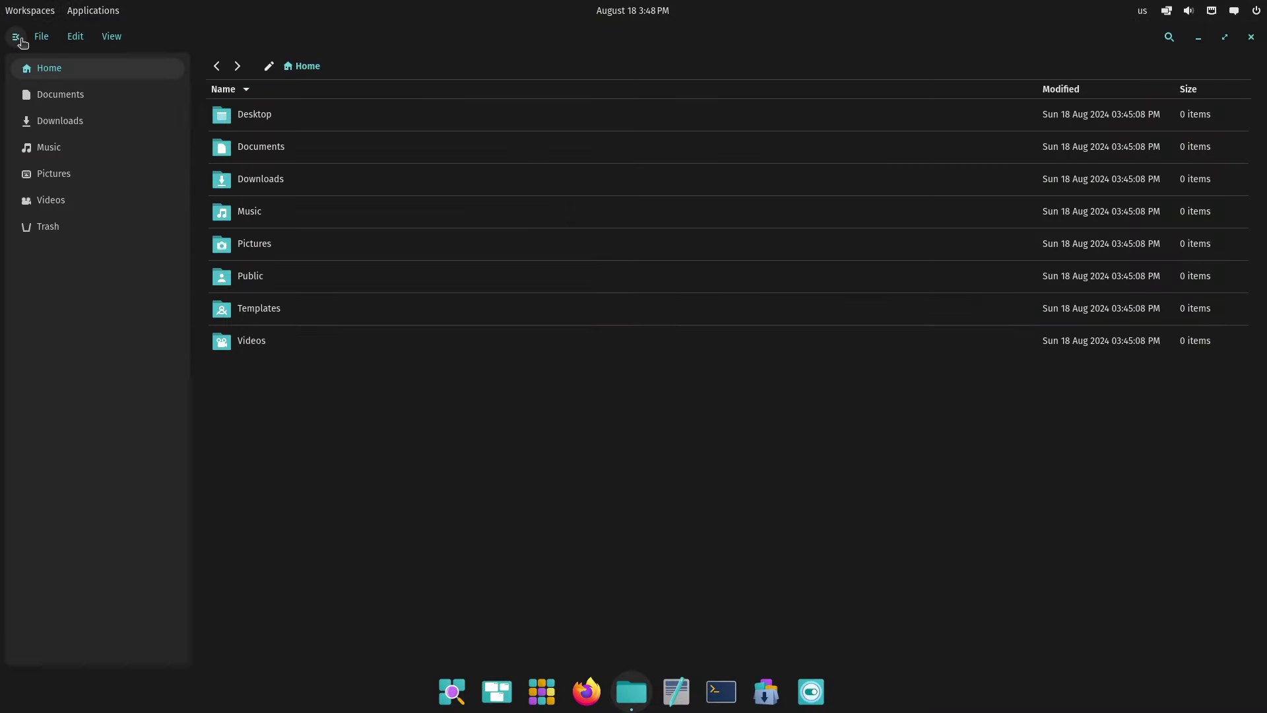
# Quit Files via File > Quit and open the App Library
pyautogui.click(40, 37)
pyautogui.click(65, 247)
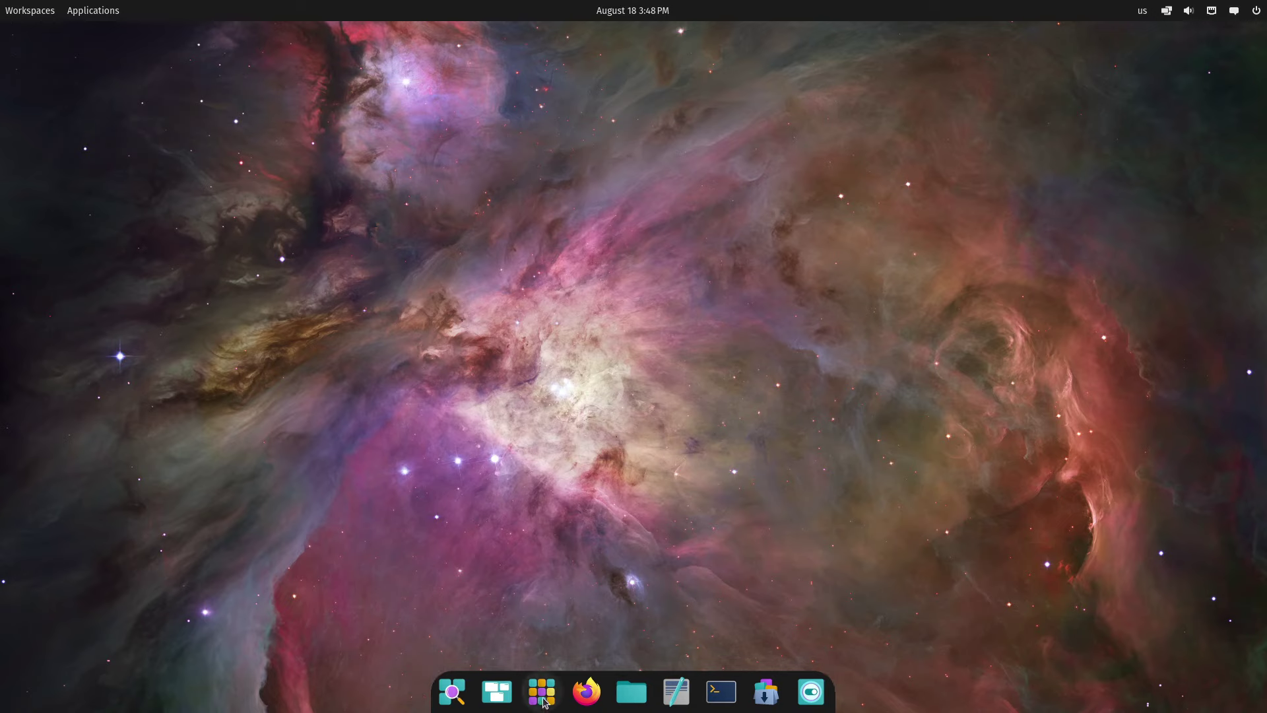
pyautogui.click(542, 693)
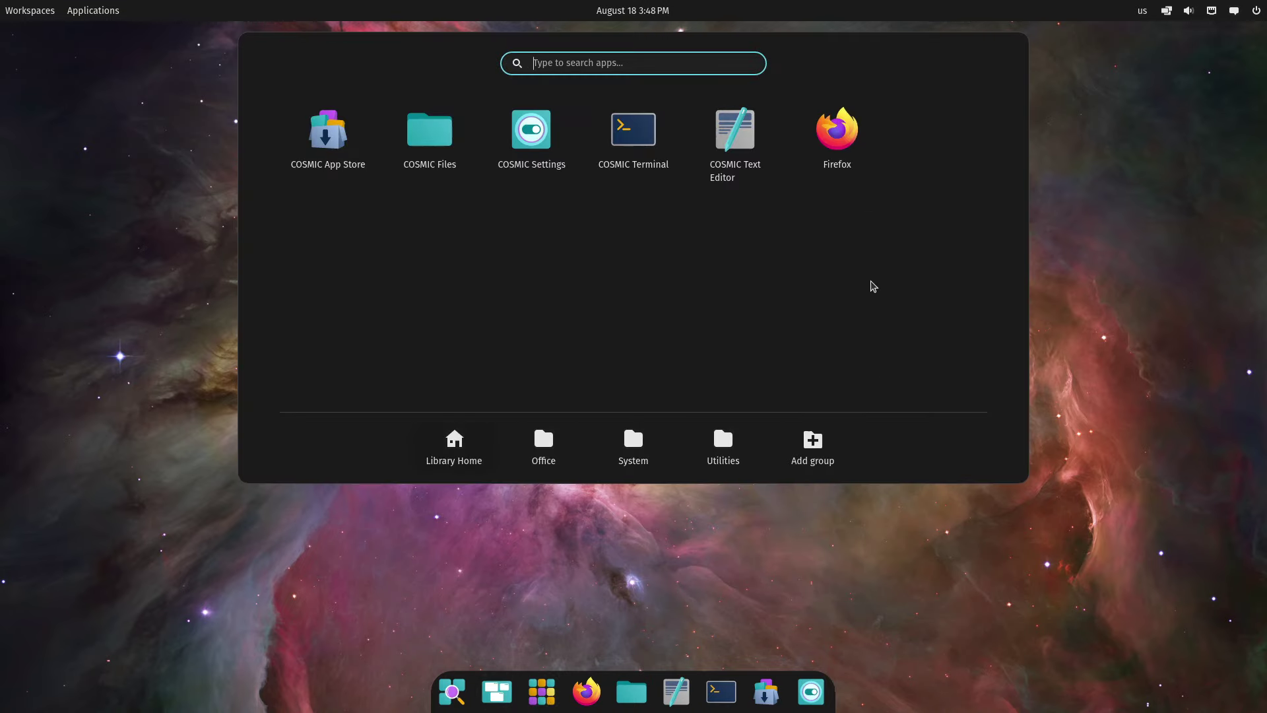
# Launch Text Editor maximised and enable Vim bindings, keeping the desktop-matching theme
pyautogui.click(735, 132)
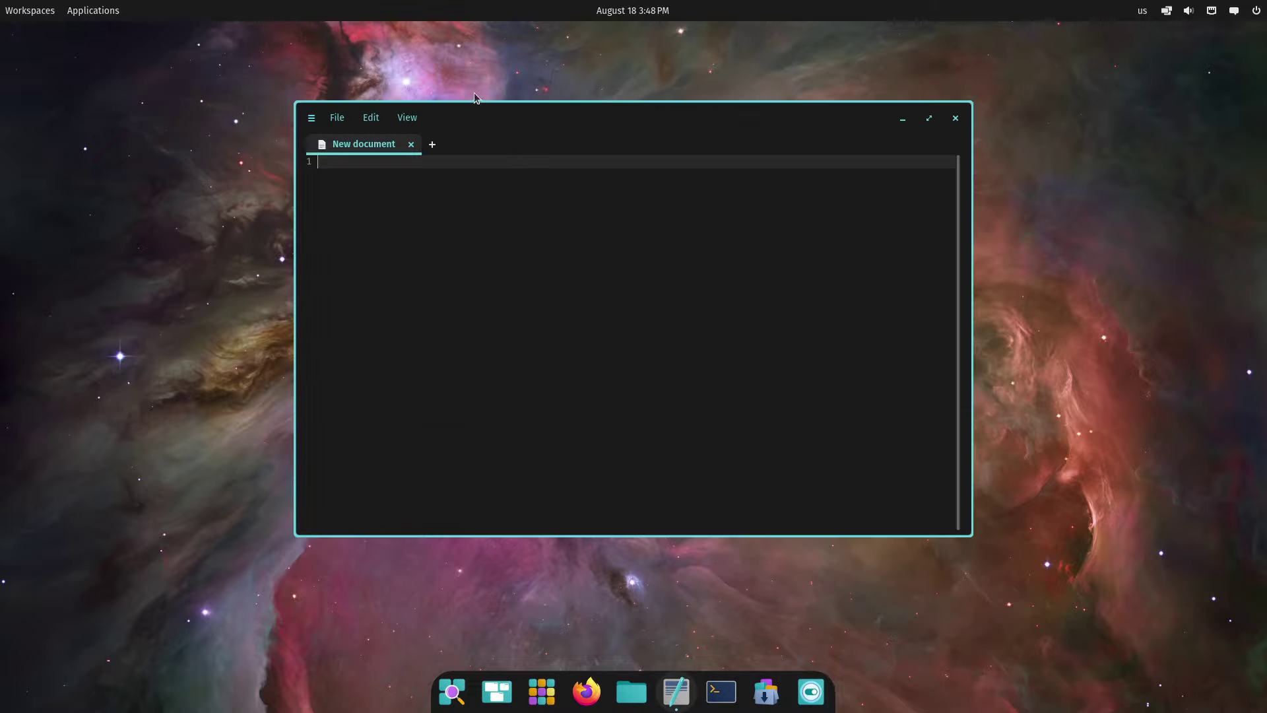
pyautogui.doubleClick(791, 127)
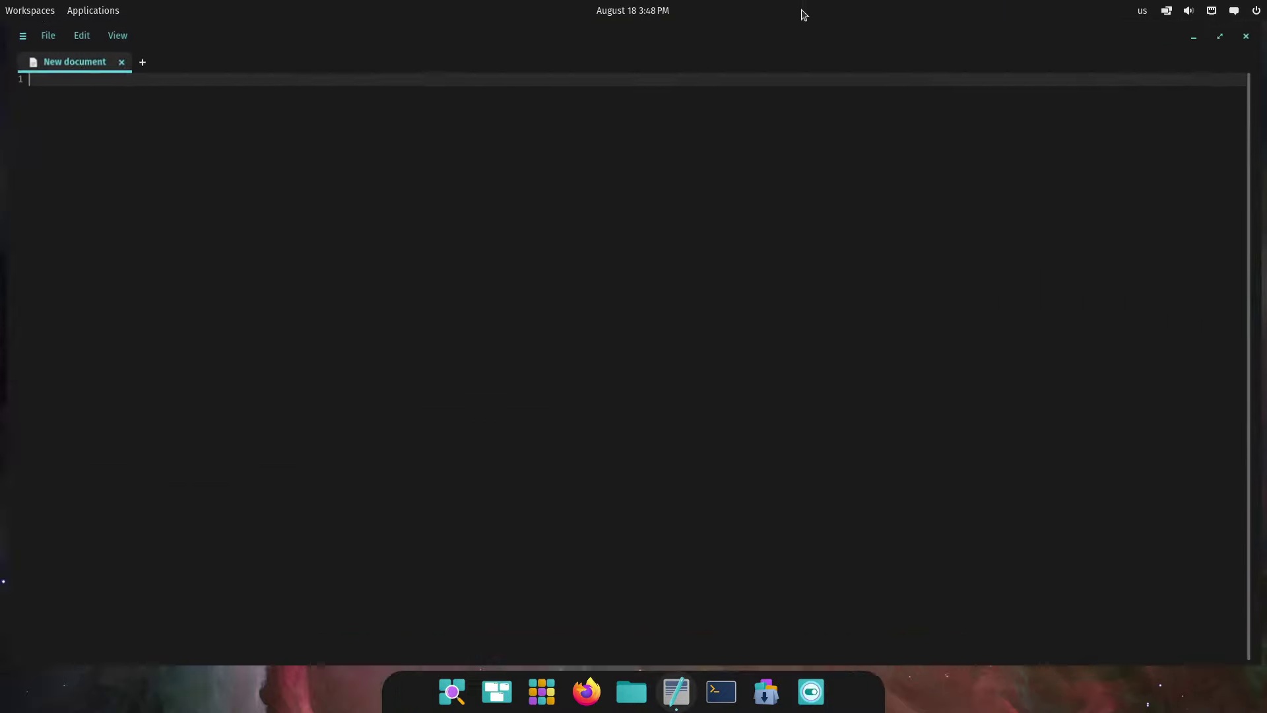
pyautogui.click(112, 36)
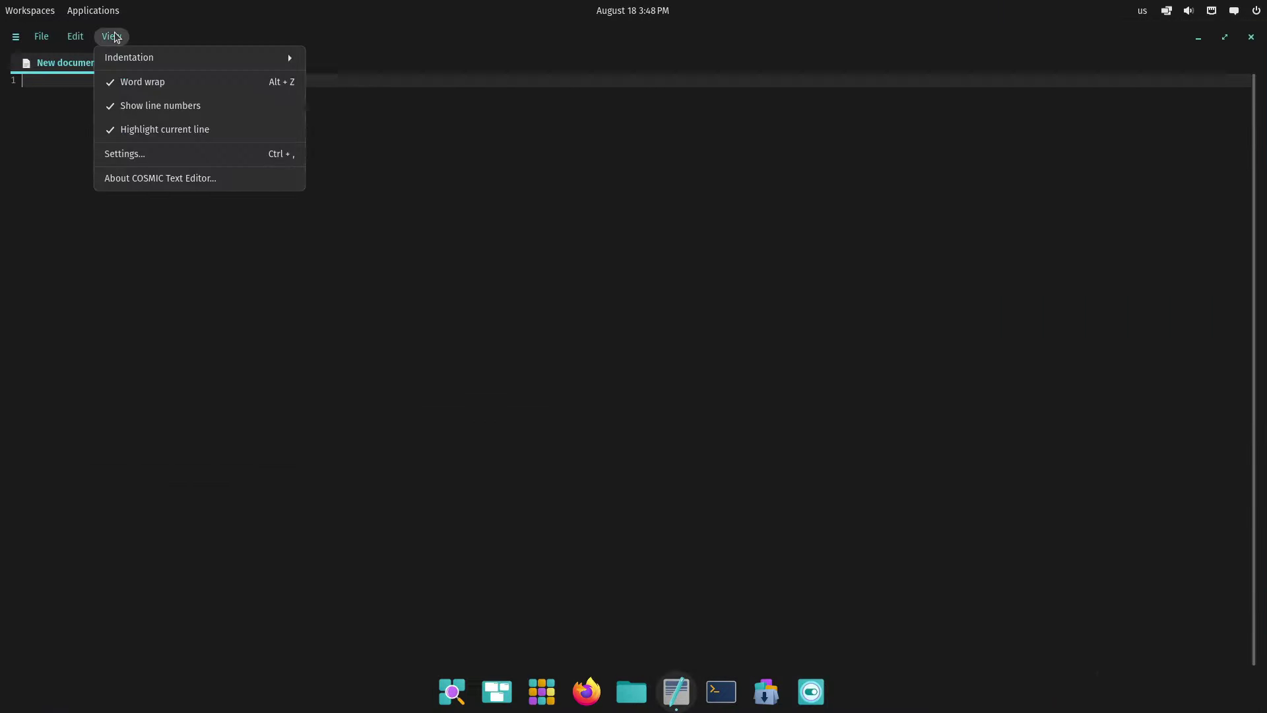
pyautogui.click(215, 154)
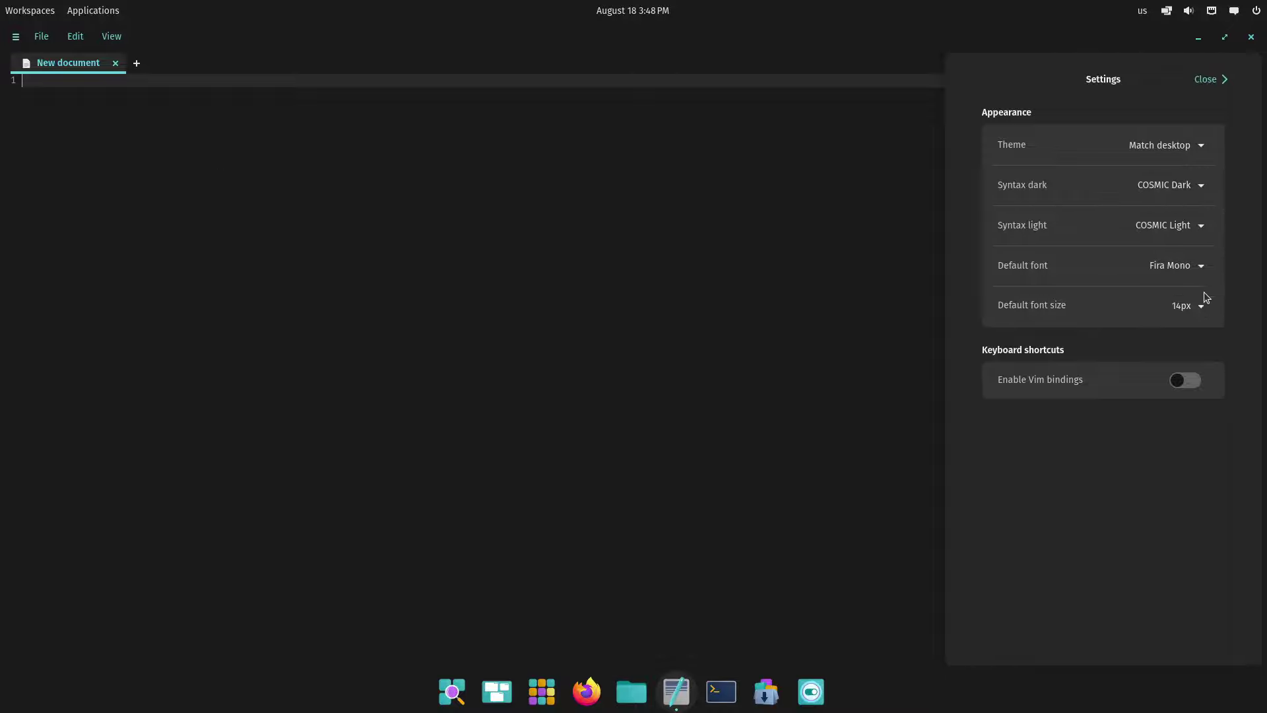
pyautogui.click(1179, 148)
pyautogui.click(1179, 149)
pyautogui.click(1191, 388)
pyautogui.click(1219, 86)
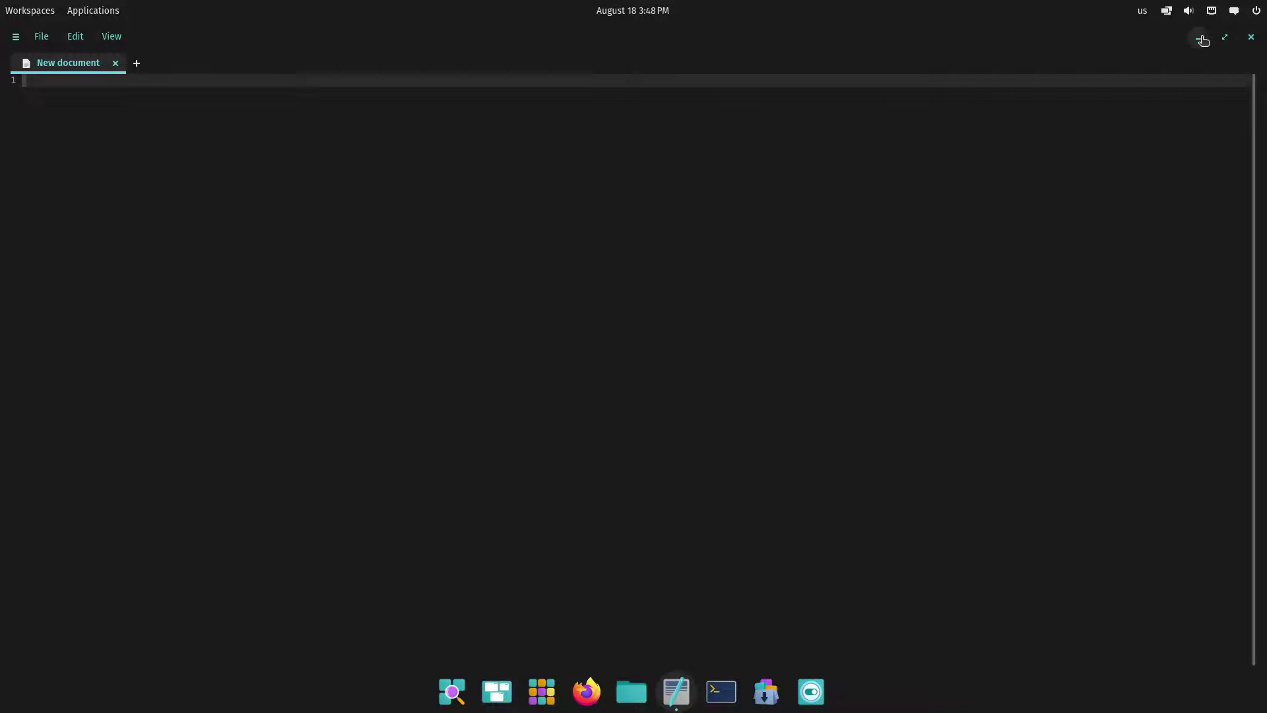
# Show the project sidebar, then glance at the File menu and editor settings
pyautogui.click(110, 37)
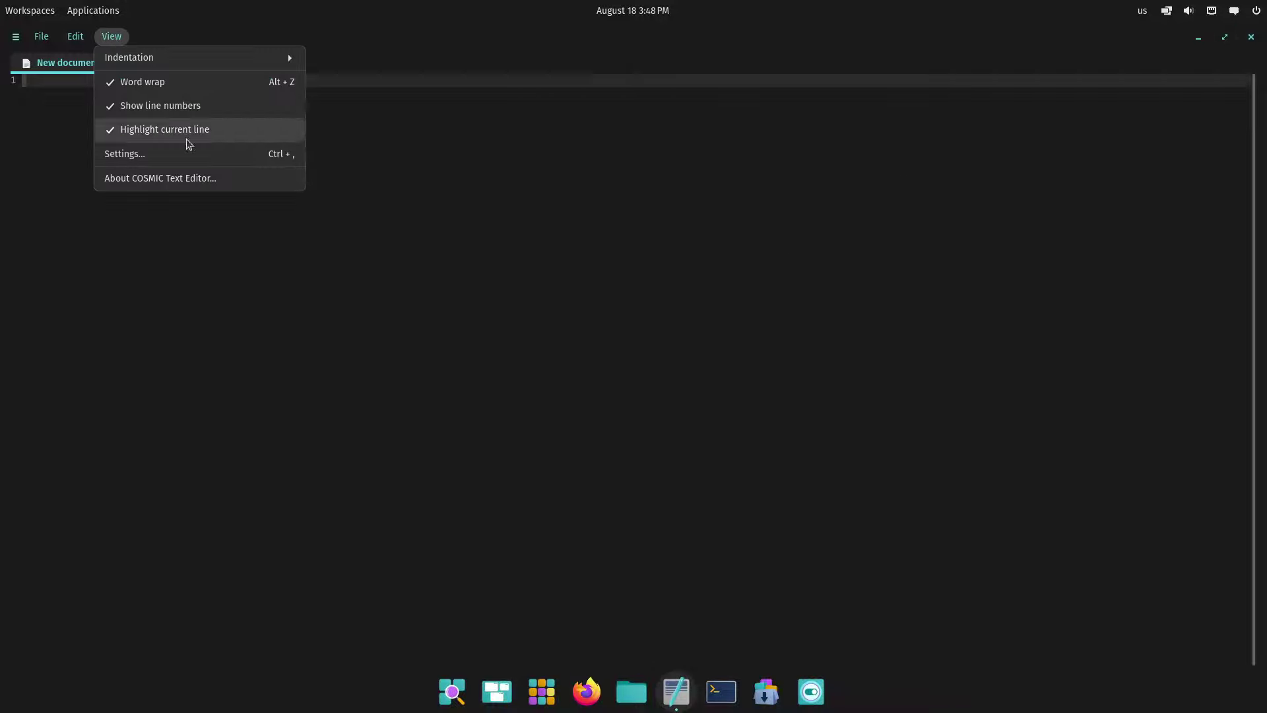
pyautogui.moveTo(41, 36)
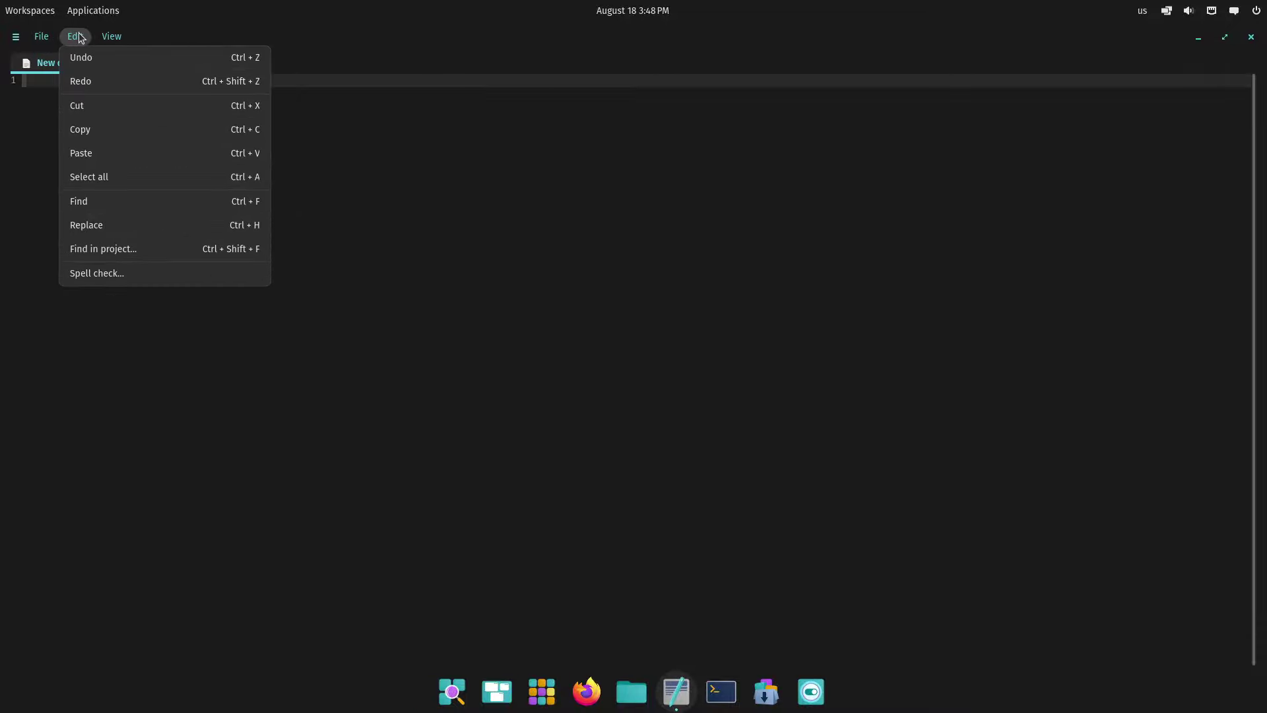
pyautogui.click(16, 40)
pyautogui.click(15, 38)
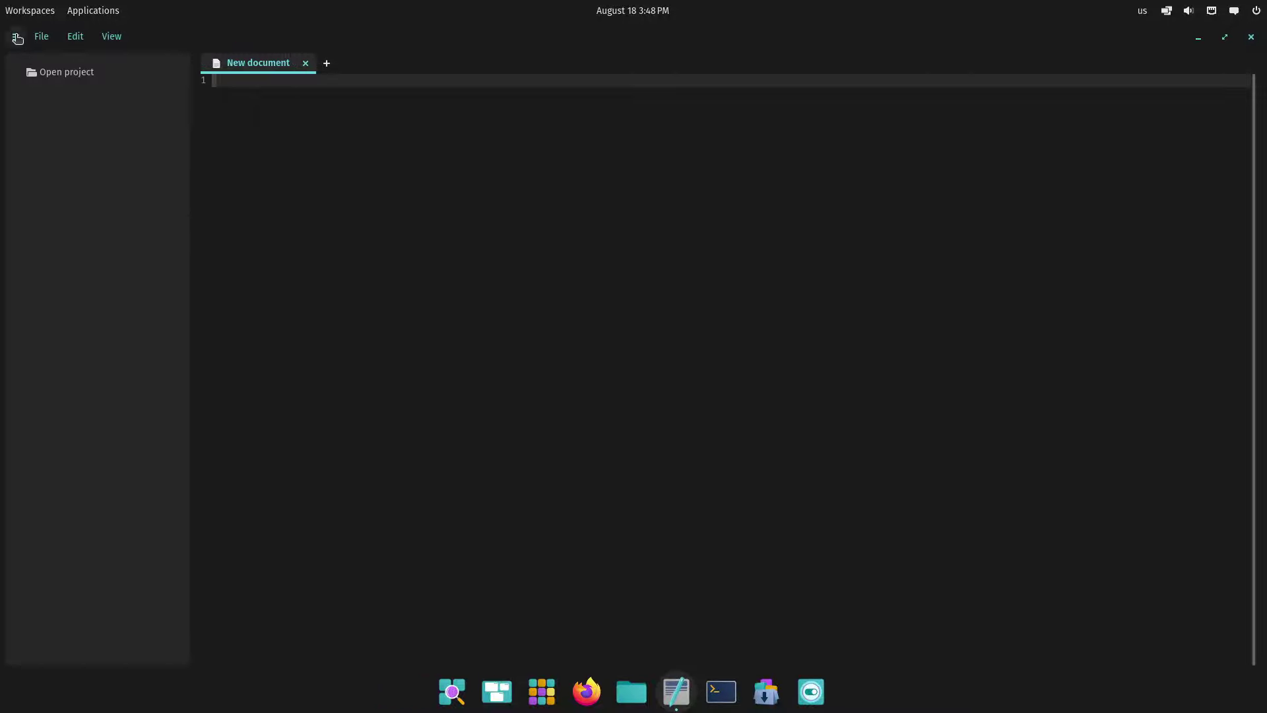
pyautogui.click(55, 41)
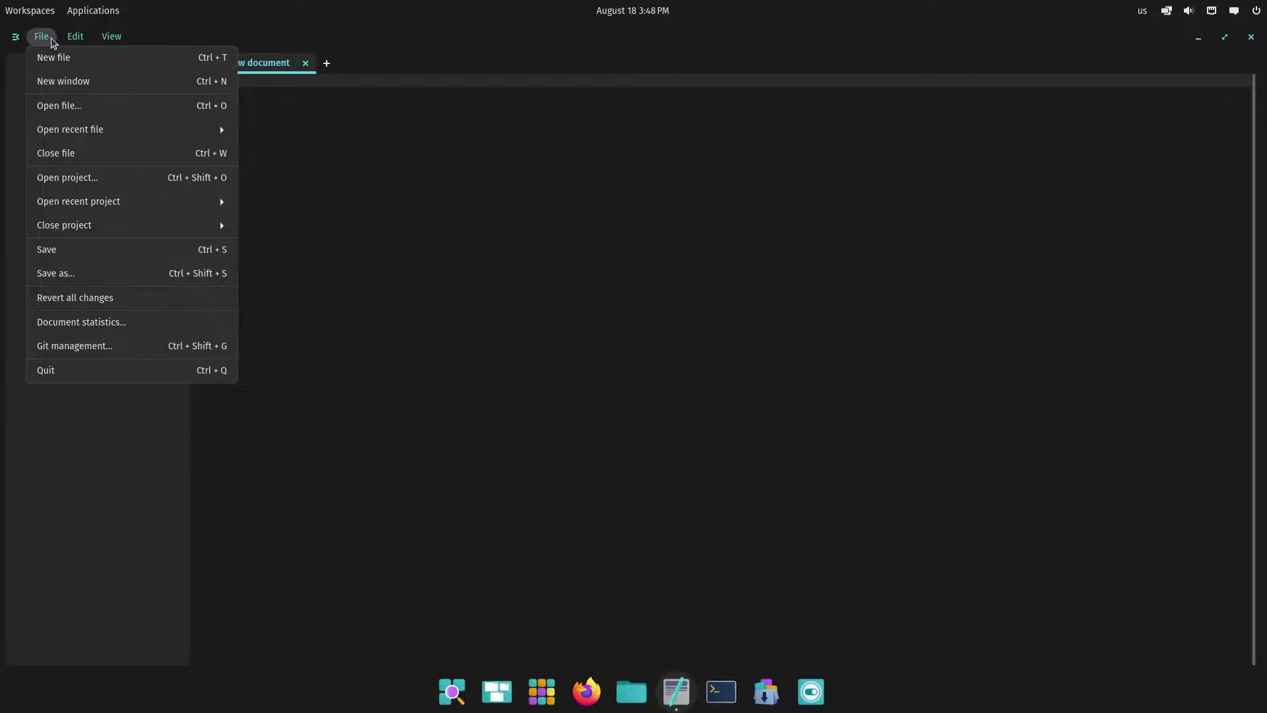
pyautogui.click(55, 38)
pyautogui.click(111, 37)
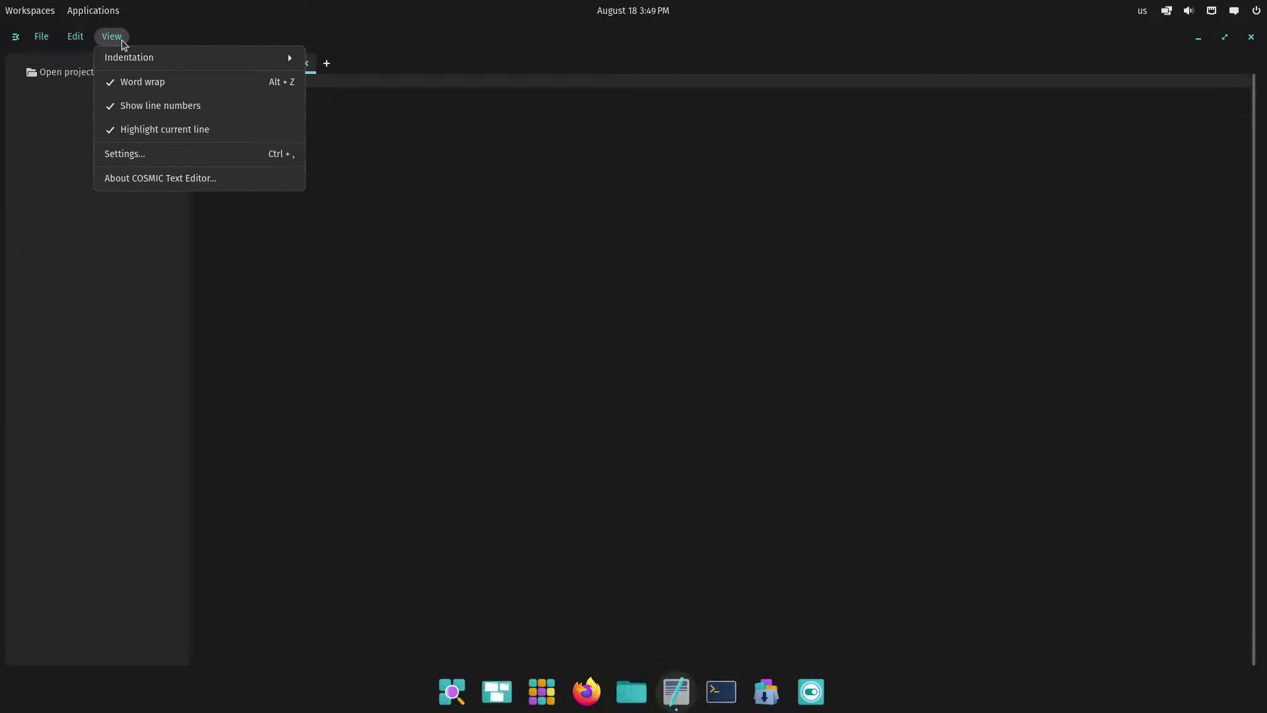
pyautogui.click(175, 154)
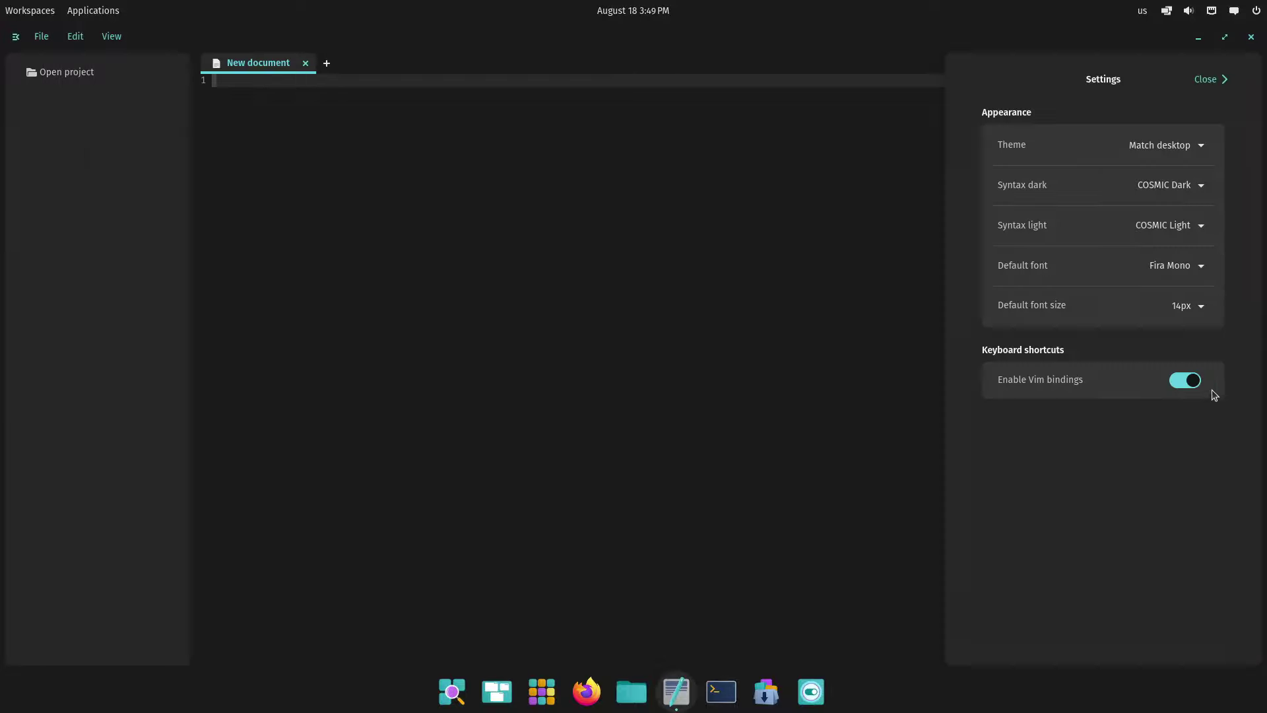
pyautogui.click(1209, 84)
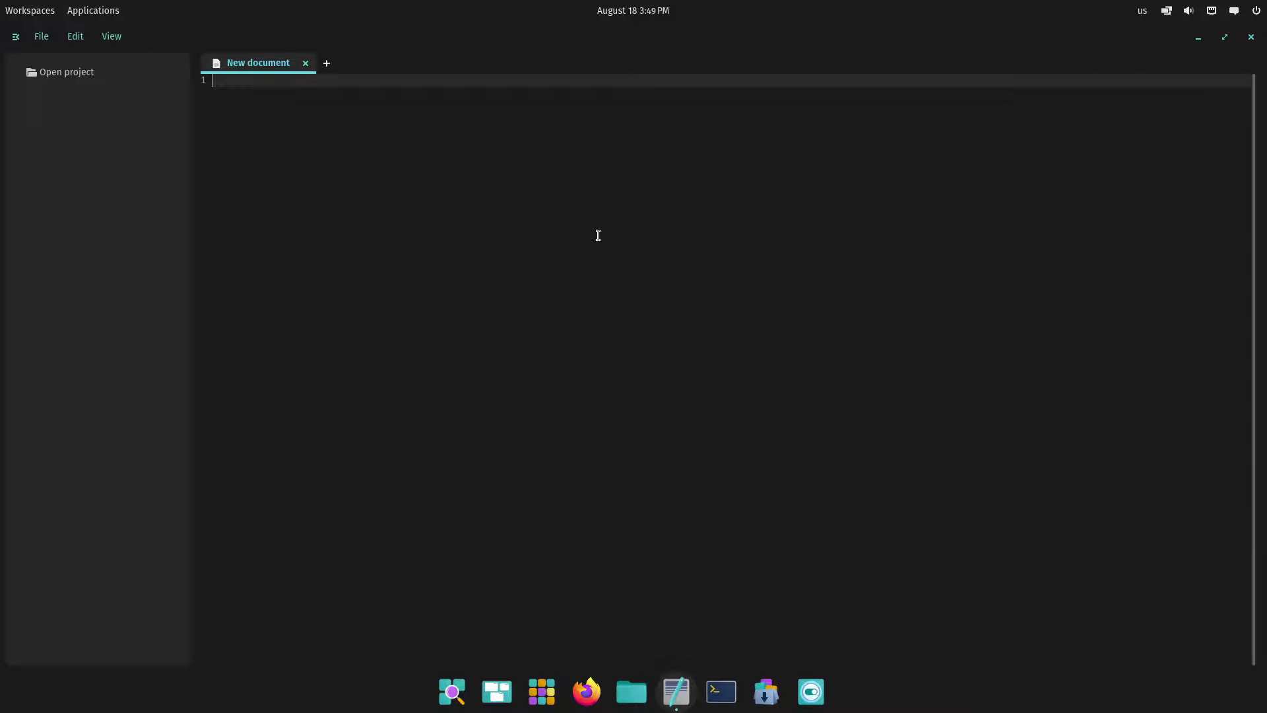
# Write 'This is a test', 'Wow!' and print("Hello World") on separate lines with blank lines below
pyautogui.write('This is a test')
pyautogui.press('Return')
pyautogui.press('Return')
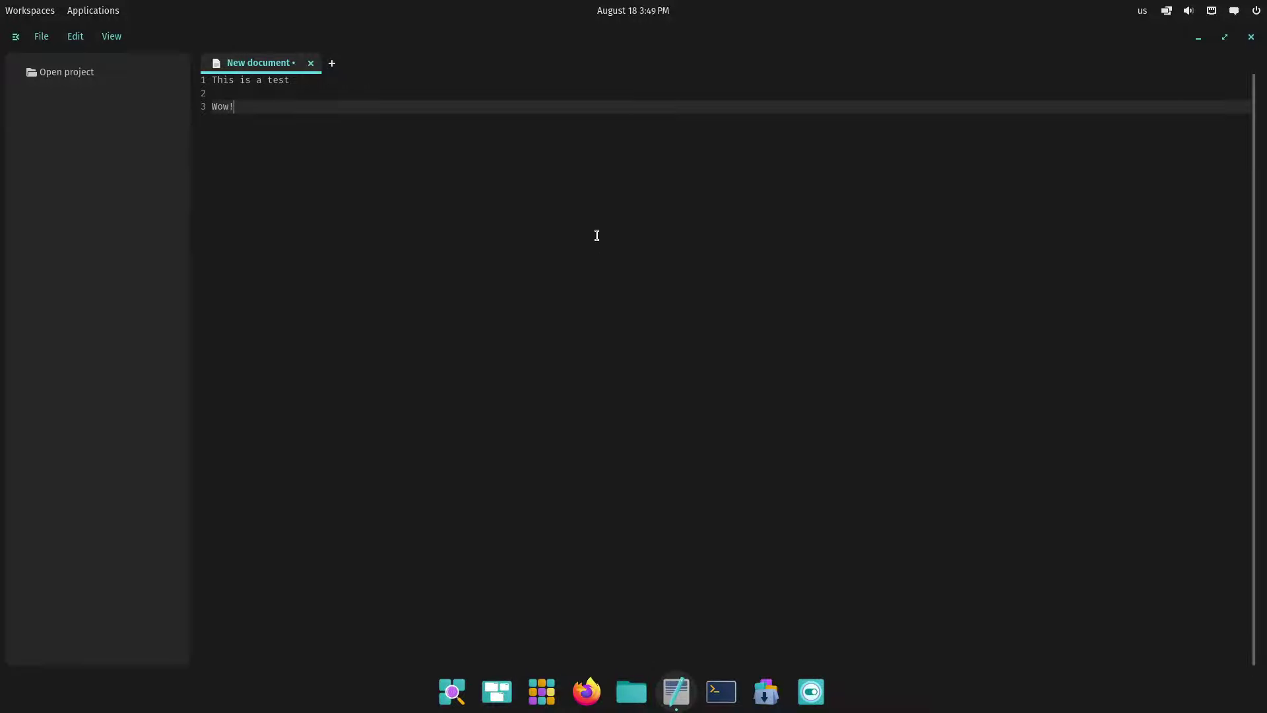
pyautogui.press('Return')
pyautogui.press('Return')
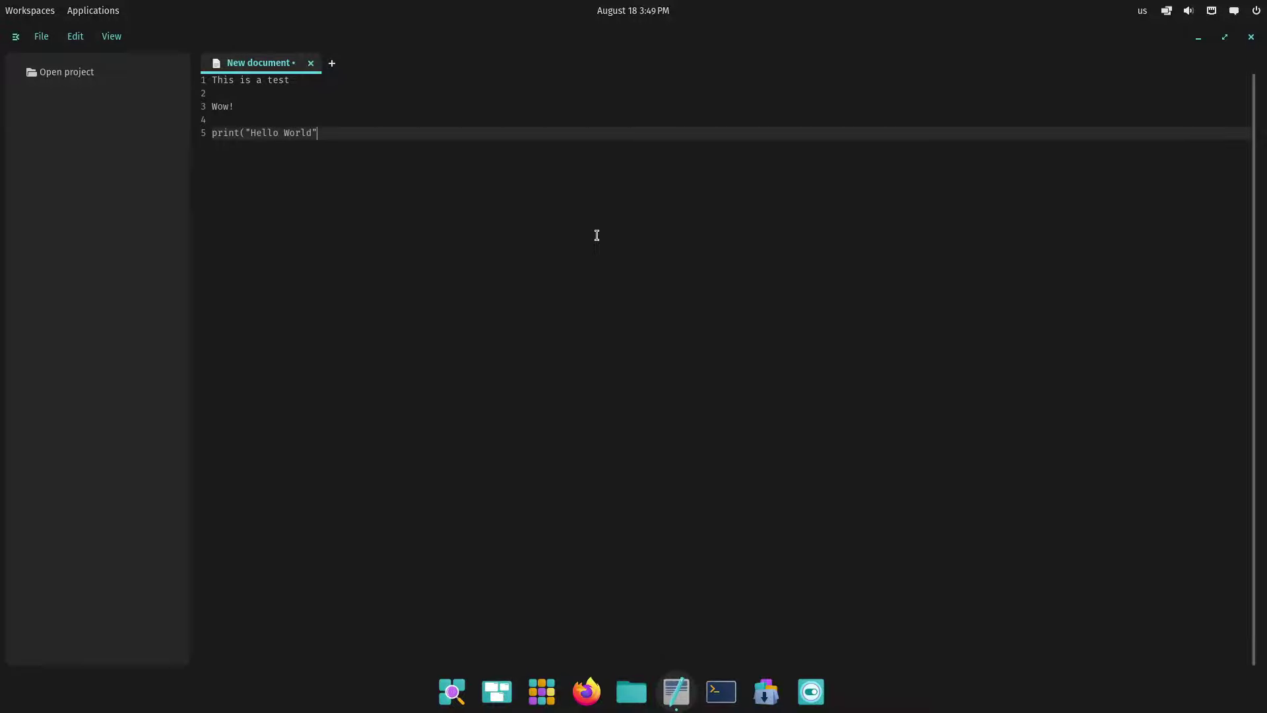
pyautogui.write(')')
pyautogui.press('Return')
pyautogui.press('Return')
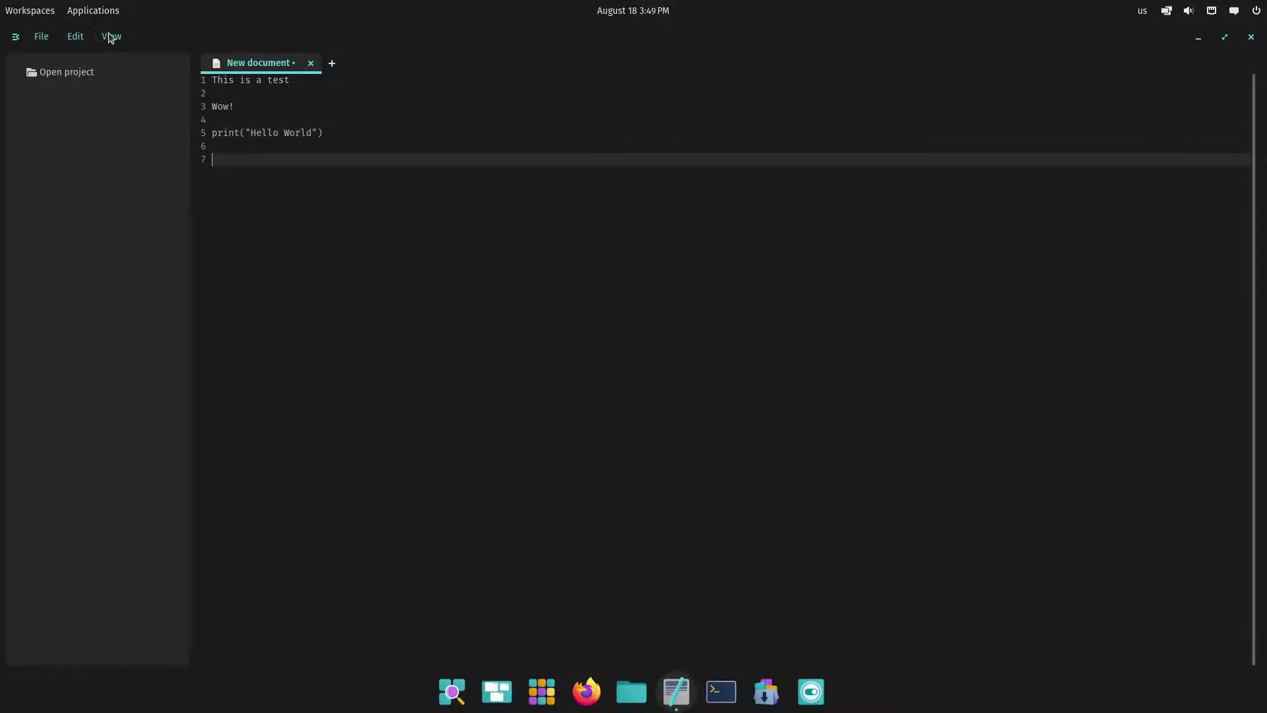
# Look over the editor settings and run Spell check from the Edit menu
pyautogui.click(111, 38)
pyautogui.moveTo(75, 34)
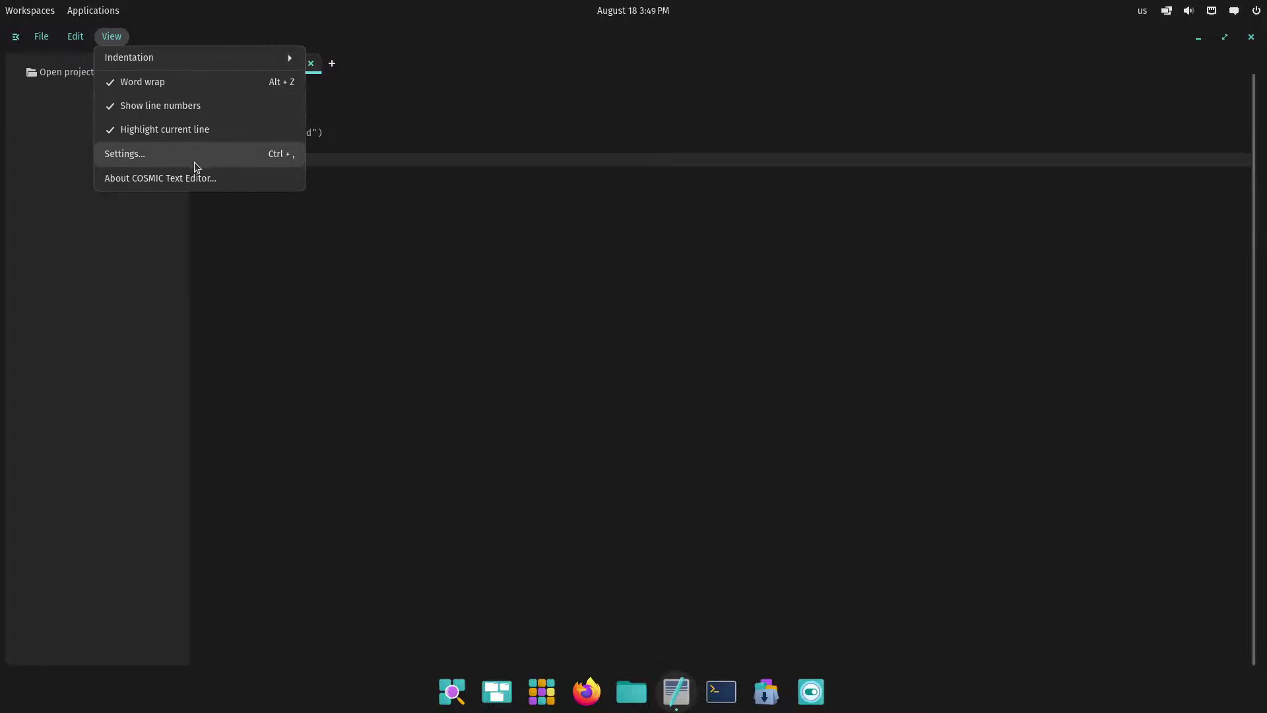
pyautogui.click(194, 157)
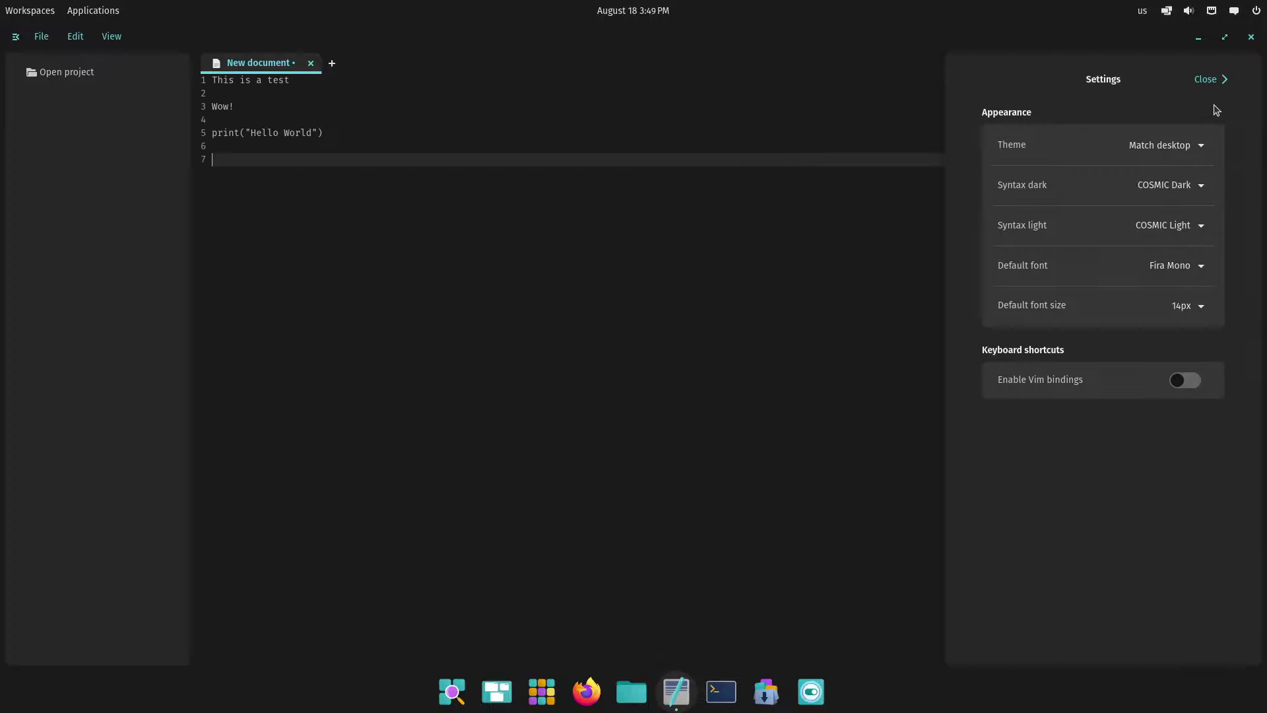
pyautogui.click(1218, 81)
pyautogui.click(73, 42)
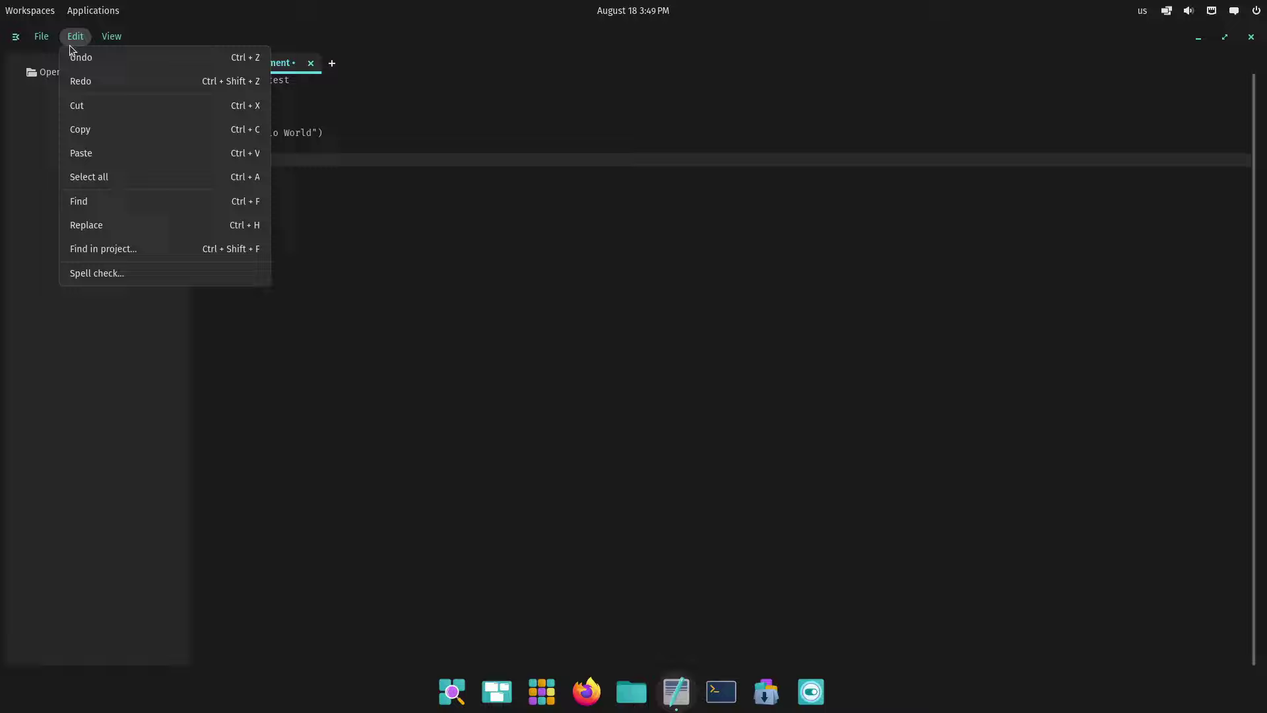
pyautogui.click(62, 42)
pyautogui.click(74, 39)
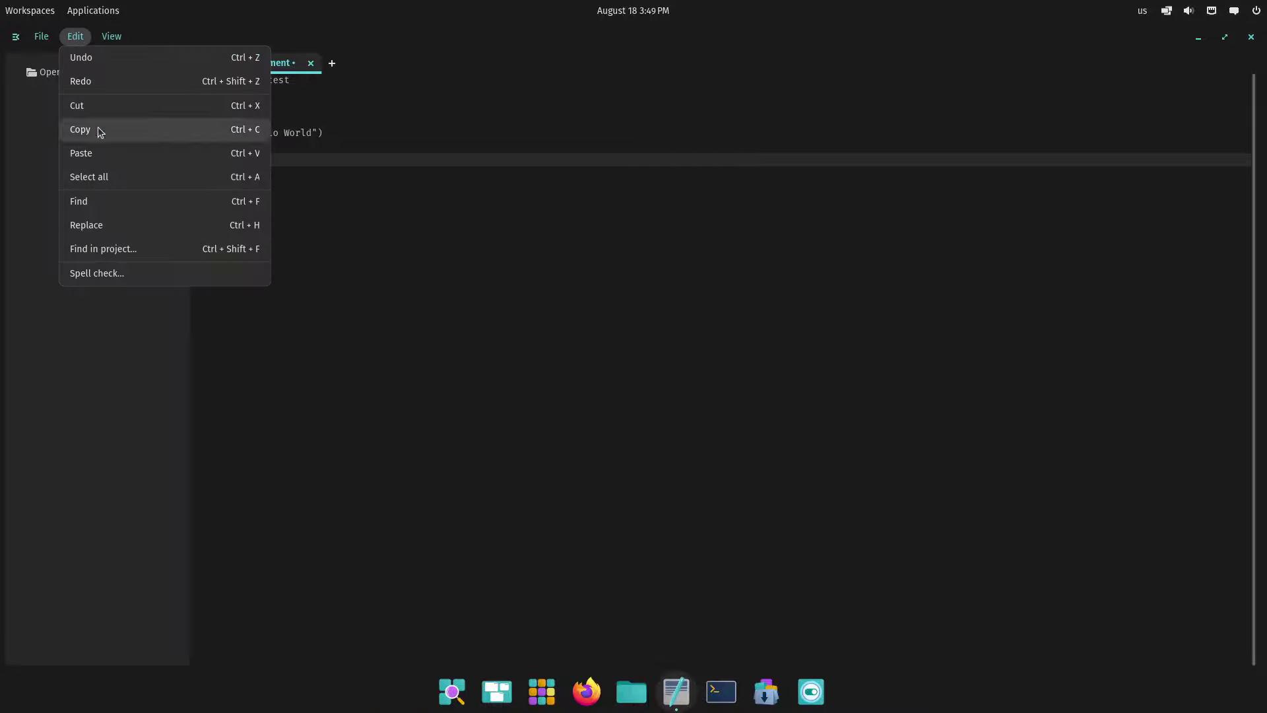
pyautogui.click(121, 282)
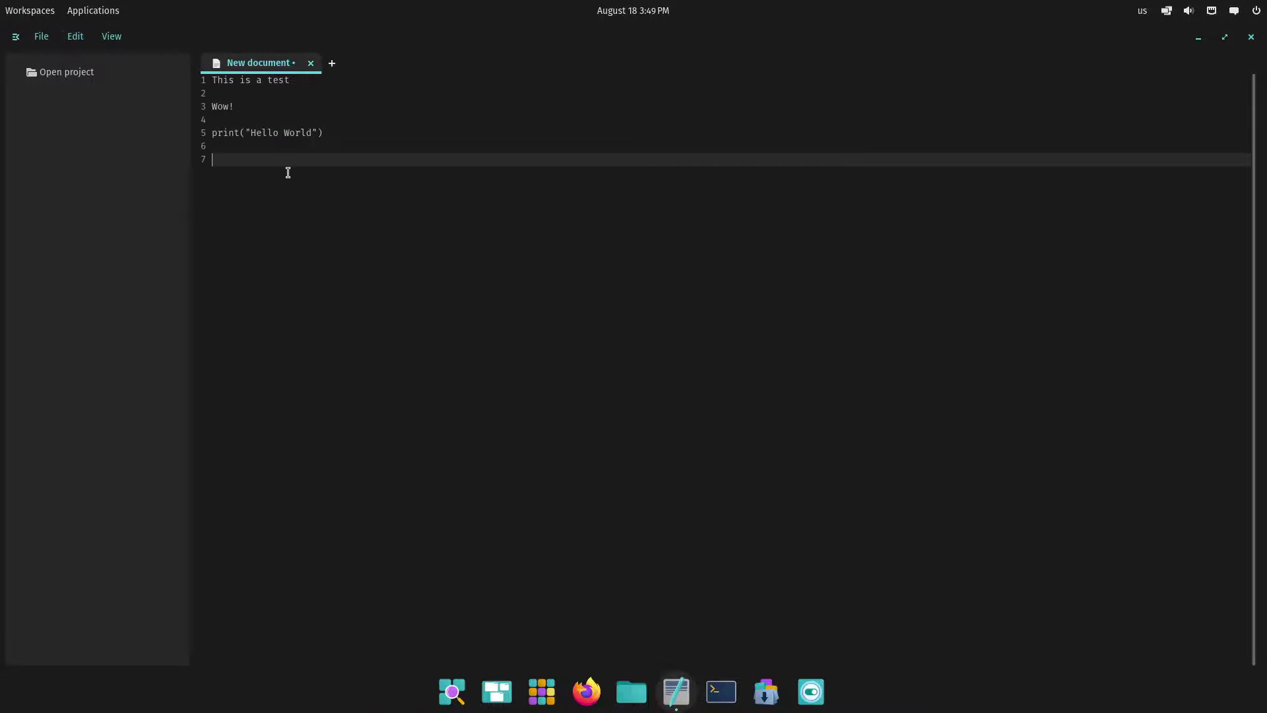
# Type the misspelled word 'tihs' on line 7 with empty lines below, then spell check again
pyautogui.click(285, 121)
pyautogui.click(269, 164)
pyautogui.write('tihs')
pyautogui.press('Return')
pyautogui.press('Return')
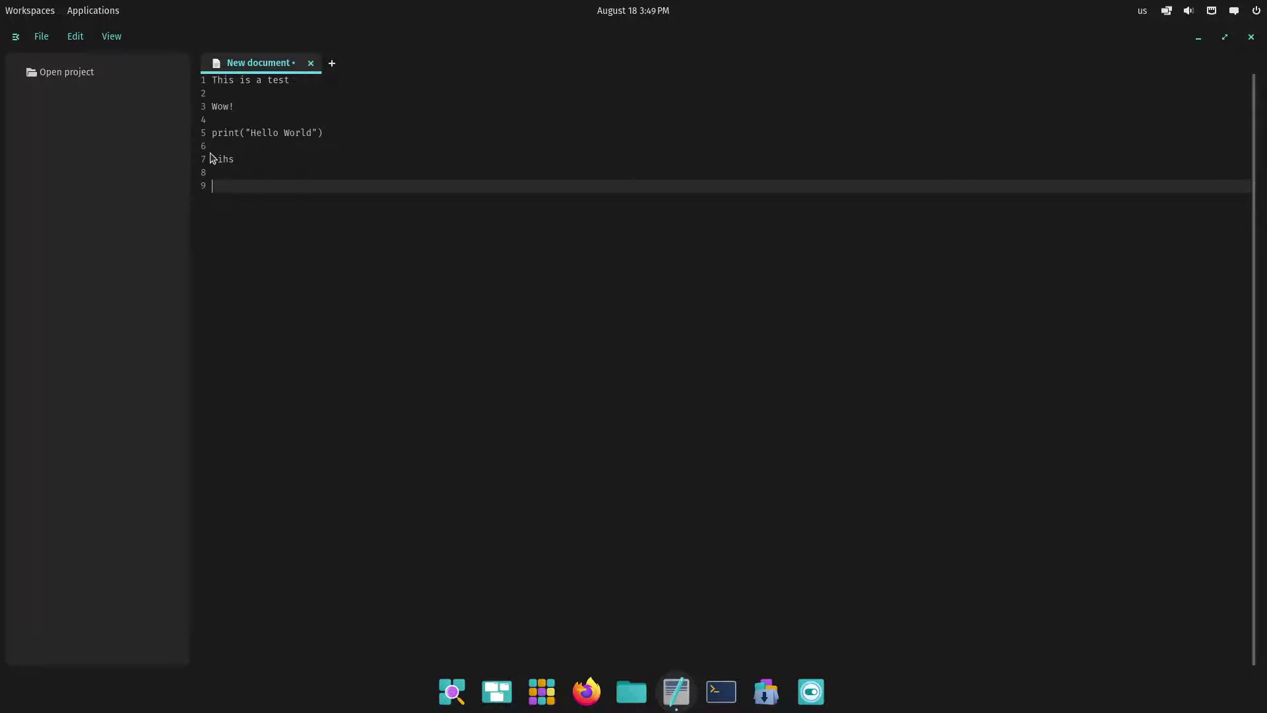
pyautogui.click(76, 40)
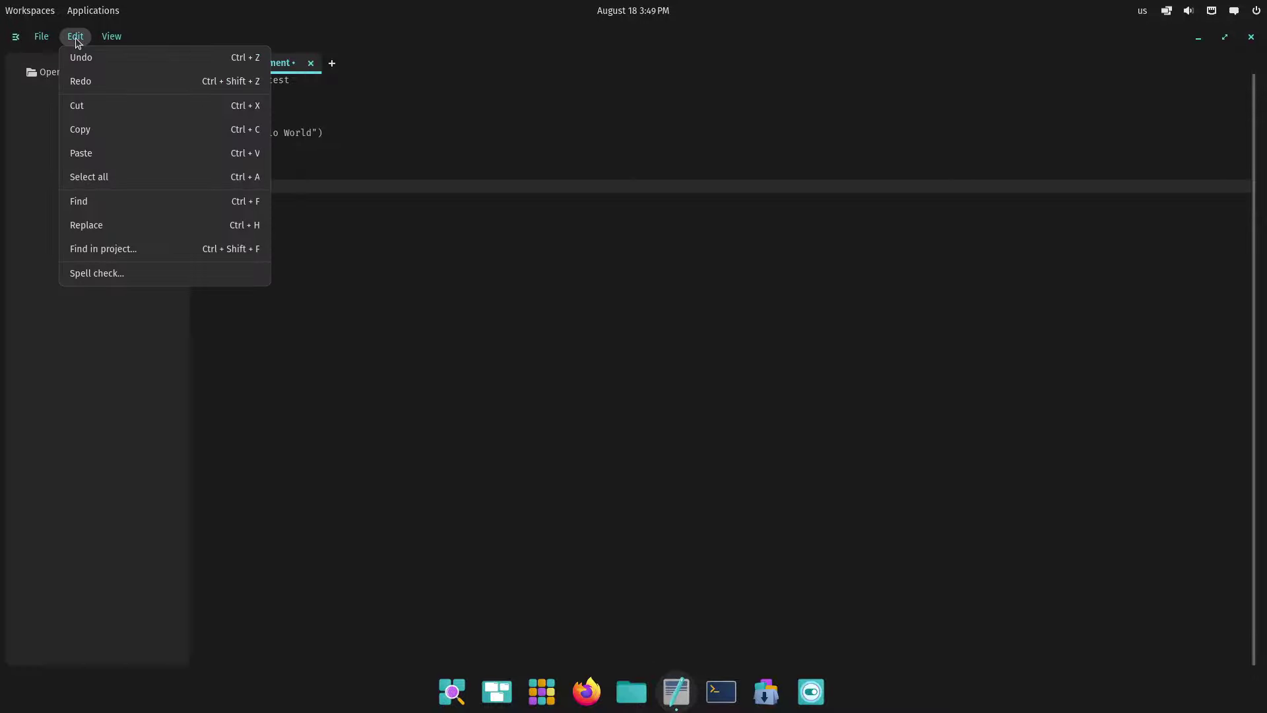
pyautogui.click(123, 281)
pyautogui.click(214, 162)
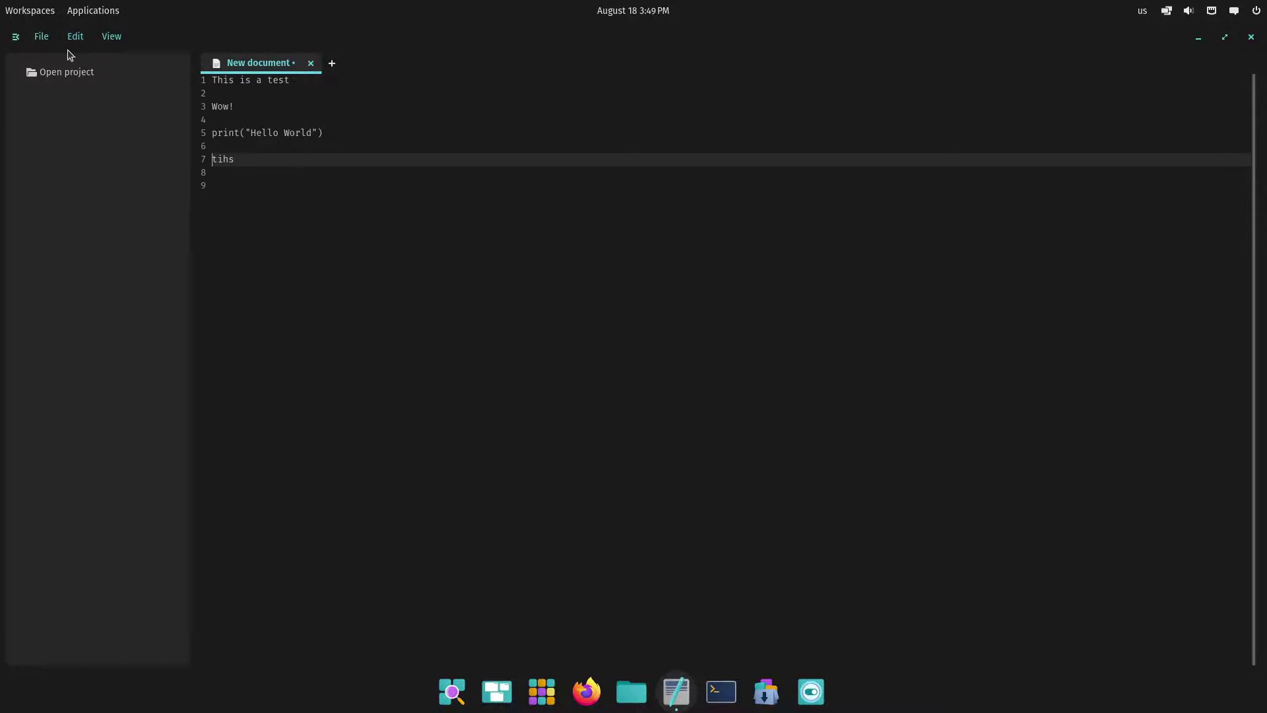
pyautogui.click(43, 37)
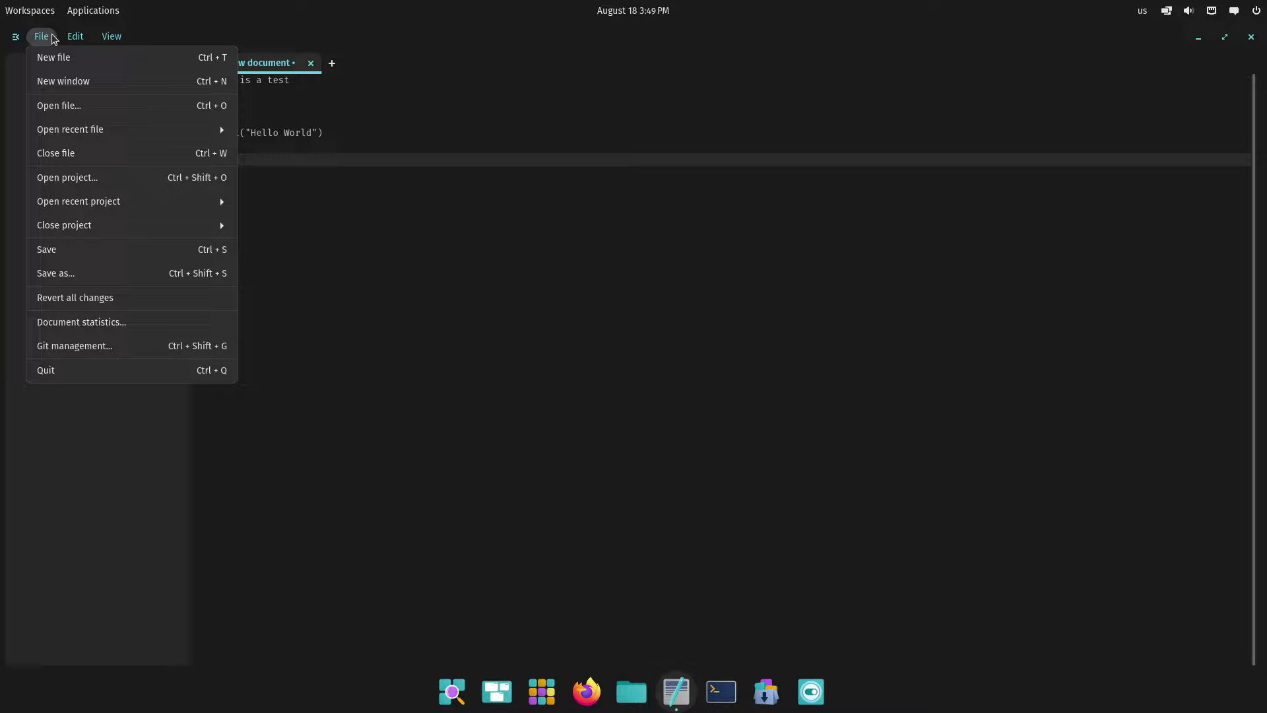
# Cancel the Save As dialog, then view the document's word and line statistics
pyautogui.click(136, 274)
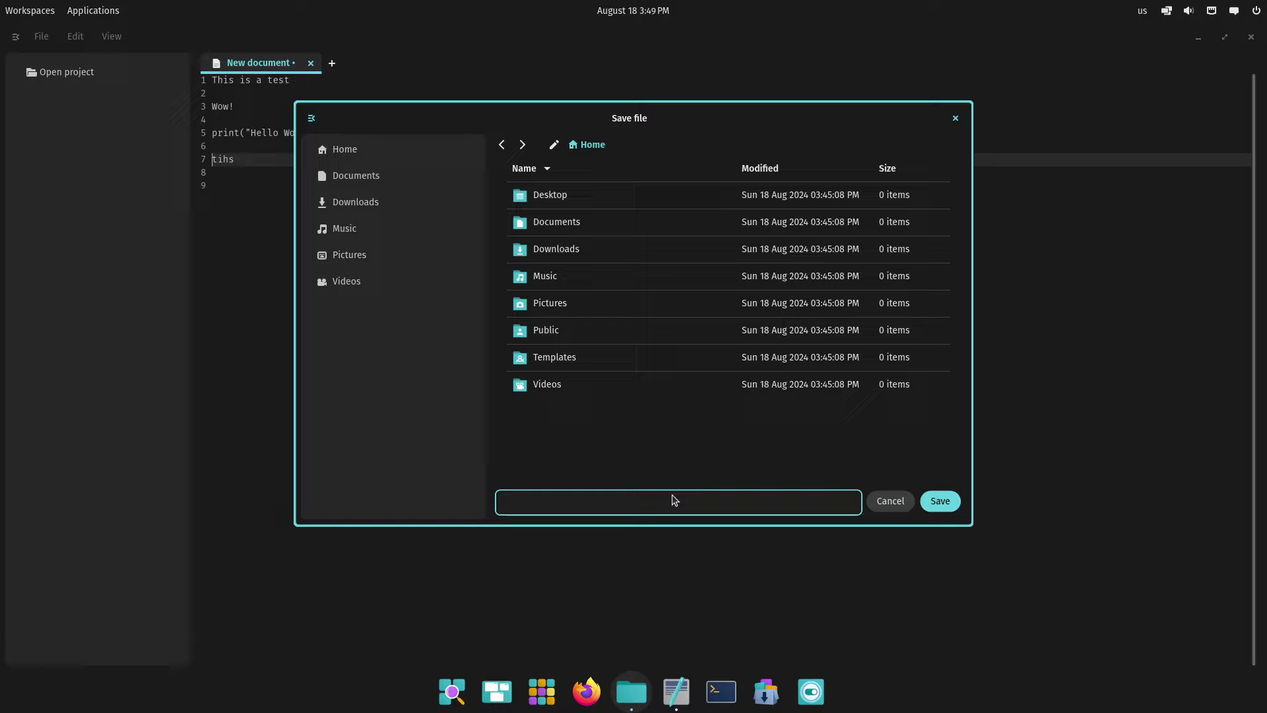
pyautogui.click(891, 501)
pyautogui.click(41, 37)
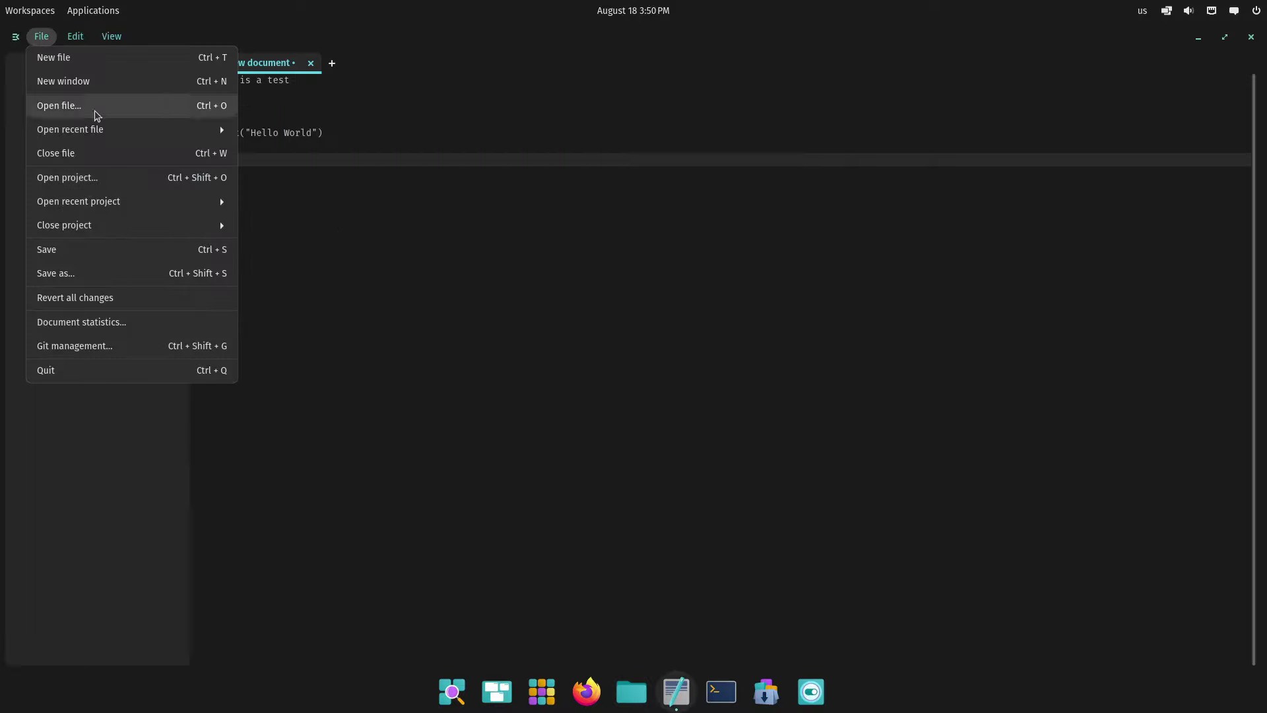
pyautogui.click(160, 209)
pyautogui.click(41, 36)
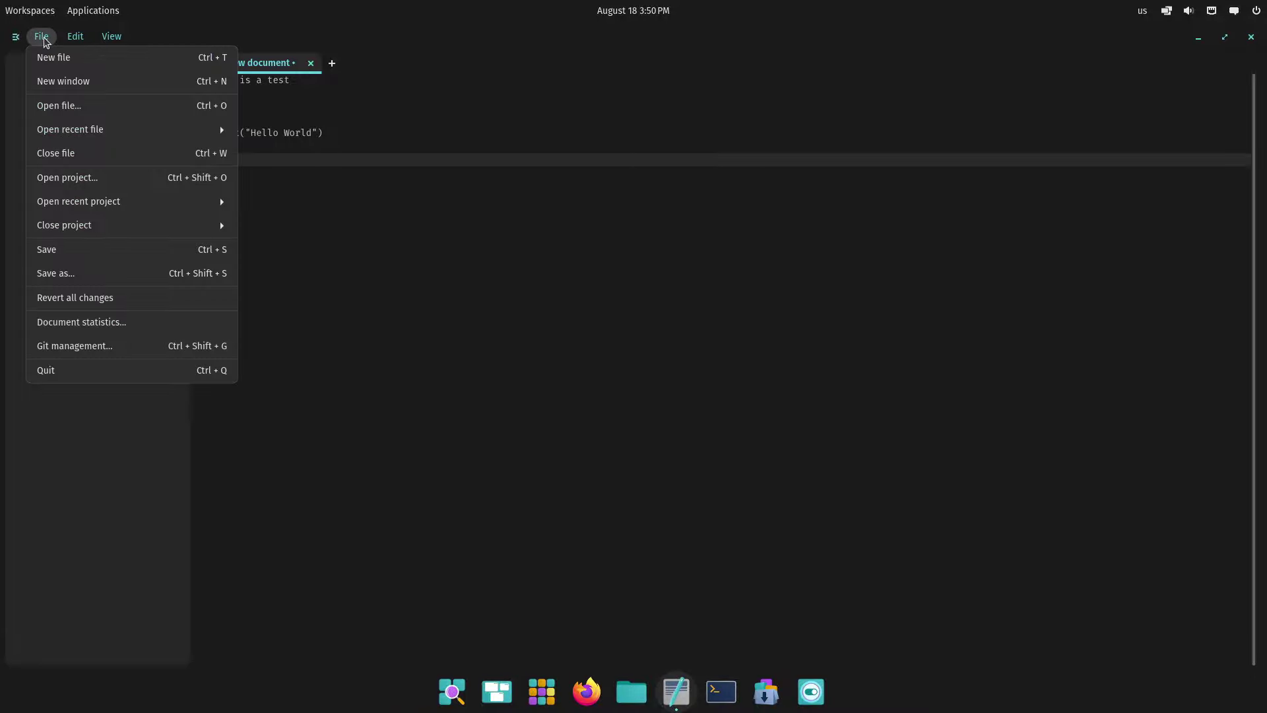
pyautogui.click(108, 331)
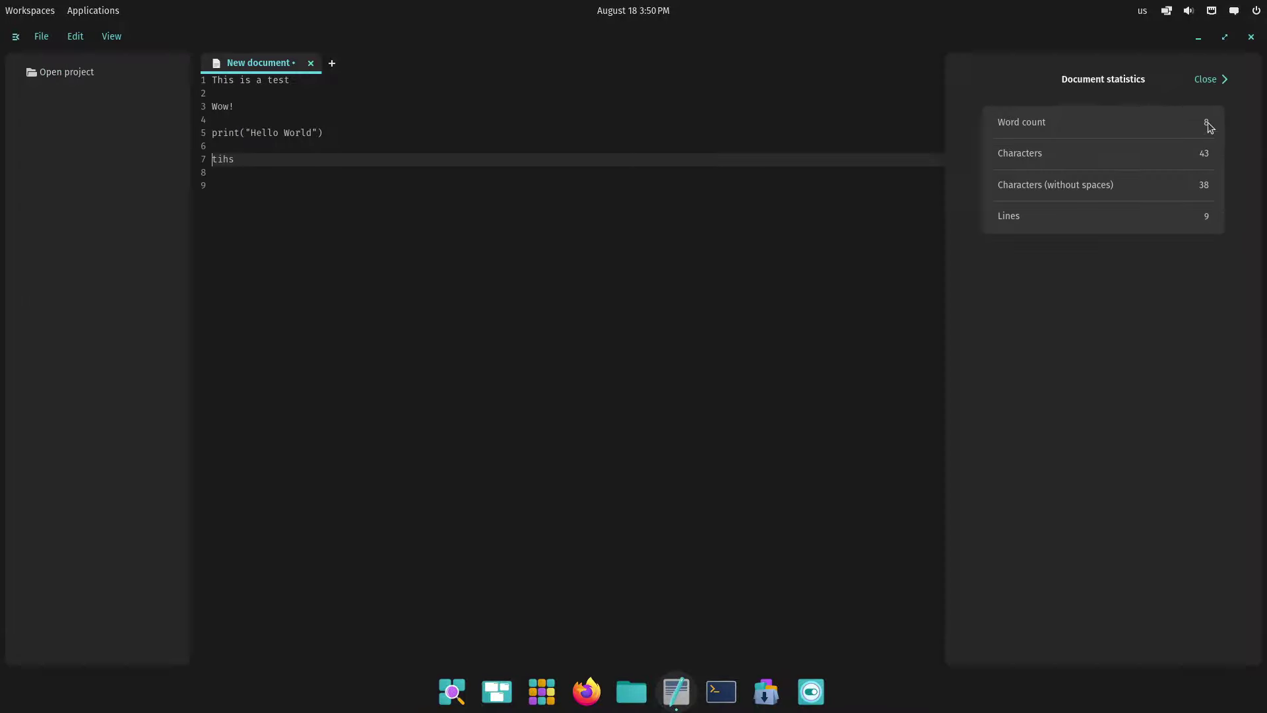
pyautogui.click(1205, 77)
# Look over the Git management panel, then close the editor and discard the unsaved document
pyautogui.click(39, 38)
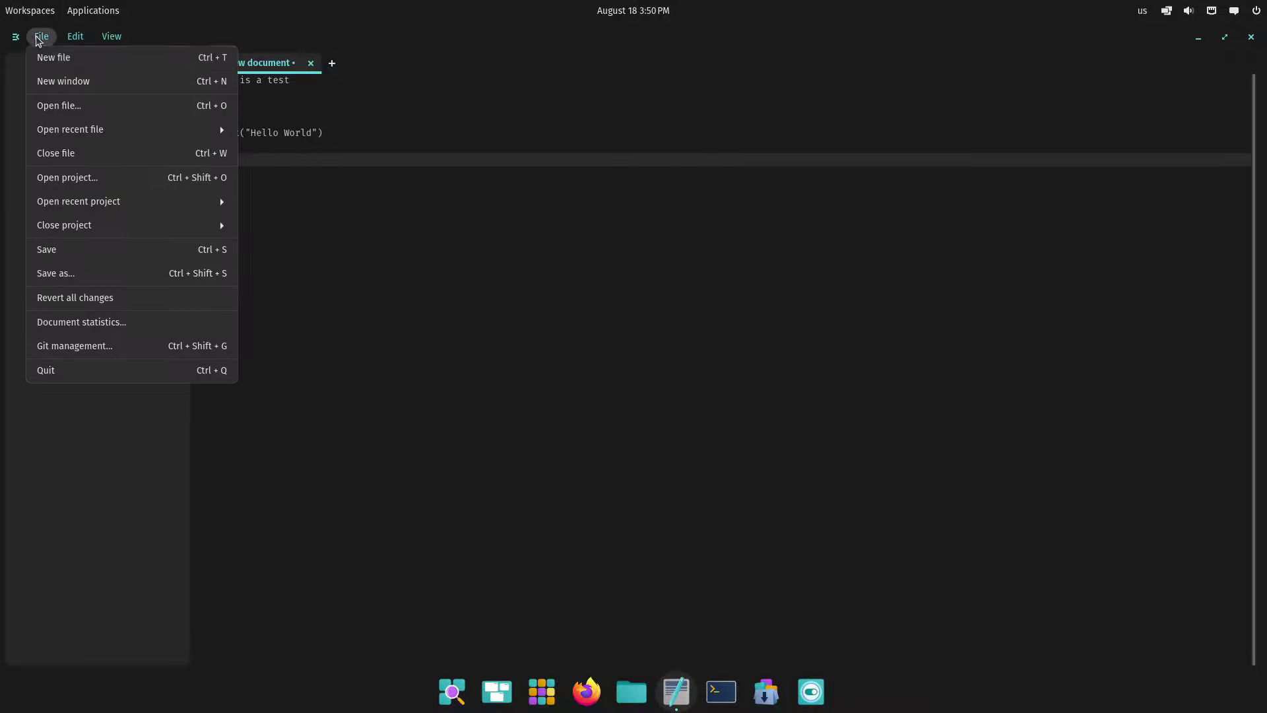
pyautogui.click(99, 349)
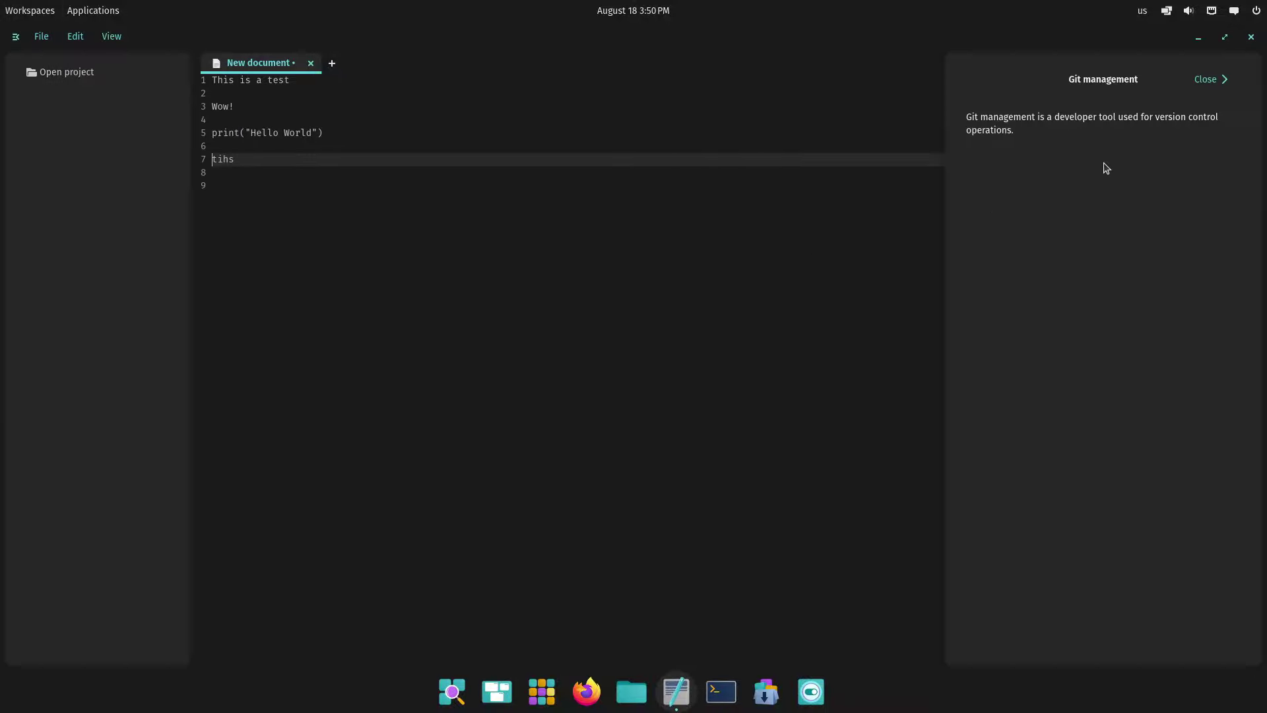
pyautogui.click(1205, 80)
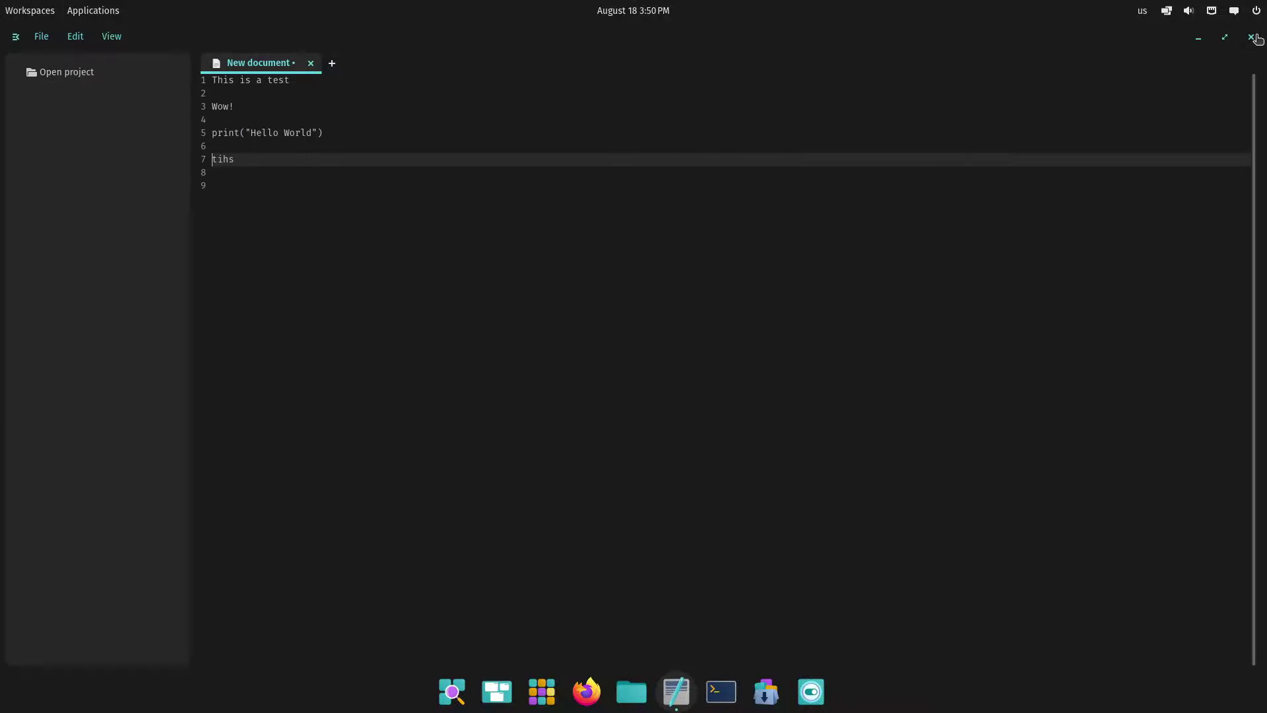
pyautogui.click(1252, 38)
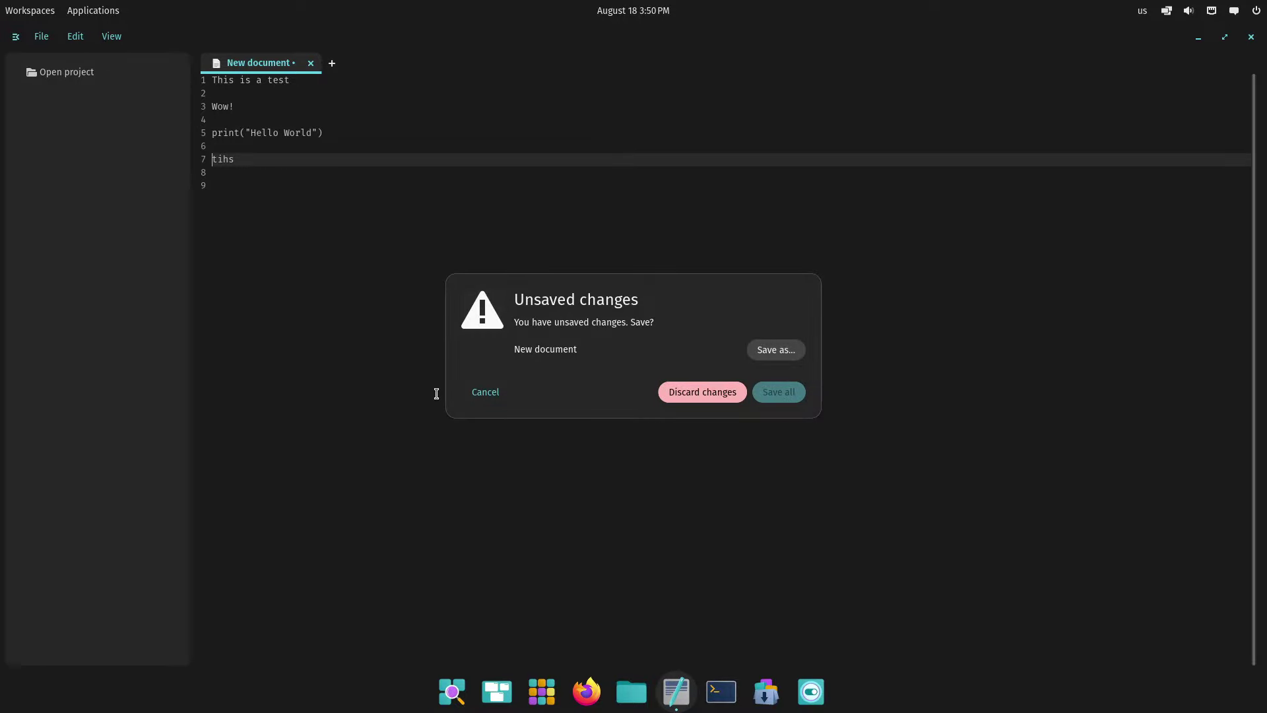
pyautogui.click(703, 392)
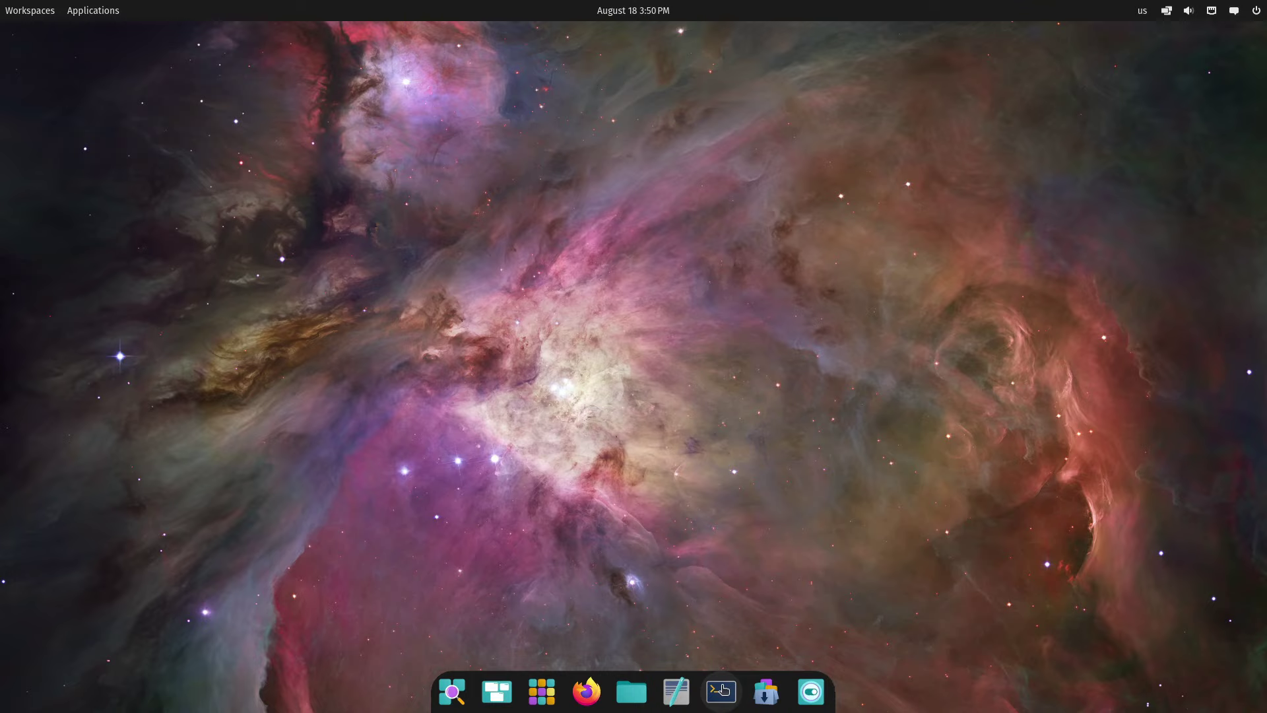
# Launch Terminal from the dock, view its About information, then show the terminal settings
pyautogui.click(722, 690)
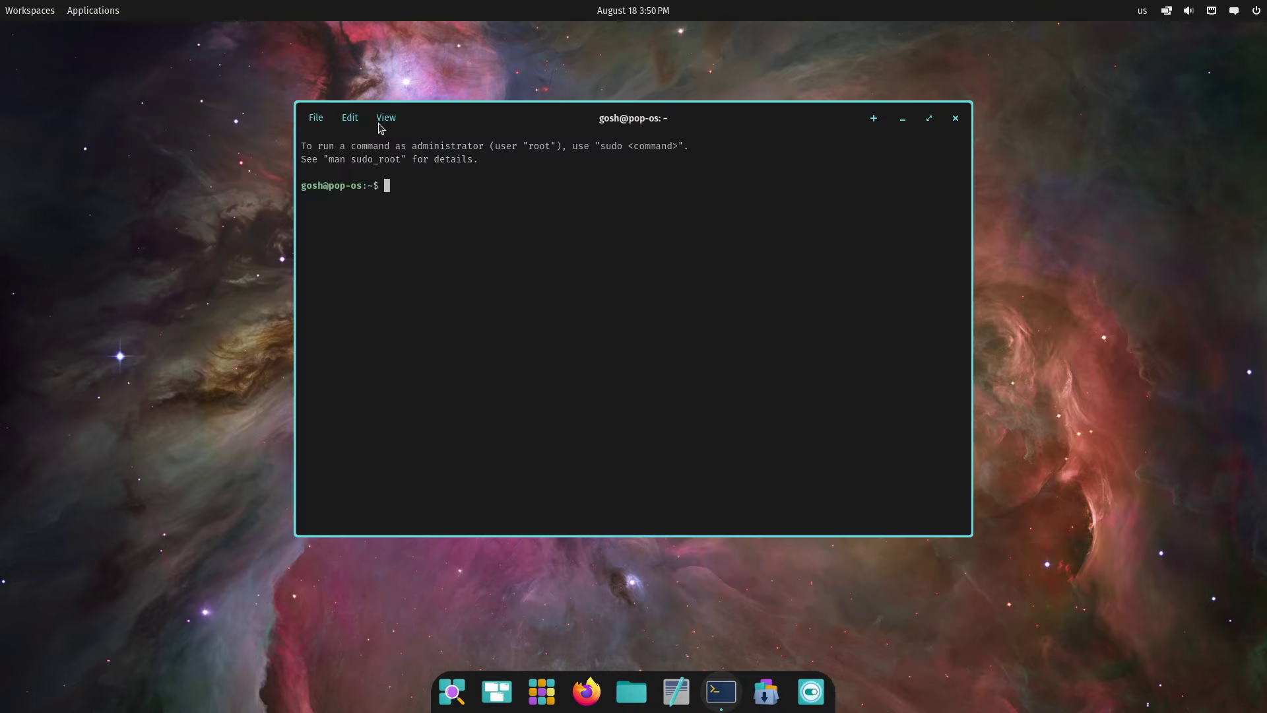
pyautogui.click(381, 125)
pyautogui.click(447, 379)
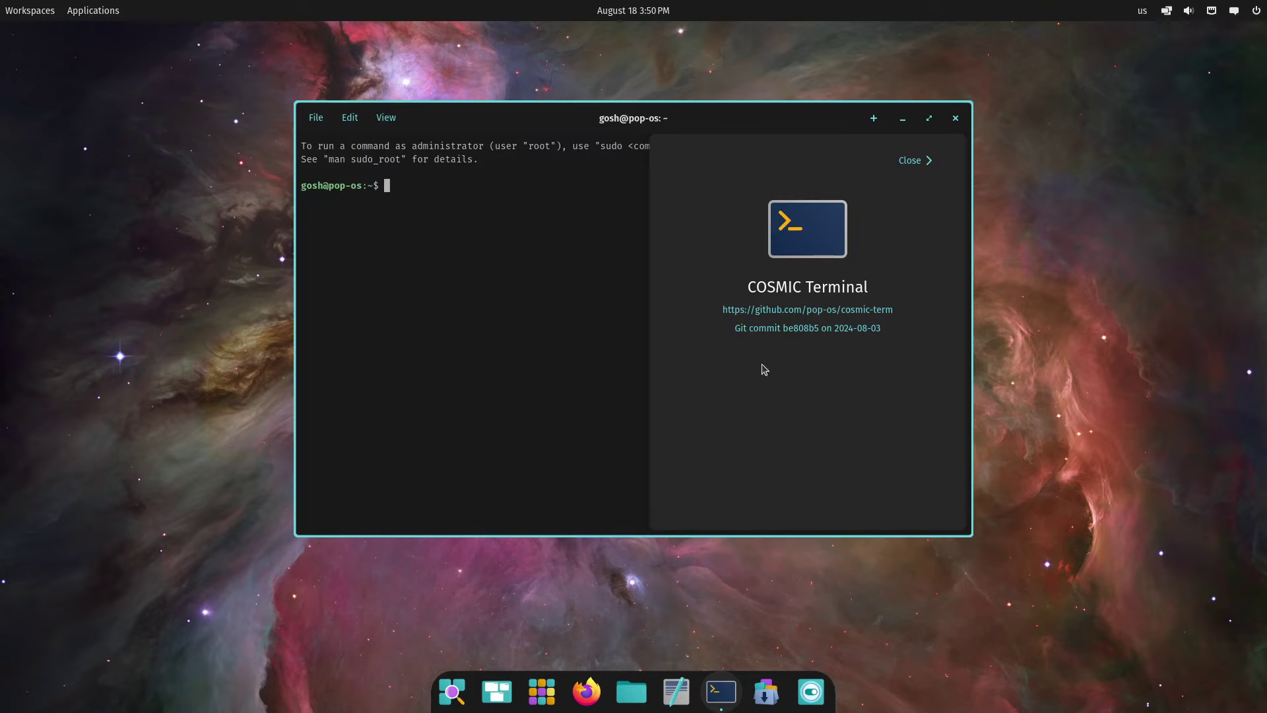
pyautogui.click(932, 162)
pyautogui.click(386, 119)
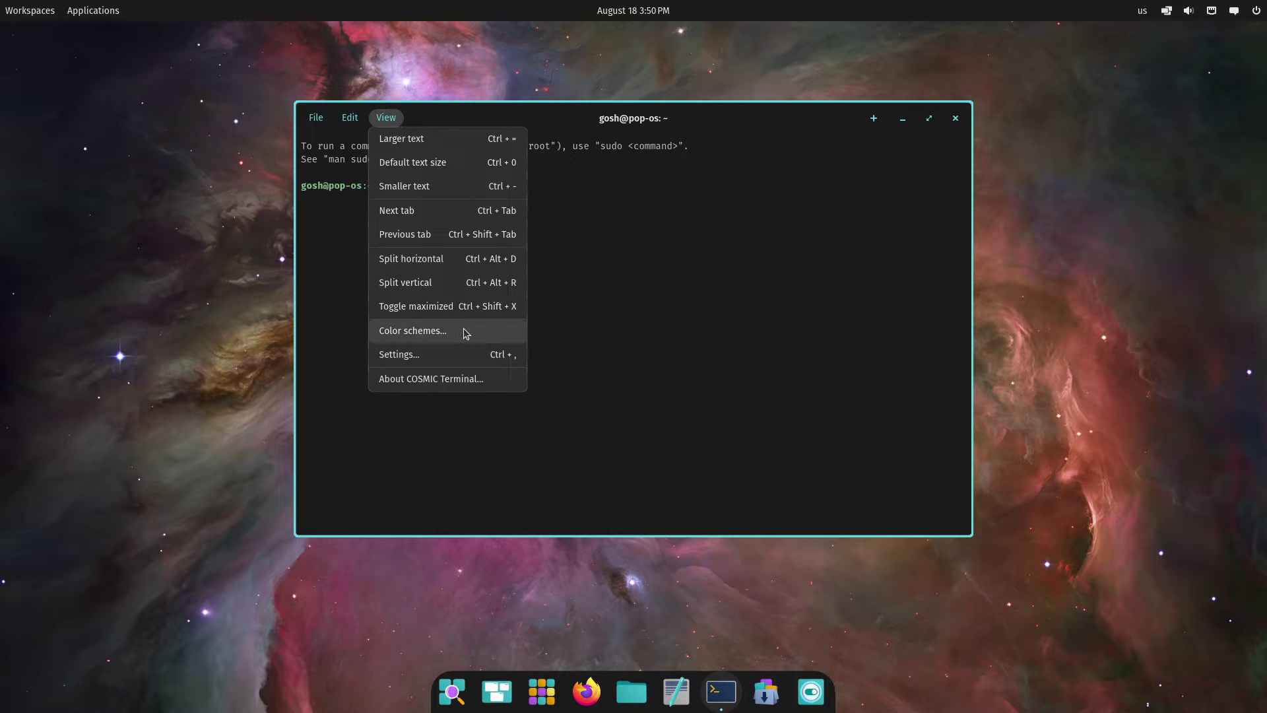
pyautogui.click(462, 352)
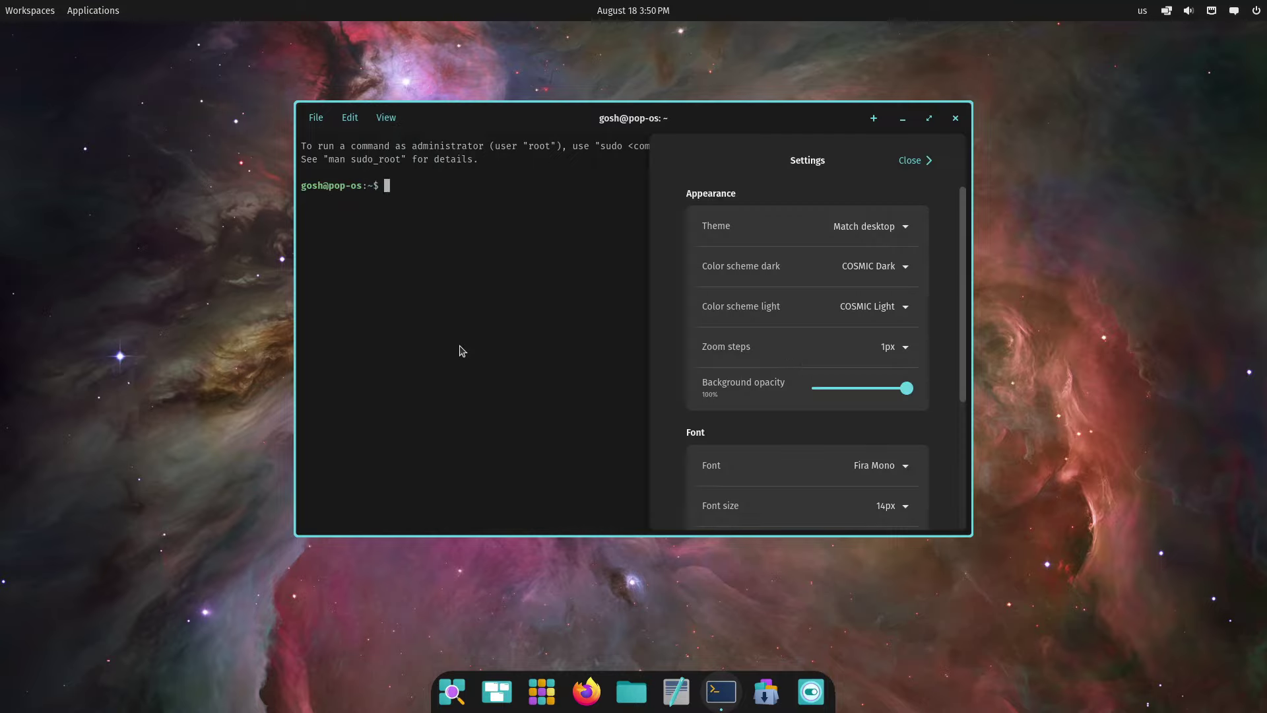
# Maximize the terminal and toggle focus-follows-mouse and the advanced font settings on and off
pyautogui.click(928, 117)
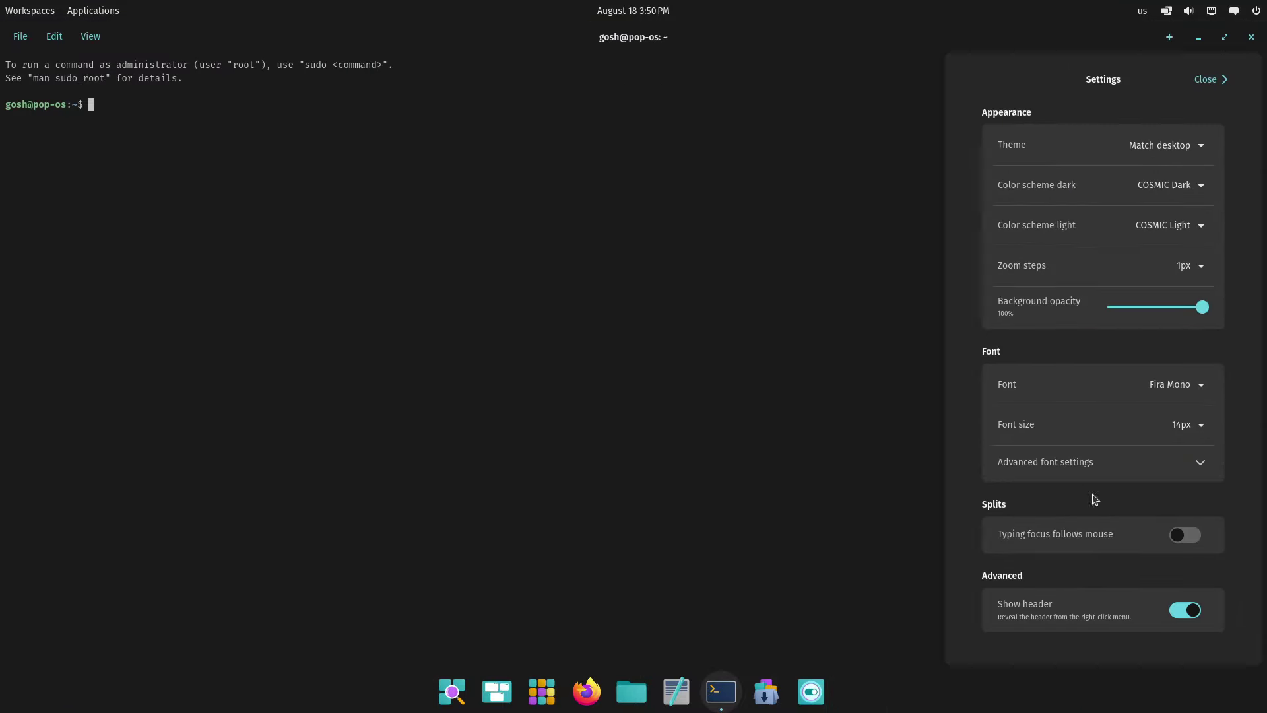
pyautogui.click(1188, 536)
pyautogui.click(1188, 536)
pyautogui.click(1202, 461)
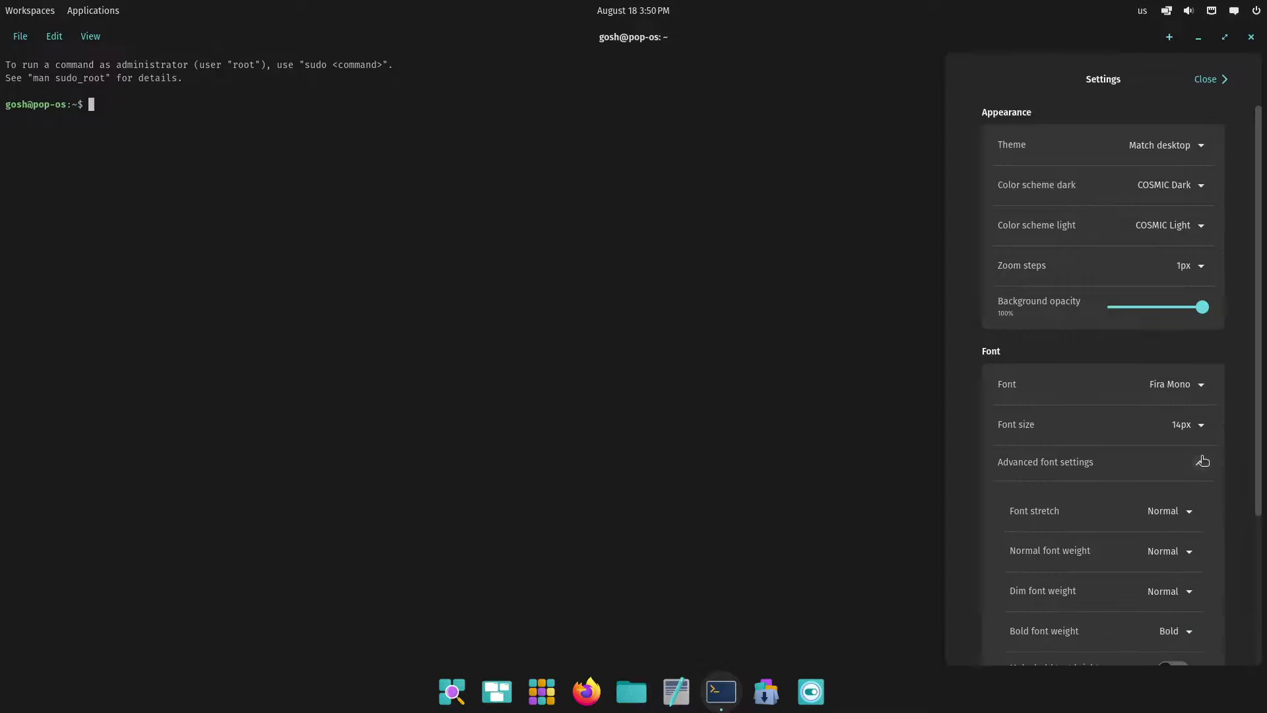
pyautogui.click(1202, 461)
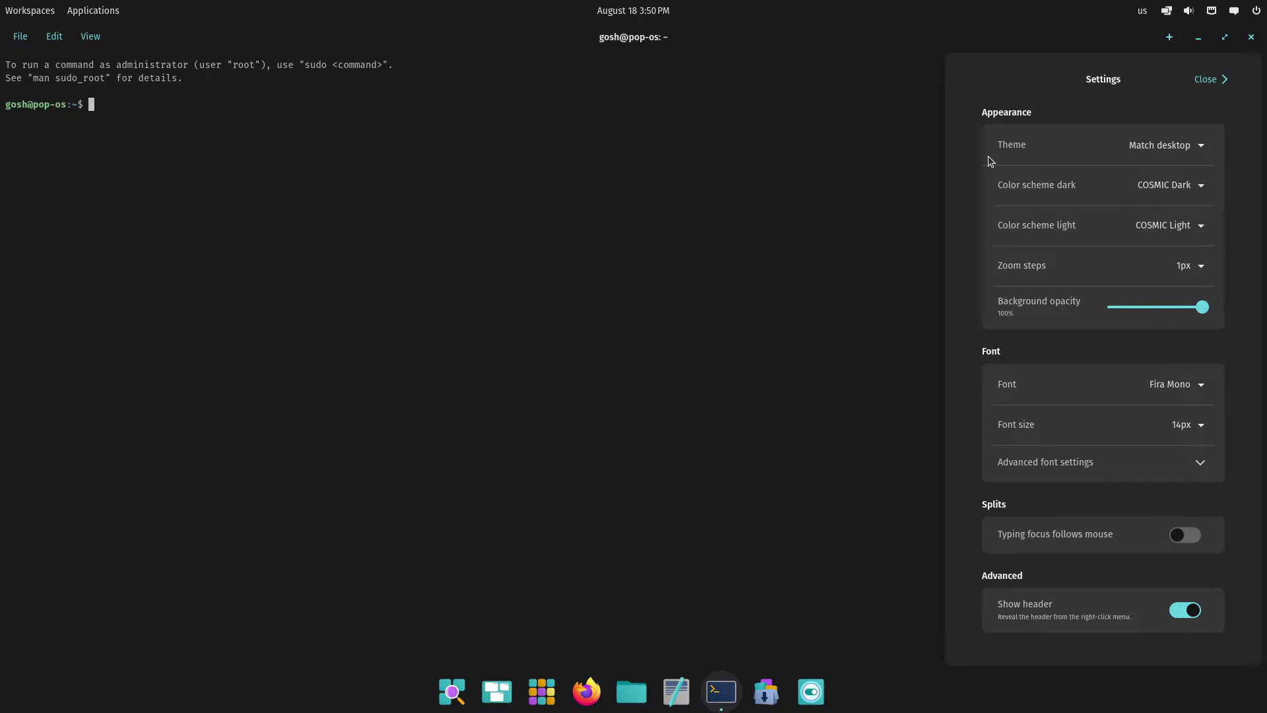
# Run top, quit it with q, then clear the terminal screen
pyautogui.write('top')
pyautogui.press('Return')
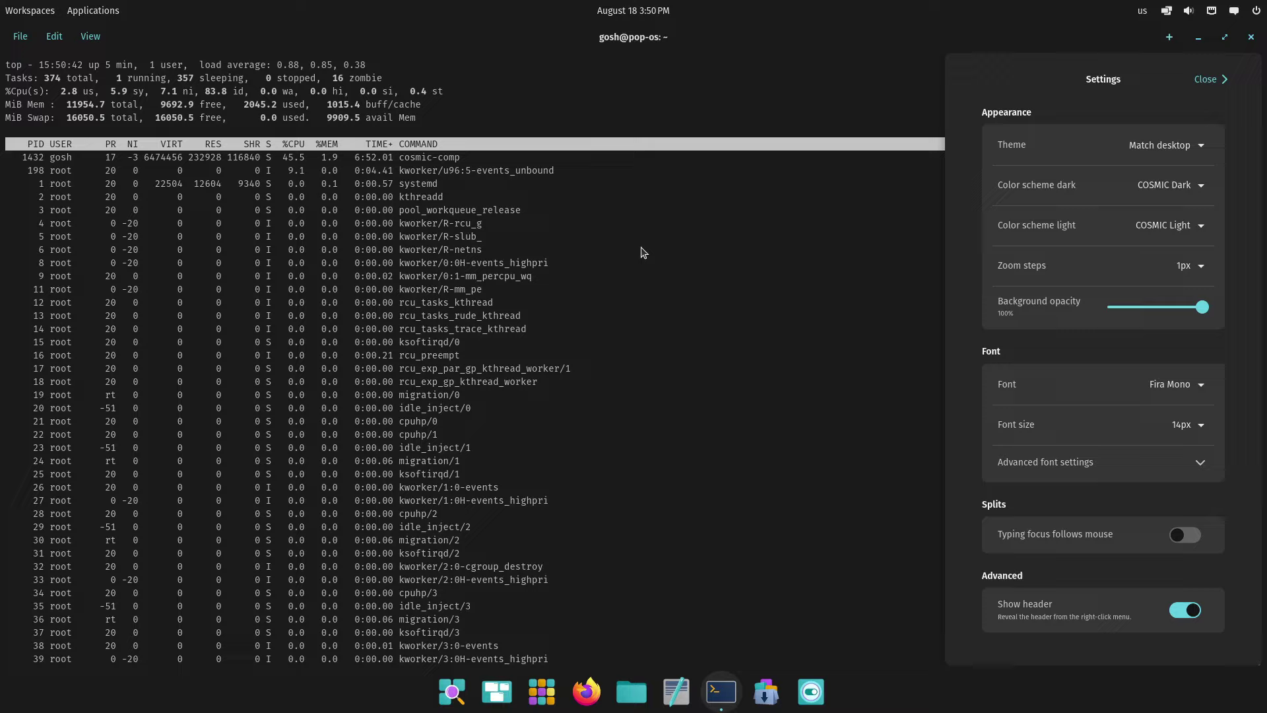
pyautogui.press('q')
pyautogui.press('Return')
pyautogui.write('clear')
pyautogui.press('Return')
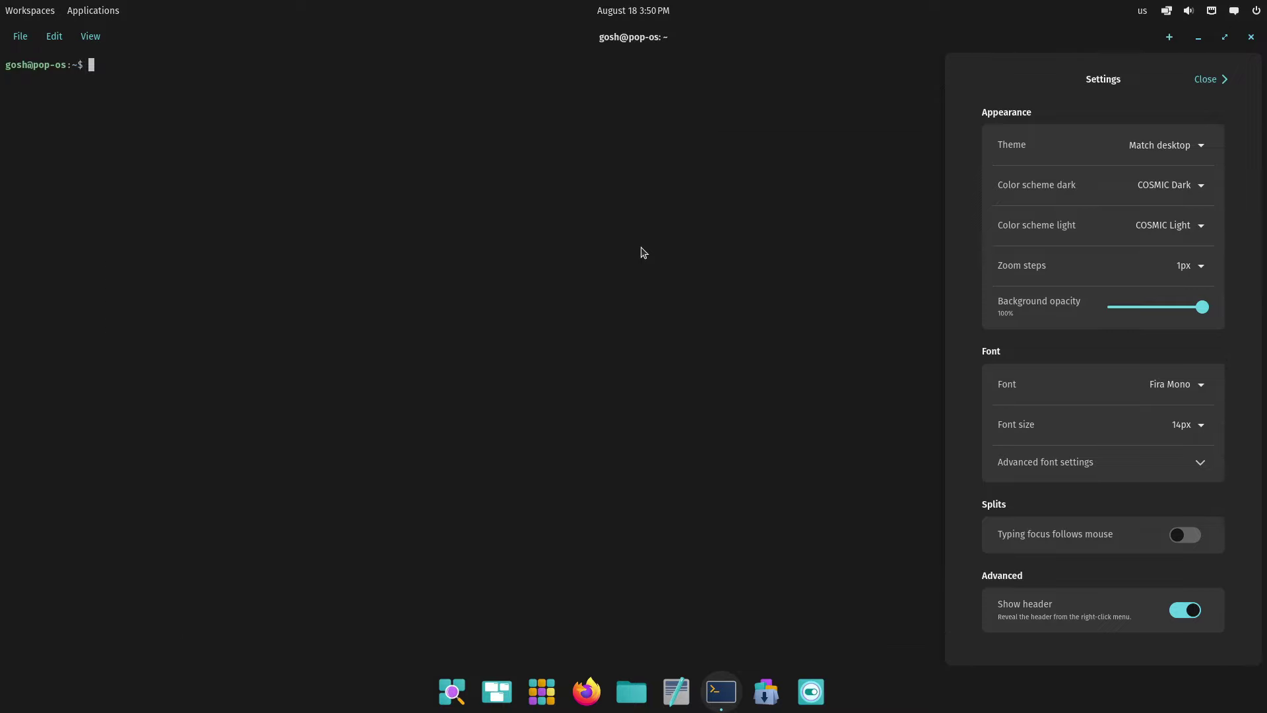
# Browse the terminal's File and Edit menus, then close the terminal settings
pyautogui.click(21, 36)
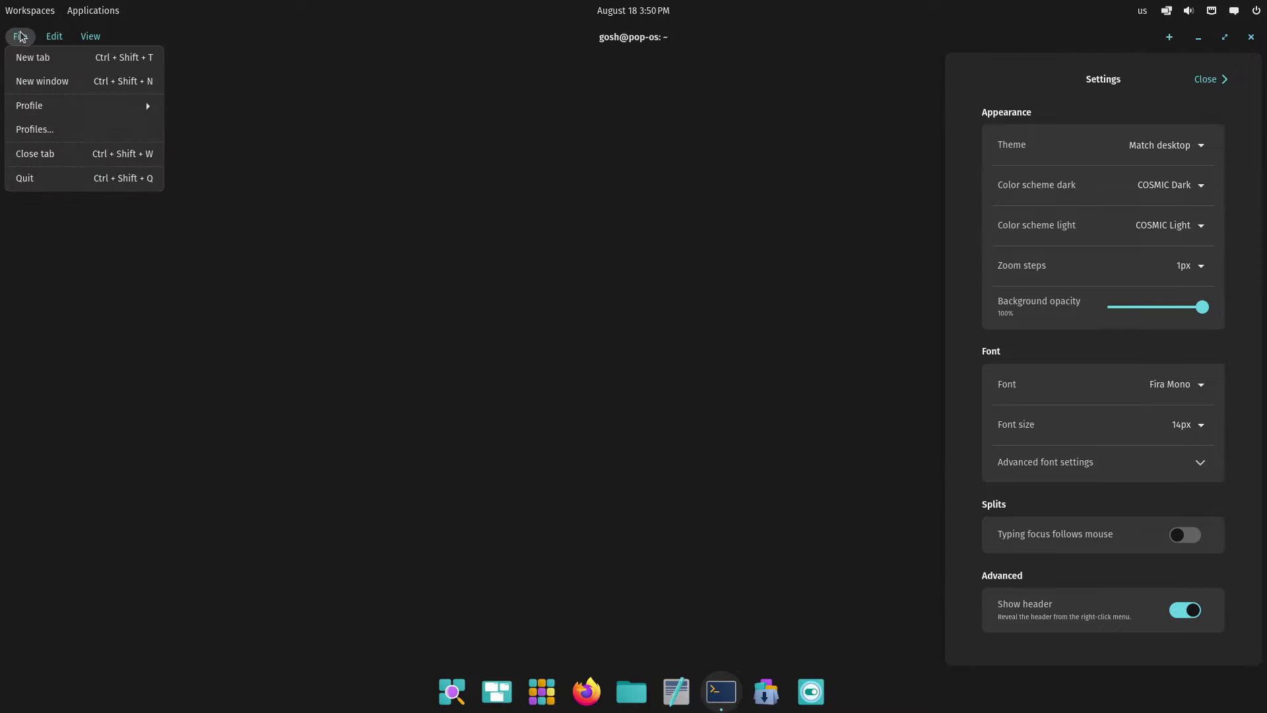
pyautogui.click(9, 36)
pyautogui.click(15, 37)
pyautogui.click(67, 108)
pyautogui.click(21, 41)
pyautogui.click(49, 106)
pyautogui.click(21, 41)
pyautogui.click(48, 105)
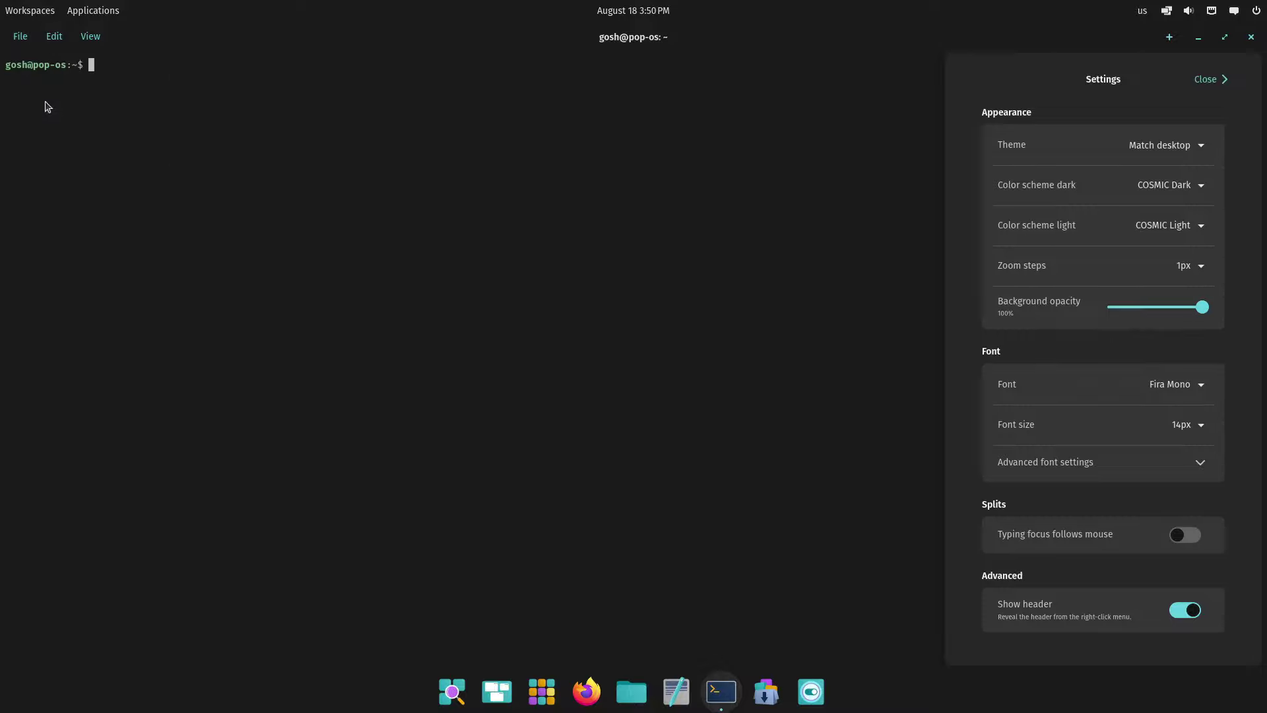
pyautogui.click(55, 39)
pyautogui.click(1201, 77)
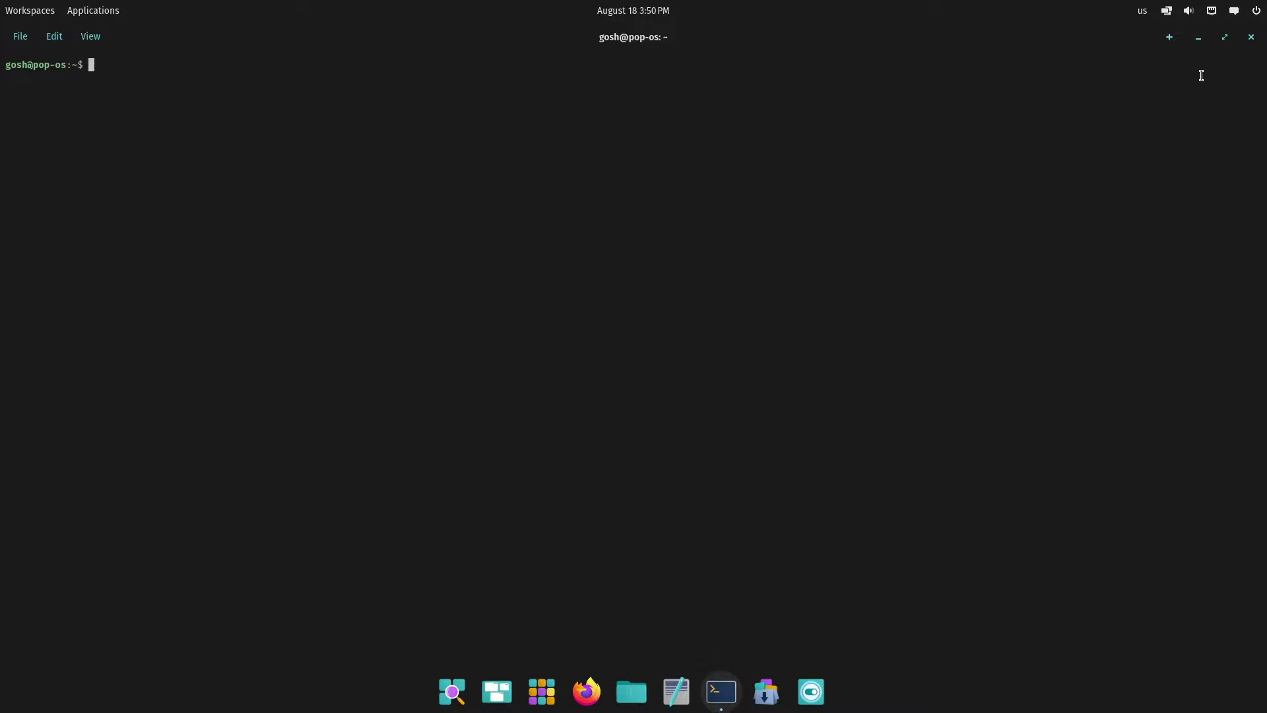
# Add a new terminal profile from File > Profiles and expand its details
pyautogui.click(25, 41)
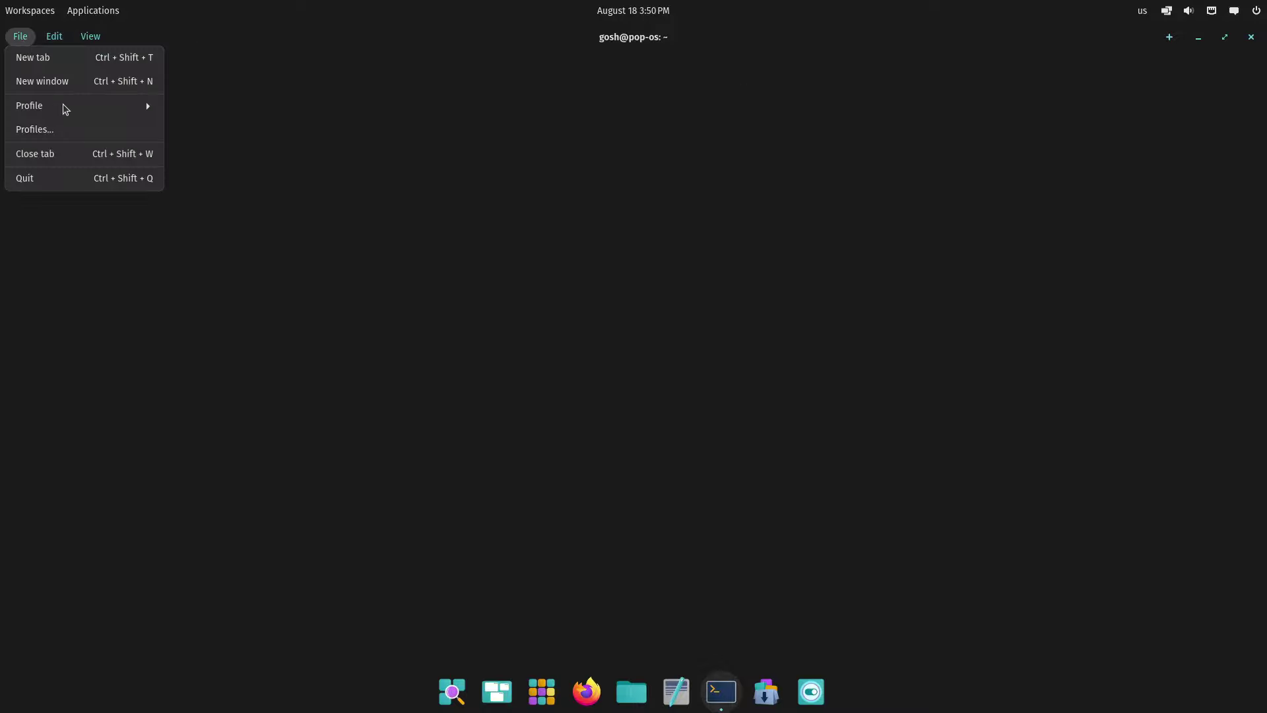
pyautogui.click(42, 132)
pyautogui.click(1197, 121)
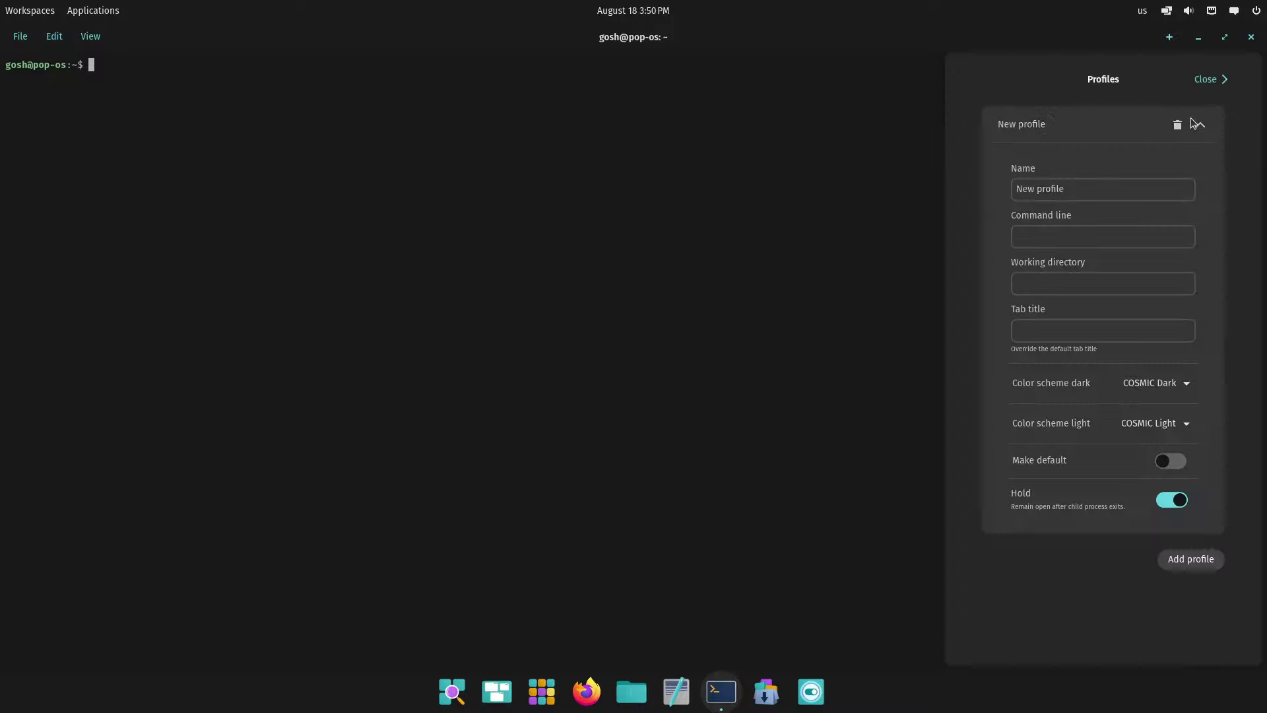
pyautogui.click(1130, 238)
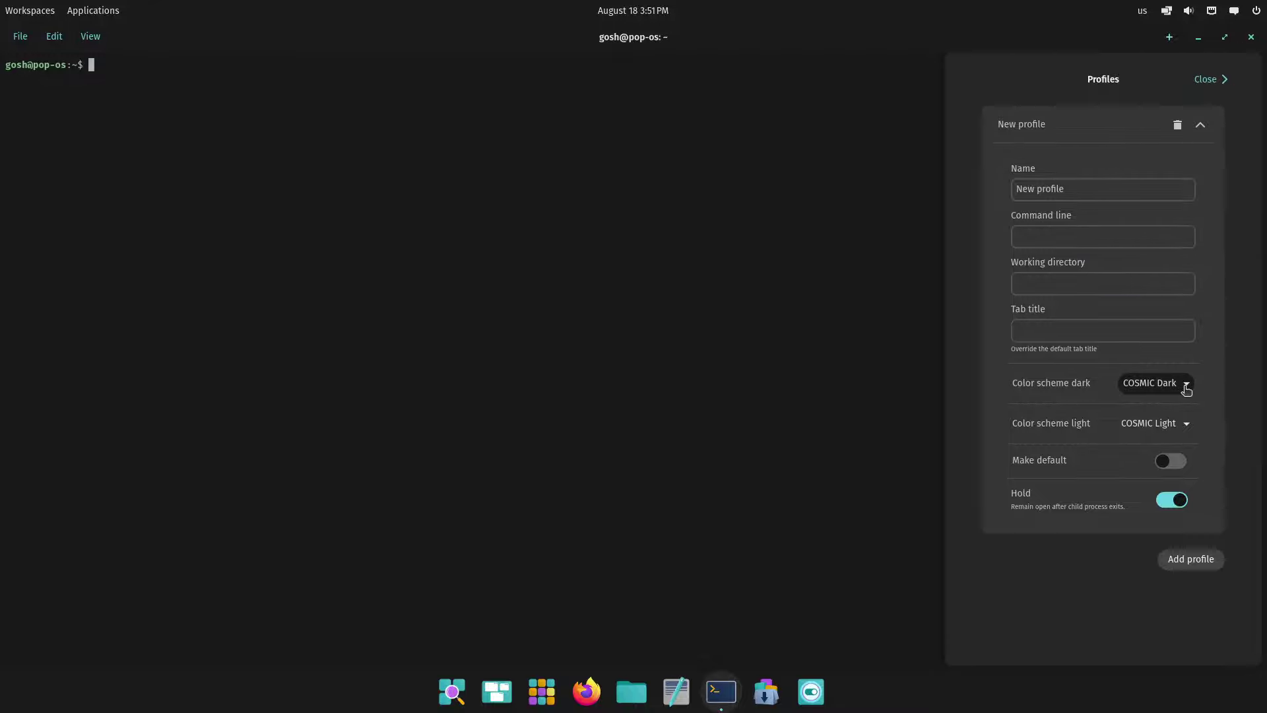
pyautogui.click(1170, 427)
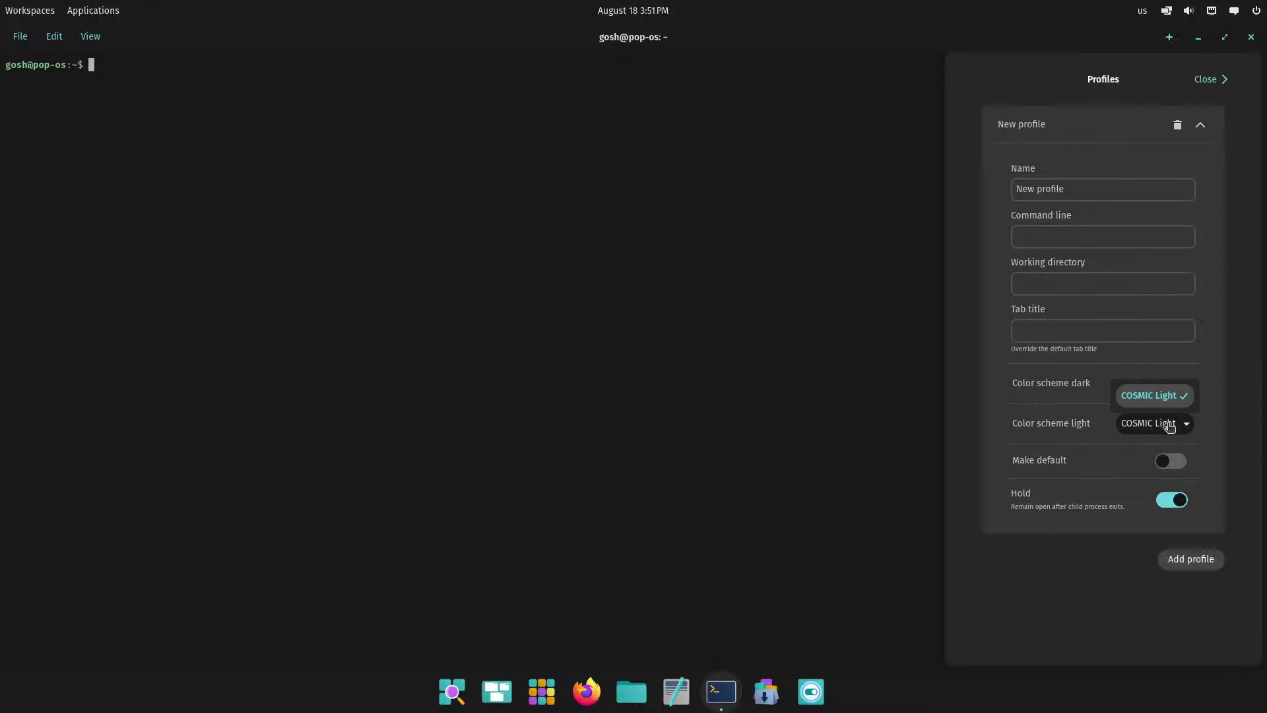
pyautogui.click(1233, 441)
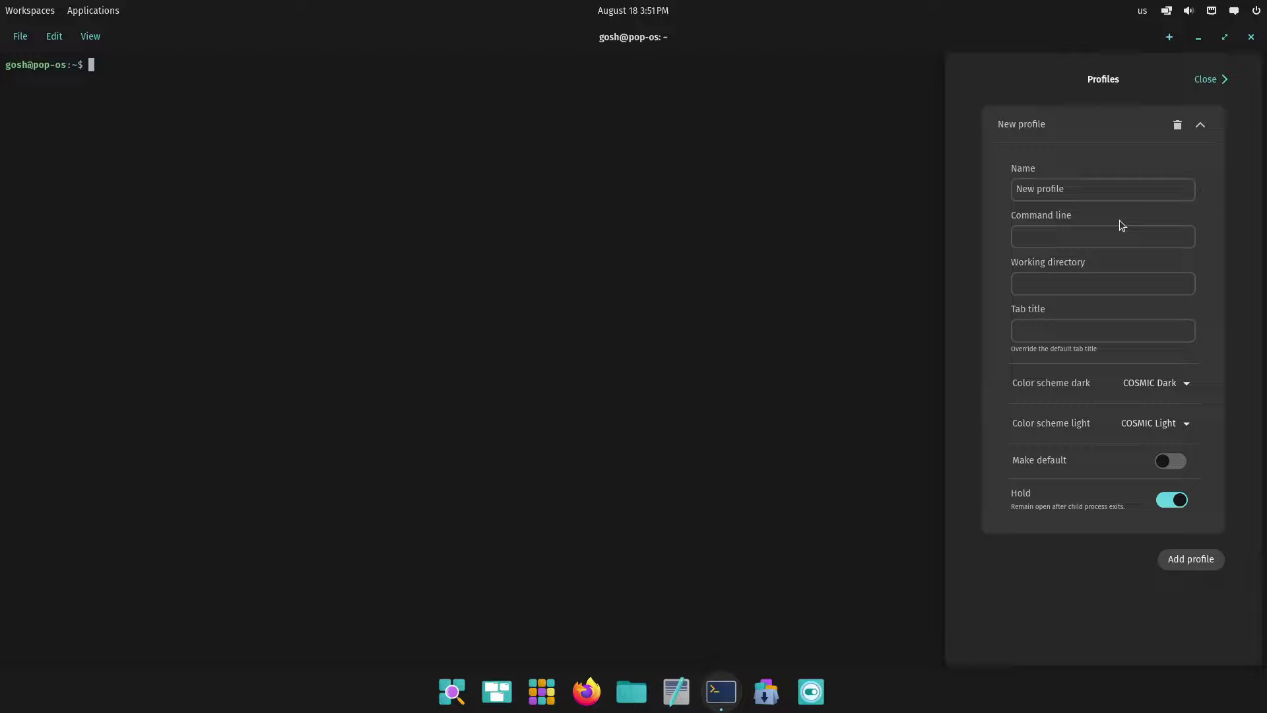
# Name the new profile testprofile and set its tab title to 'This is a test'
pyautogui.click(1080, 191)
pyautogui.hotkey('ctrl', 'a')
pyautogui.write('t')
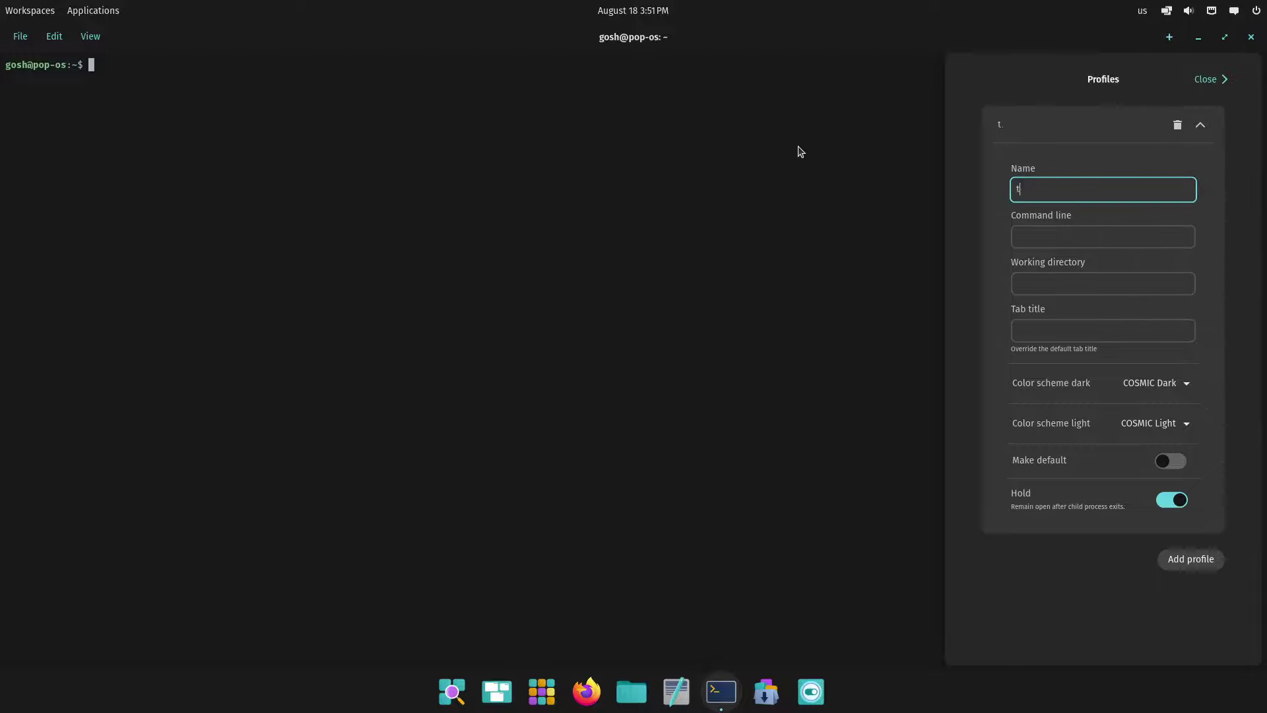
pyautogui.write('estp')
pyautogui.press('Tab')
pyautogui.press('Tab')
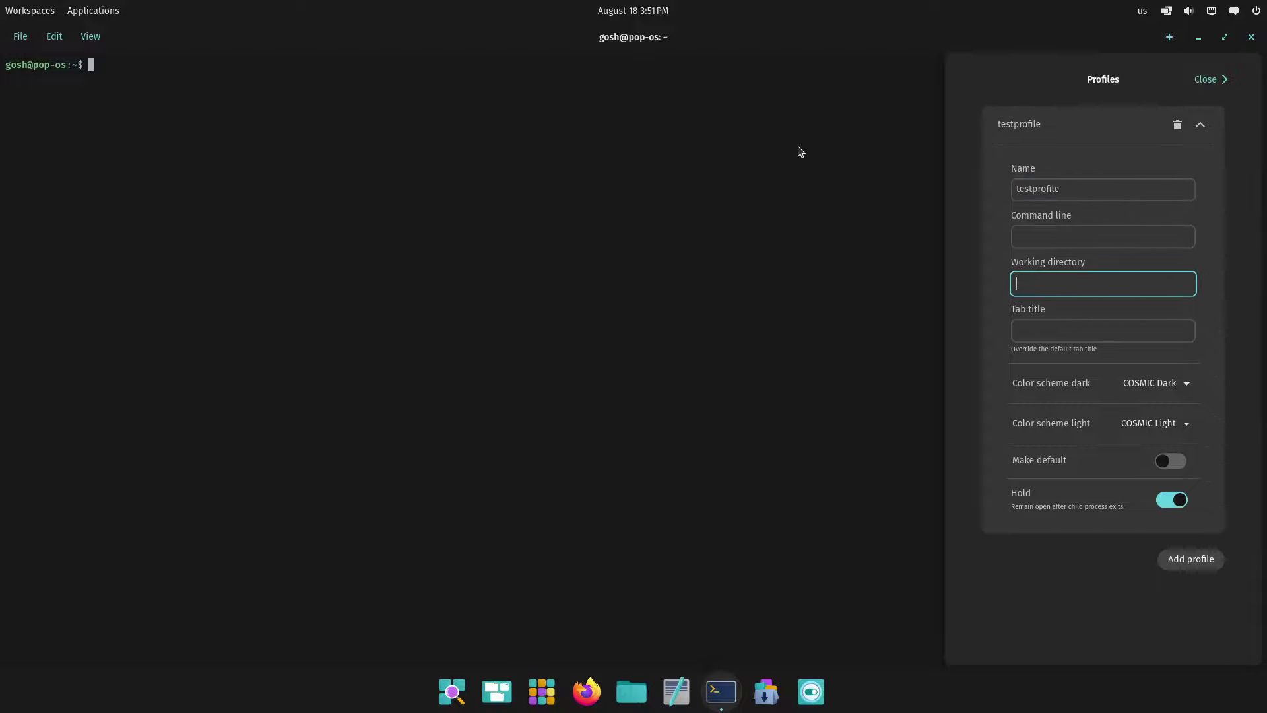
pyautogui.press('Tab')
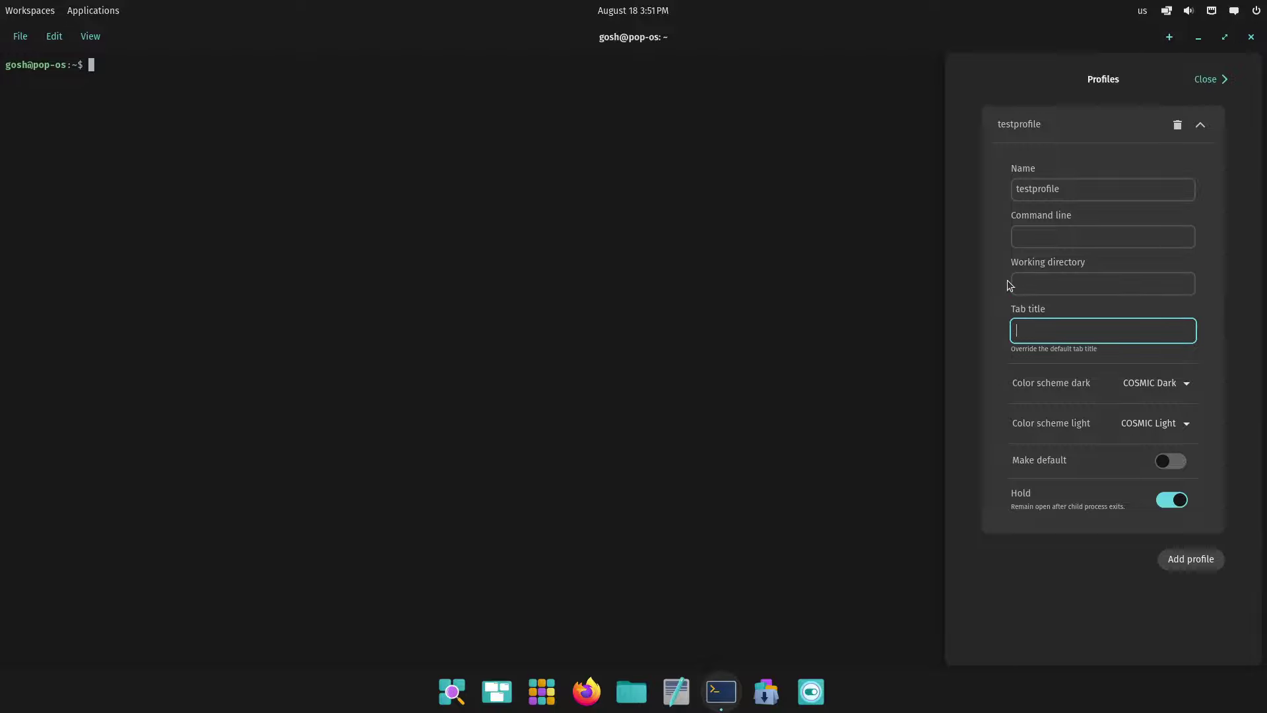
pyautogui.write('This is a test')
# Keep COSMIC Dark and COSMIC Light as its colour schemes, add another profile, and close profiles
pyautogui.click(1155, 383)
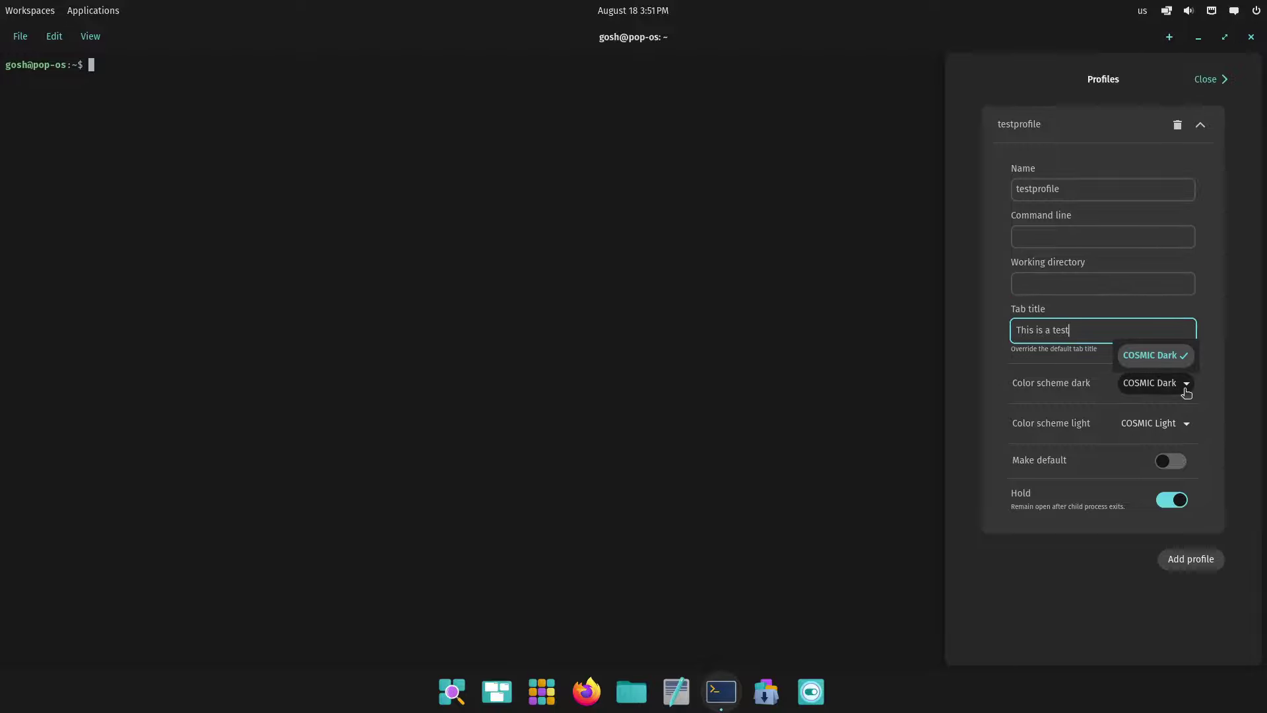
pyautogui.click(1076, 392)
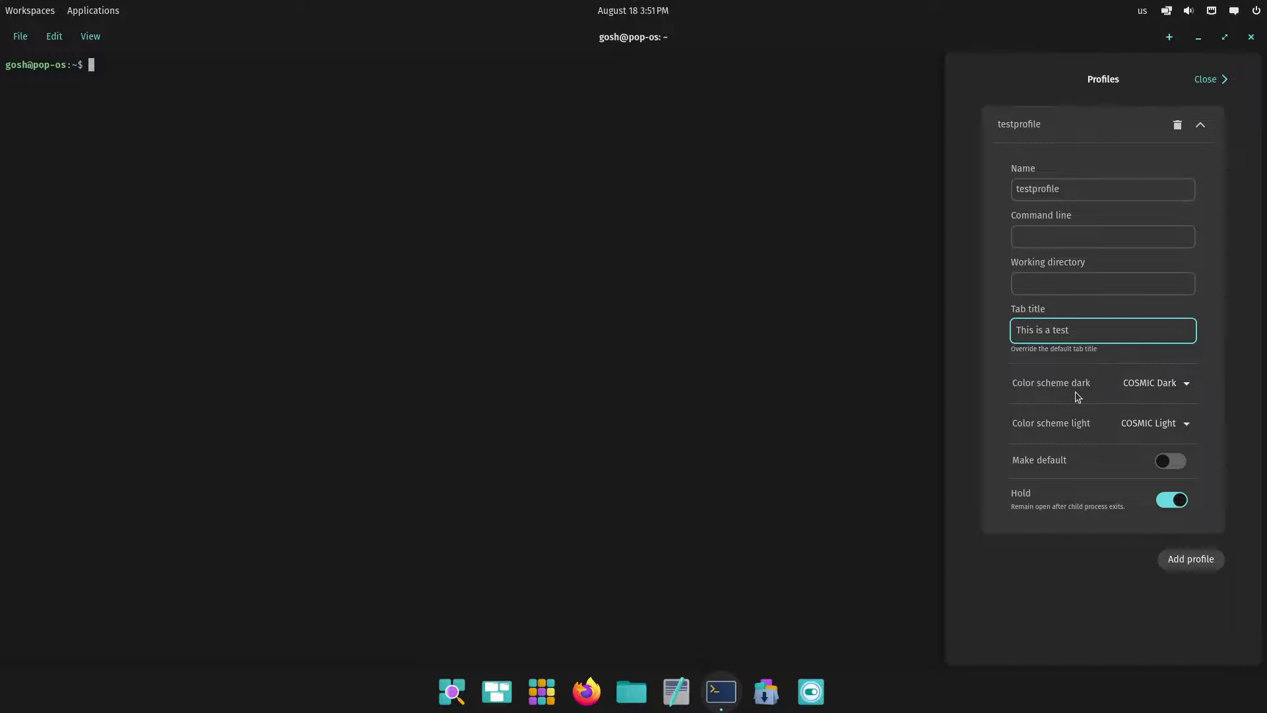
pyautogui.click(1163, 426)
pyautogui.click(1163, 427)
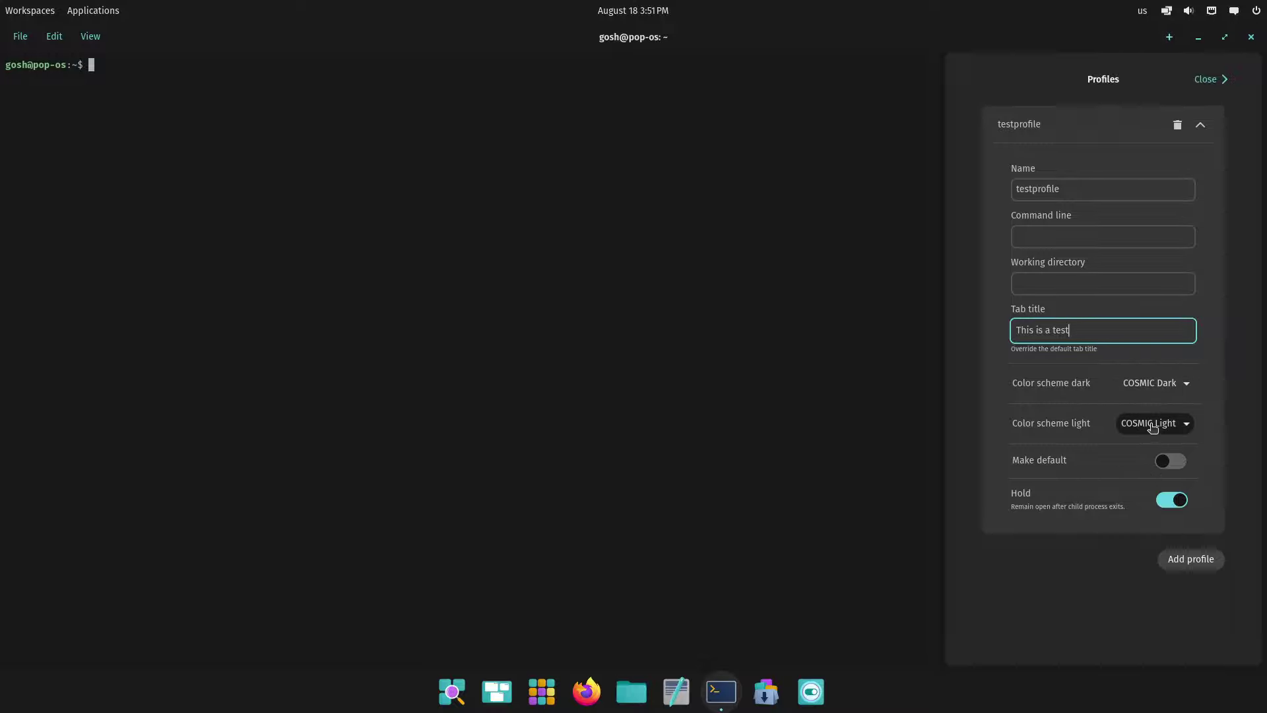
pyautogui.click(1152, 428)
pyautogui.click(1147, 404)
pyautogui.click(1156, 389)
pyautogui.click(1158, 424)
pyautogui.click(1094, 471)
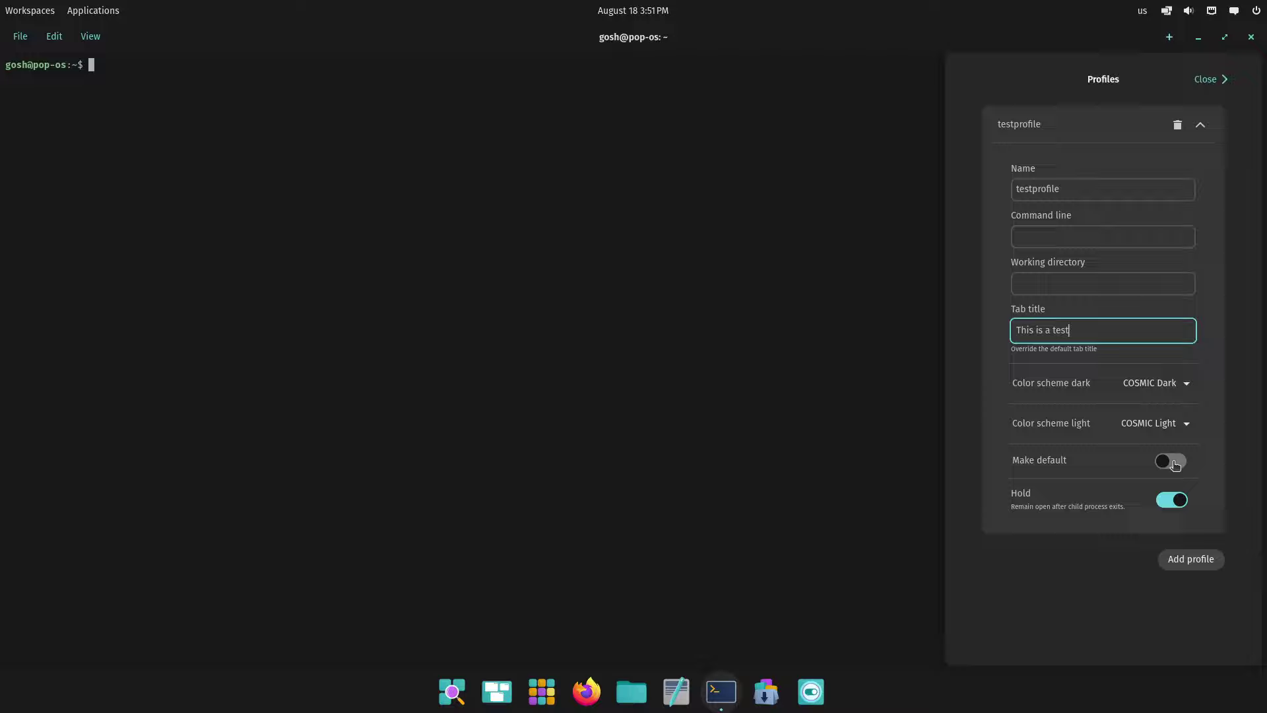
pyautogui.click(1191, 559)
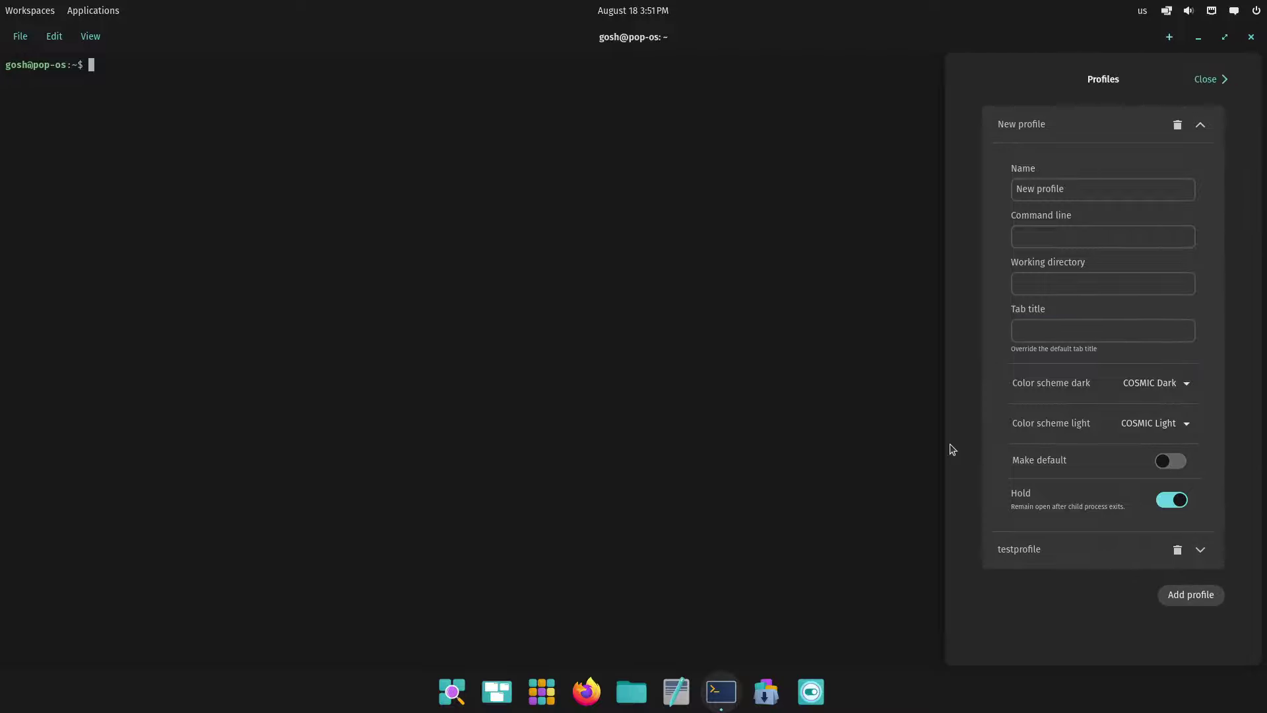
pyautogui.click(1202, 81)
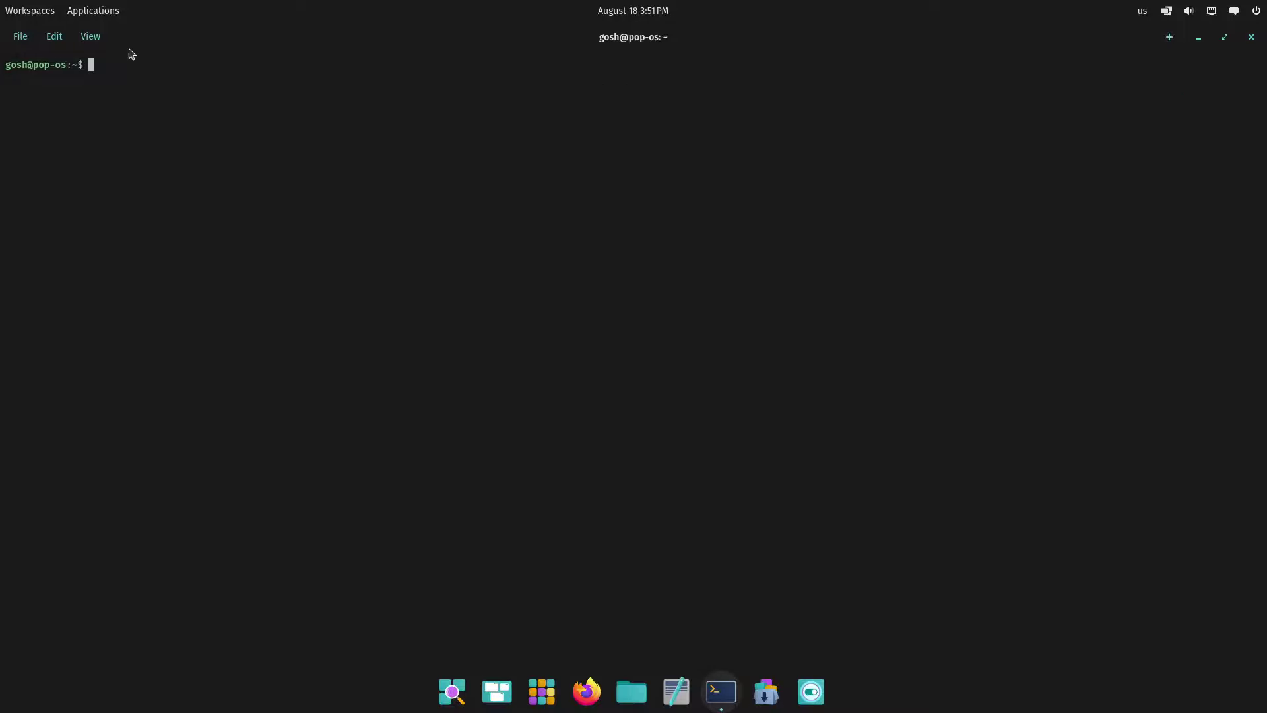
# Open a new tab with testprofile, then close the window and relaunch Terminal from the dock
pyautogui.click(22, 40)
pyautogui.moveTo(46, 108)
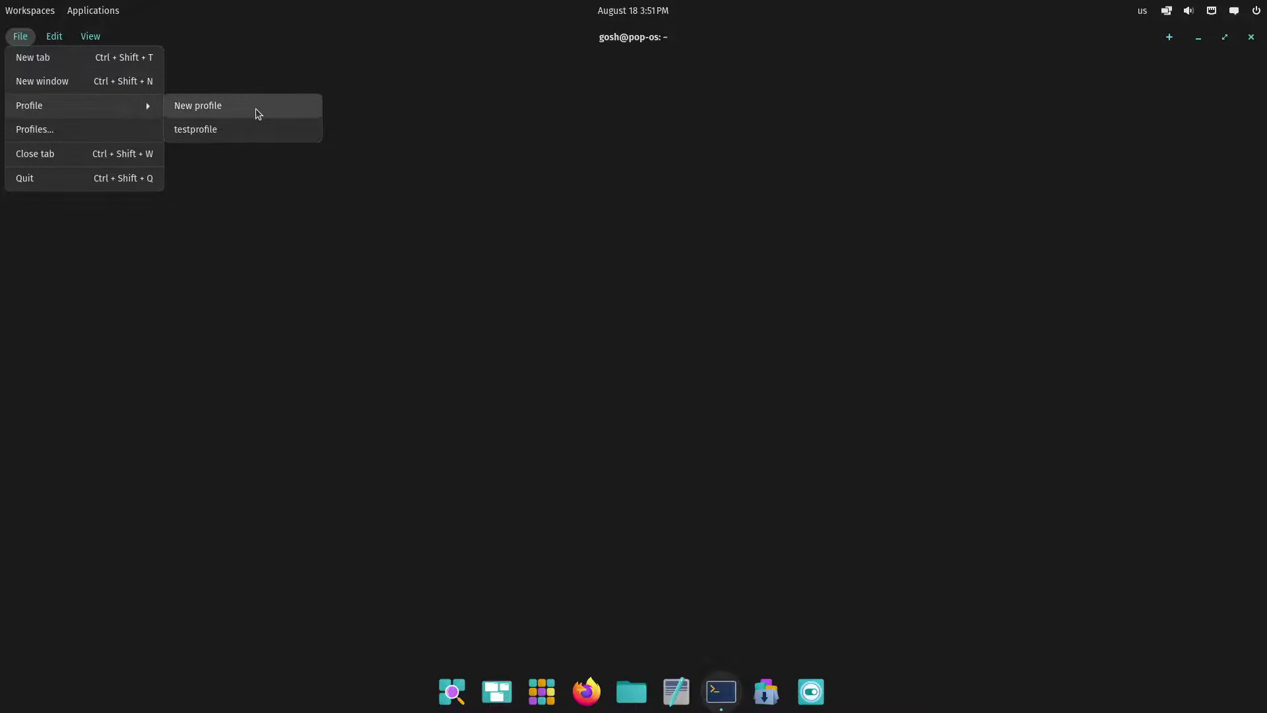
pyautogui.click(250, 131)
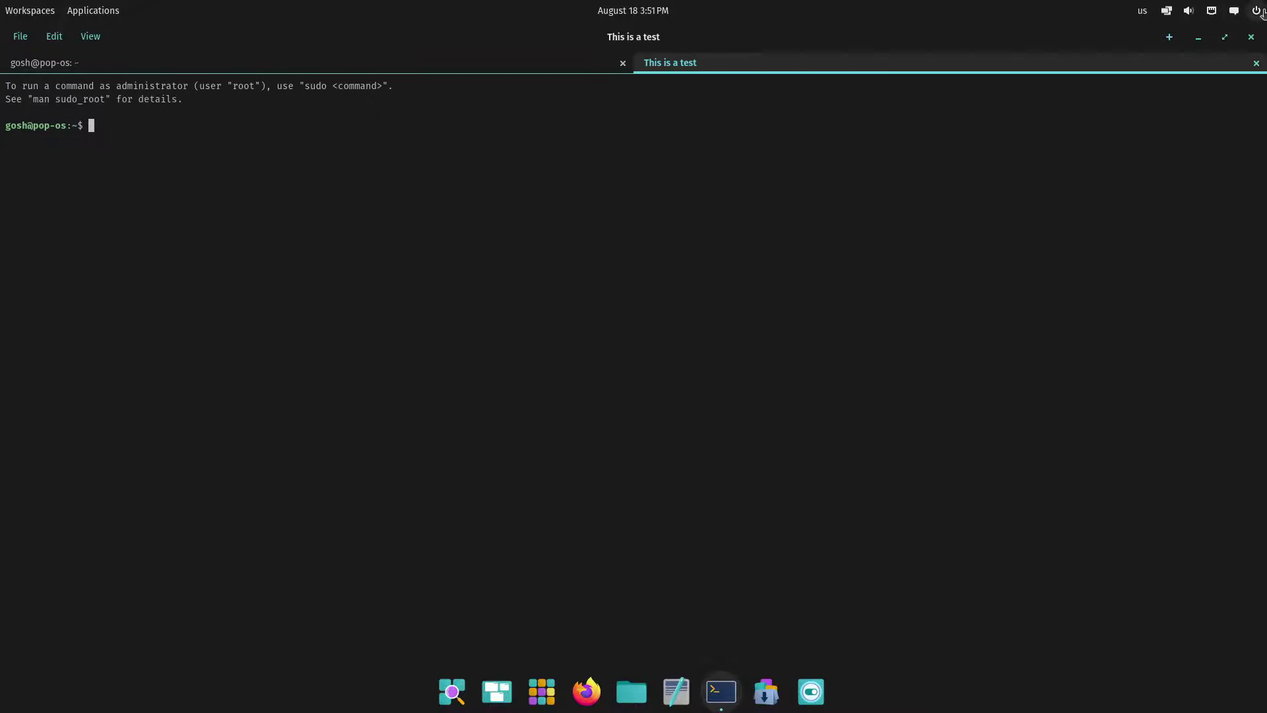
pyautogui.click(1251, 37)
pyautogui.click(721, 691)
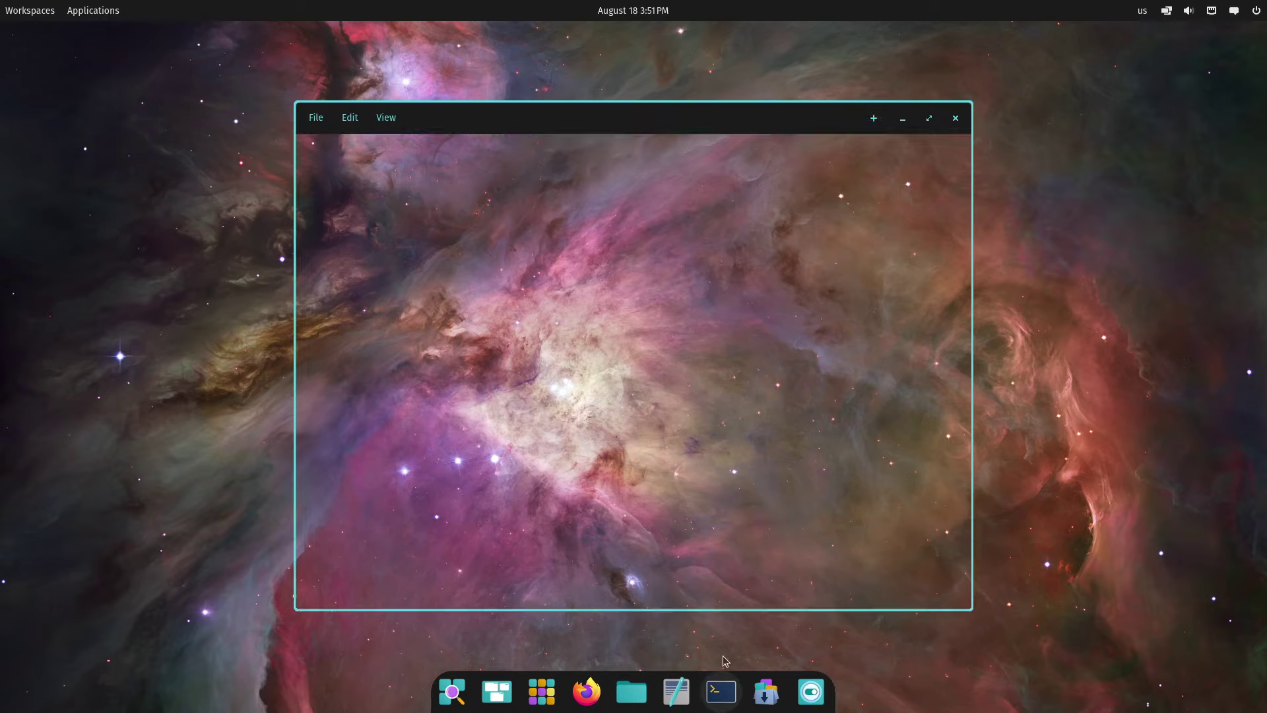
# Open another testprofile tab titled 'This is a test', then quit the terminal
pyautogui.click(316, 119)
pyautogui.moveTo(337, 186)
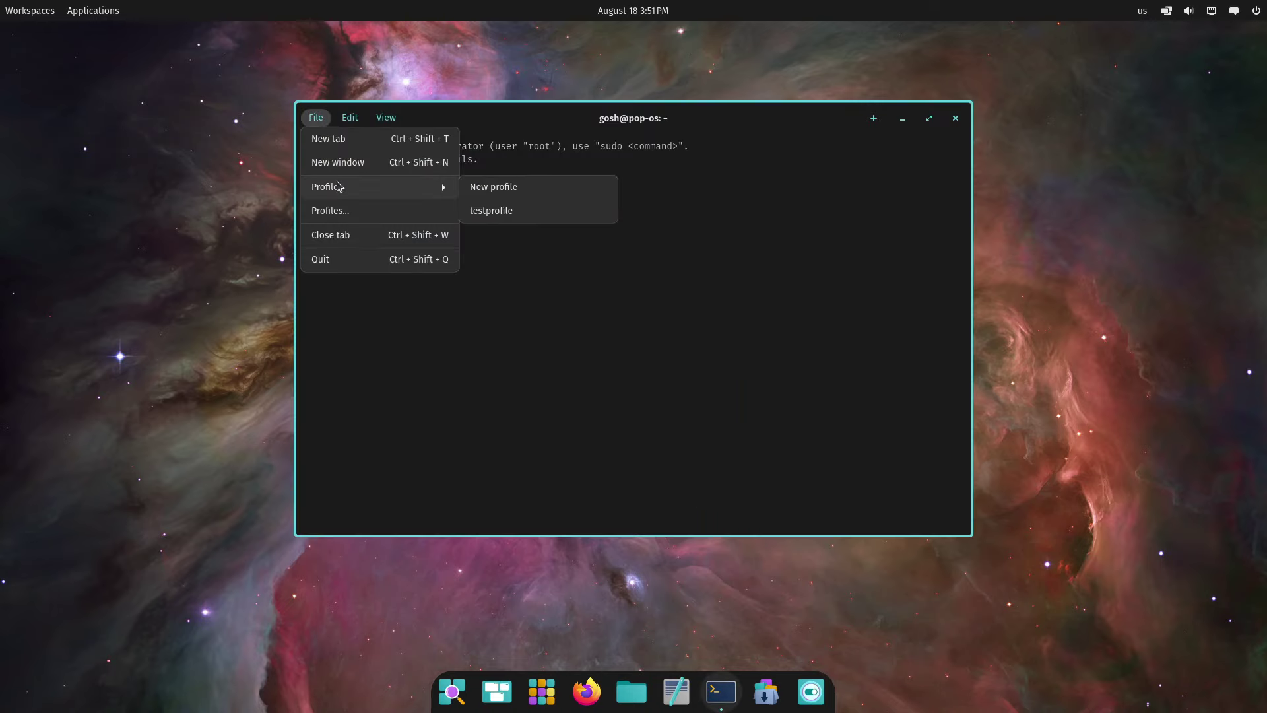
pyautogui.click(504, 206)
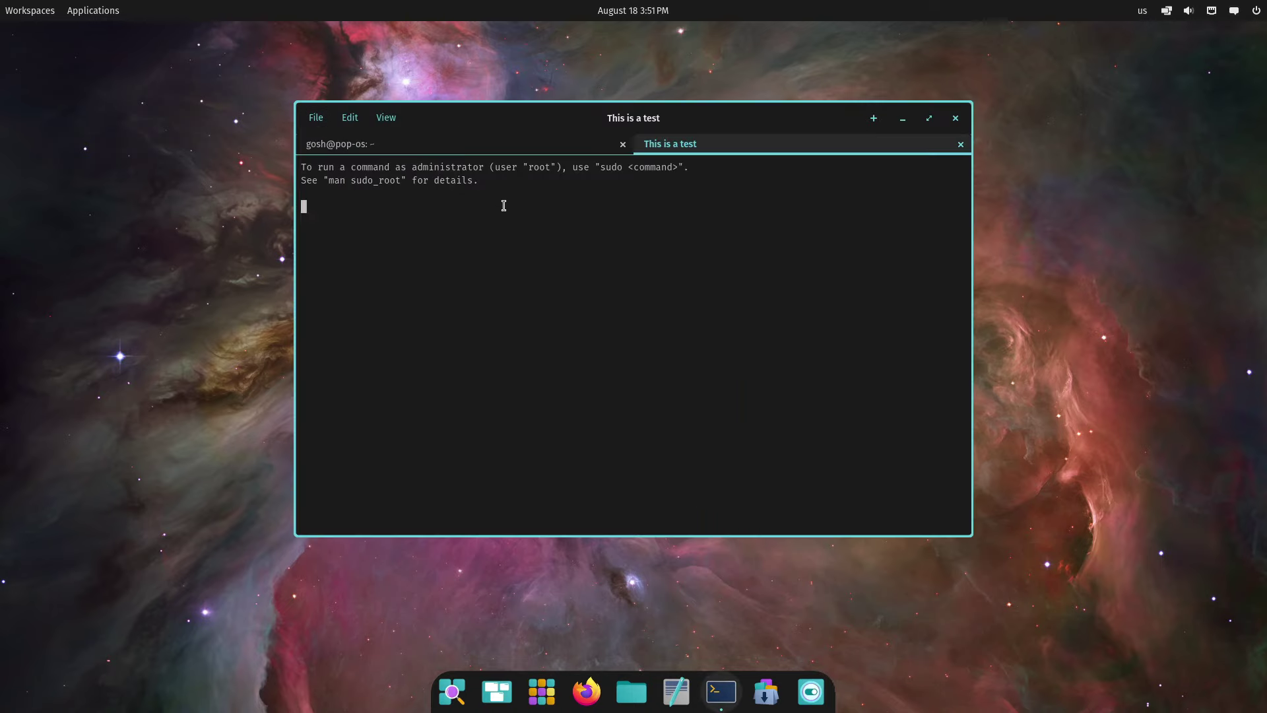
pyautogui.click(316, 117)
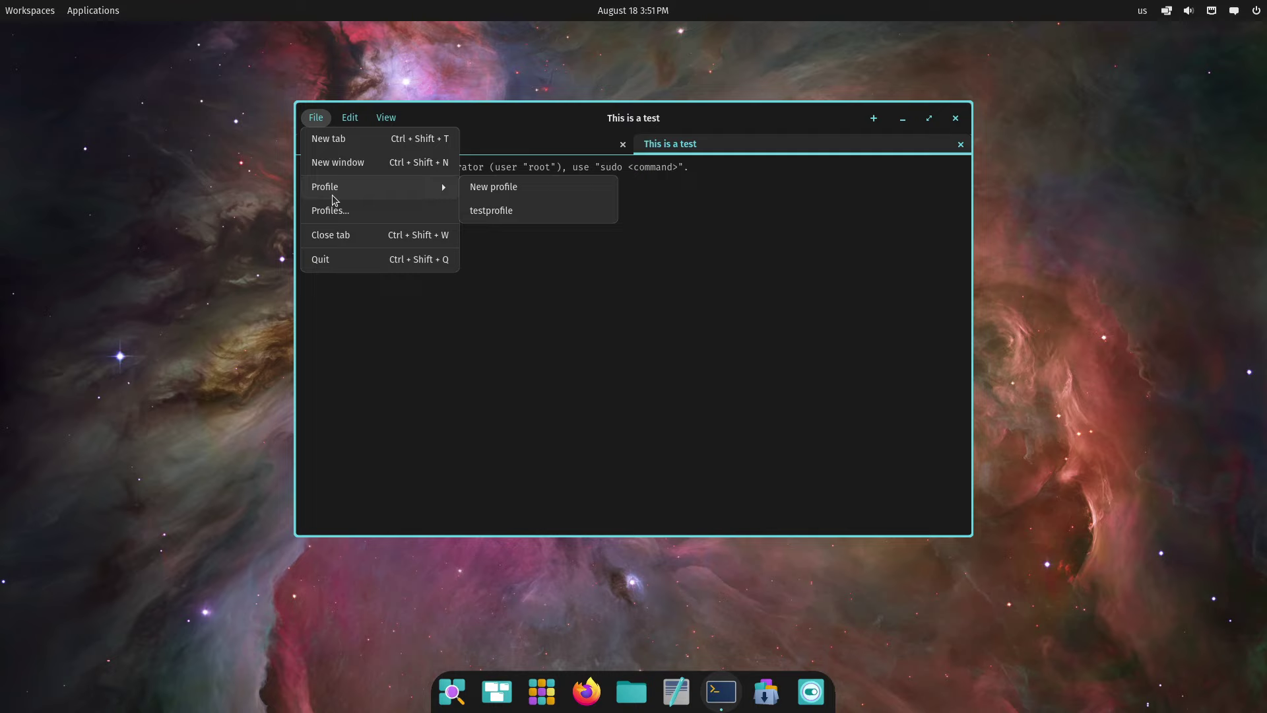
pyautogui.click(343, 260)
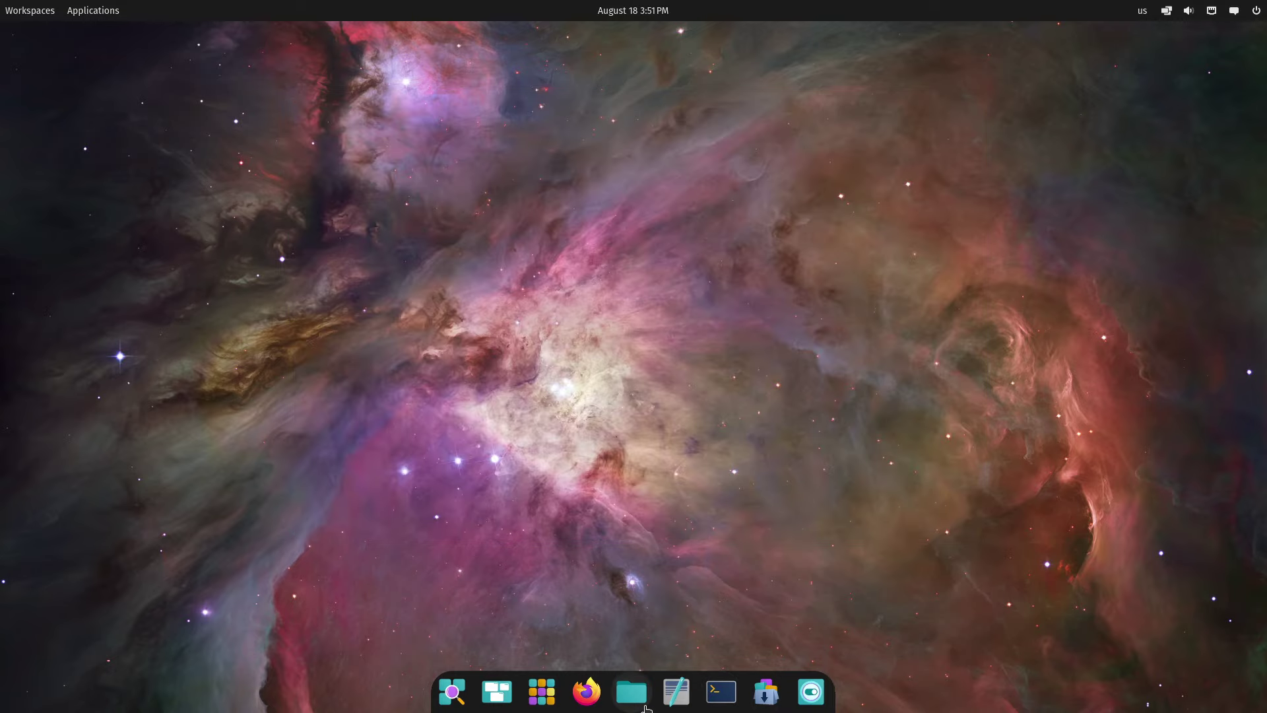
# Open the App Library from the dock, view the Office group, then switch to System
pyautogui.click(542, 691)
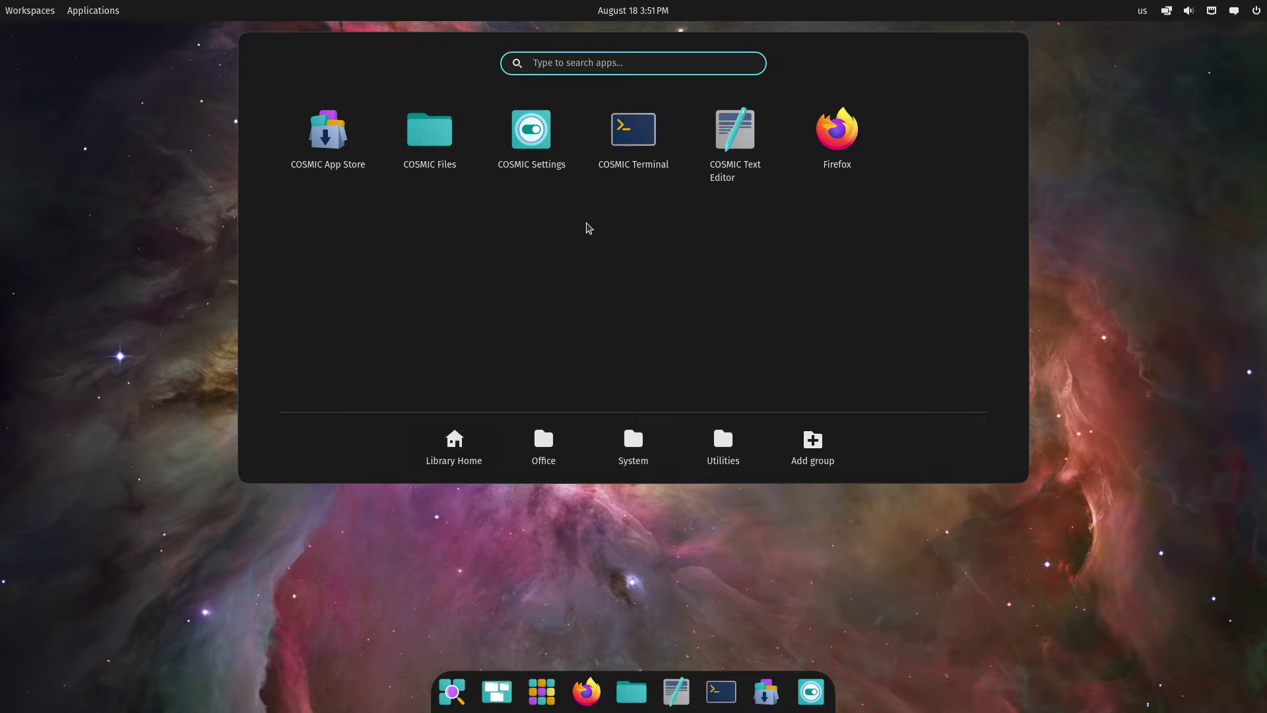
pyautogui.click(535, 447)
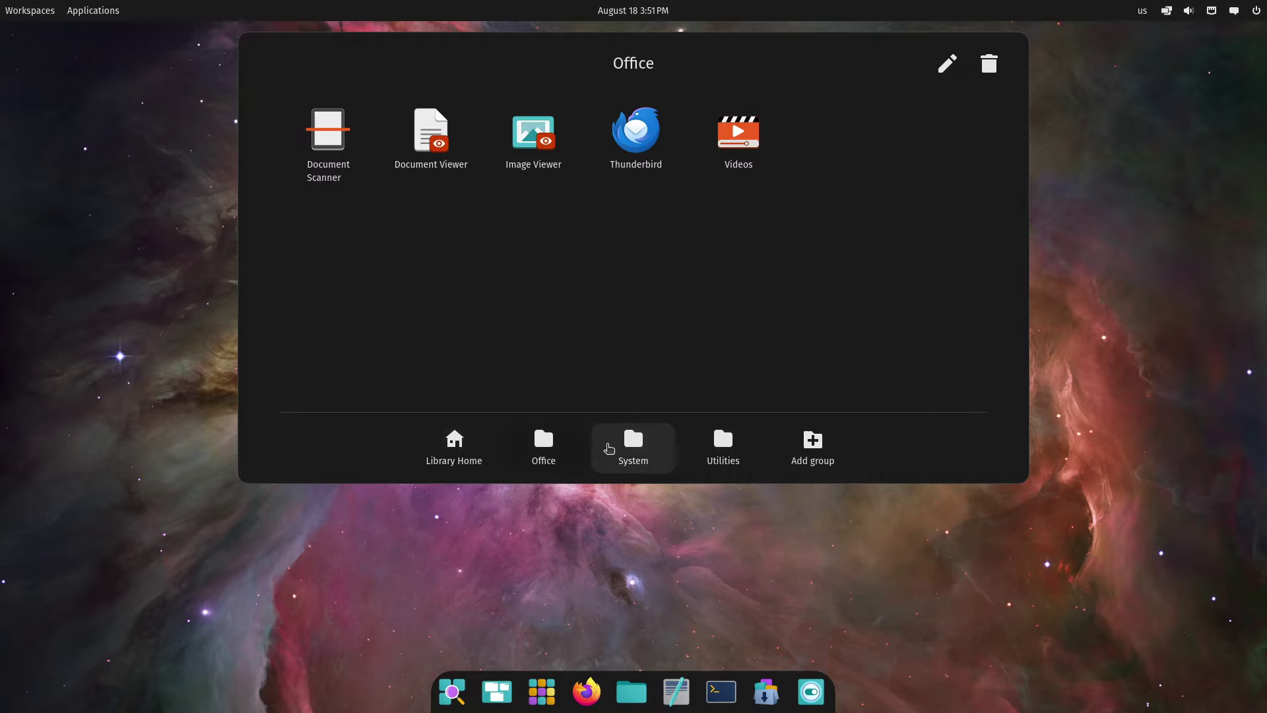
pyautogui.click(631, 444)
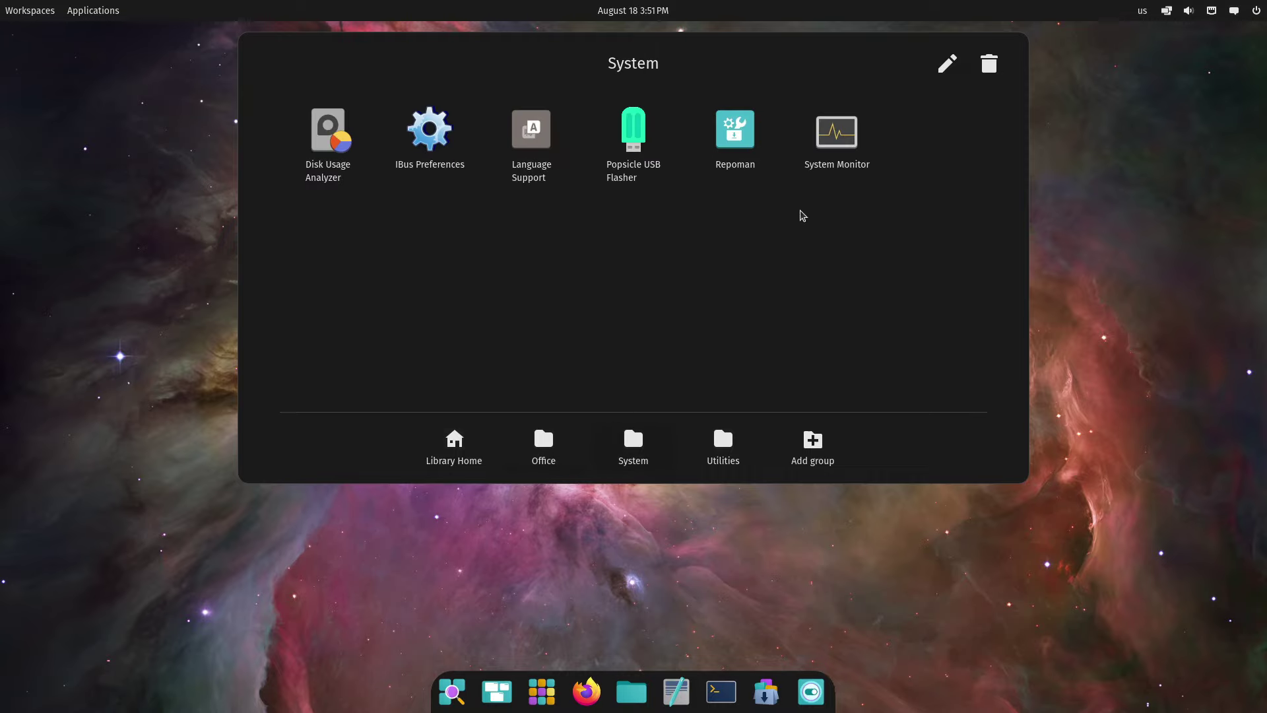
# Launch System Monitor and view File Systems, Resources, then the Processes list
pyautogui.click(820, 188)
pyautogui.click(715, 117)
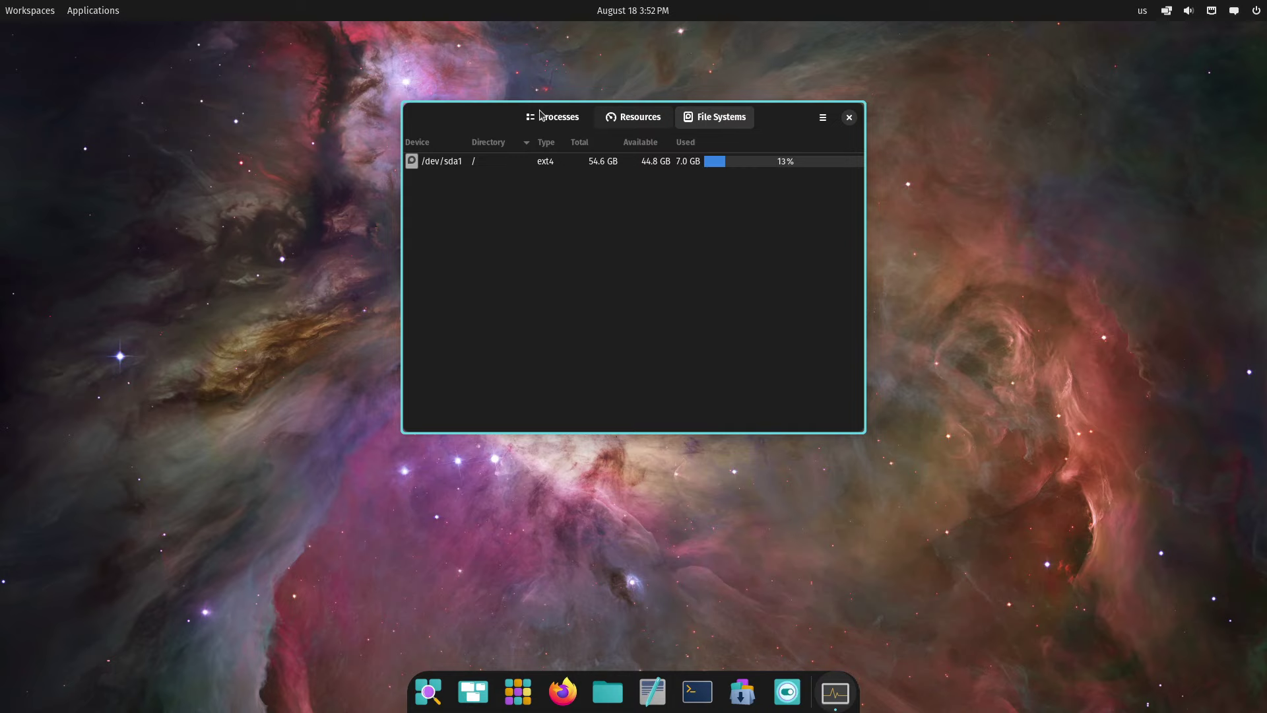
pyautogui.click(635, 118)
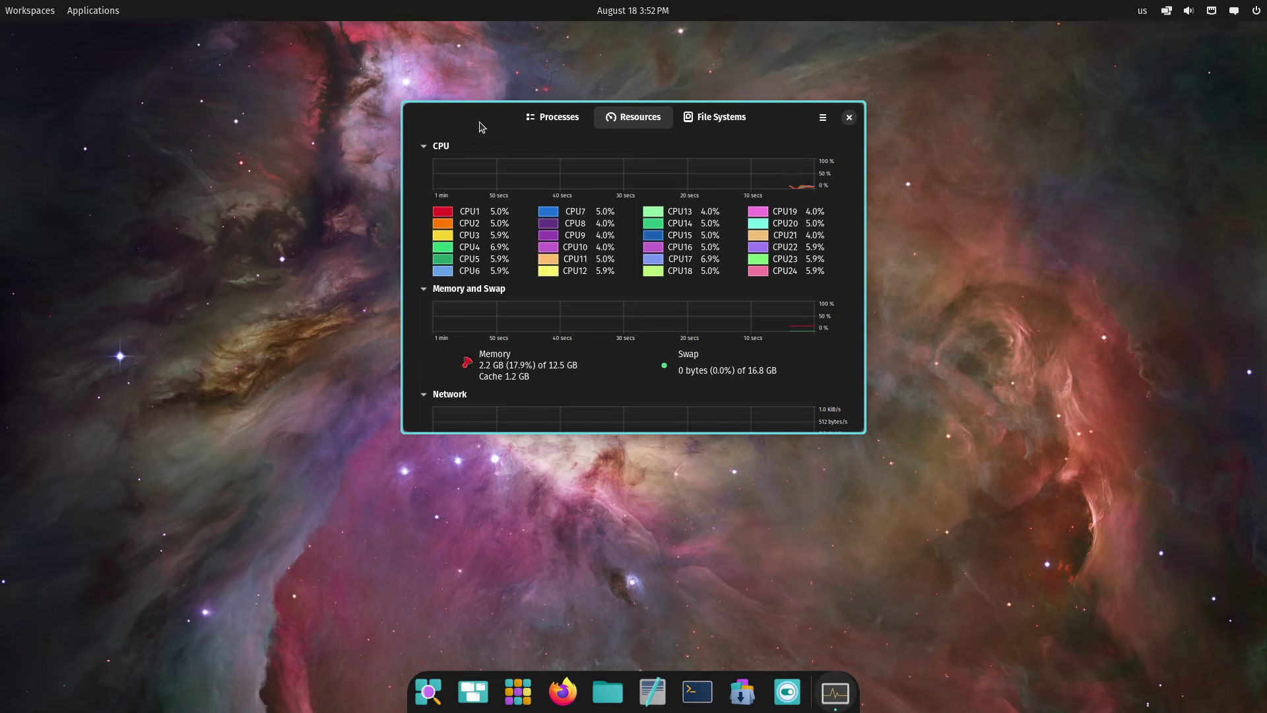
pyautogui.click(559, 121)
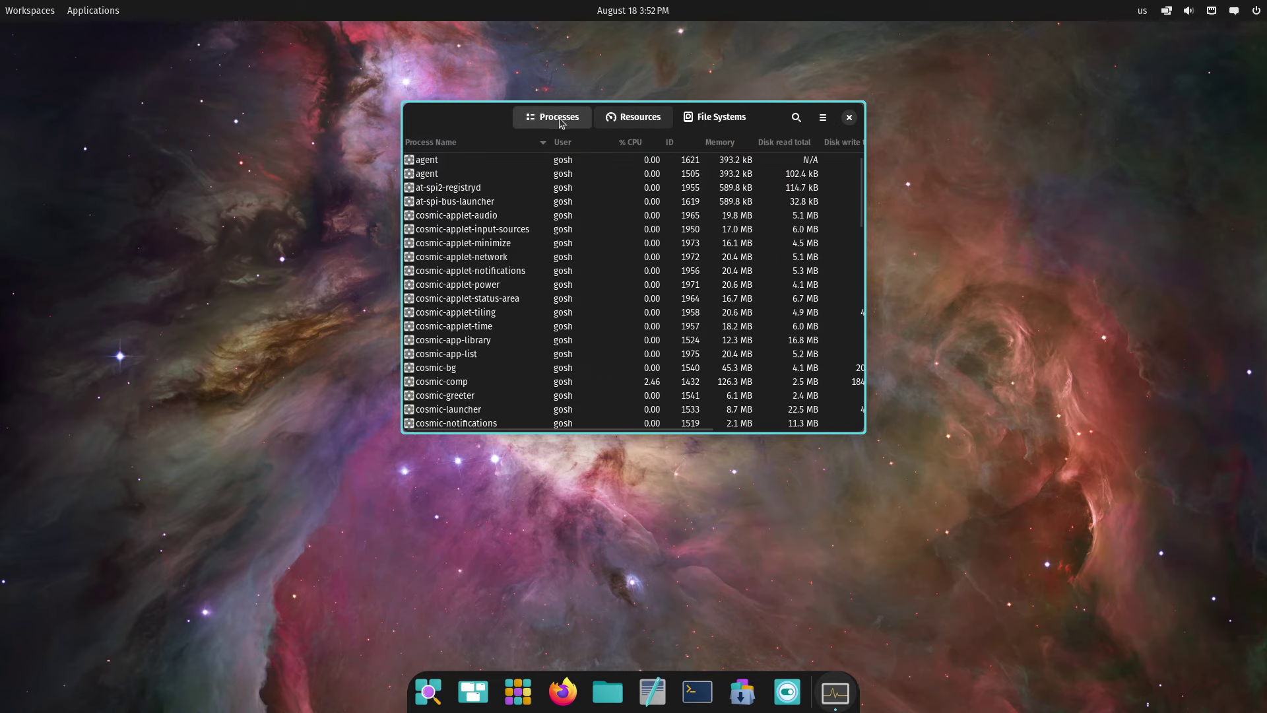
# Close System Monitor and run uname -r in a new terminal, showing 6.9.3-76060903-generic
pyautogui.click(849, 118)
pyautogui.click(721, 691)
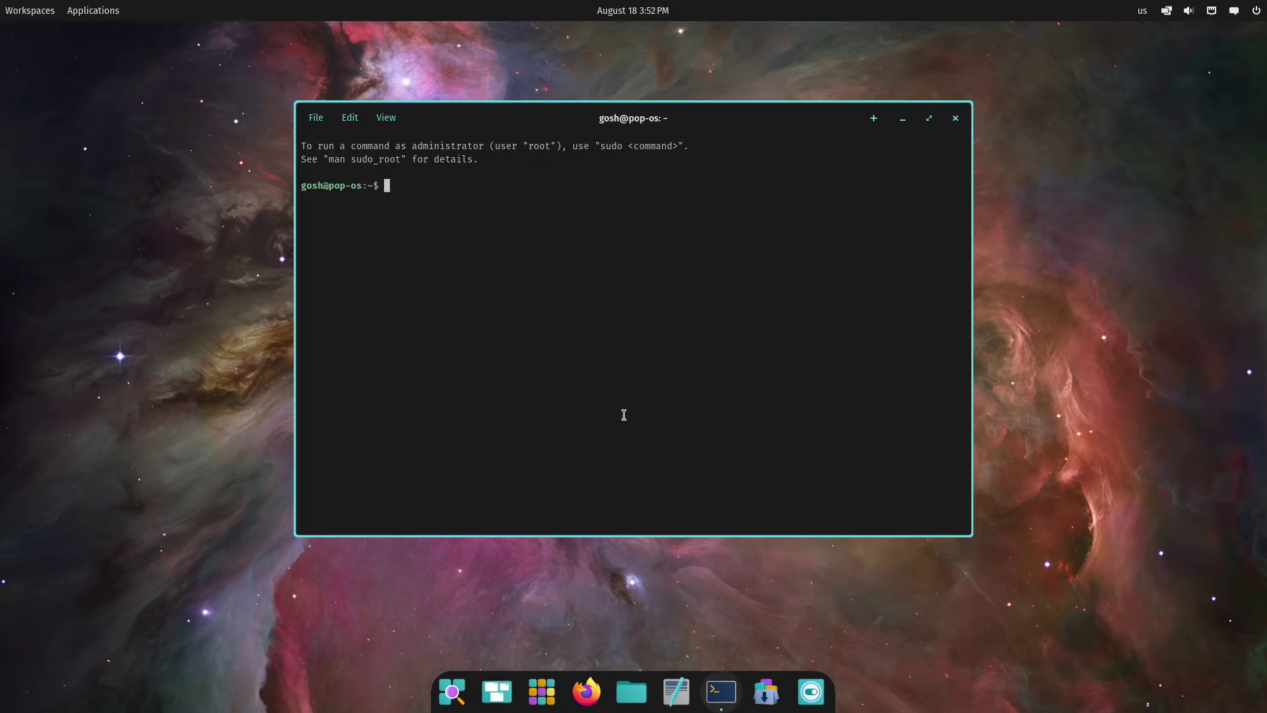
pyautogui.write('uname -r')
pyautogui.press('Return')
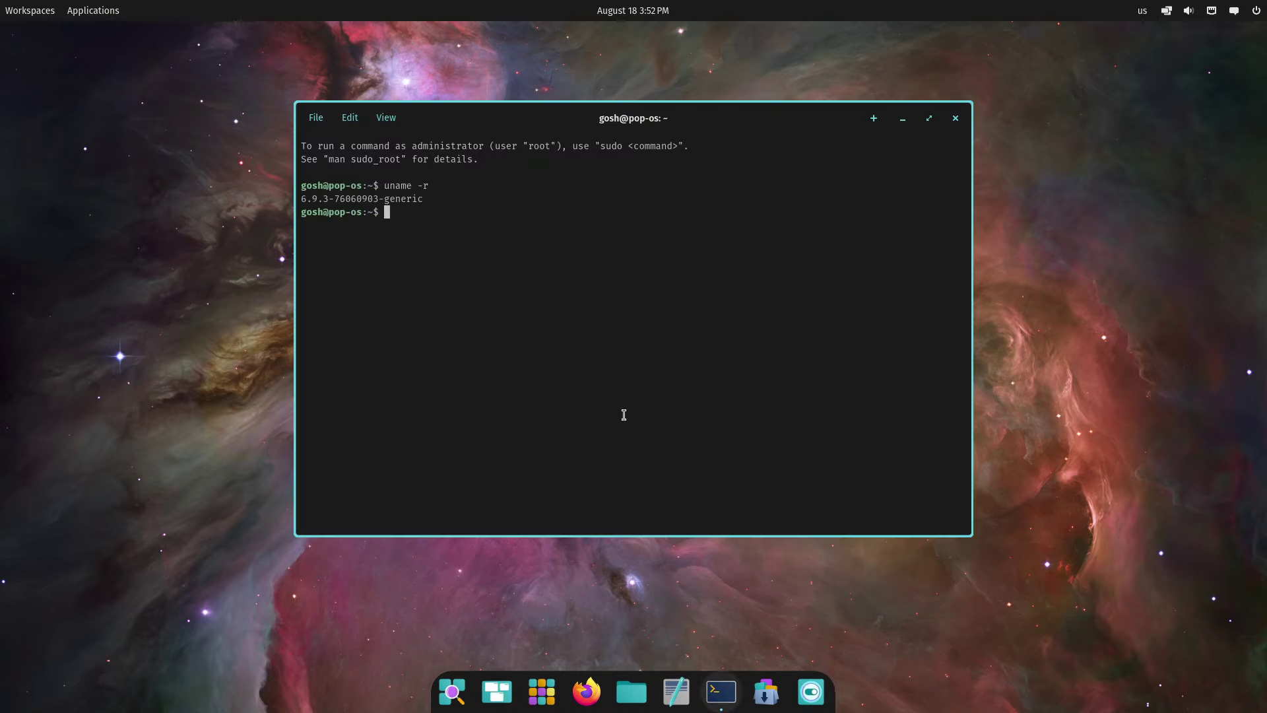
# Run uname -a, fixing a typo, and briefly select its full kernel information output
pyautogui.write('uname 0-a')
pyautogui.press('BackSpace')
pyautogui.press('BackSpace')
pyautogui.press('BackSpace')
pyautogui.write('-a')
pyautogui.press('Return')
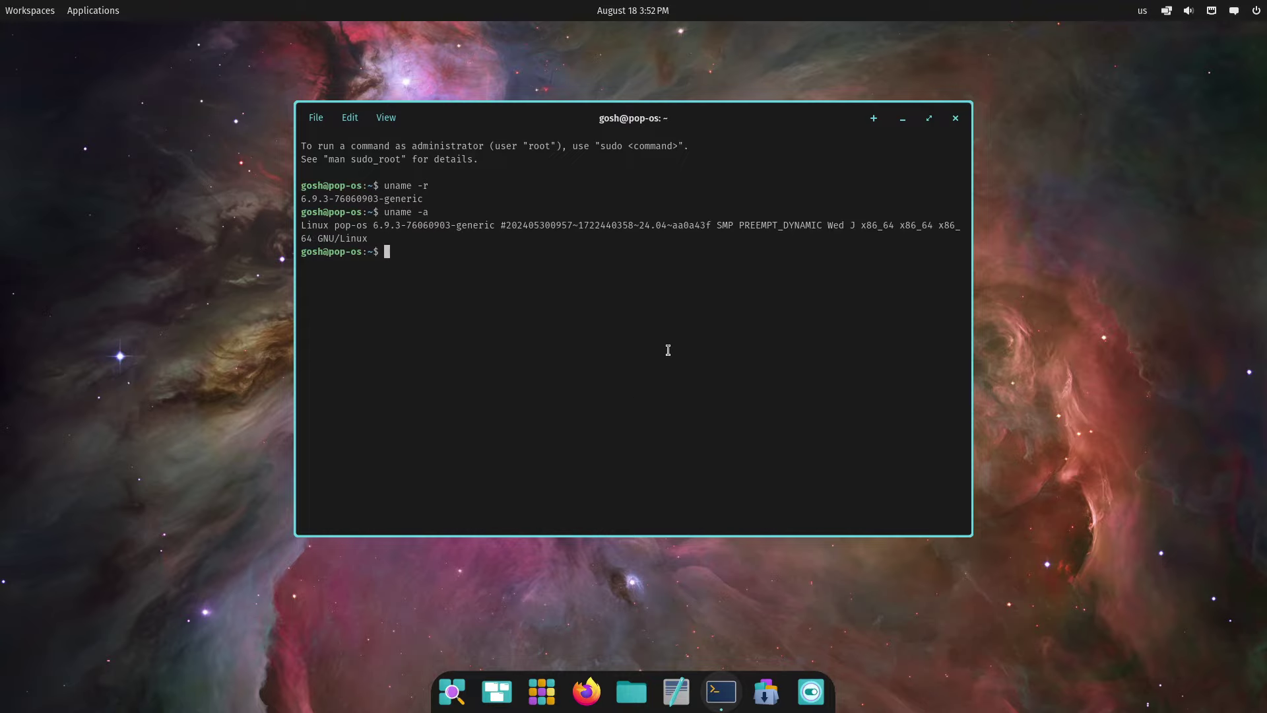
pyautogui.moveTo(593, 225); pyautogui.dragTo(924, 251)
pyautogui.click(924, 249)
# Close the terminal, open Settings maximized, and go to Desktop > Wallpaper
pyautogui.click(954, 118)
pyautogui.click(811, 691)
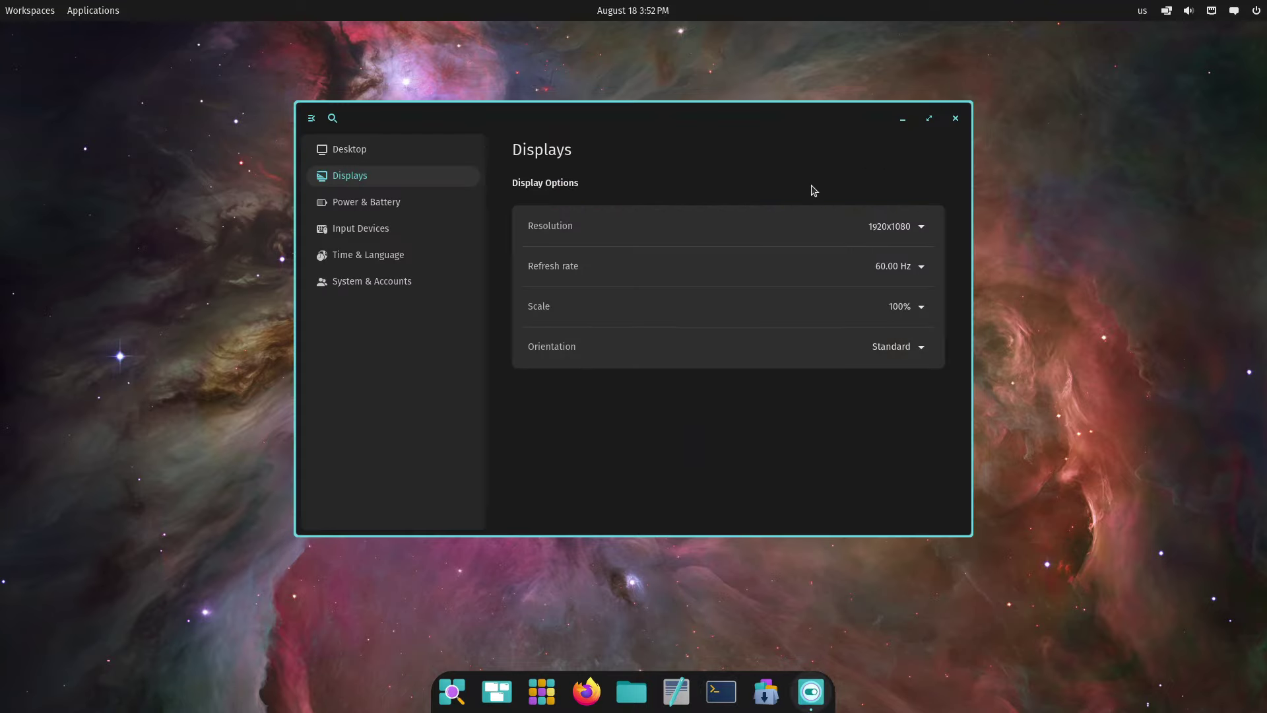
pyautogui.click(930, 117)
pyautogui.click(120, 68)
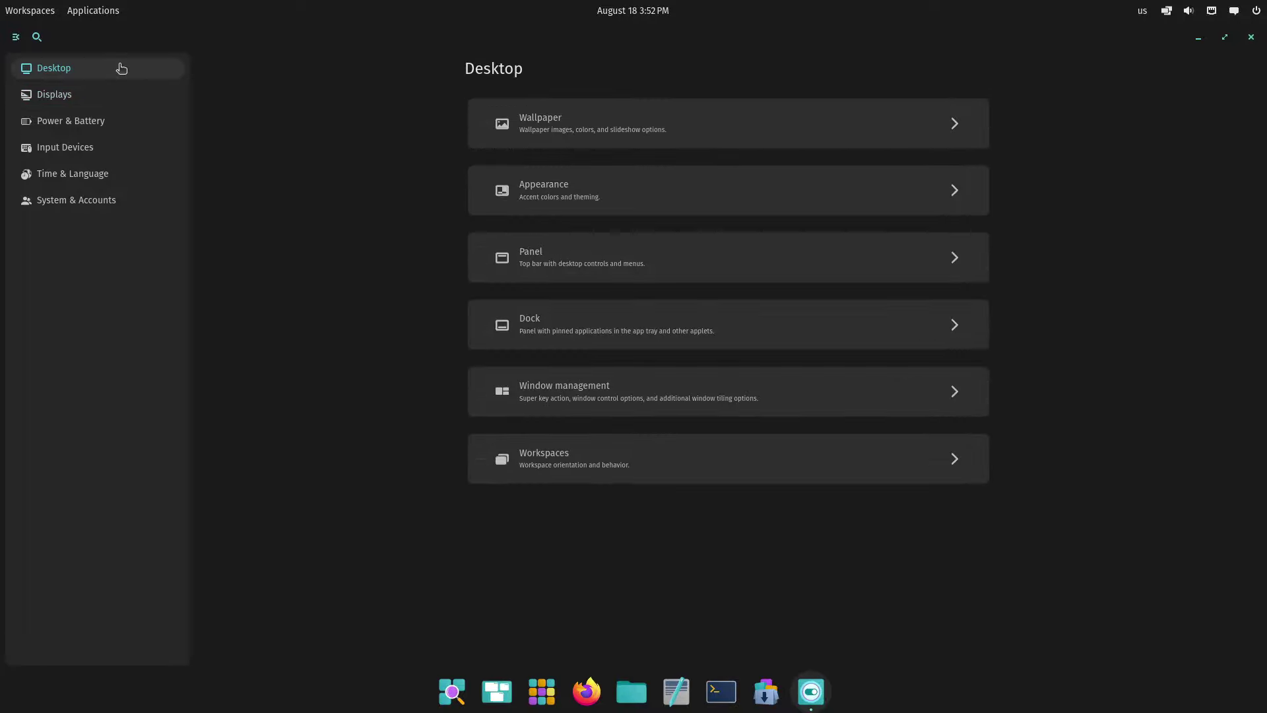
pyautogui.click(833, 131)
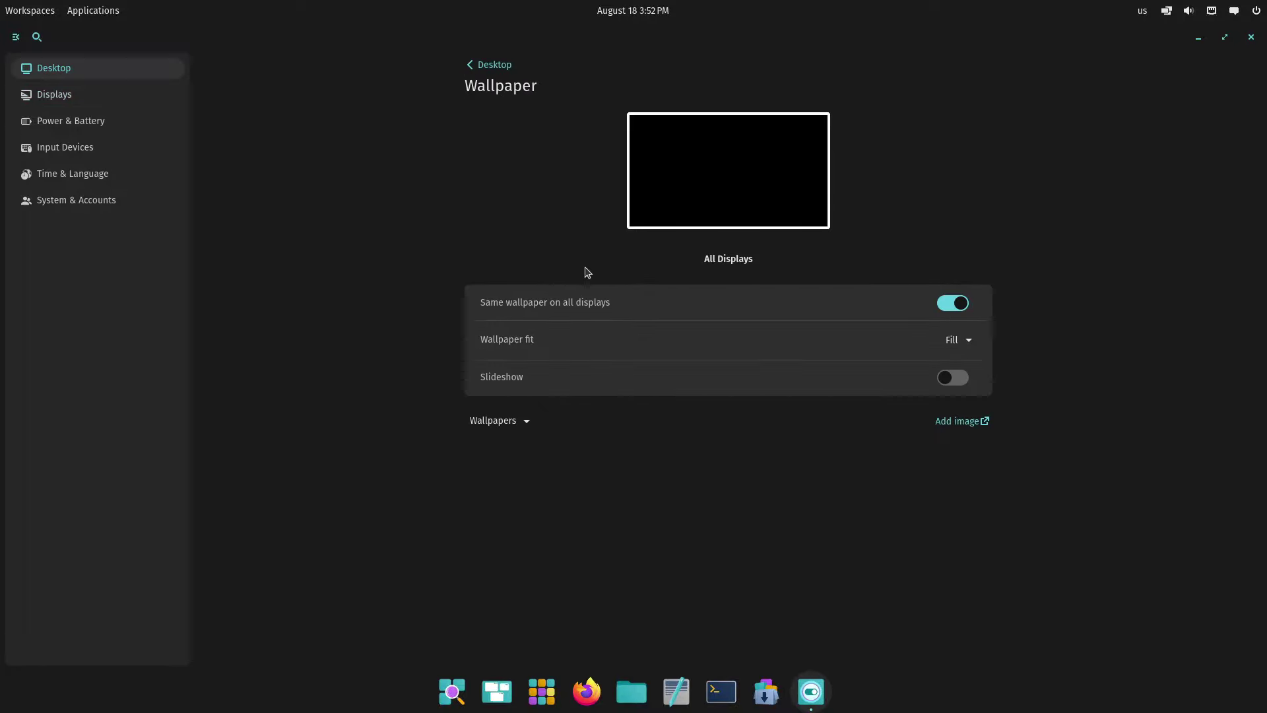
# Try the Earth, Orion nebula and aurora wallpapers, settling on the planets and moons image
pyautogui.moveTo(1257, 239); pyautogui.dragTo(1258, 528)
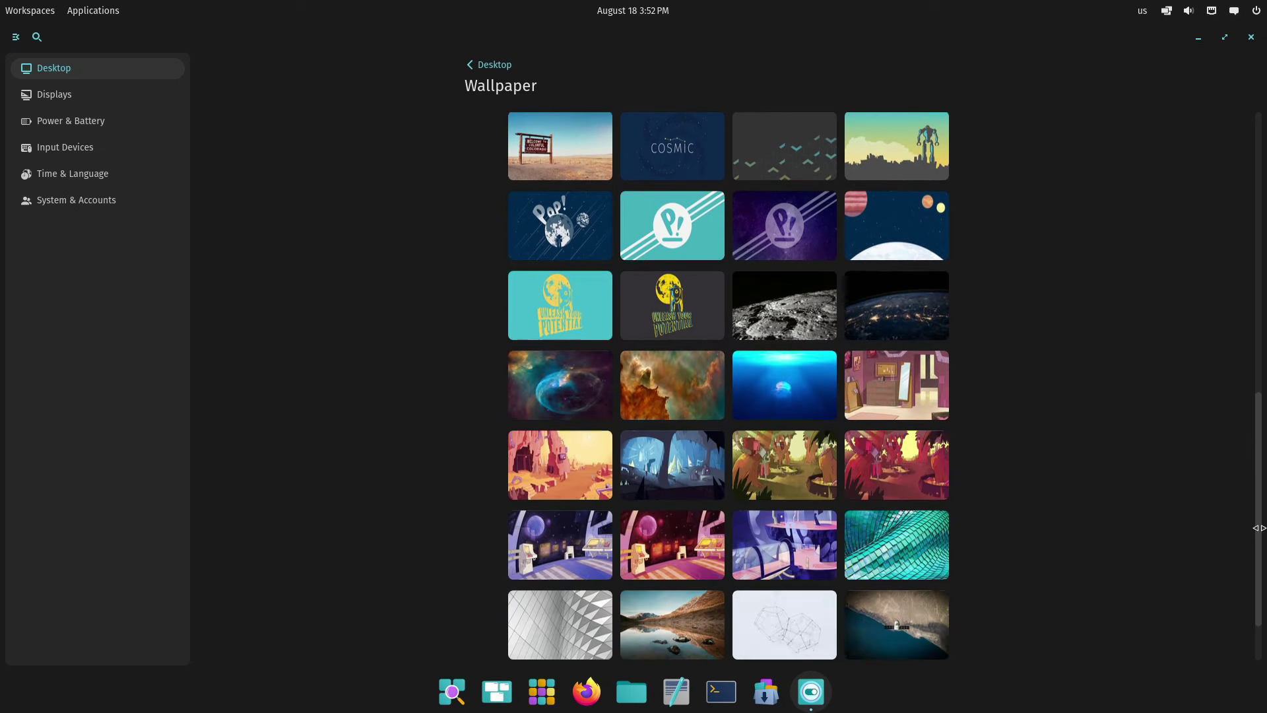
pyautogui.click(1261, 114)
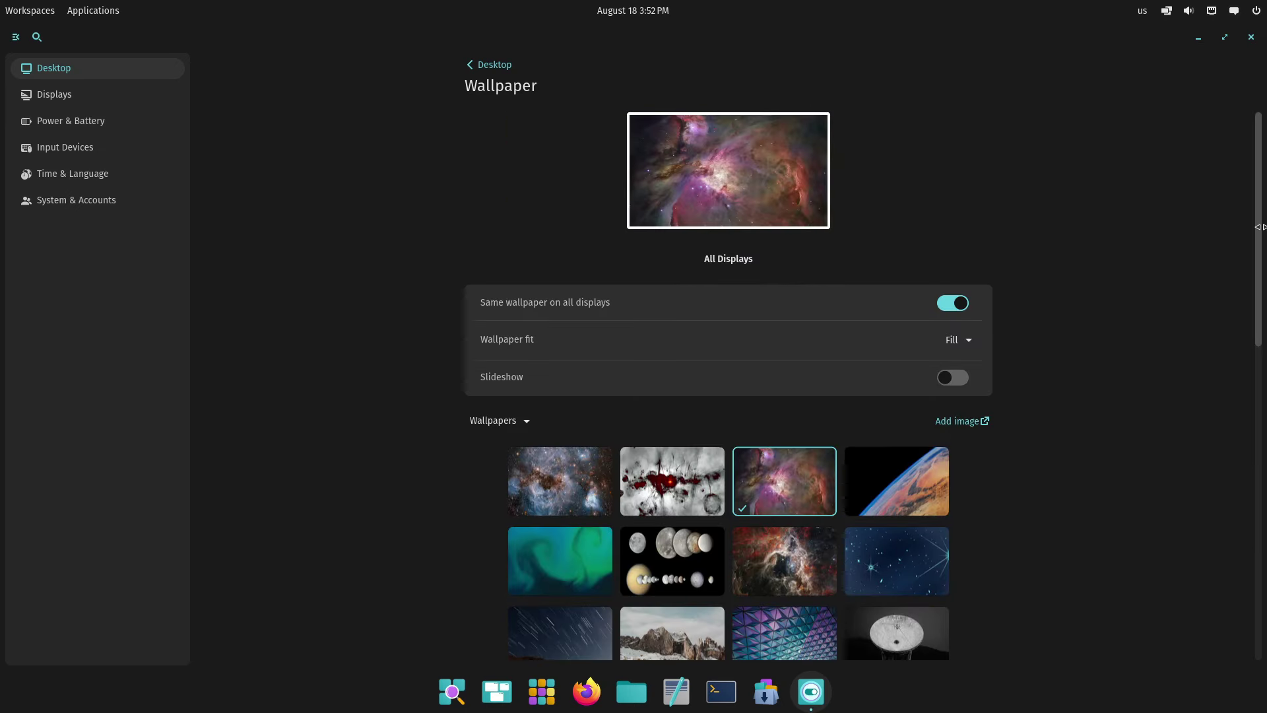
pyautogui.scroll(-5, 924, 297)
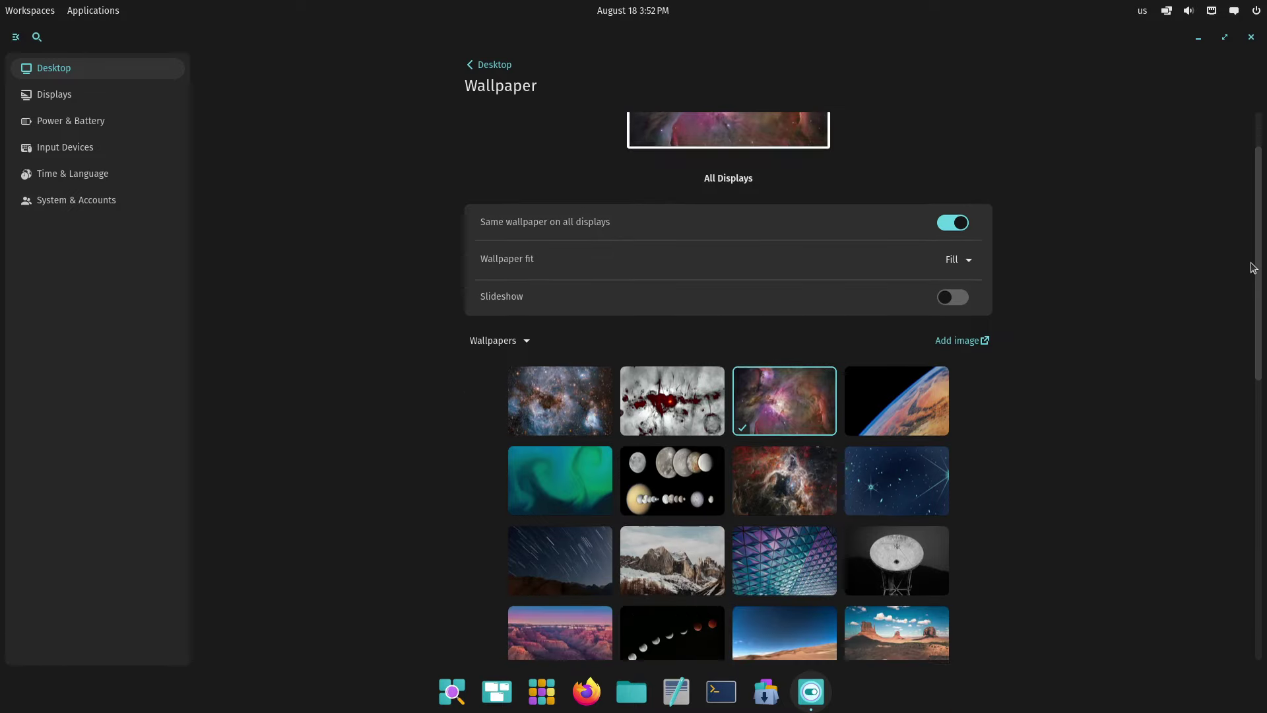
pyautogui.click(899, 258)
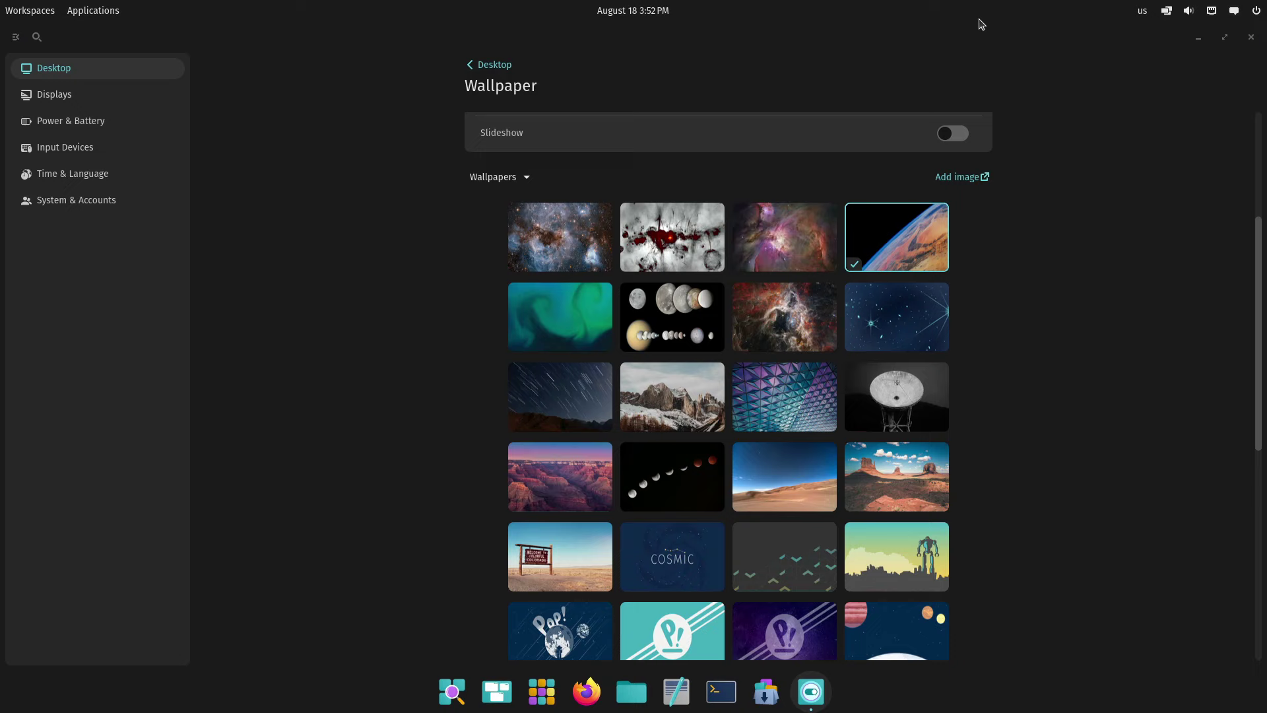
pyautogui.click(1225, 37)
pyautogui.moveTo(773, 137); pyautogui.dragTo(596, 133)
pyautogui.click(758, 402)
pyautogui.click(633, 454)
pyautogui.click(759, 466)
# Keep the wallpaper fit at Fill and toggle the slideshow on and off, leaving the 1-hour interval
pyautogui.click(798, 141)
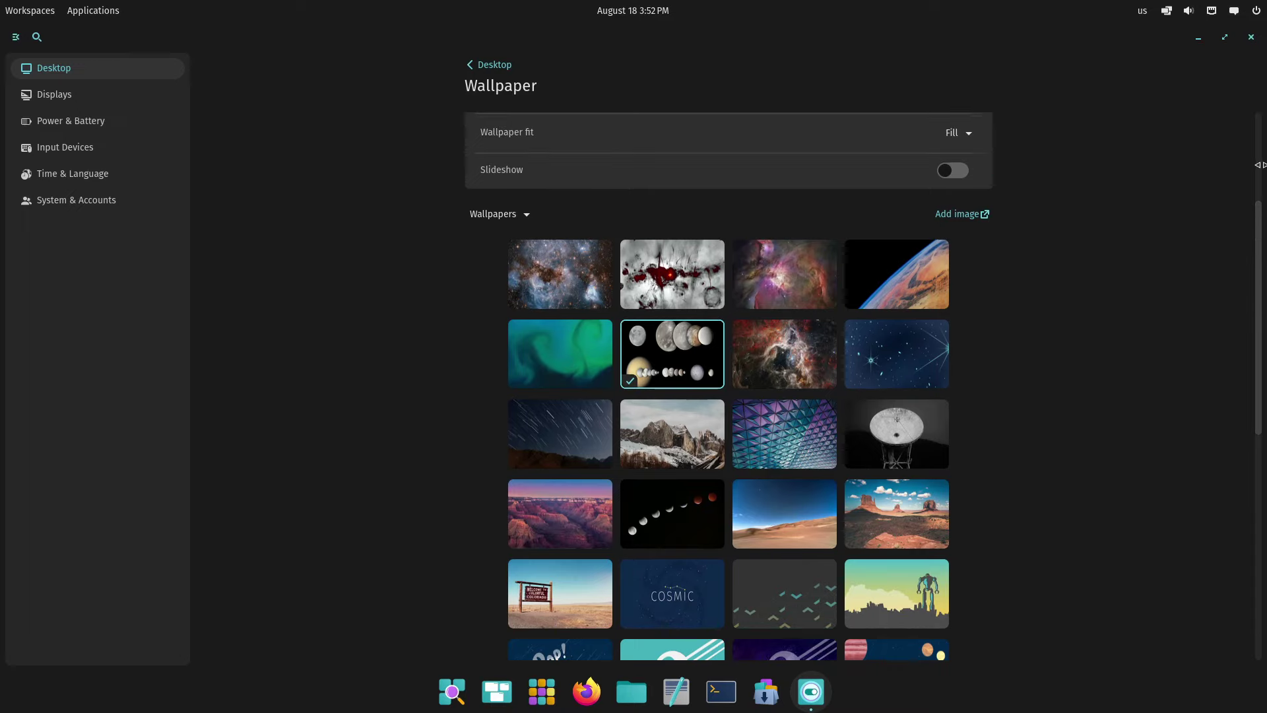
pyautogui.scroll(5, 921, 252)
pyautogui.click(958, 339)
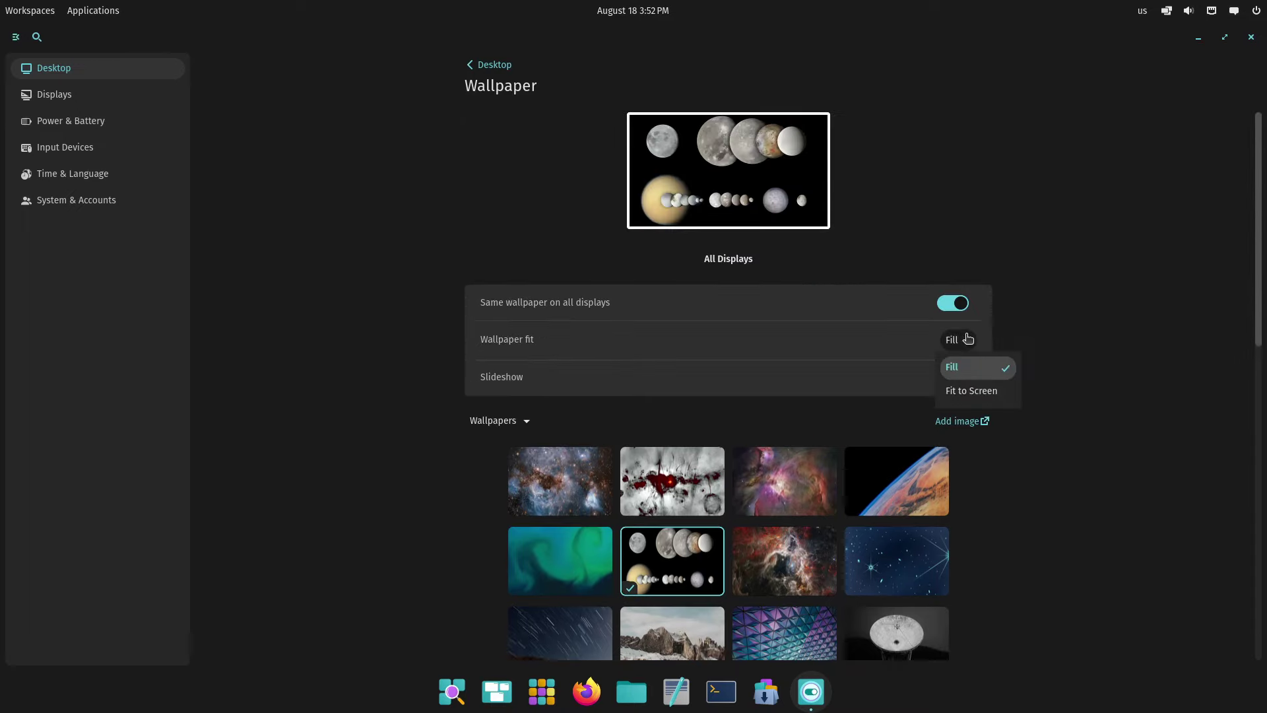
pyautogui.click(1111, 284)
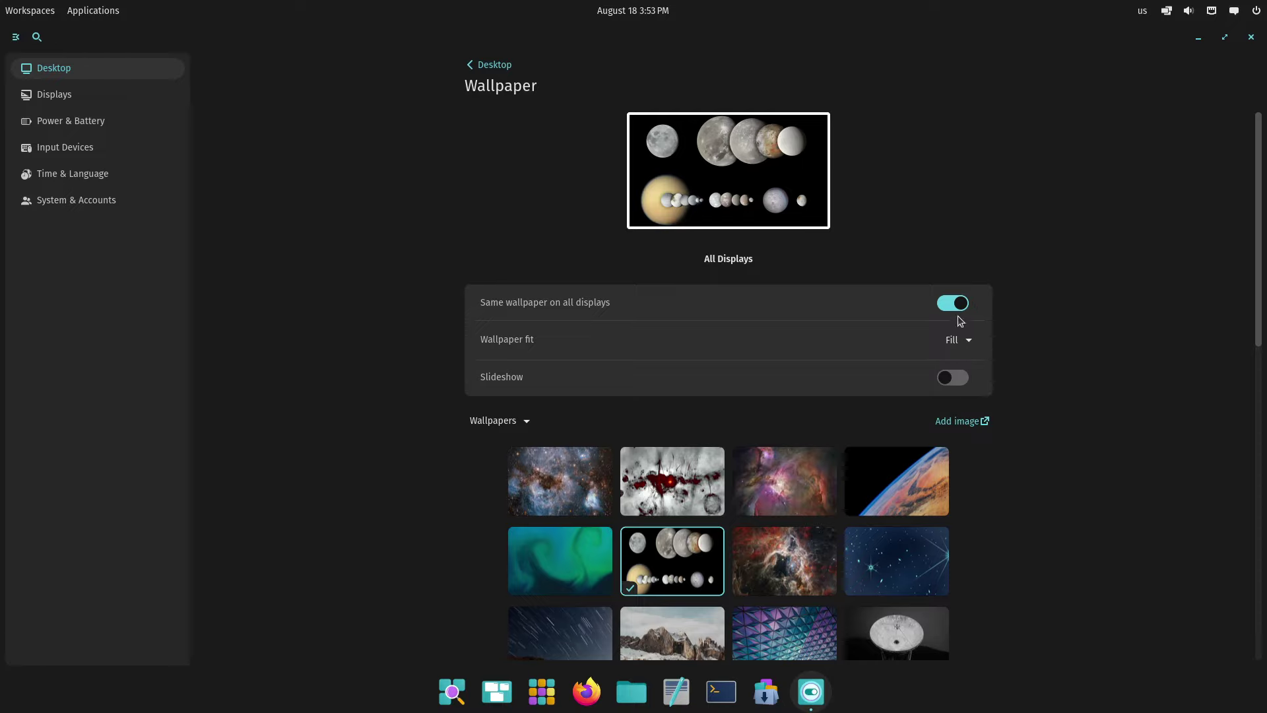
pyautogui.click(953, 379)
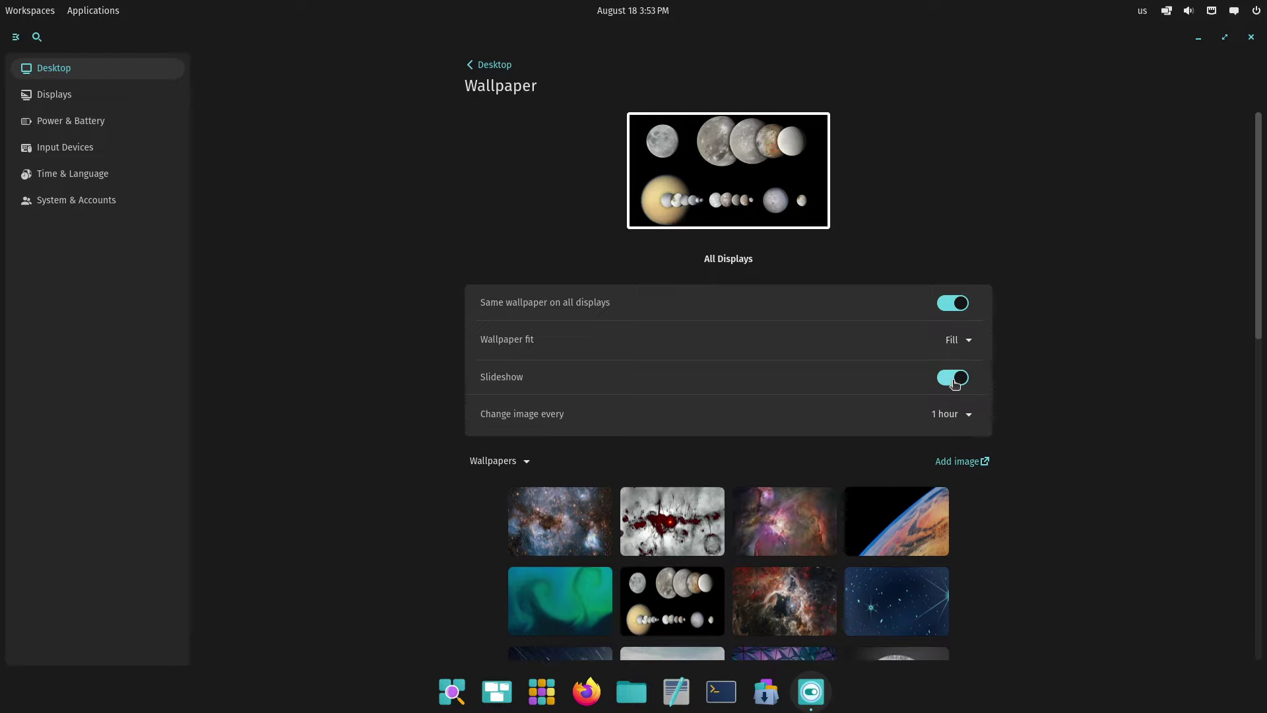
pyautogui.click(957, 413)
pyautogui.click(1115, 395)
pyautogui.click(958, 381)
pyautogui.click(53, 97)
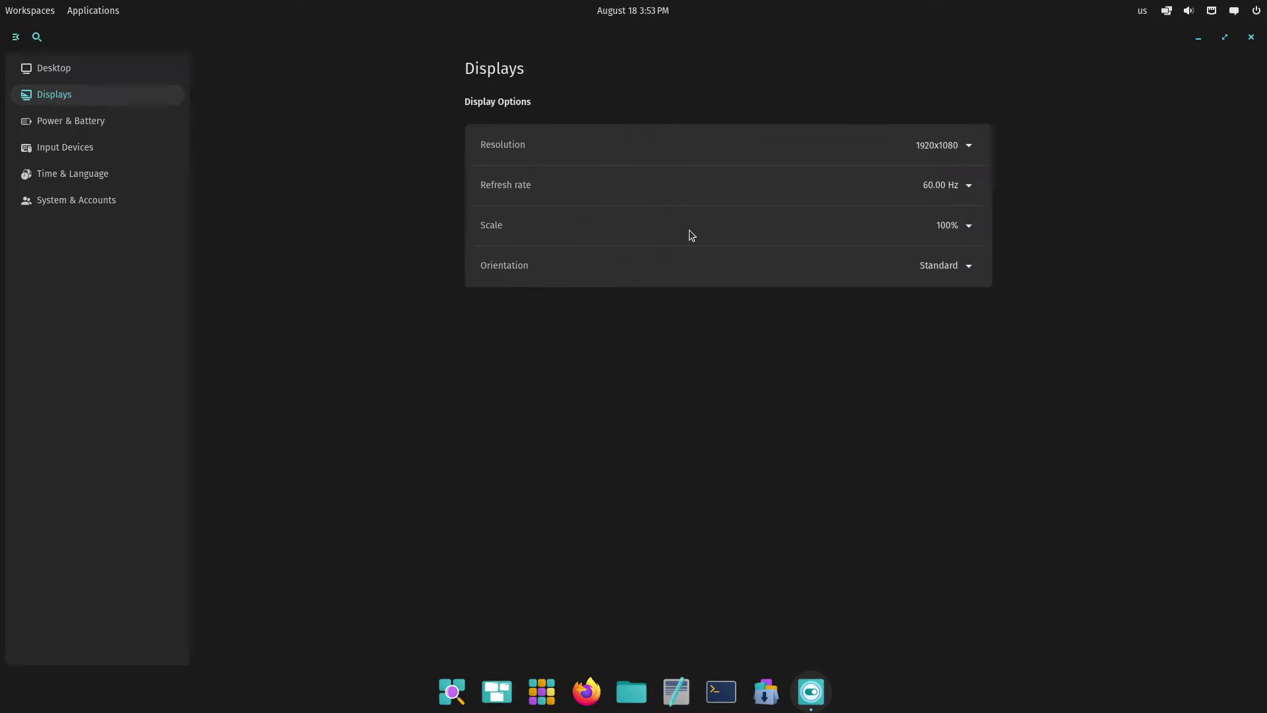
# Leave display scale at 100% and orientation unchanged, then set power mode to High performance
pyautogui.click(972, 234)
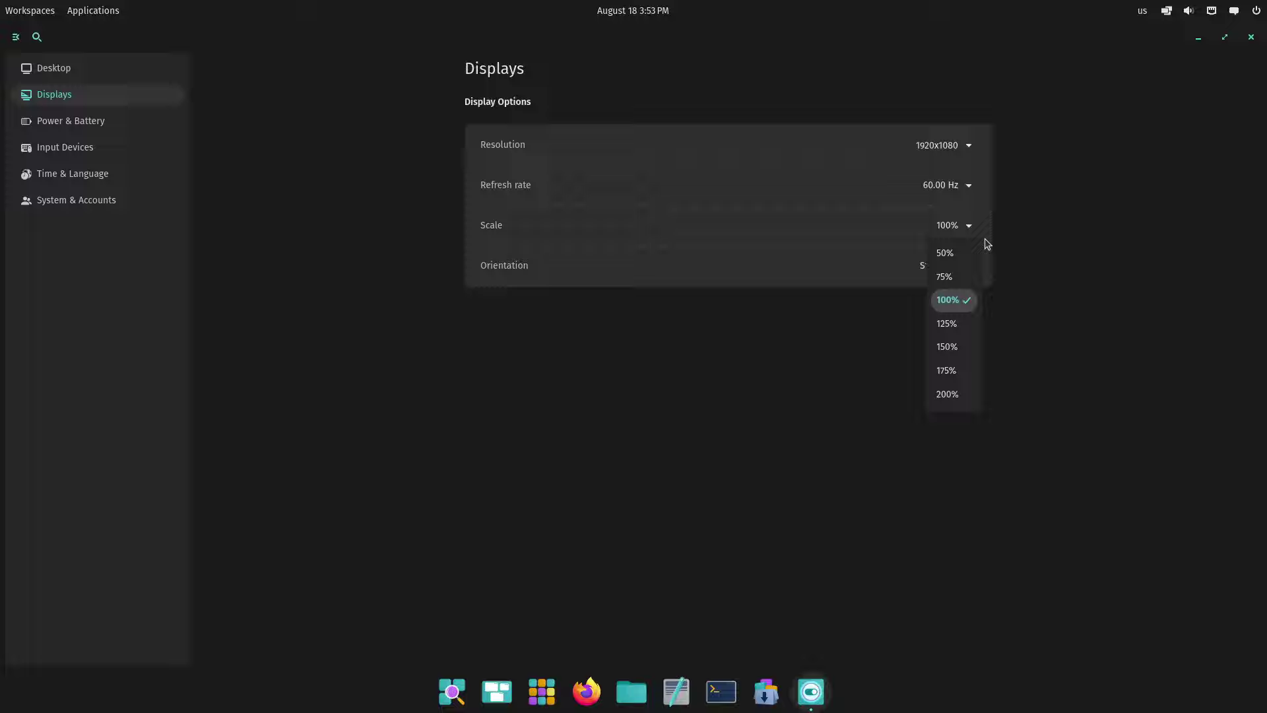
pyautogui.click(1105, 288)
pyautogui.click(964, 265)
pyautogui.click(1106, 266)
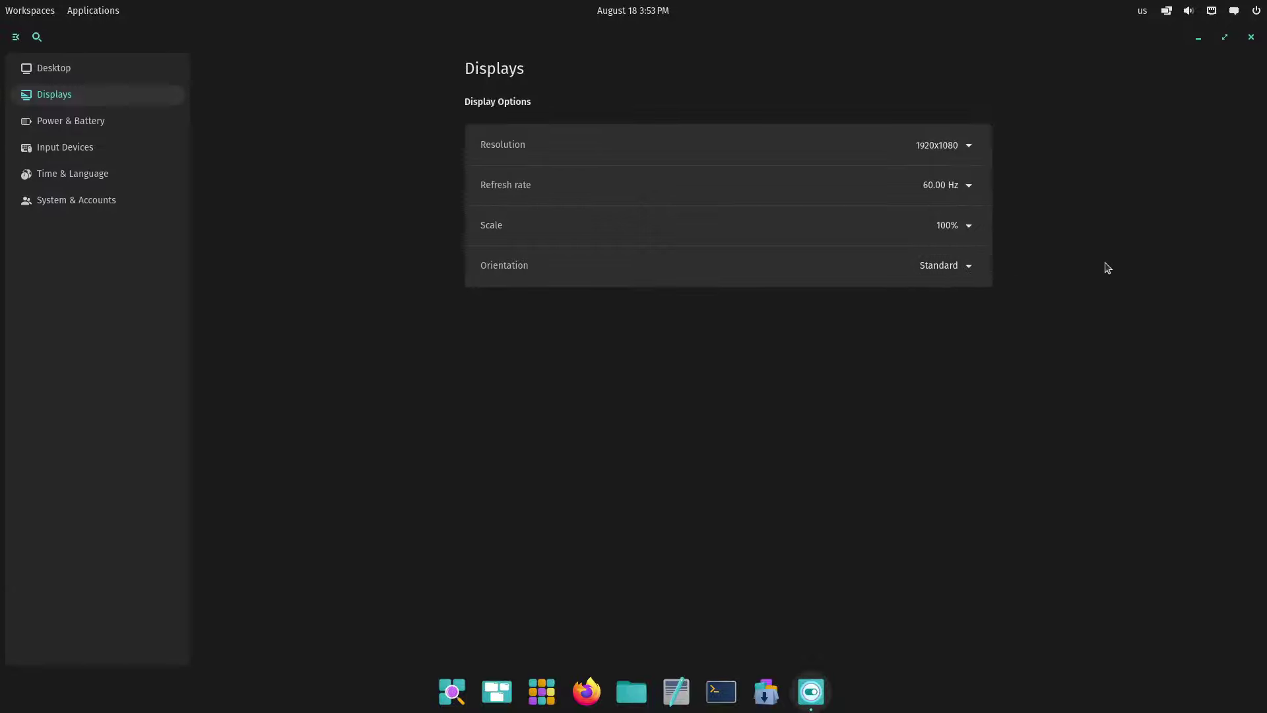
pyautogui.click(68, 120)
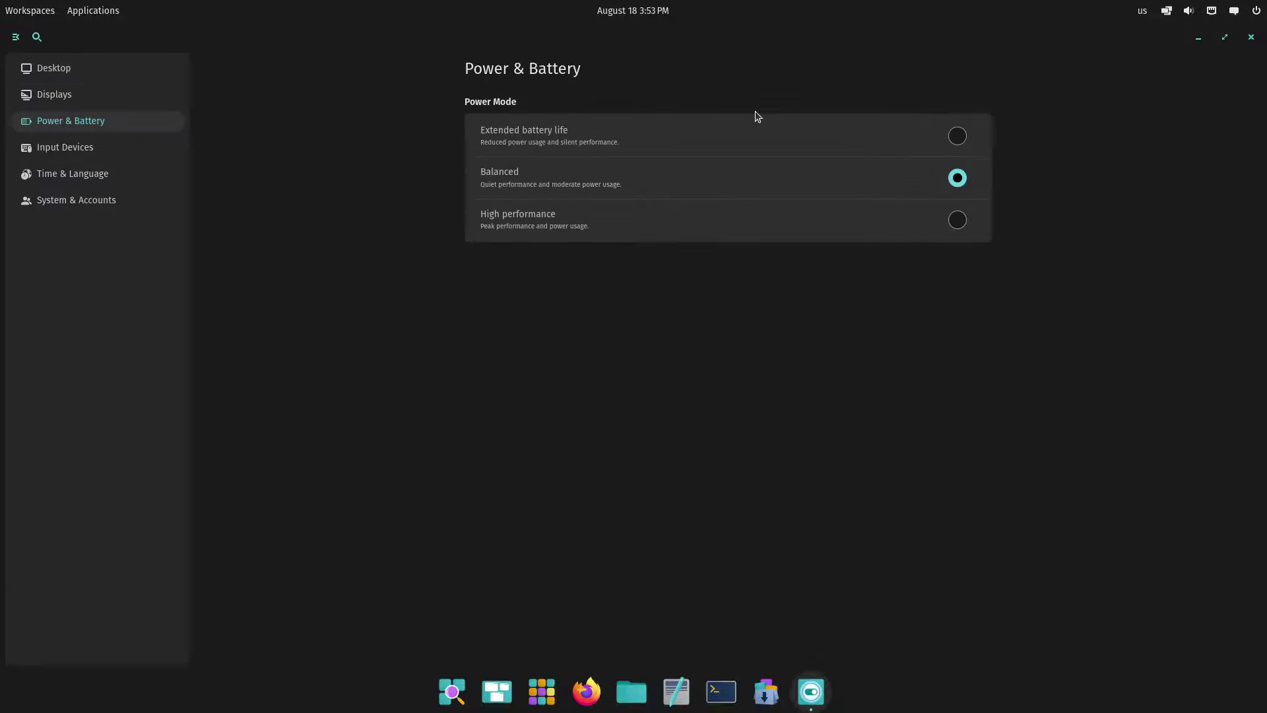
pyautogui.click(957, 219)
# Browse Keyboard custom shortcuts without adding one, then open Input Devices > Mouse
pyautogui.click(94, 149)
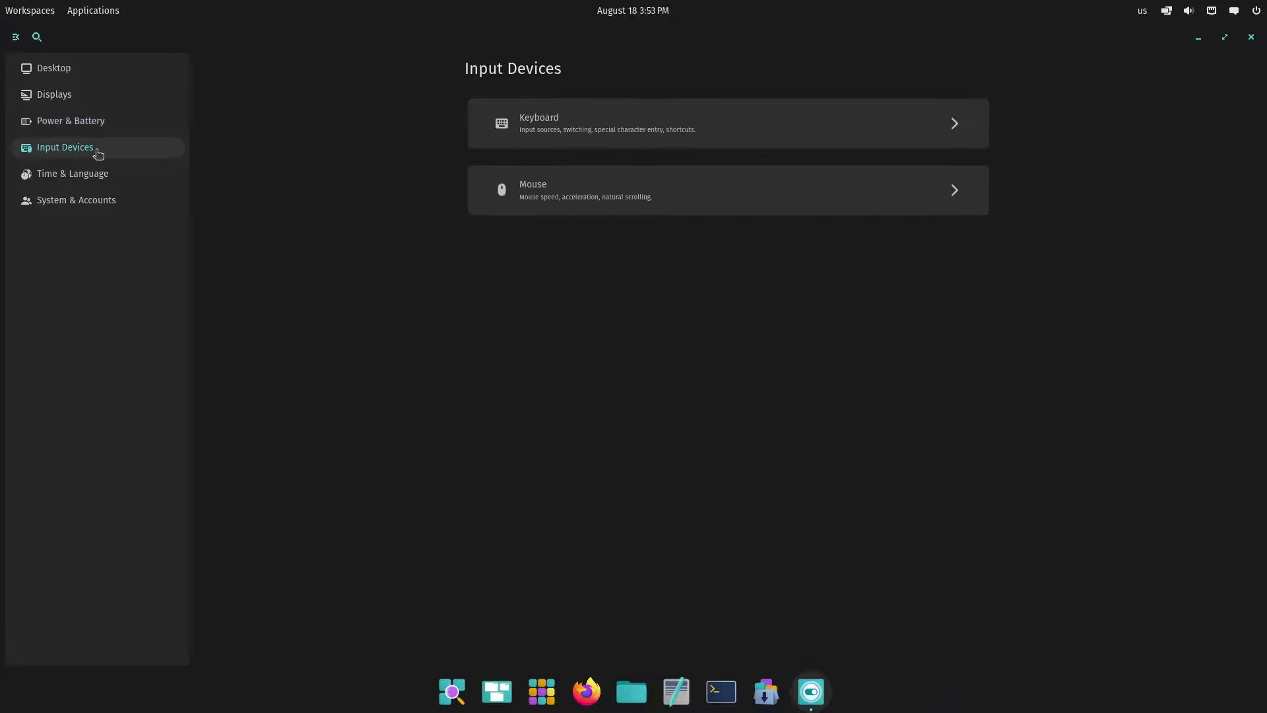
pyautogui.click(594, 140)
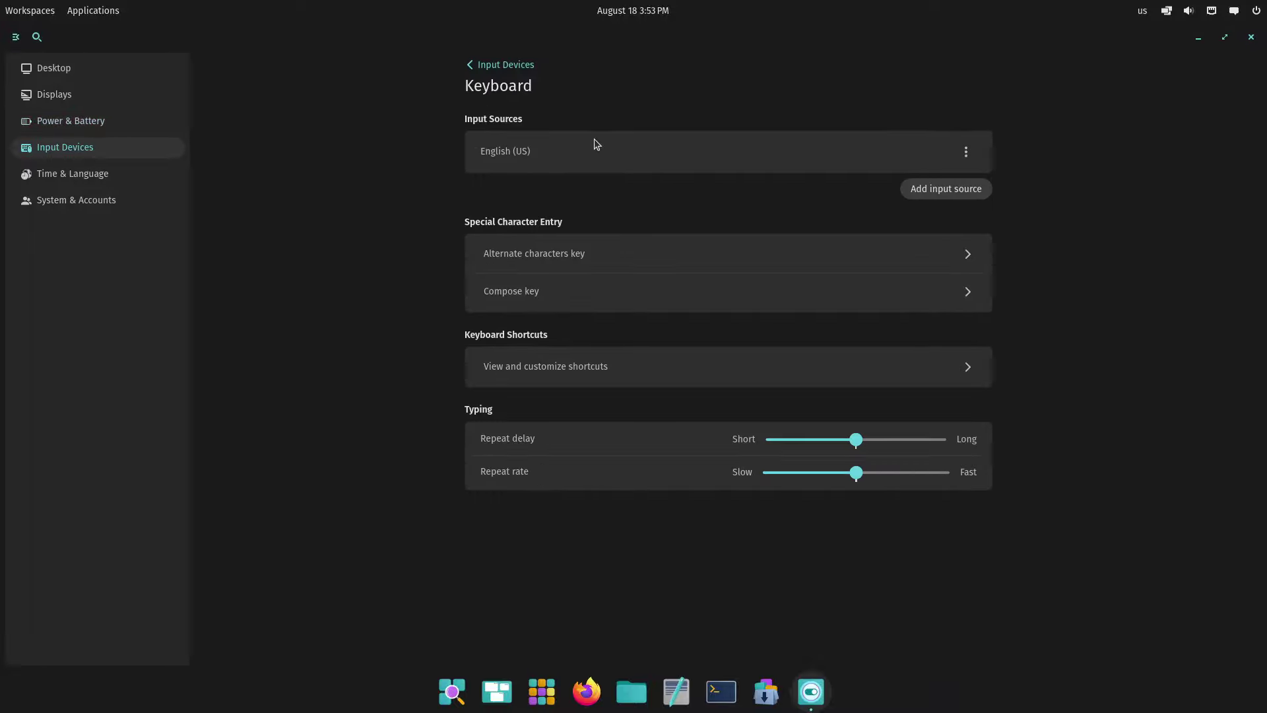
pyautogui.click(955, 367)
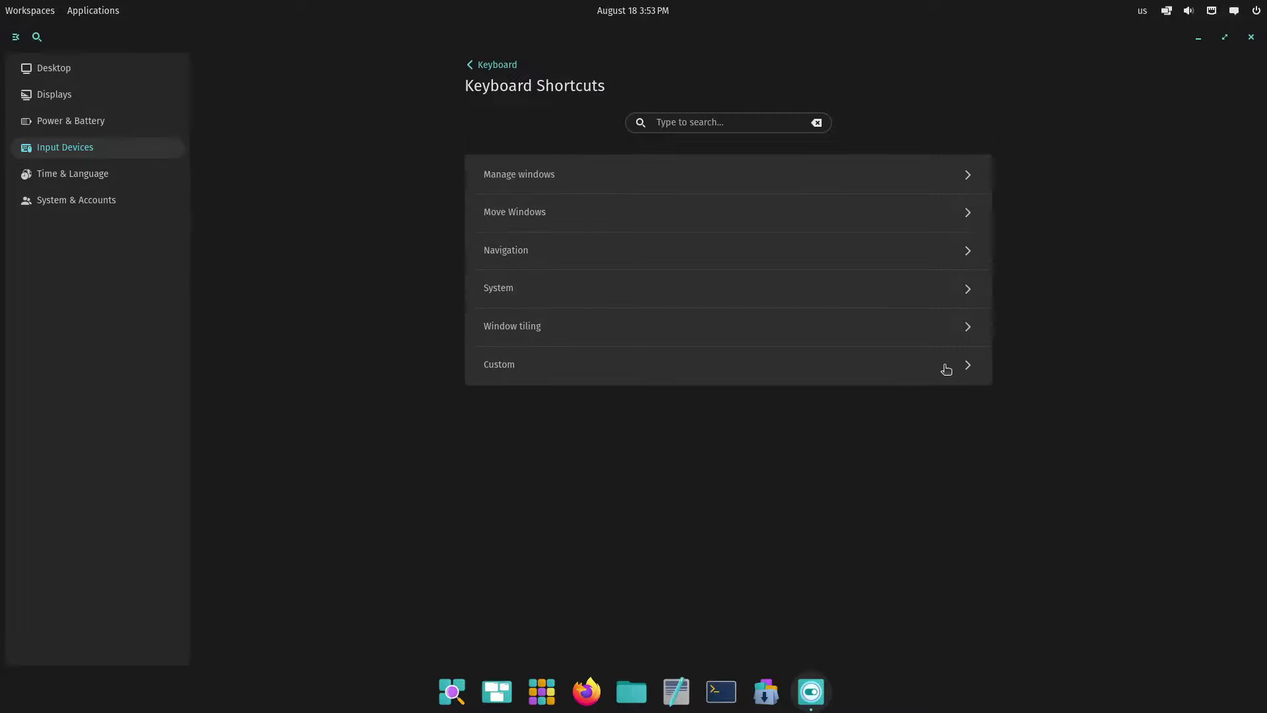
pyautogui.click(567, 374)
pyautogui.click(932, 175)
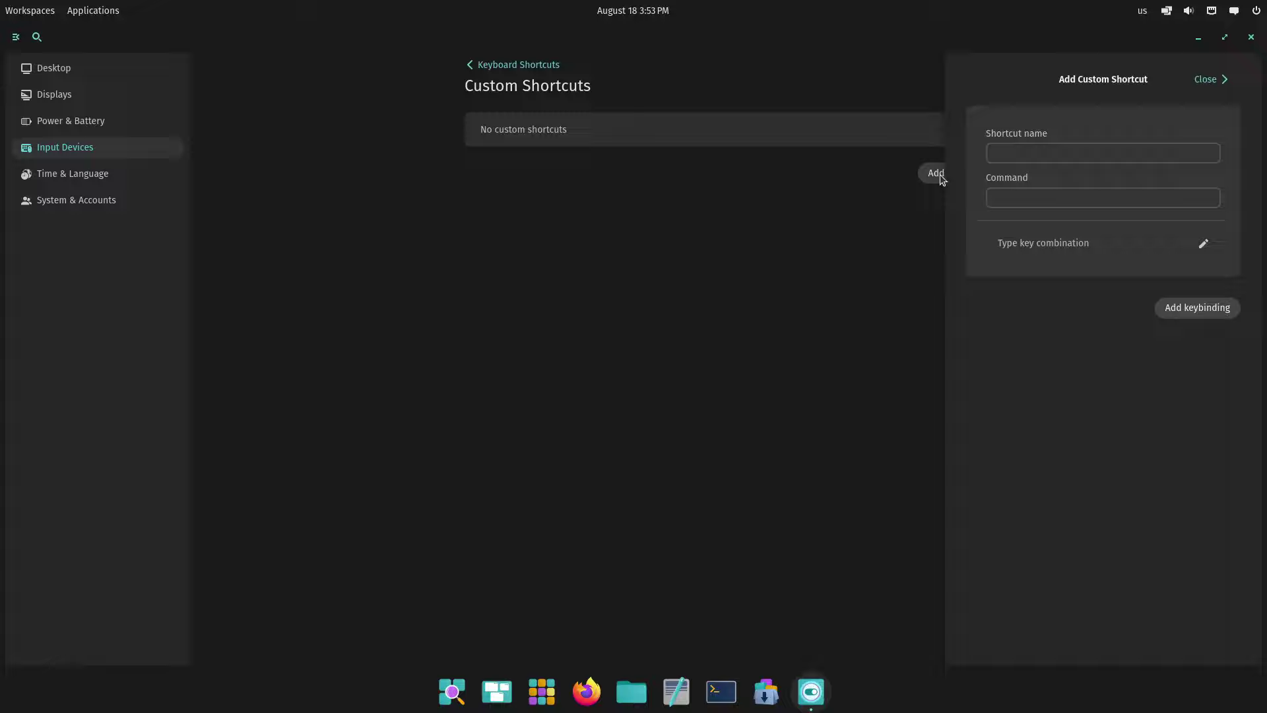
pyautogui.click(1061, 196)
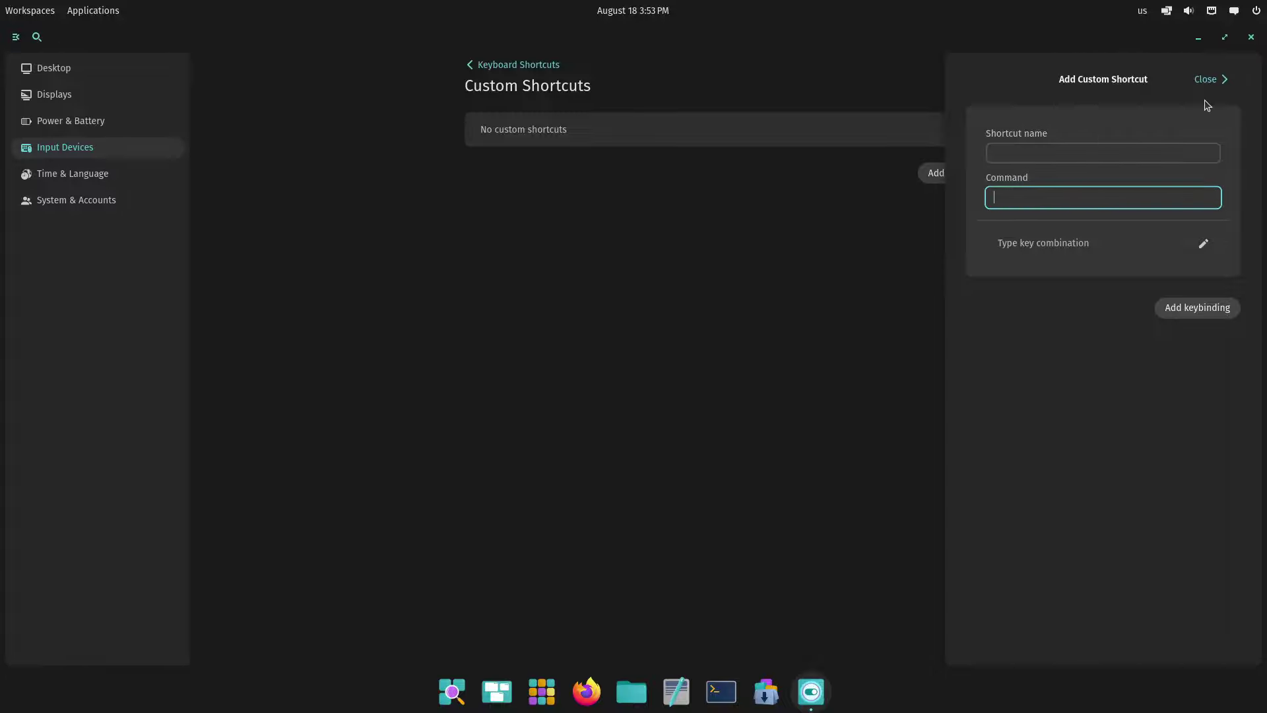
pyautogui.click(1208, 82)
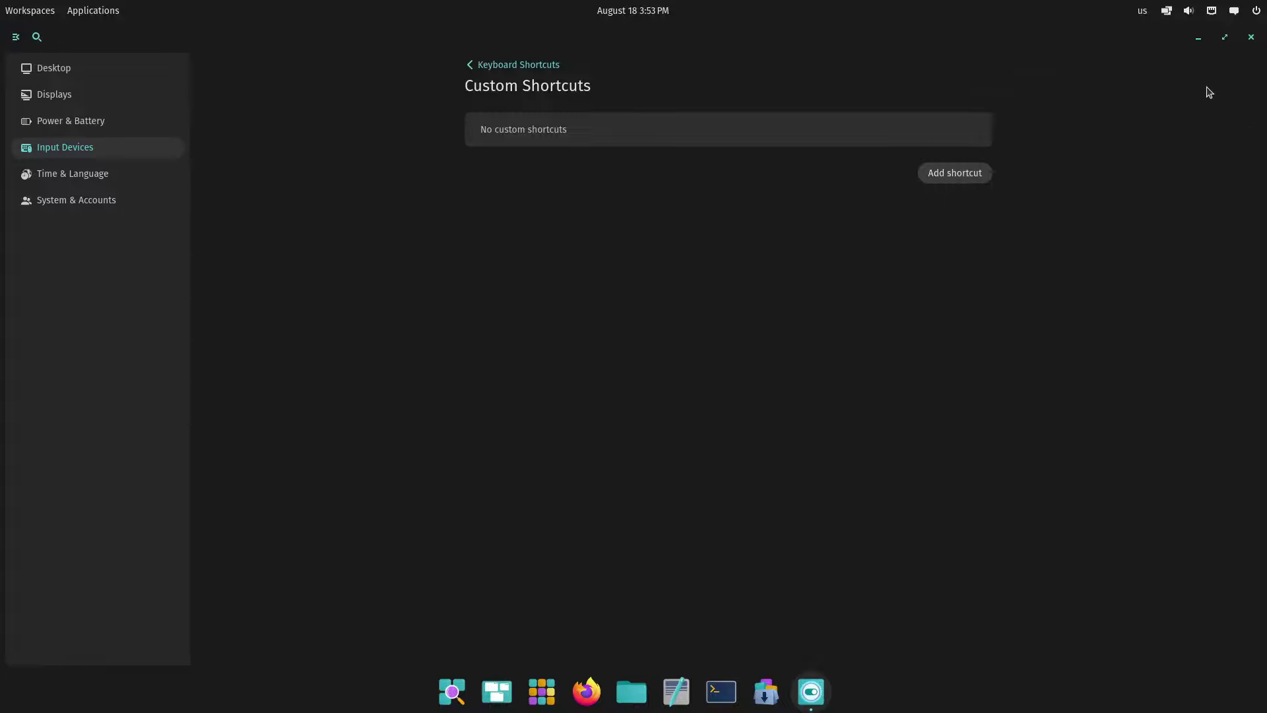
pyautogui.click(109, 156)
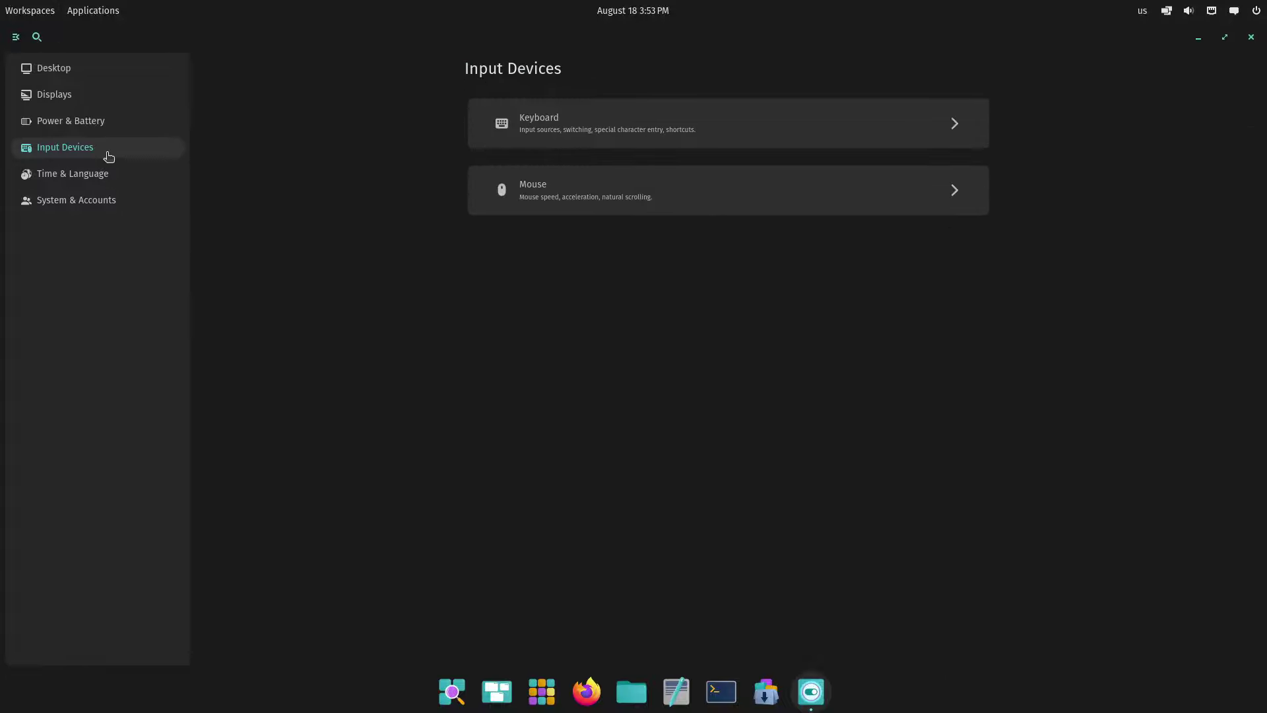
pyautogui.click(595, 182)
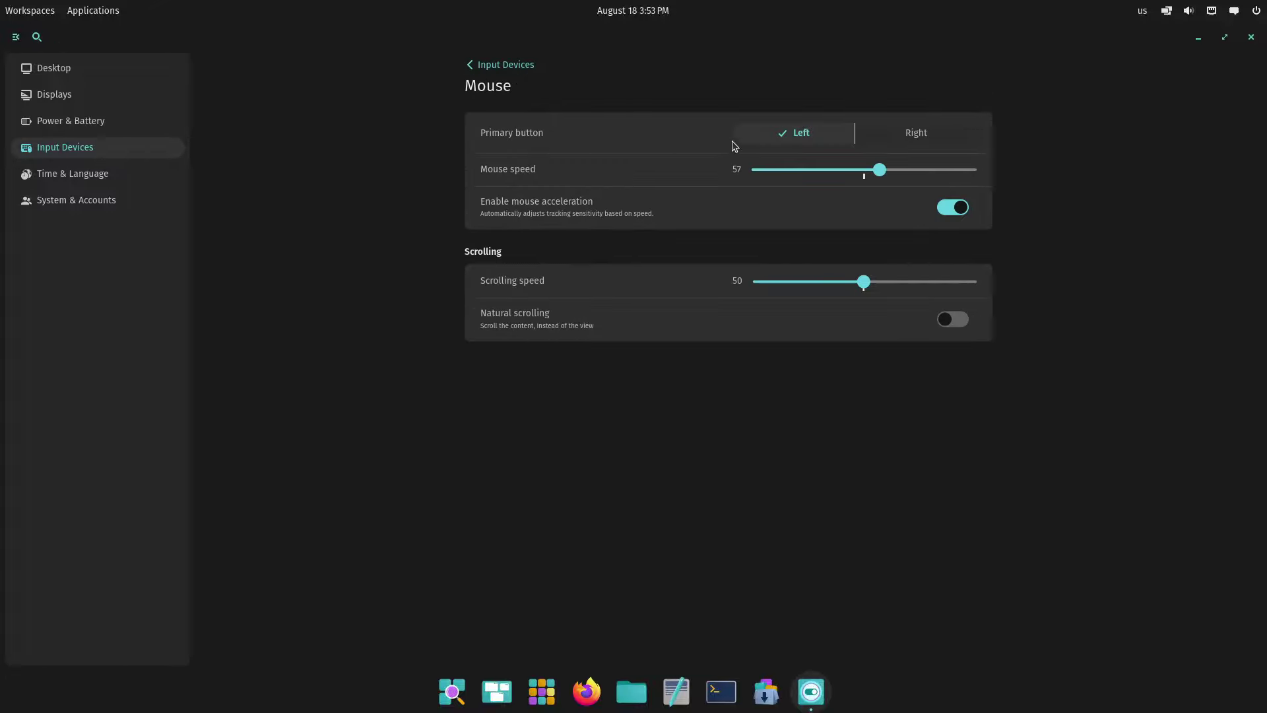
# Set the time zone to America/Los_Angeles in the Date & Time settings
pyautogui.click(46, 175)
pyautogui.click(573, 129)
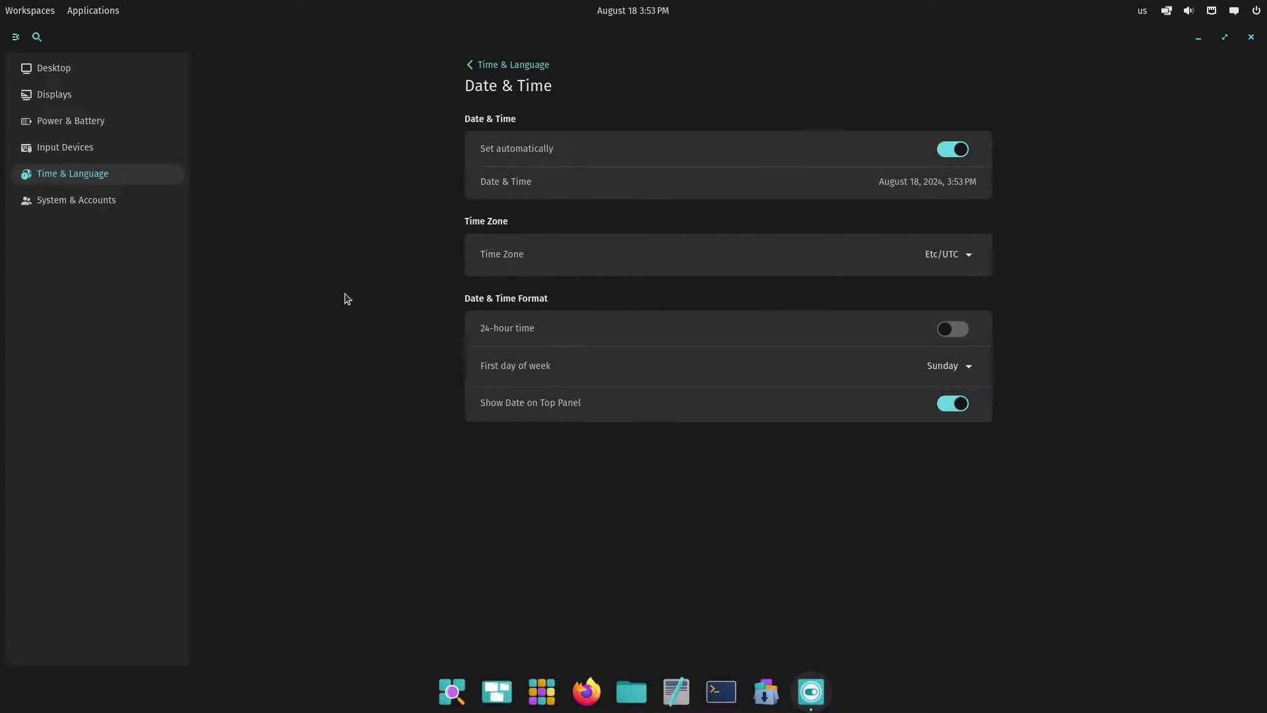
pyautogui.click(962, 255)
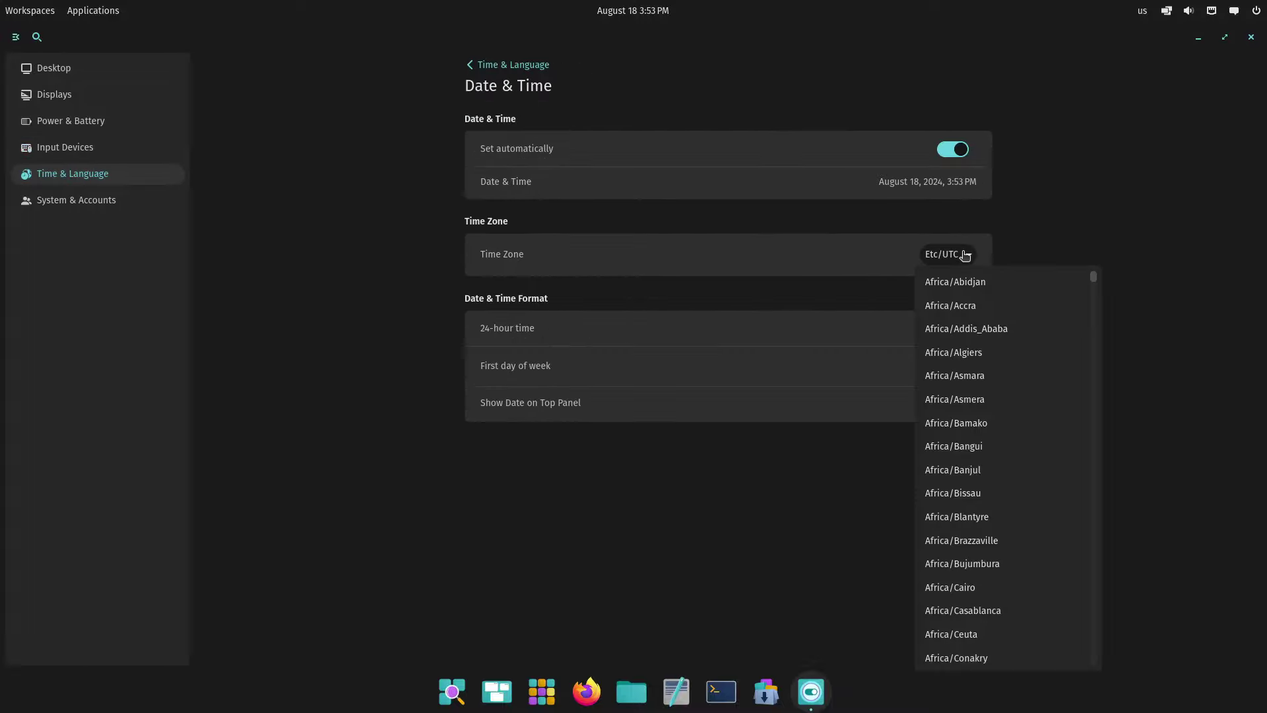
pyautogui.scroll(-2, 1004, 417)
pyautogui.moveTo(1093, 280); pyautogui.dragTo(1090, 402)
pyautogui.scroll(-3, 1049, 468)
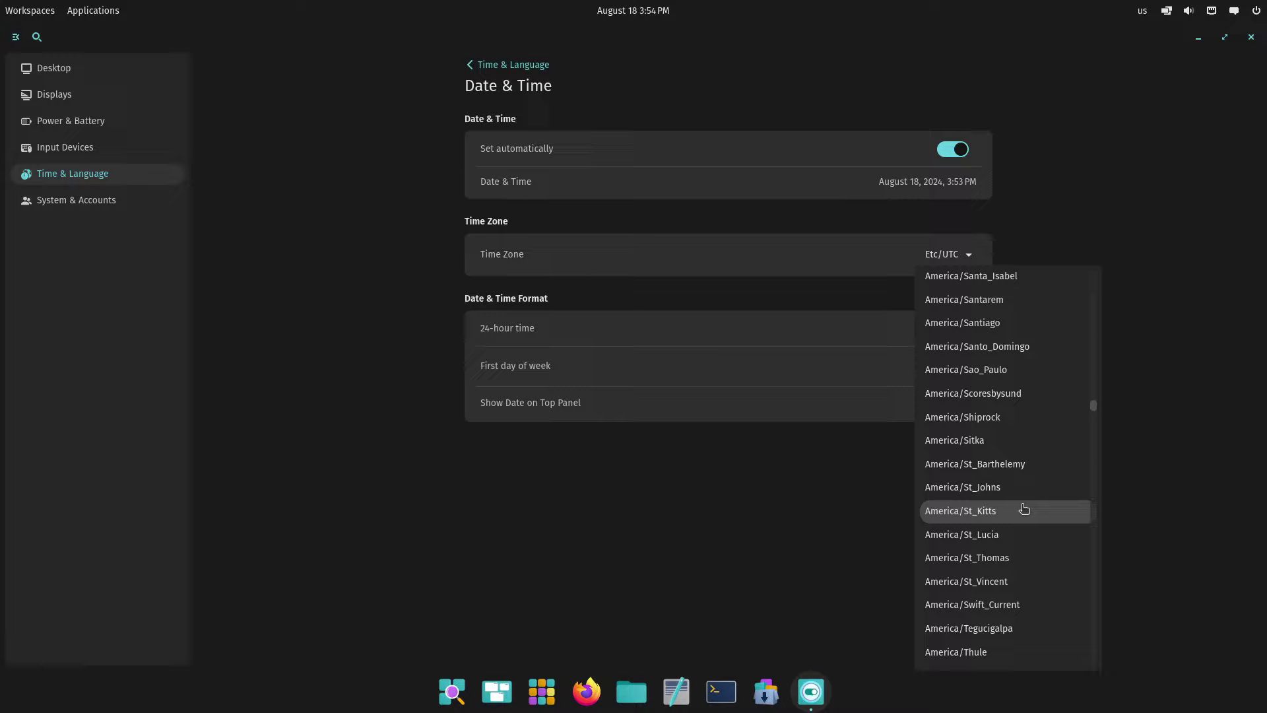
pyautogui.scroll(-5, 1027, 462)
pyautogui.scroll(-5, 982, 559)
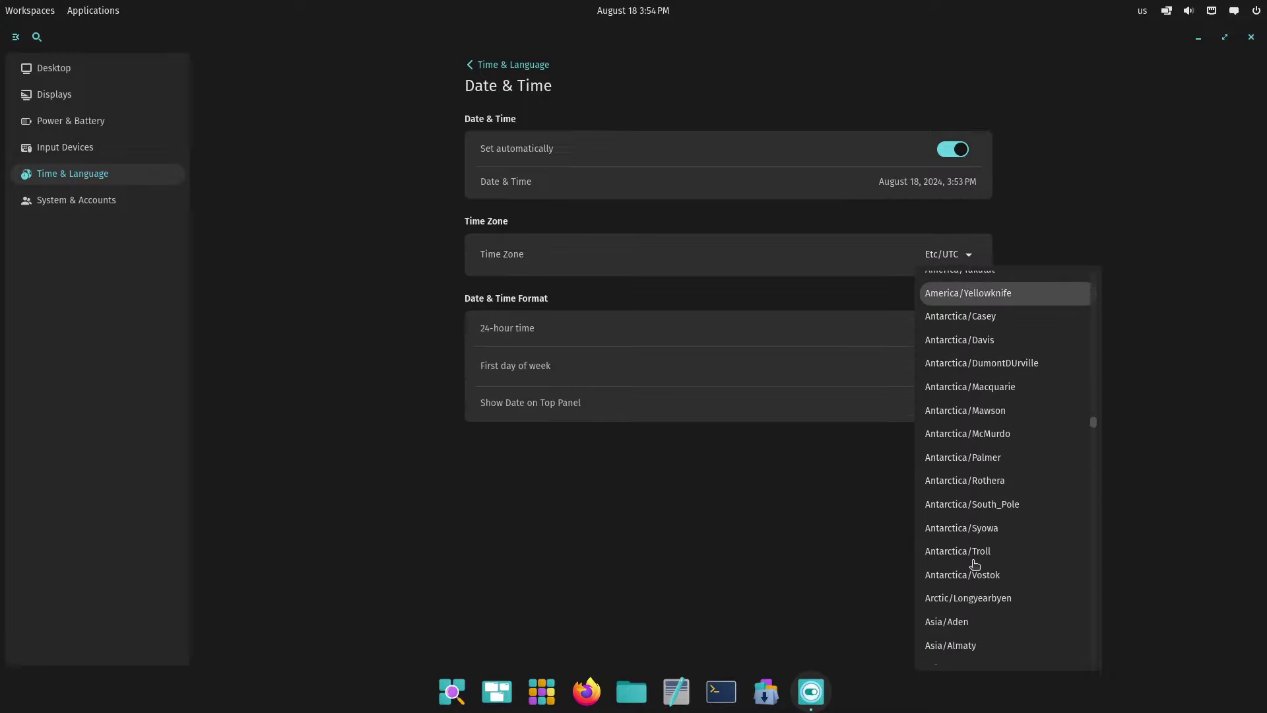
pyautogui.scroll(3, 975, 564)
pyautogui.scroll(5, 974, 565)
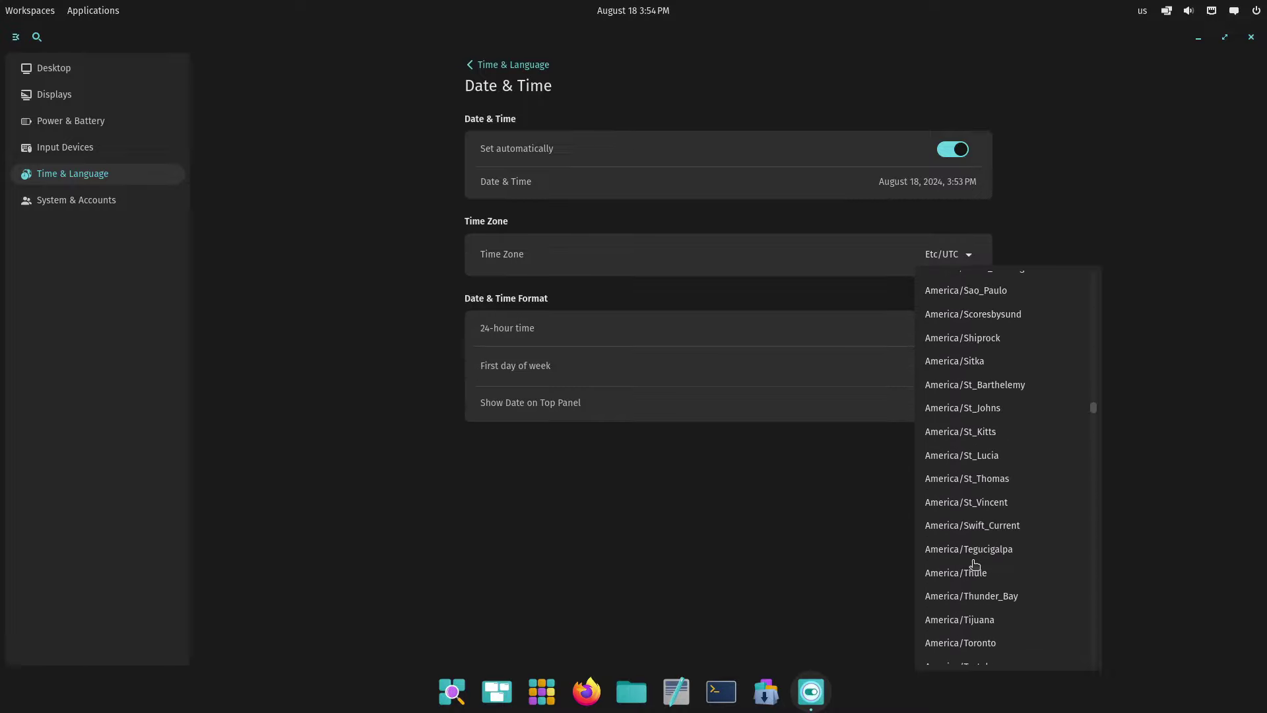
pyautogui.scroll(10, 974, 564)
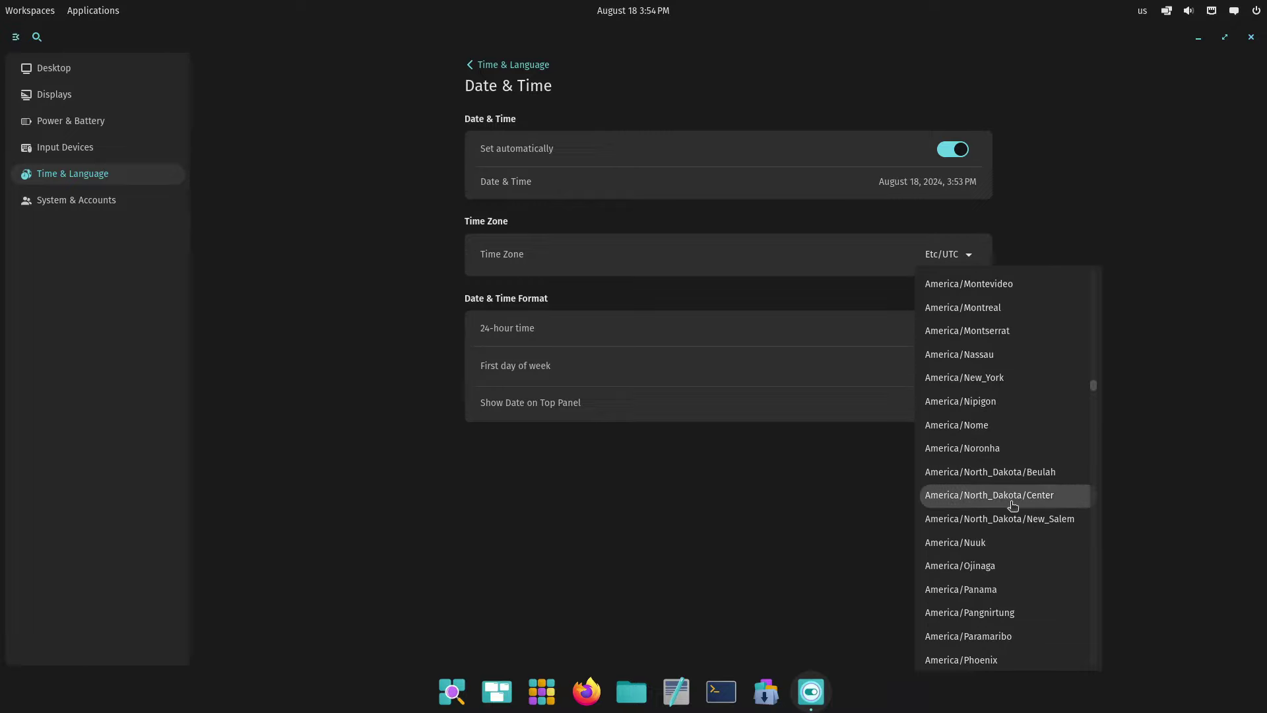
pyautogui.scroll(3, 1012, 505)
pyautogui.scroll(9, 1013, 505)
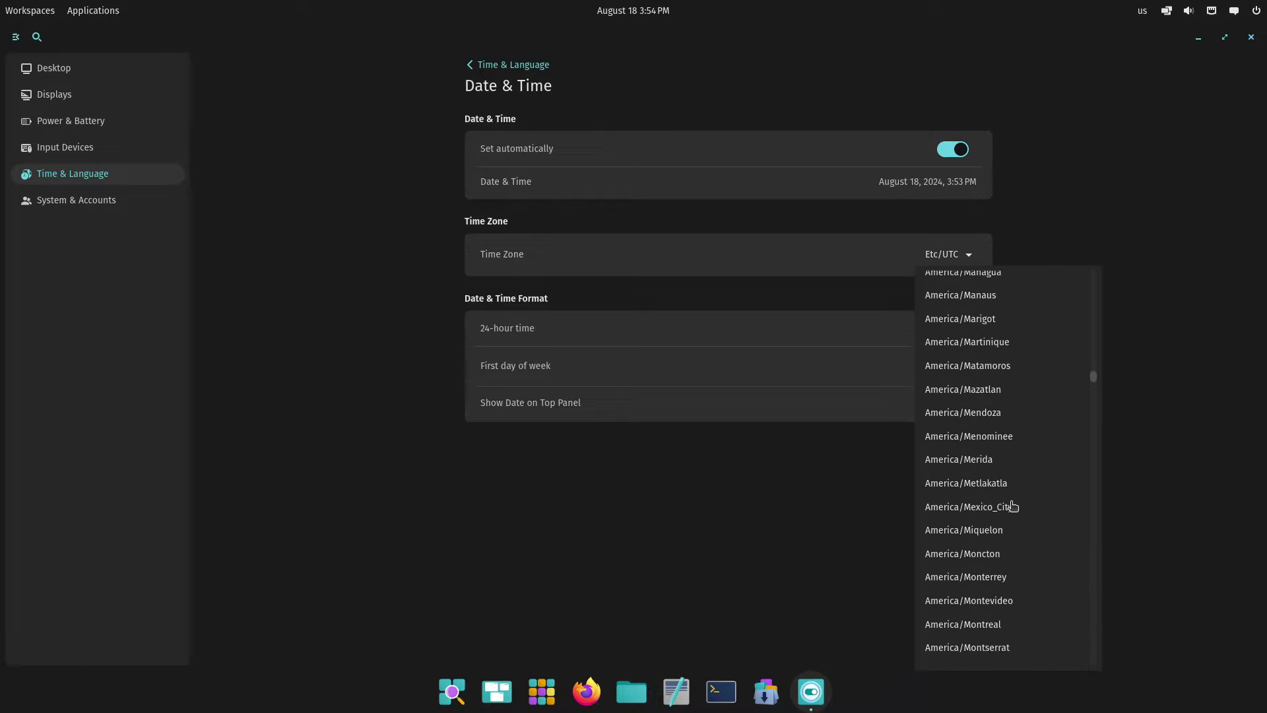
pyautogui.click(988, 337)
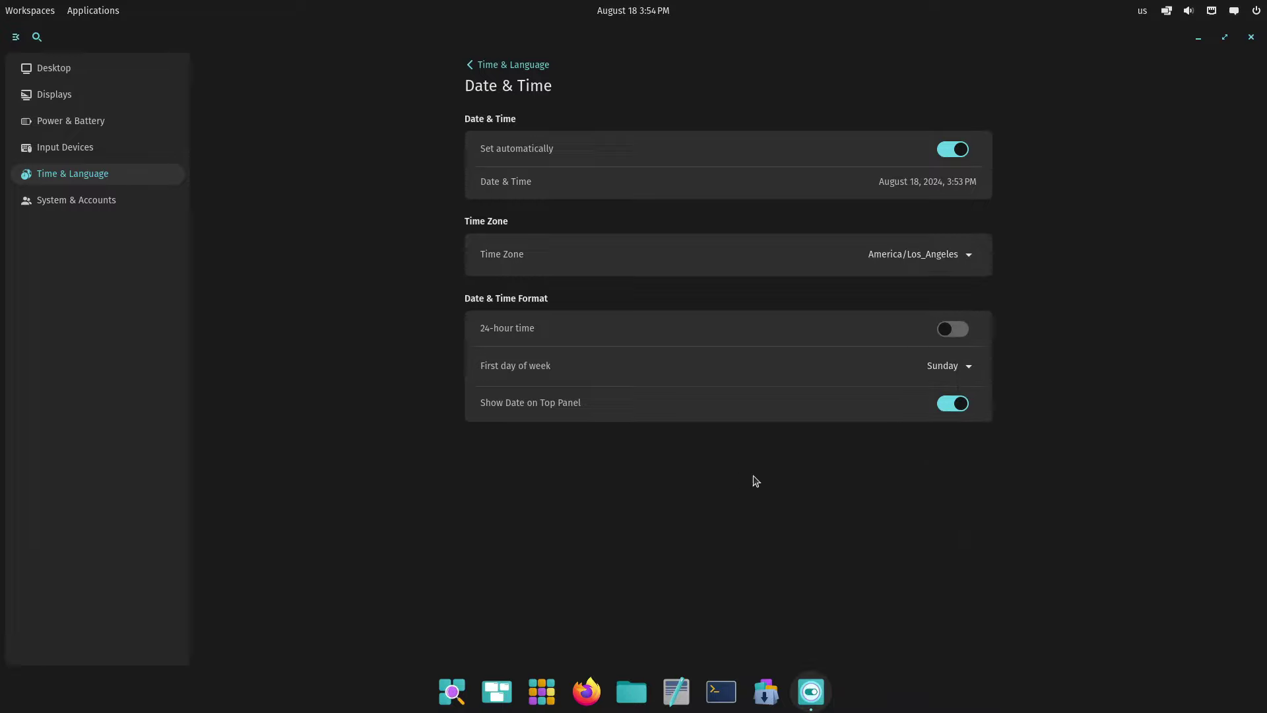
# Toggle 24-hour time on and back to 12-hour, and check today's date in the panel calendar
pyautogui.click(903, 319)
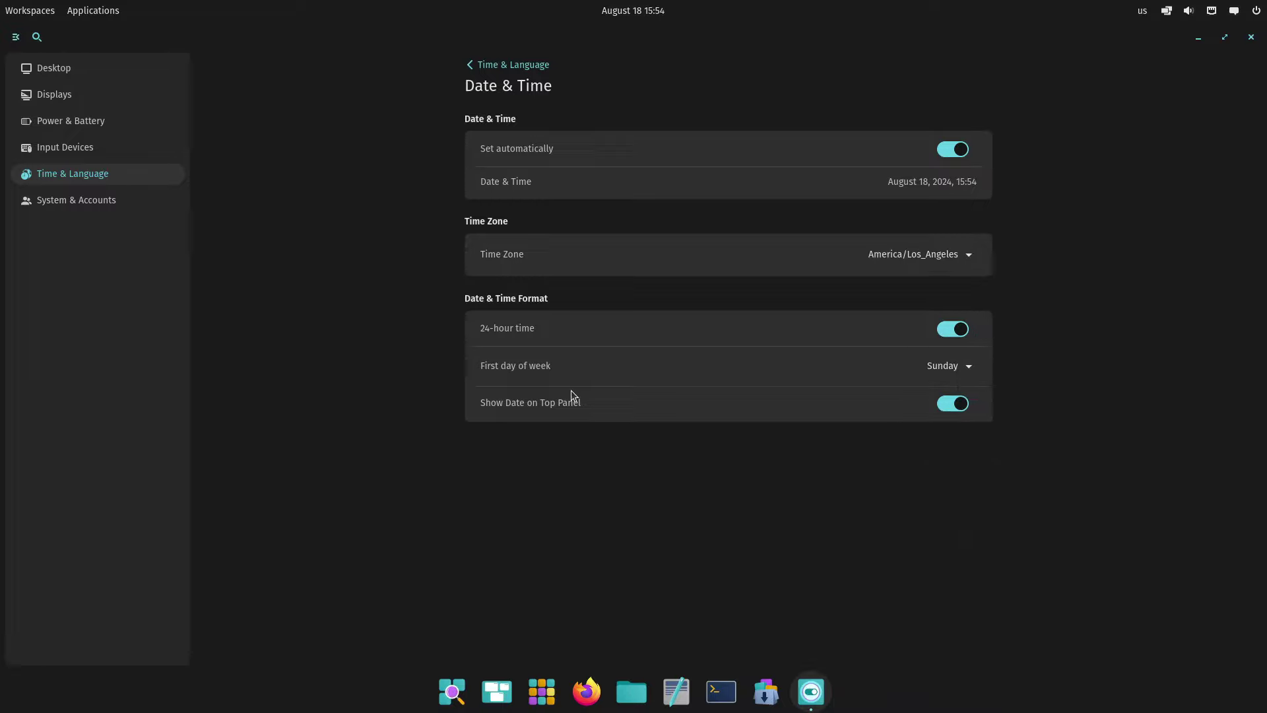
pyautogui.click(967, 334)
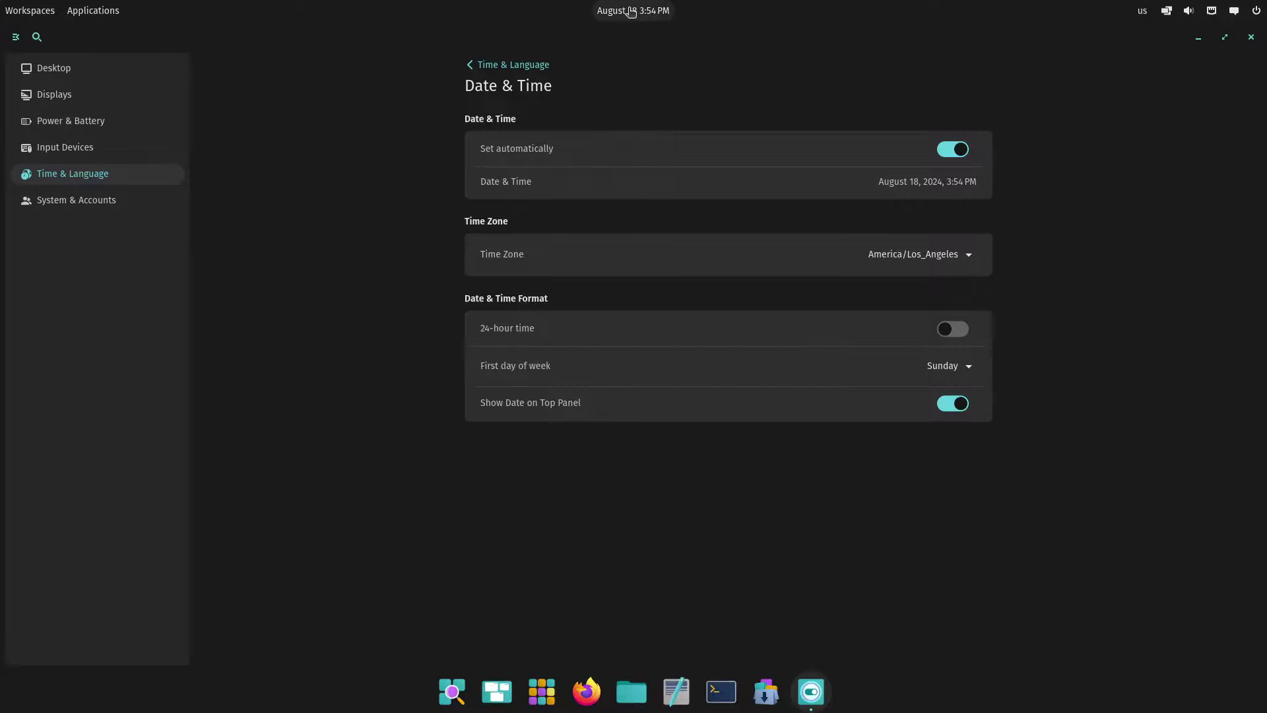
pyautogui.click(605, 13)
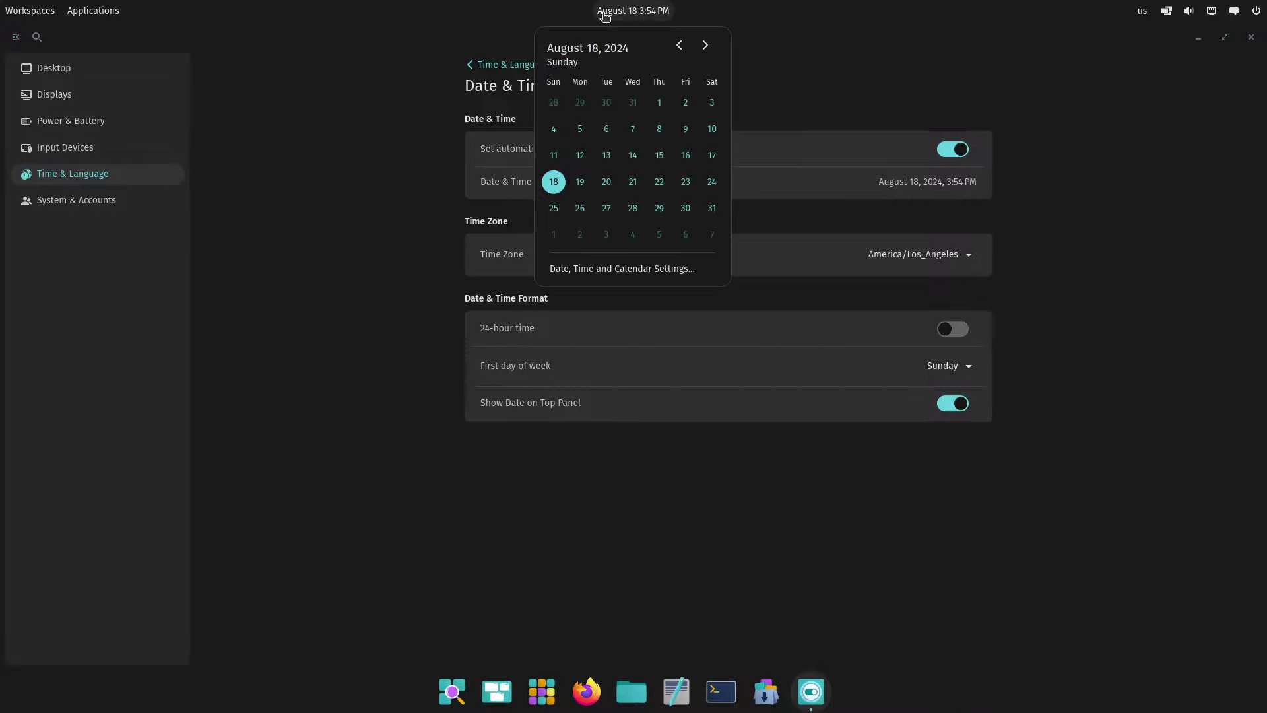
pyautogui.click(605, 13)
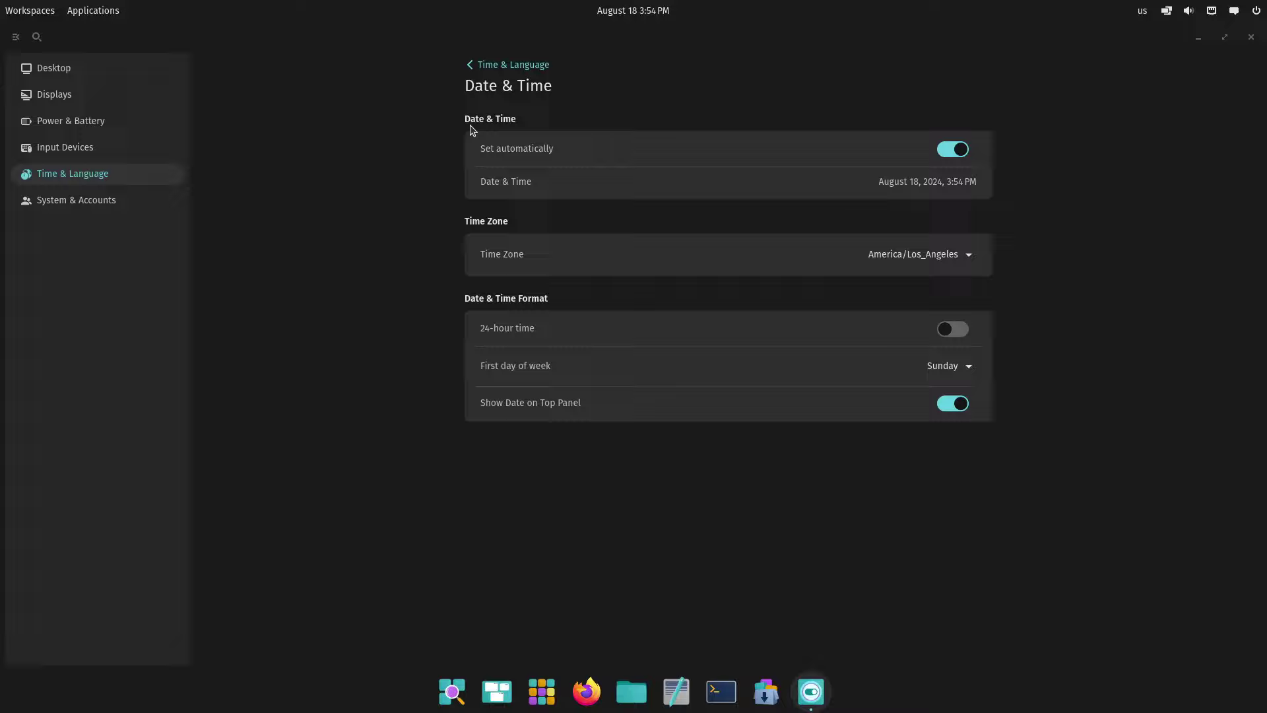
# Turn off automatic date and time, revisit Date & Time from the calendar, then go to System & Accounts
pyautogui.click(945, 157)
pyautogui.click(615, 8)
pyautogui.click(634, 274)
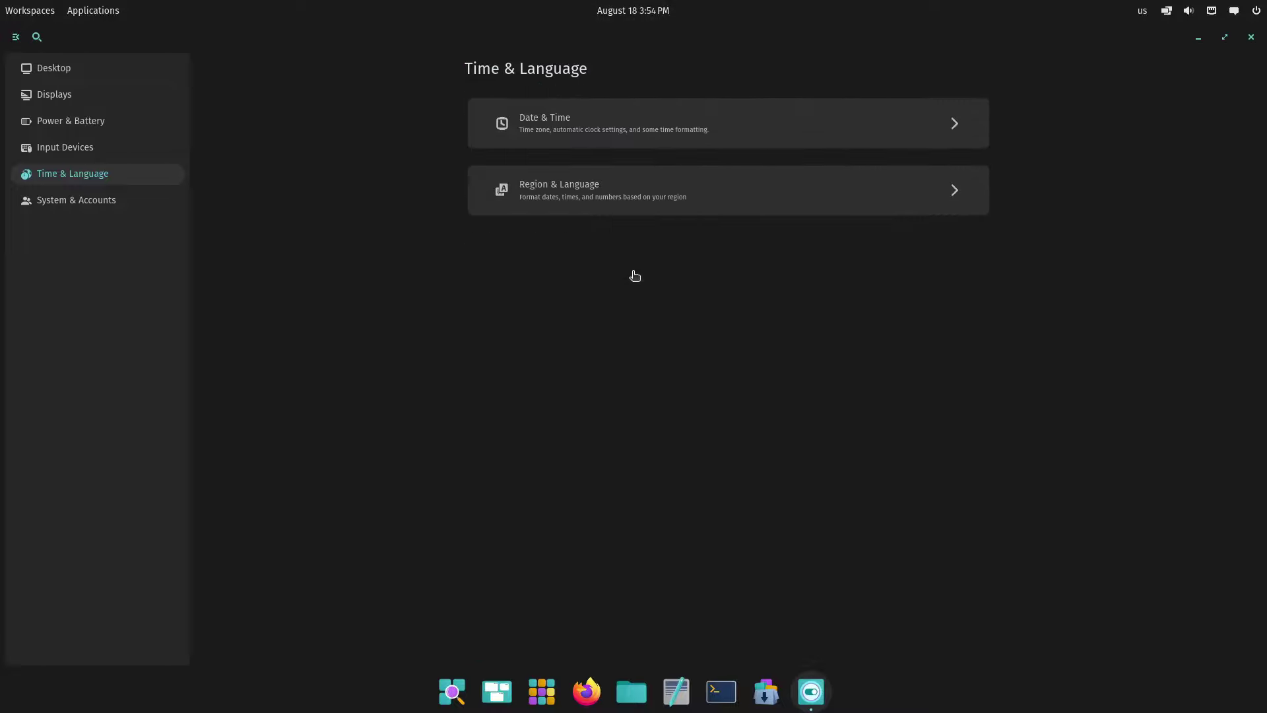
pyautogui.click(625, 133)
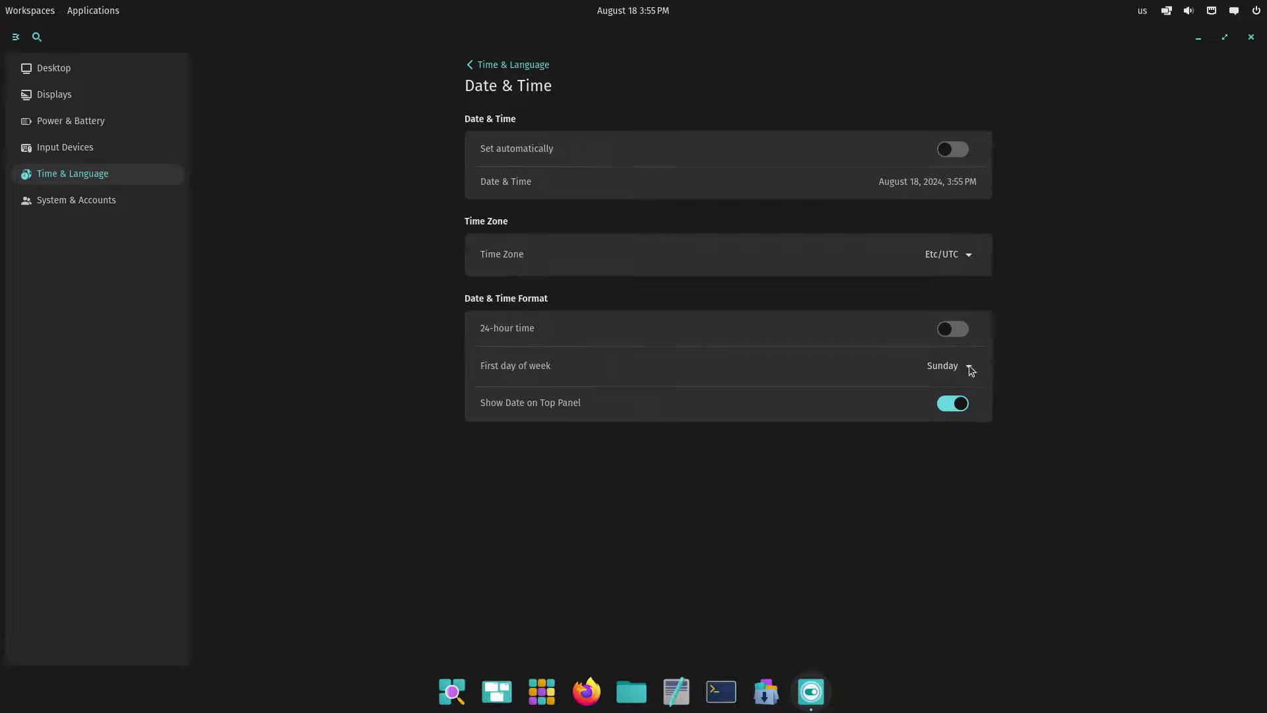
pyautogui.click(944, 254)
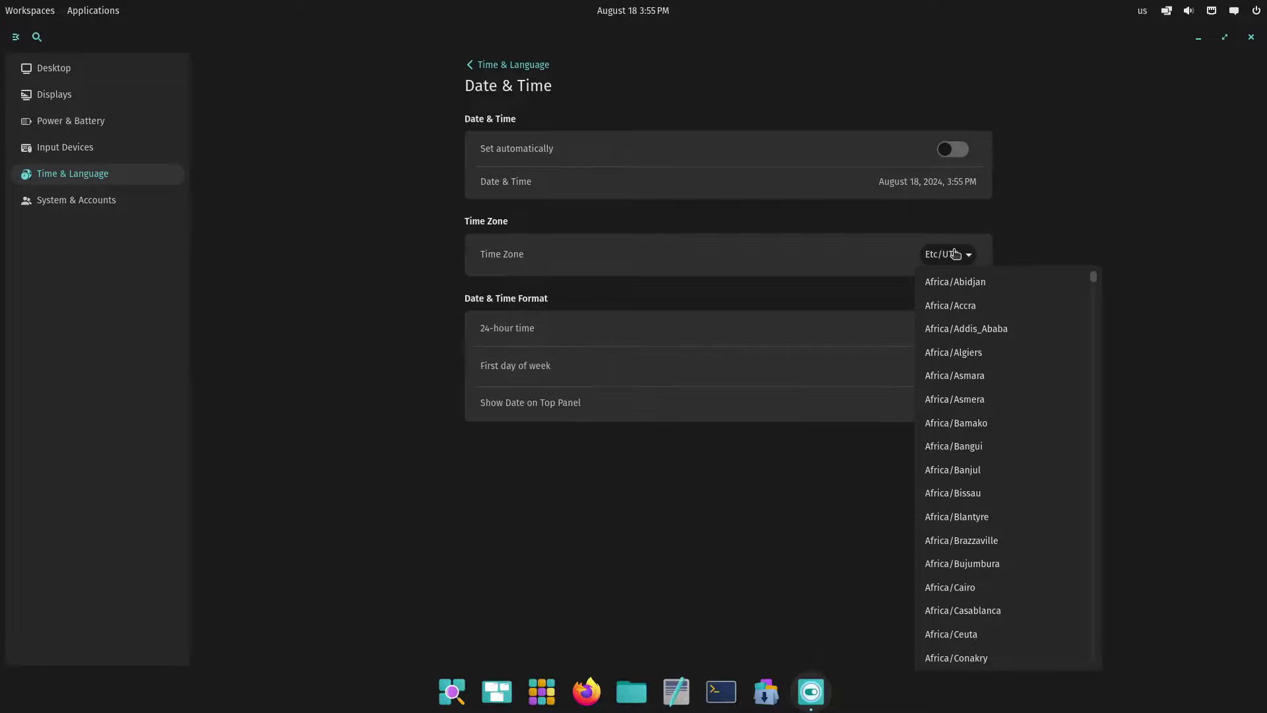
pyautogui.click(954, 254)
pyautogui.click(955, 254)
pyautogui.click(955, 254)
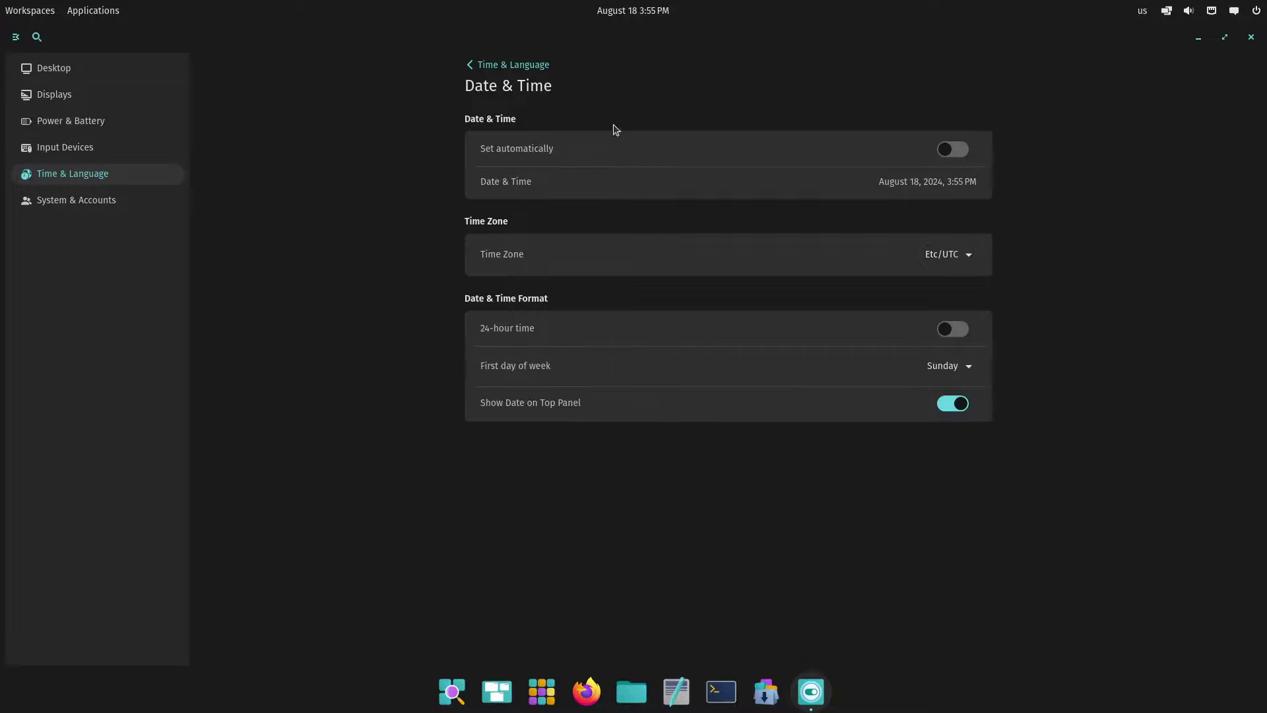
pyautogui.click(57, 205)
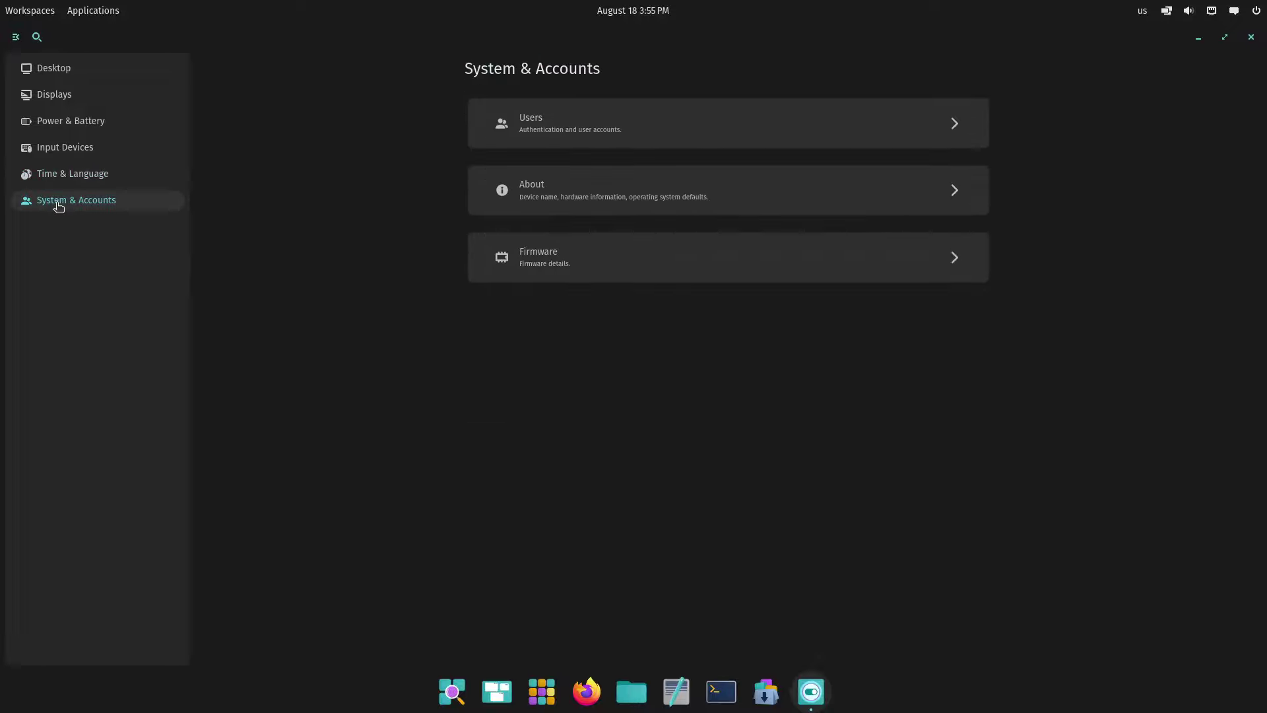
# Review the Users, About and Firmware pages, then close the Settings window
pyautogui.click(614, 125)
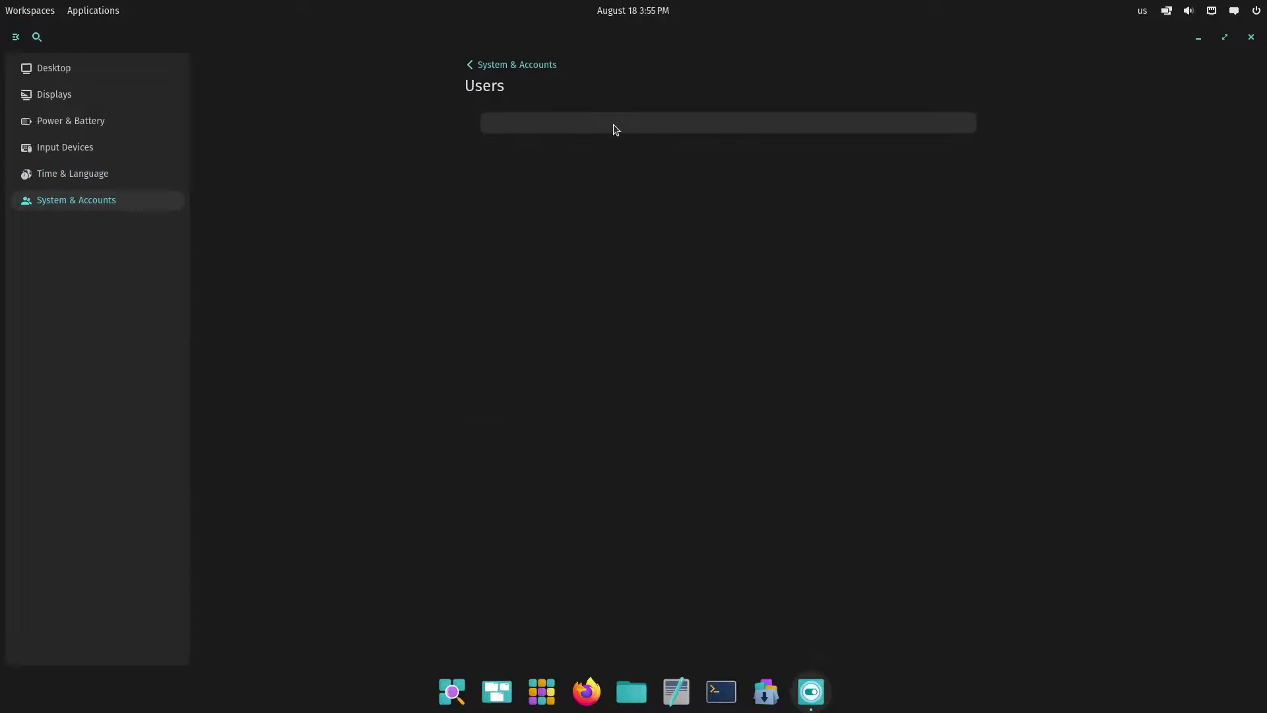
pyautogui.click(41, 208)
pyautogui.click(645, 187)
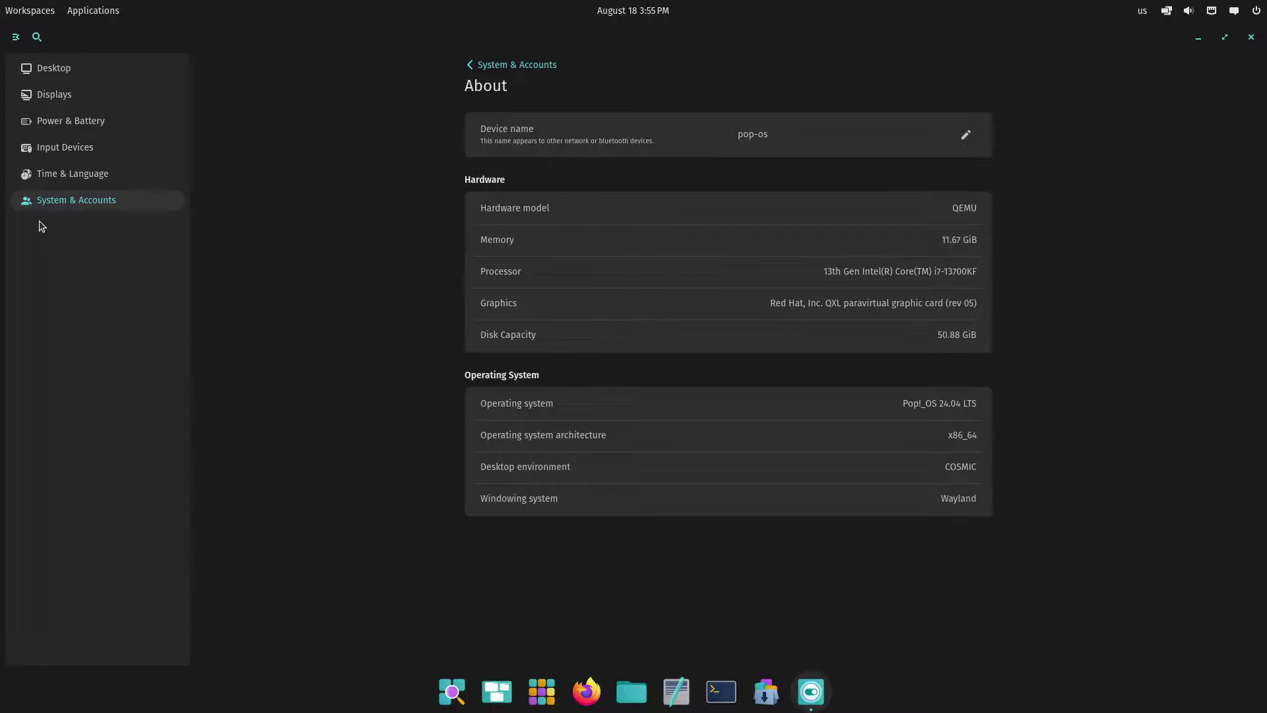
pyautogui.click(51, 209)
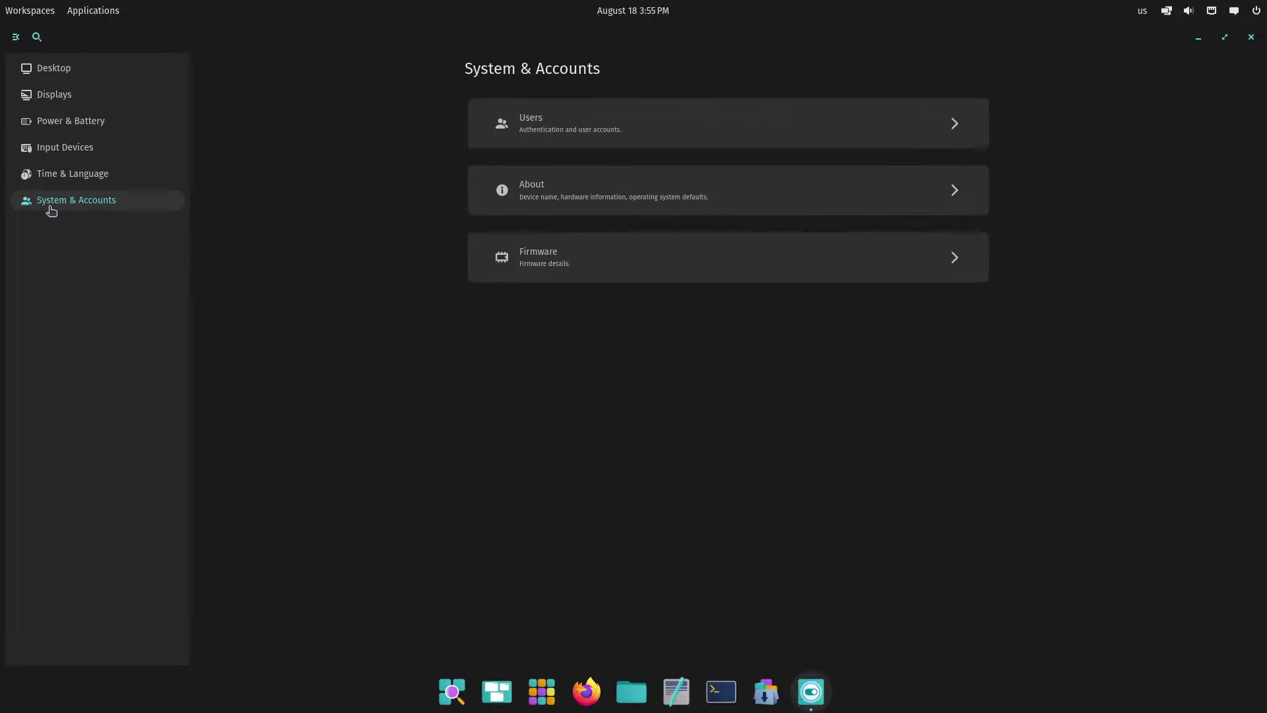
pyautogui.click(625, 262)
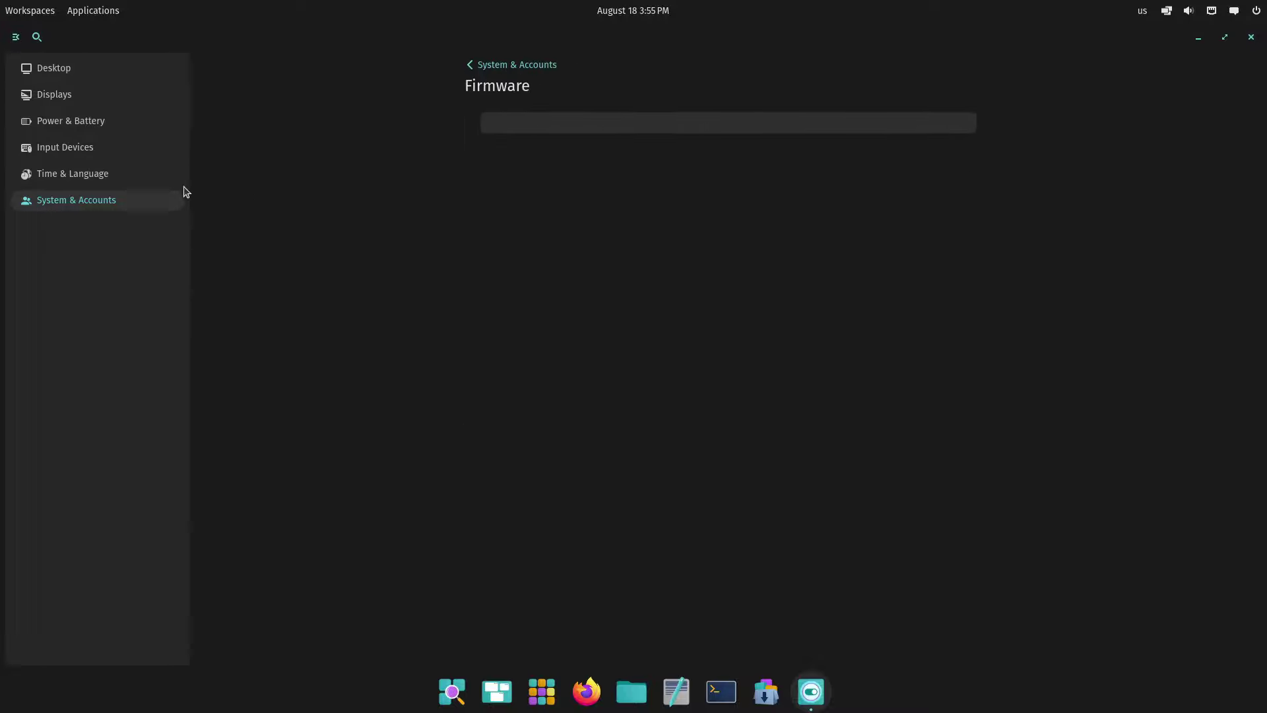
pyautogui.click(1247, 35)
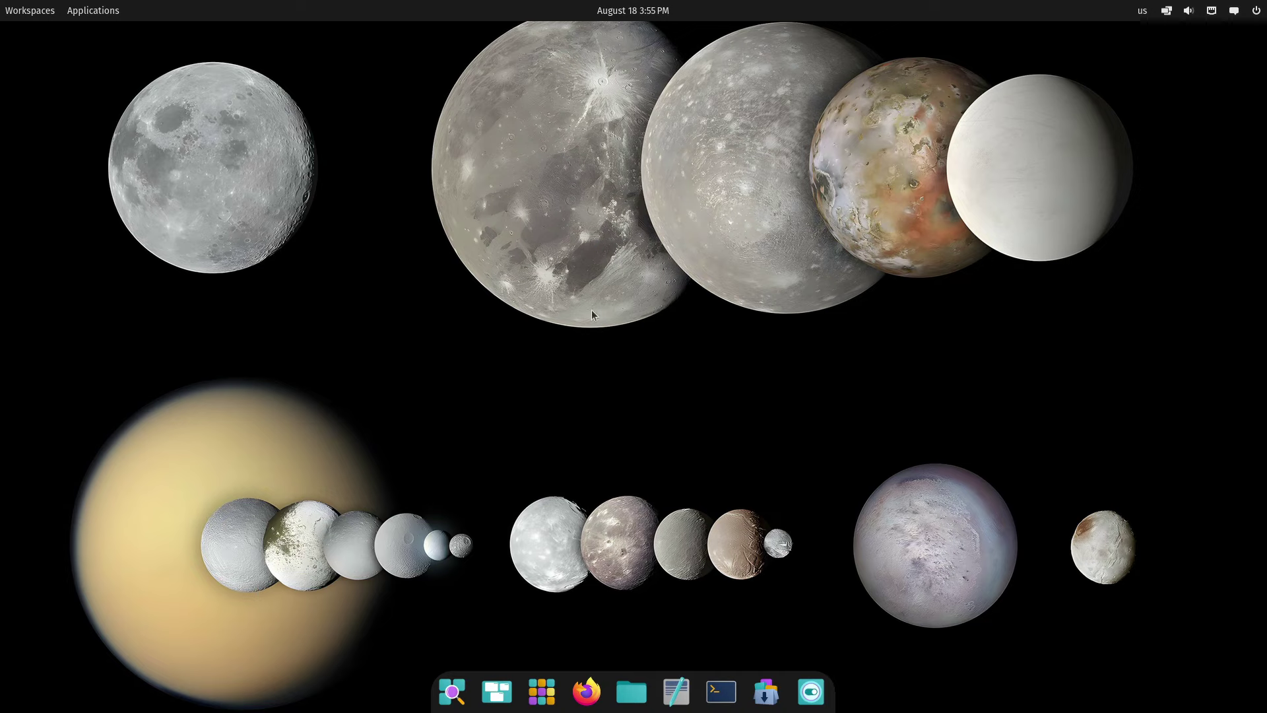
pyautogui.click(1234, 11)
pyautogui.click(1234, 11)
pyautogui.click(1234, 11)
pyautogui.click(1237, 45)
pyautogui.click(1236, 45)
pyautogui.click(1257, 10)
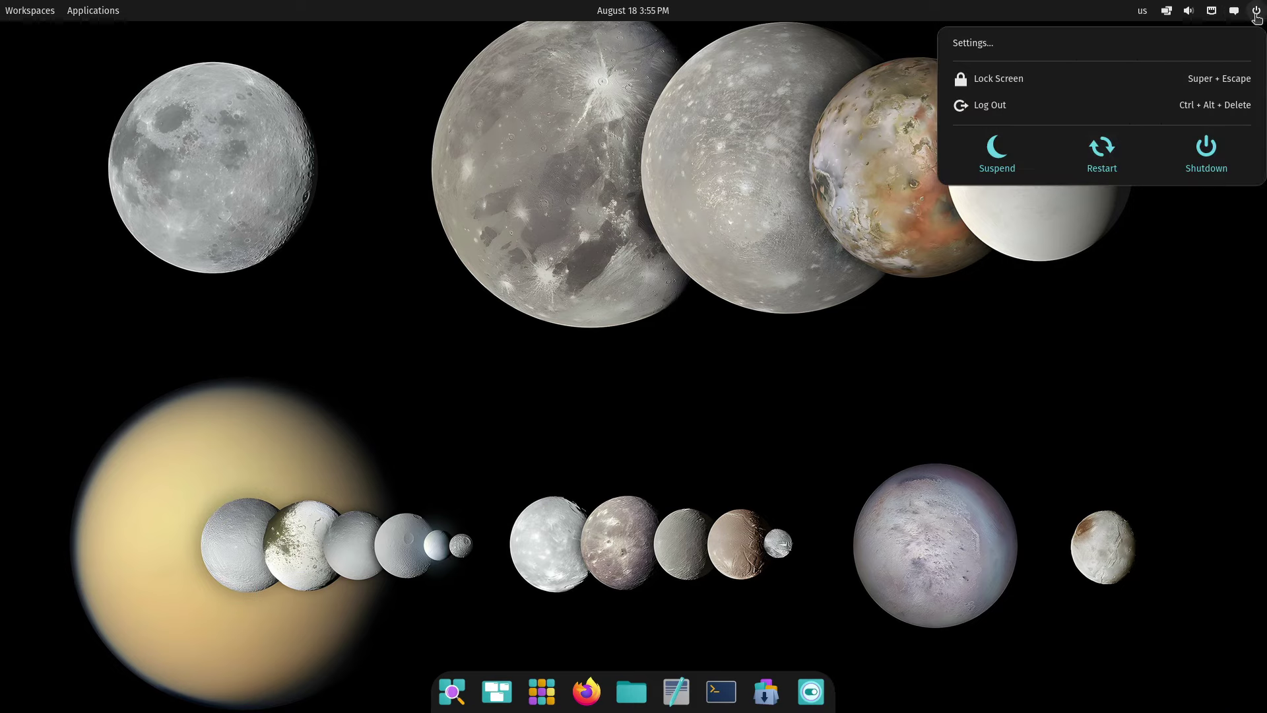
pyautogui.click(1257, 10)
pyautogui.click(1257, 10)
pyautogui.click(1212, 11)
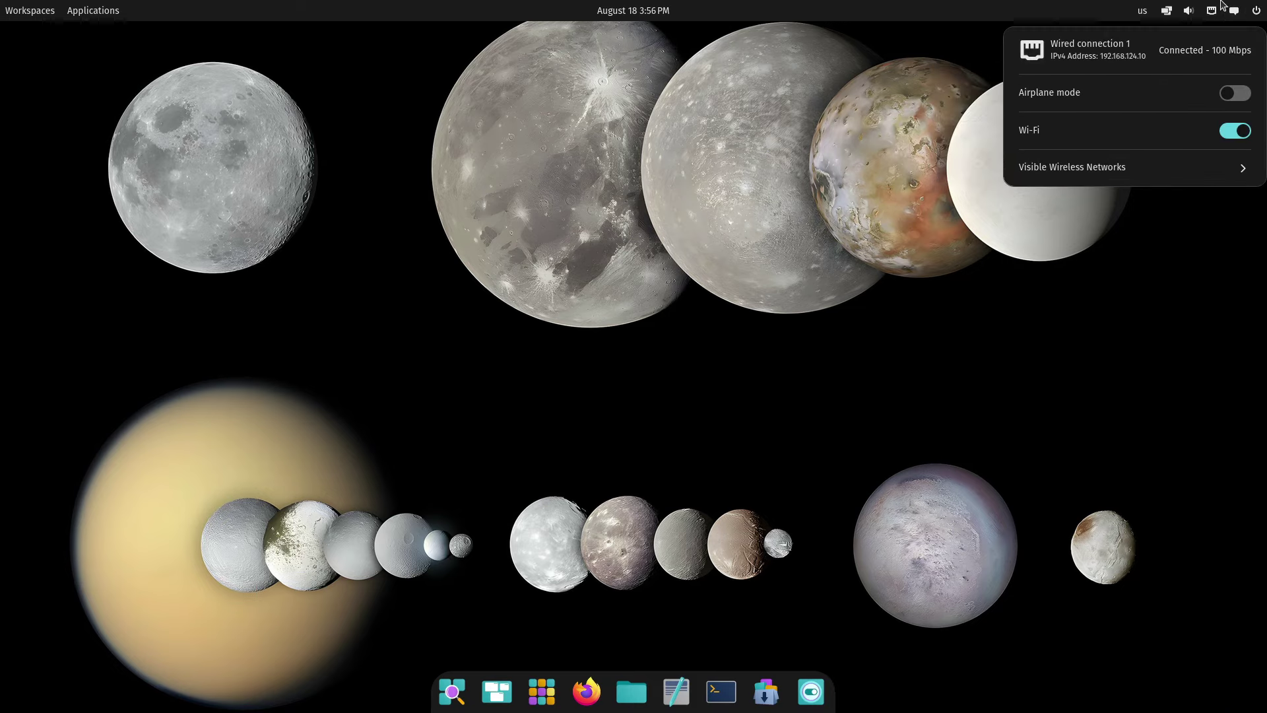
pyautogui.click(1189, 10)
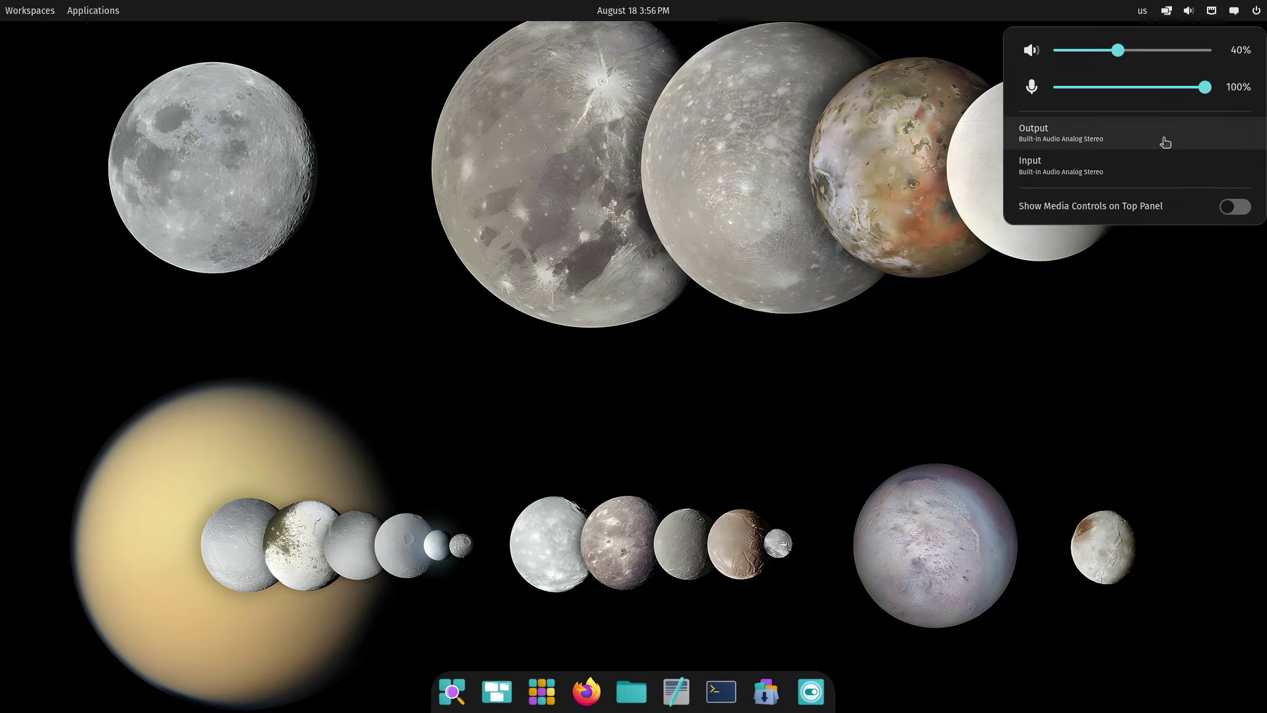
pyautogui.click(1166, 11)
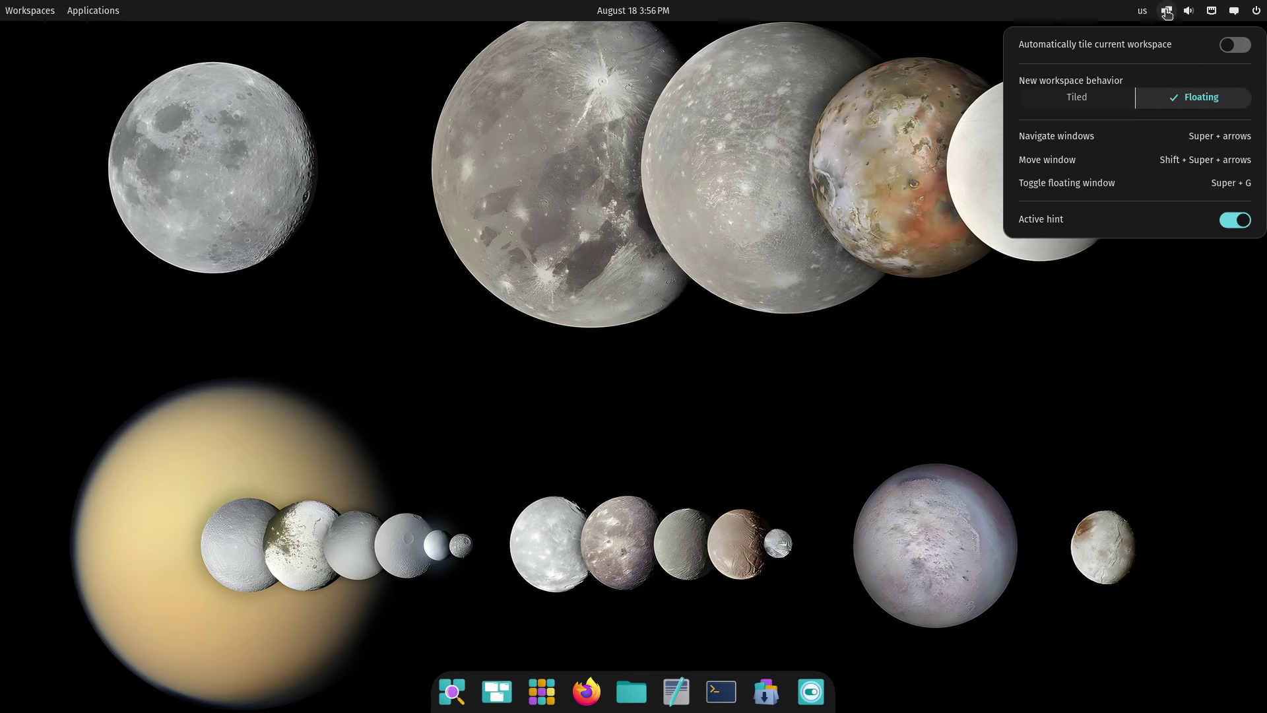
pyautogui.click(1110, 100)
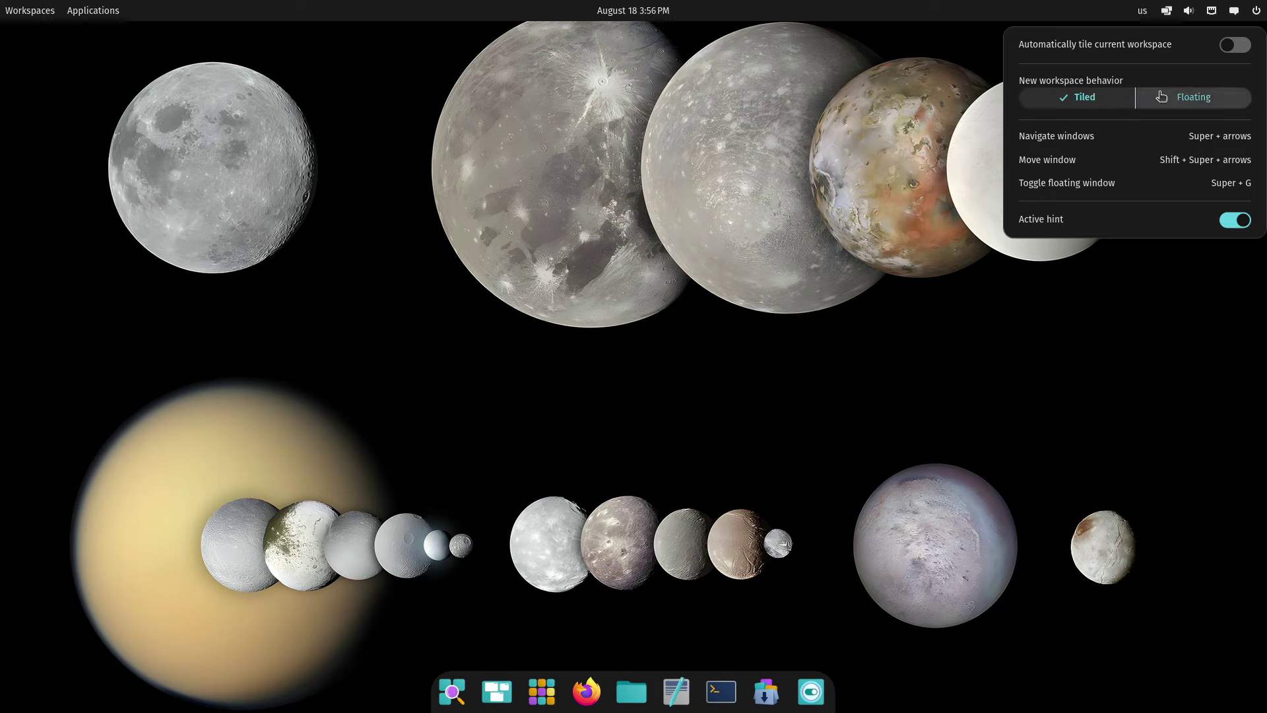
pyautogui.click(1204, 106)
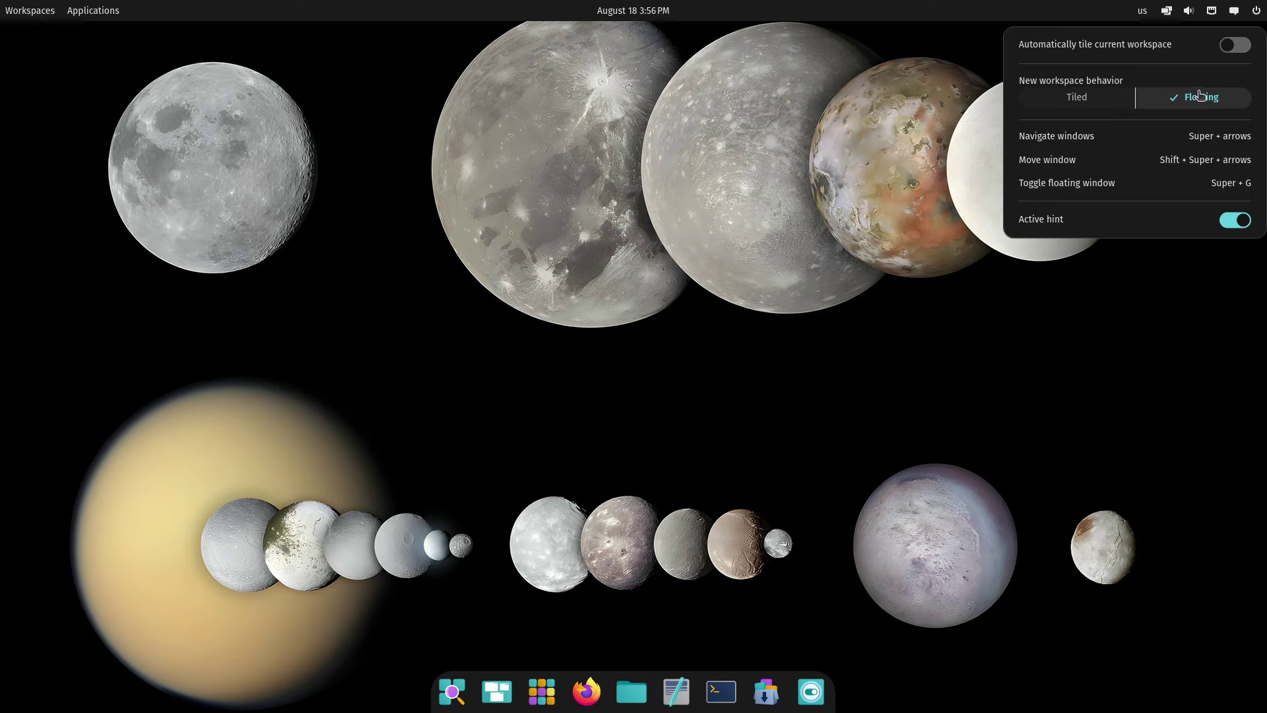
pyautogui.moveTo(1142, 14)
pyautogui.click(1097, 66)
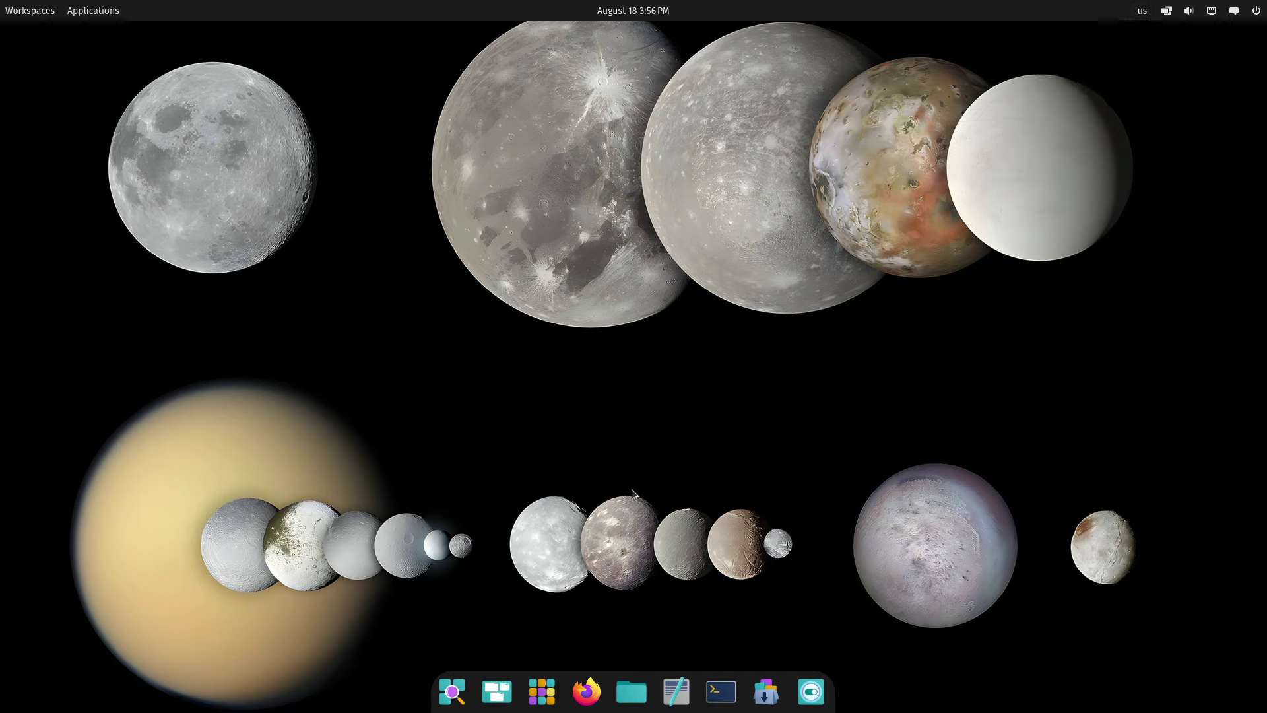
# Browse the App Library's Office, System and Utilities groups, then close the library
pyautogui.click(542, 691)
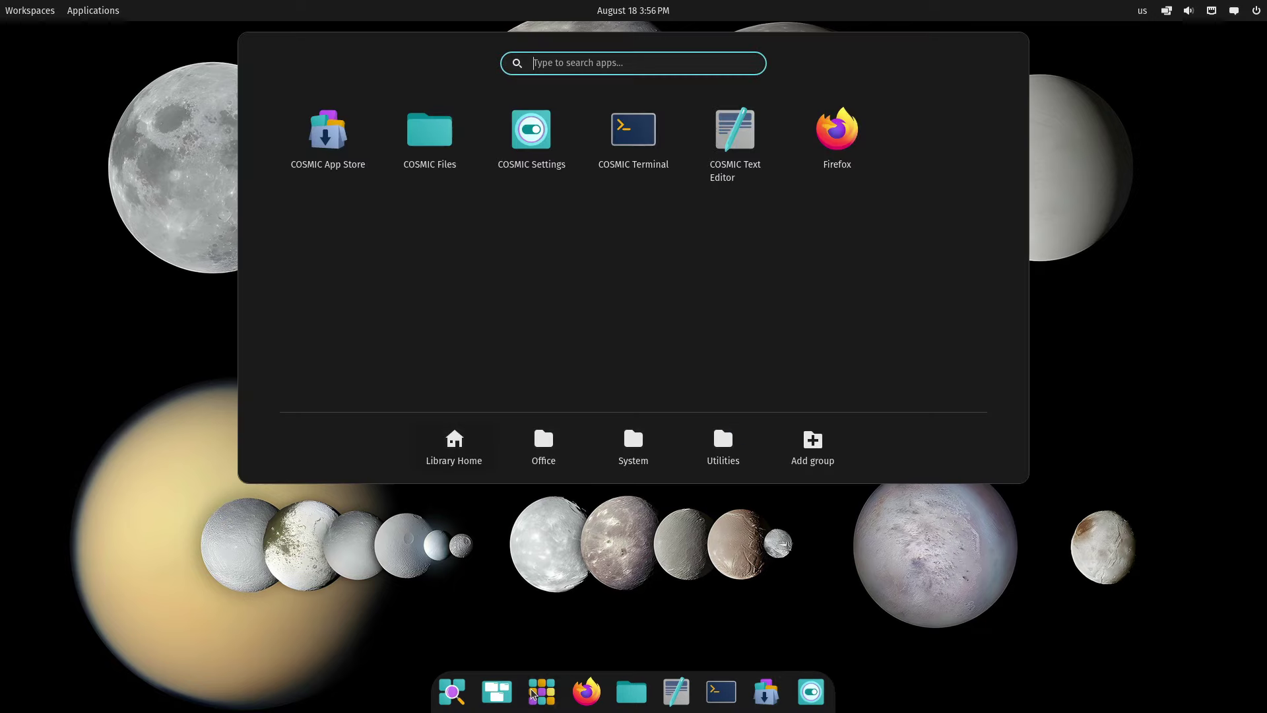
pyautogui.click(544, 448)
pyautogui.click(633, 449)
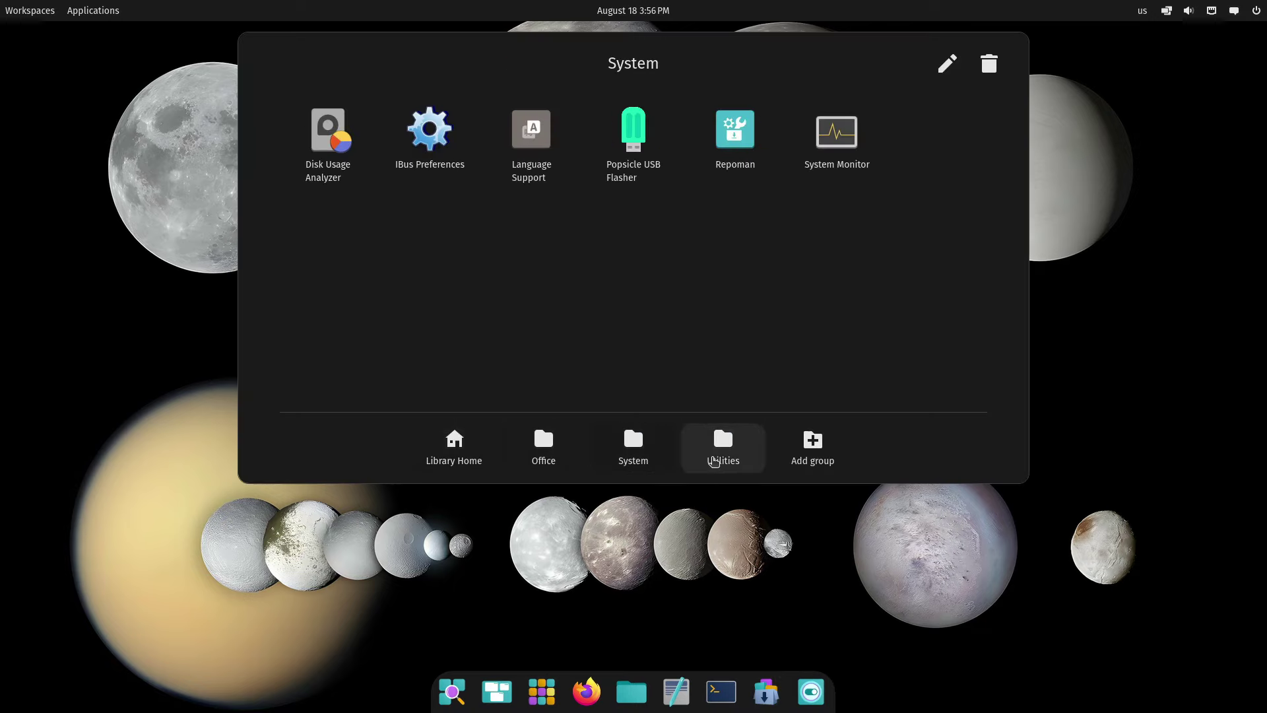
pyautogui.click(720, 457)
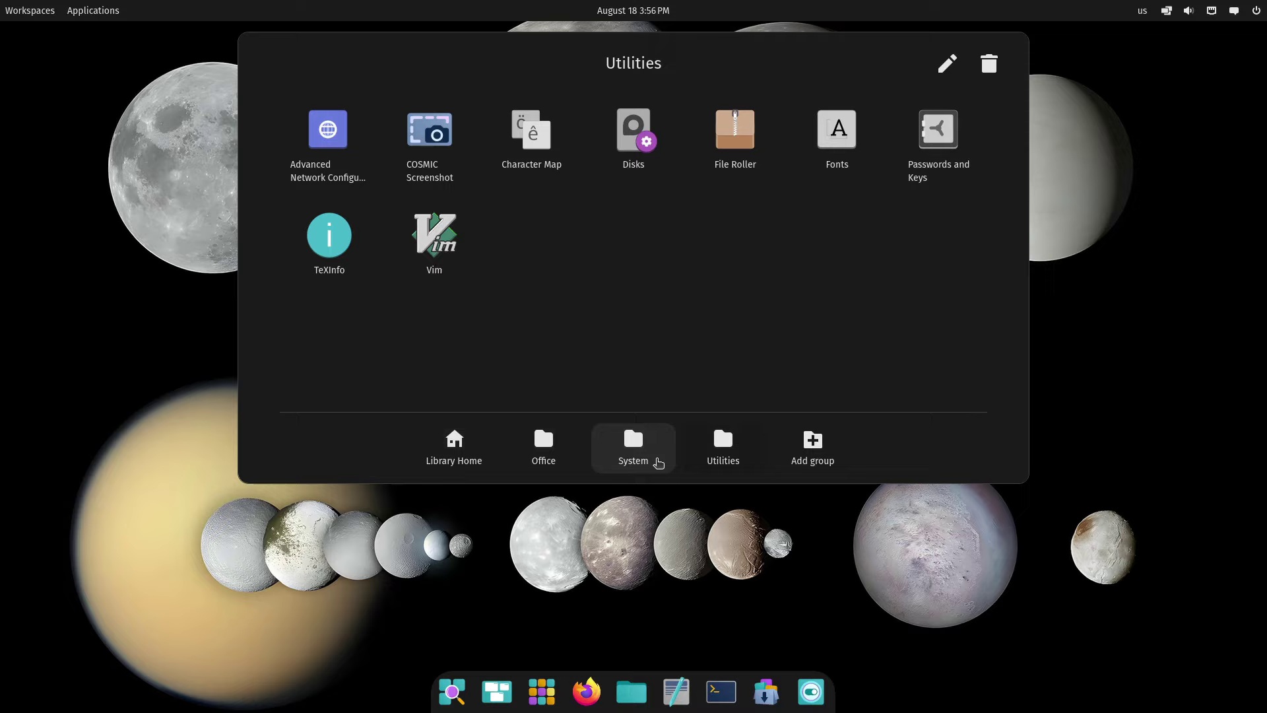
pyautogui.click(658, 461)
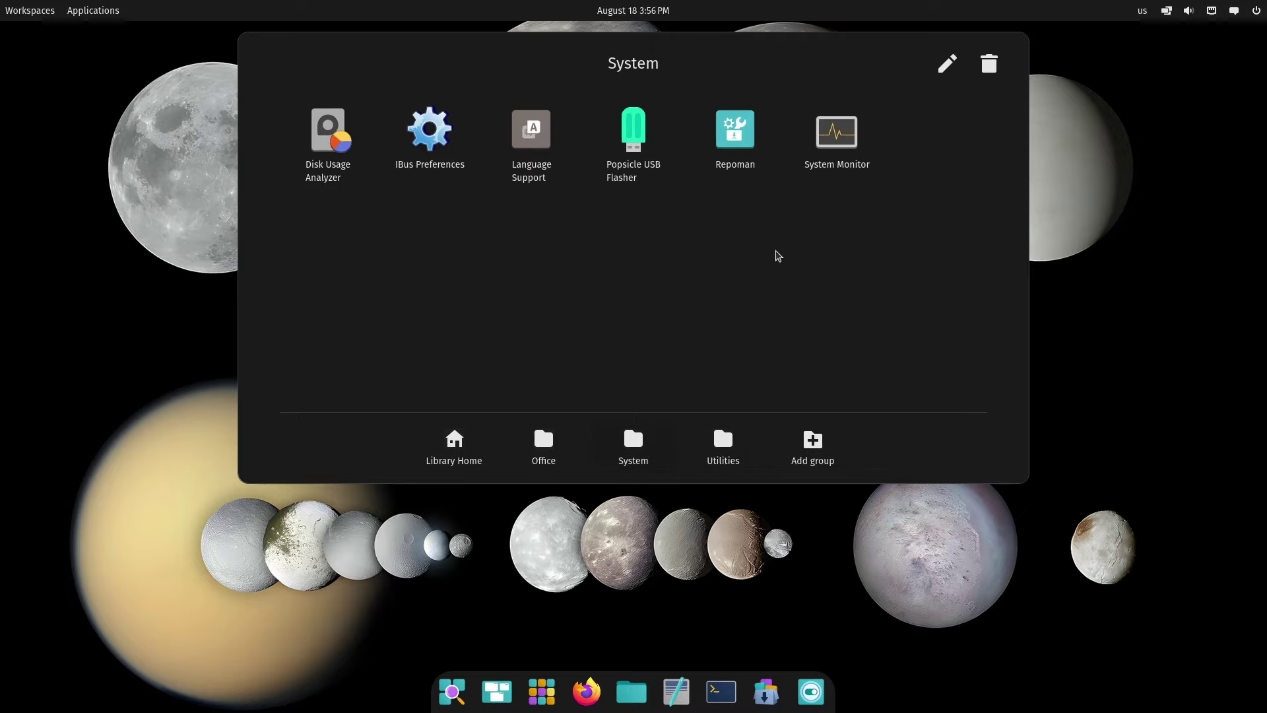
pyautogui.click(525, 699)
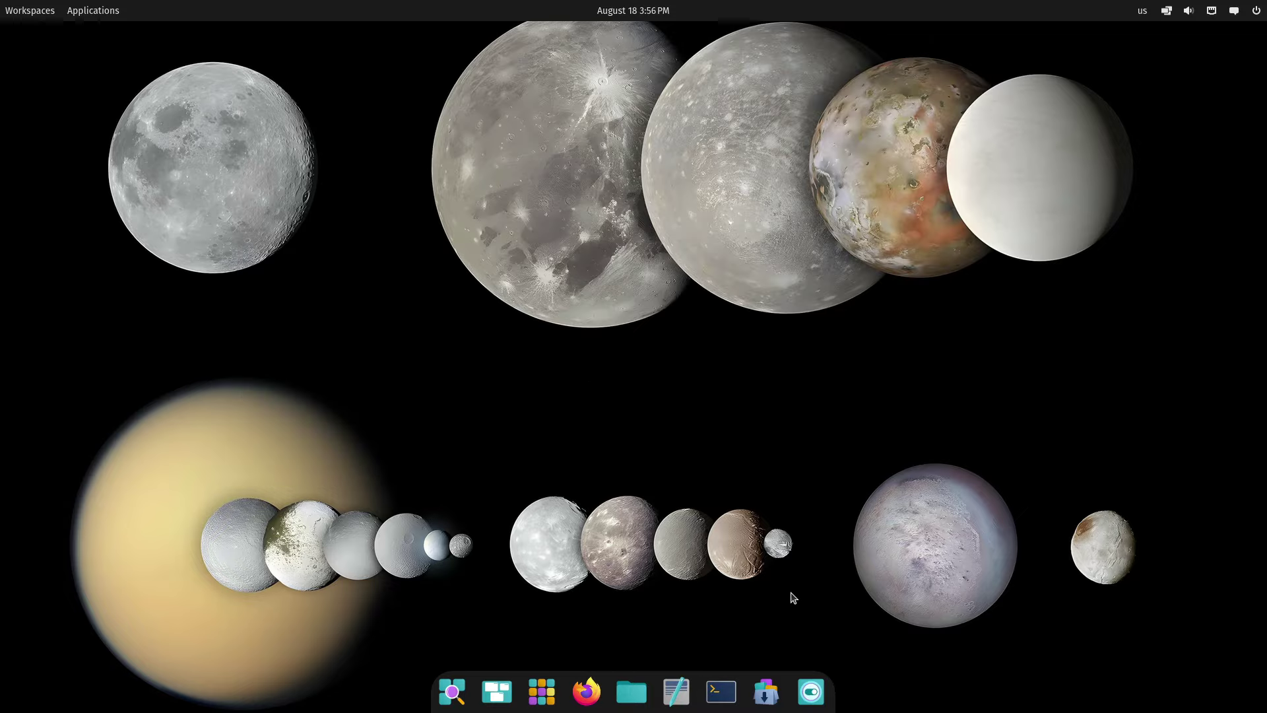
# Launch Settings from the dock, which drops to the cosmic-session startup log
pyautogui.click(811, 693)
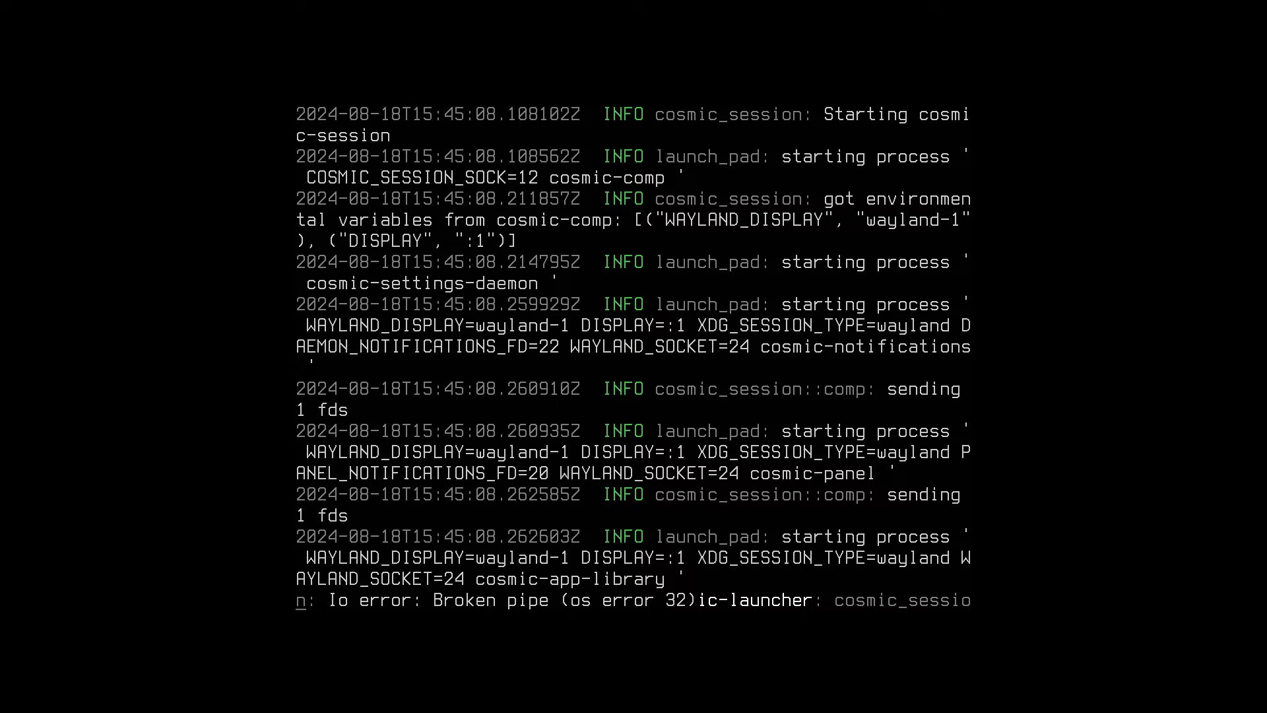
# Start installing VLC from the Create category, then return to browsing Work apps
pyautogui.moveTo(493, 7)
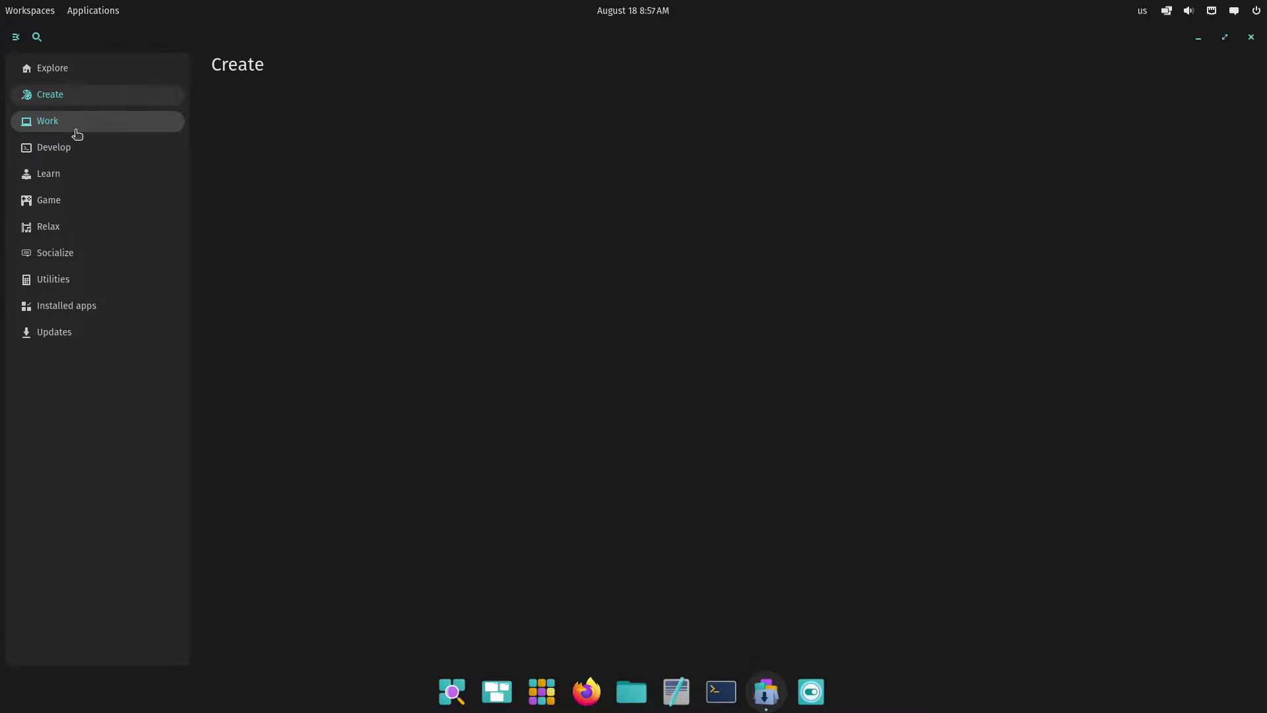
pyautogui.click(76, 126)
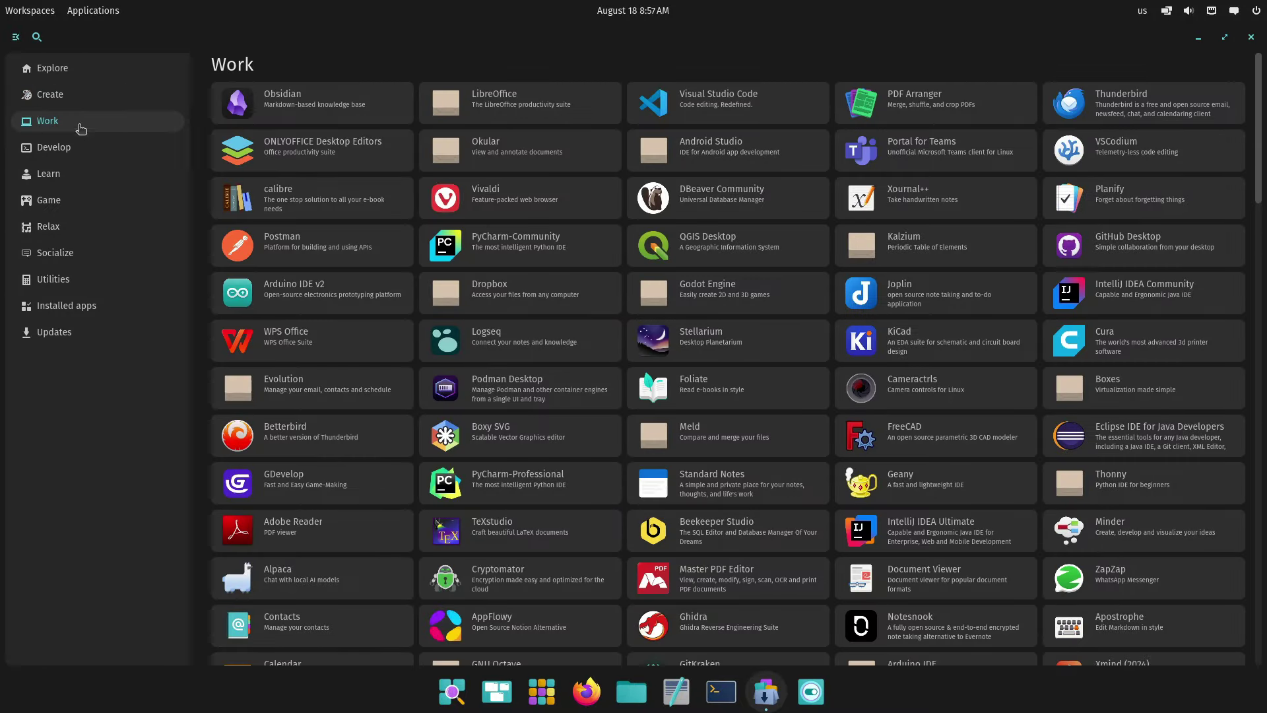
pyautogui.click(88, 106)
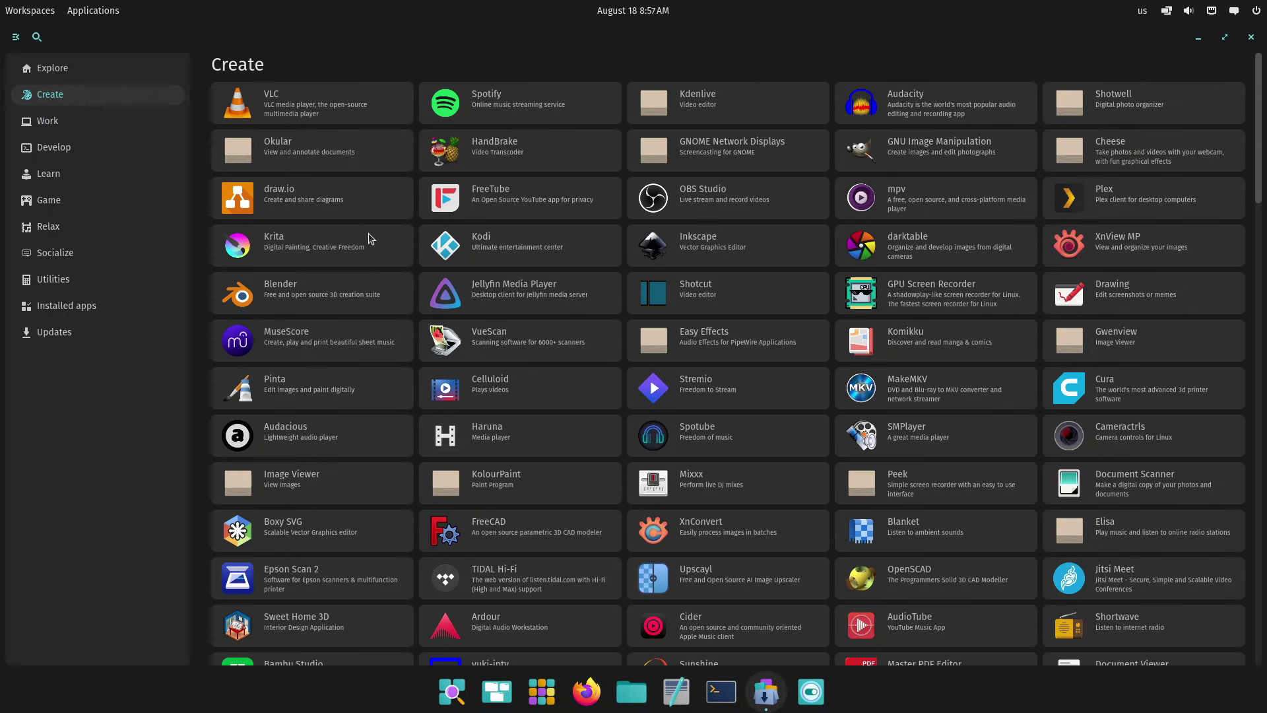
pyautogui.click(326, 107)
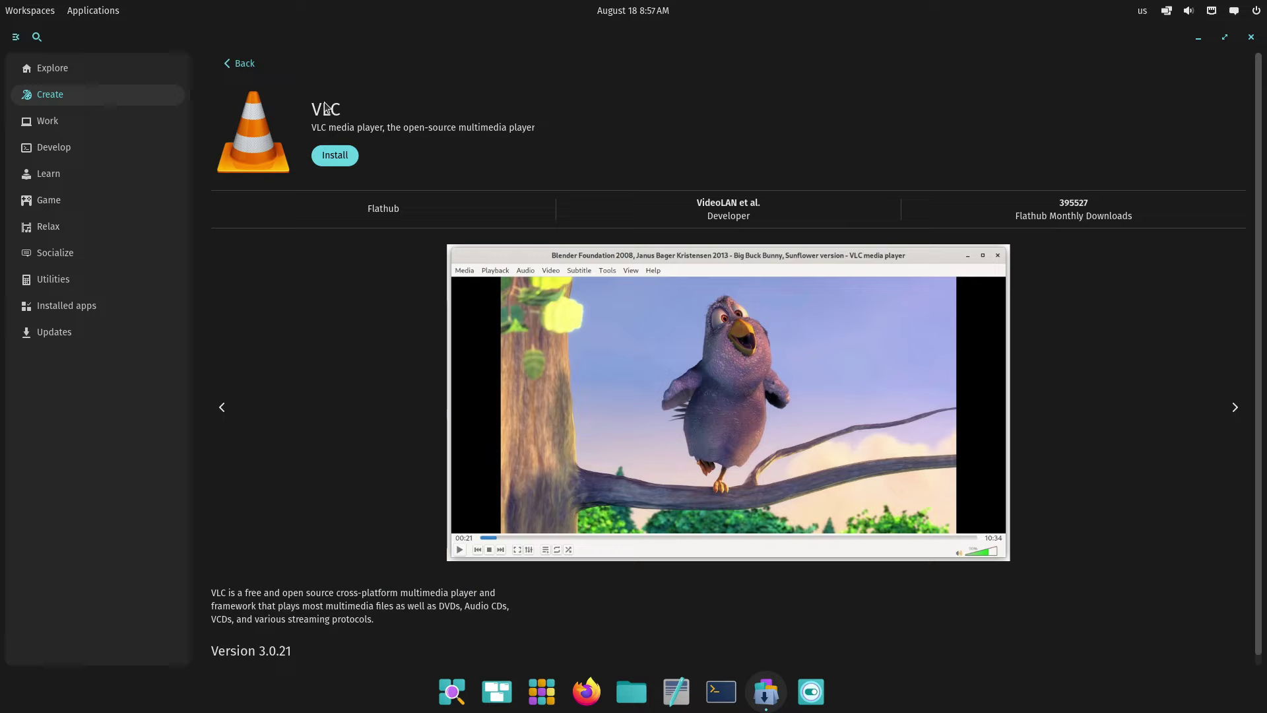
pyautogui.click(336, 157)
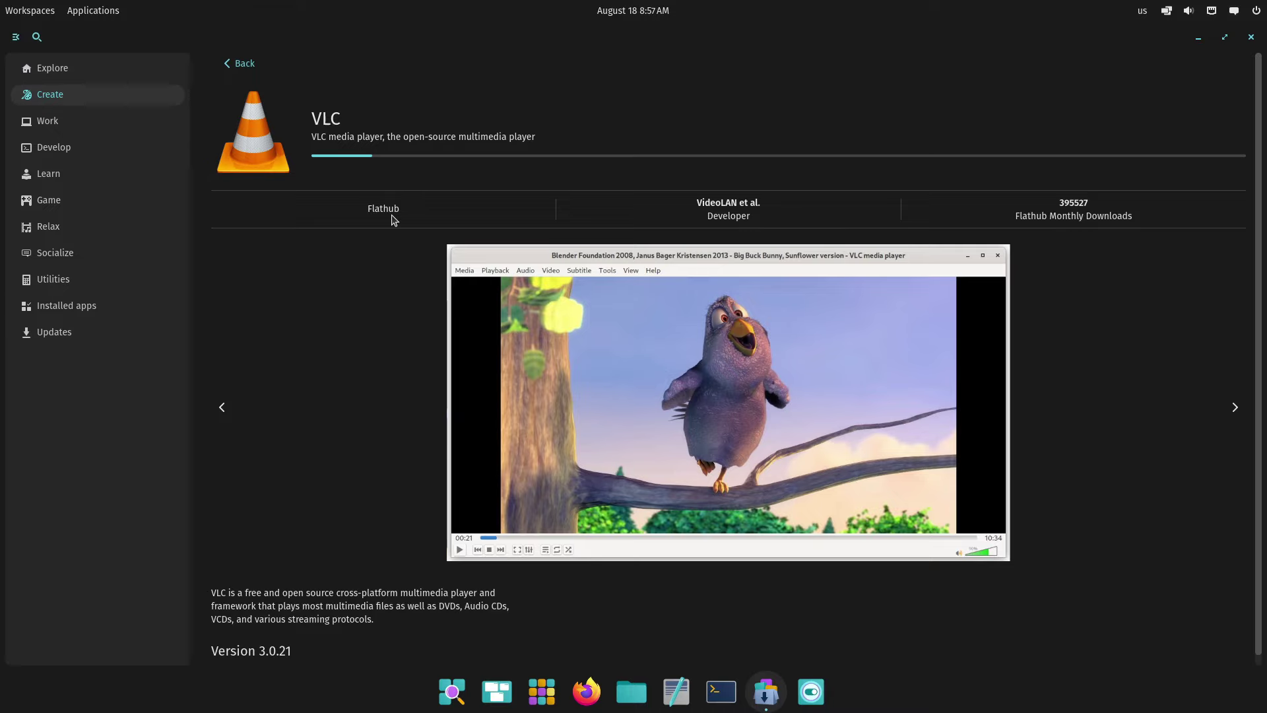
pyautogui.click(58, 128)
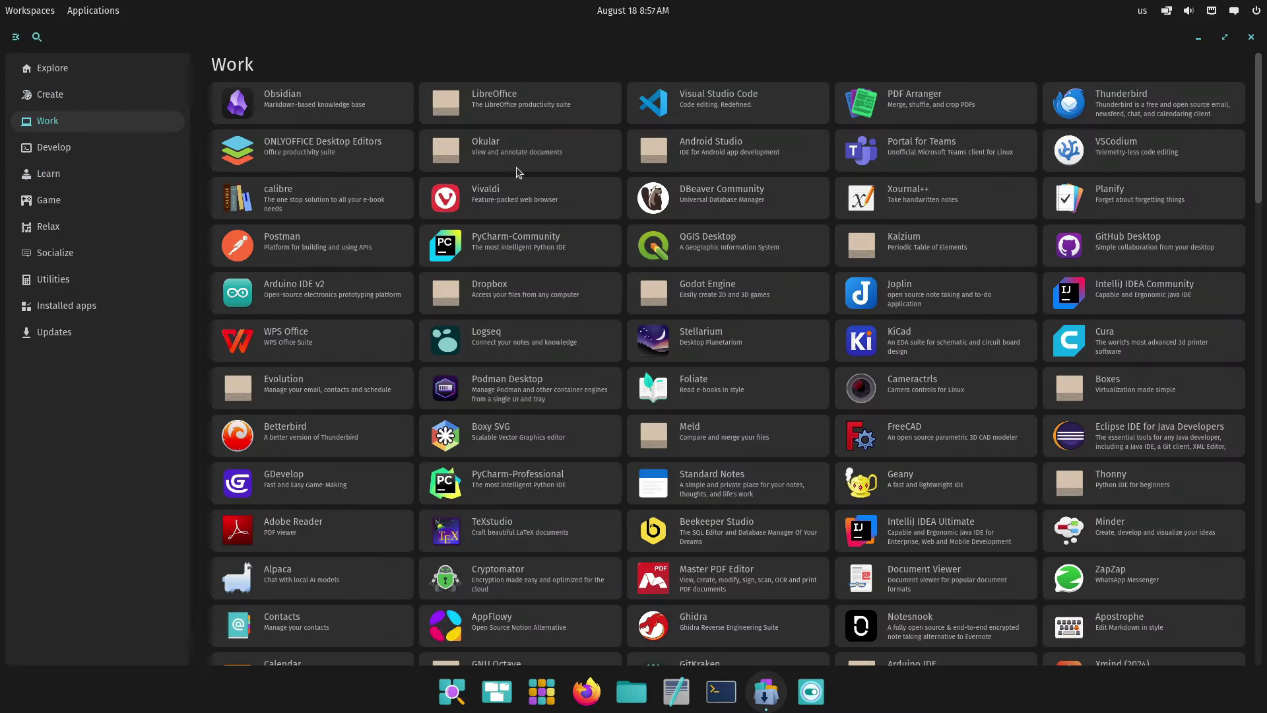
pyautogui.scroll(-2, 517, 170)
pyautogui.scroll(2, 517, 170)
# View Obsidian's details and the Develop category, toggling the category sidebar off and on
pyautogui.click(252, 109)
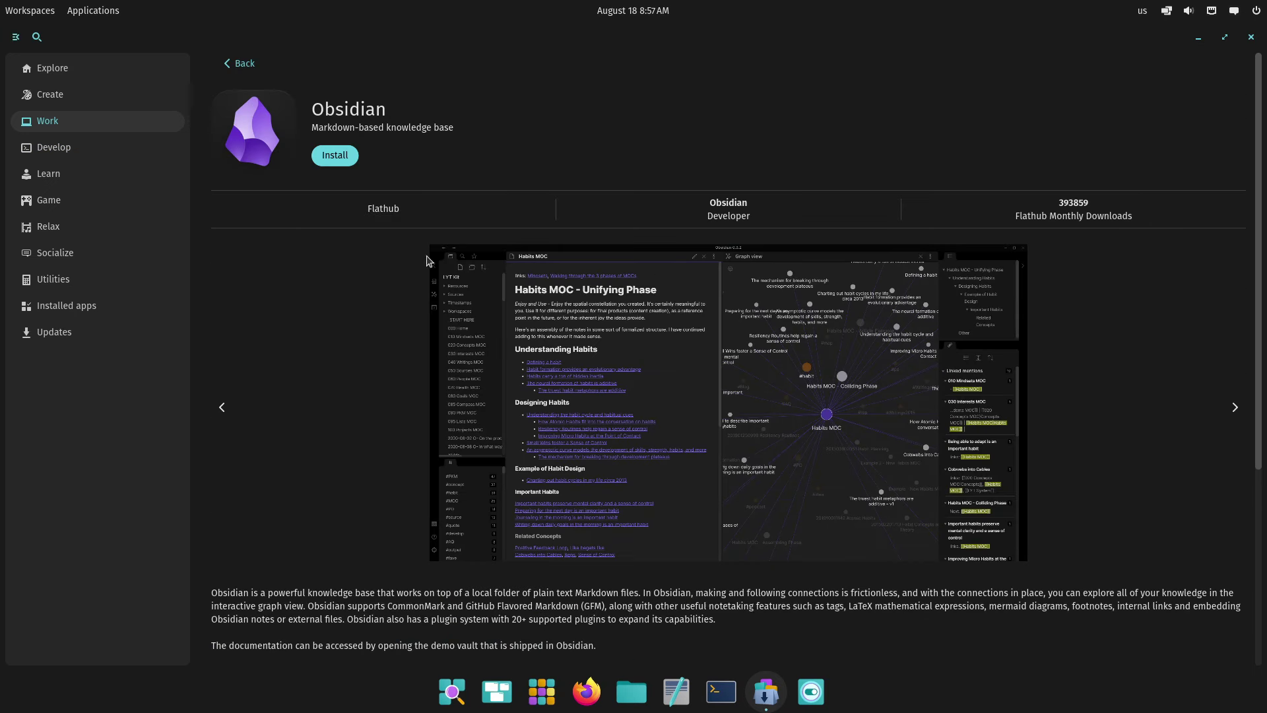
pyautogui.click(53, 147)
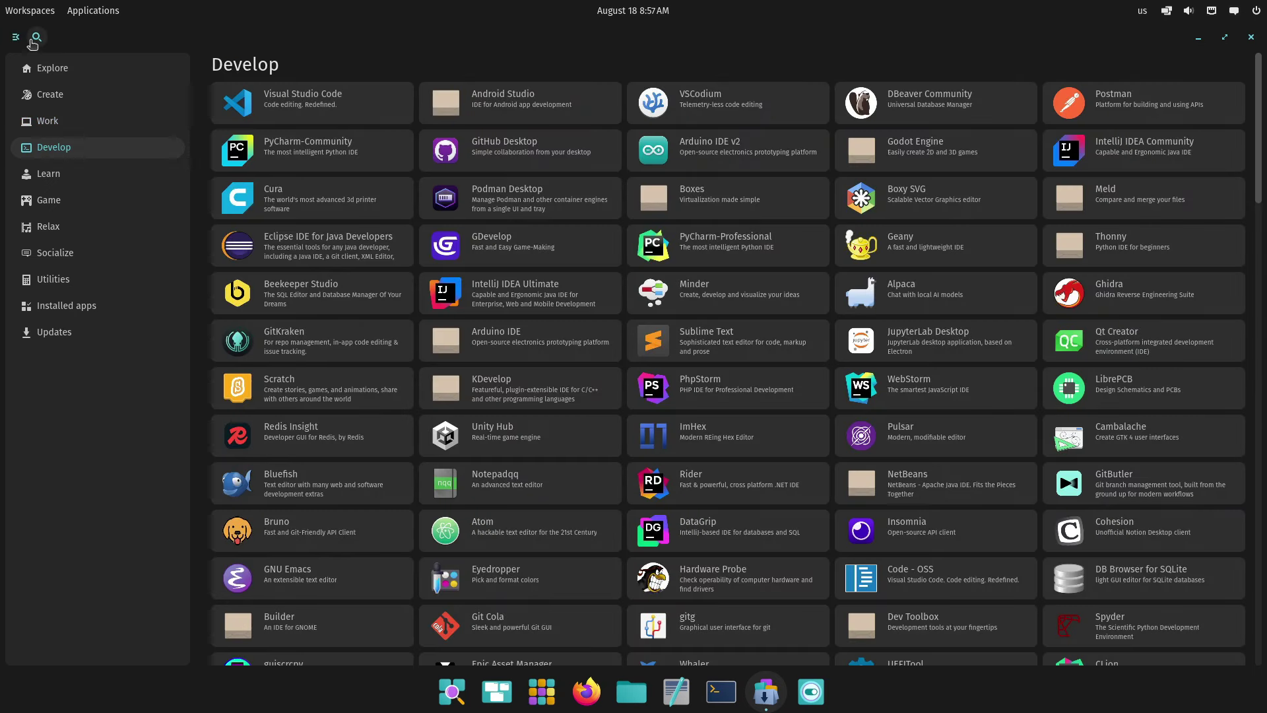
pyautogui.click(18, 38)
pyautogui.click(18, 39)
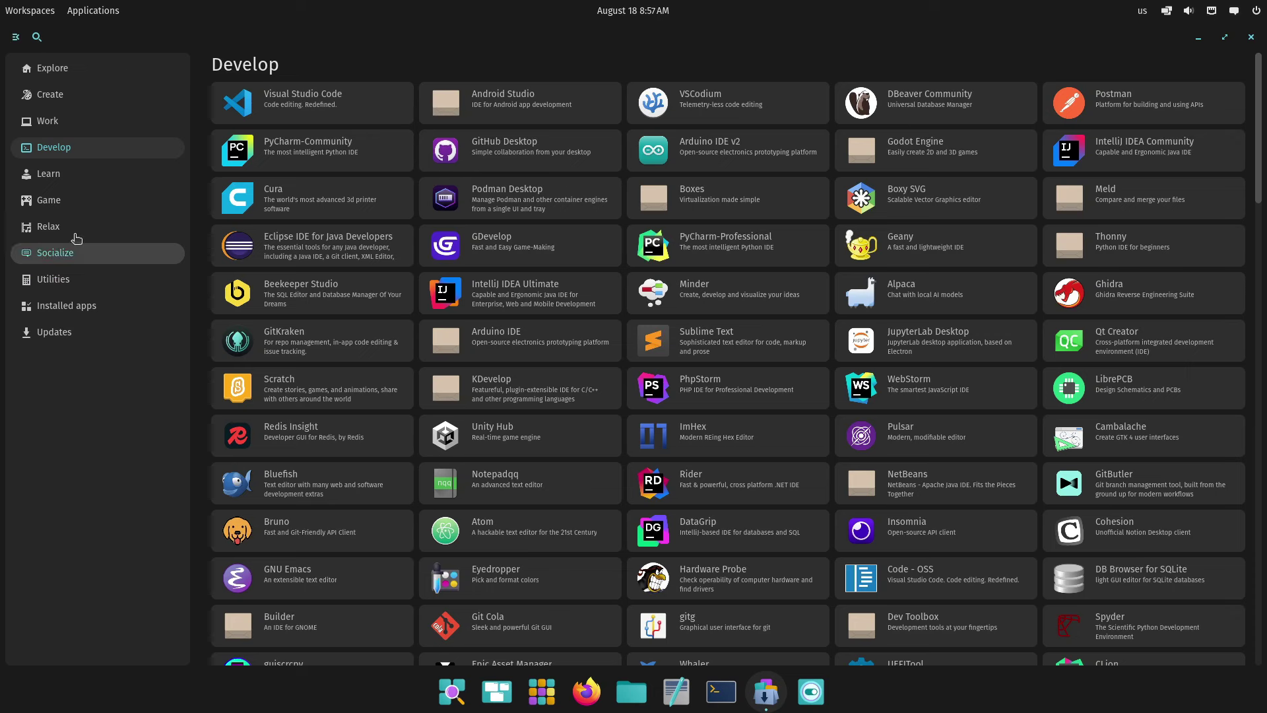
pyautogui.click(109, 13)
pyautogui.click(110, 15)
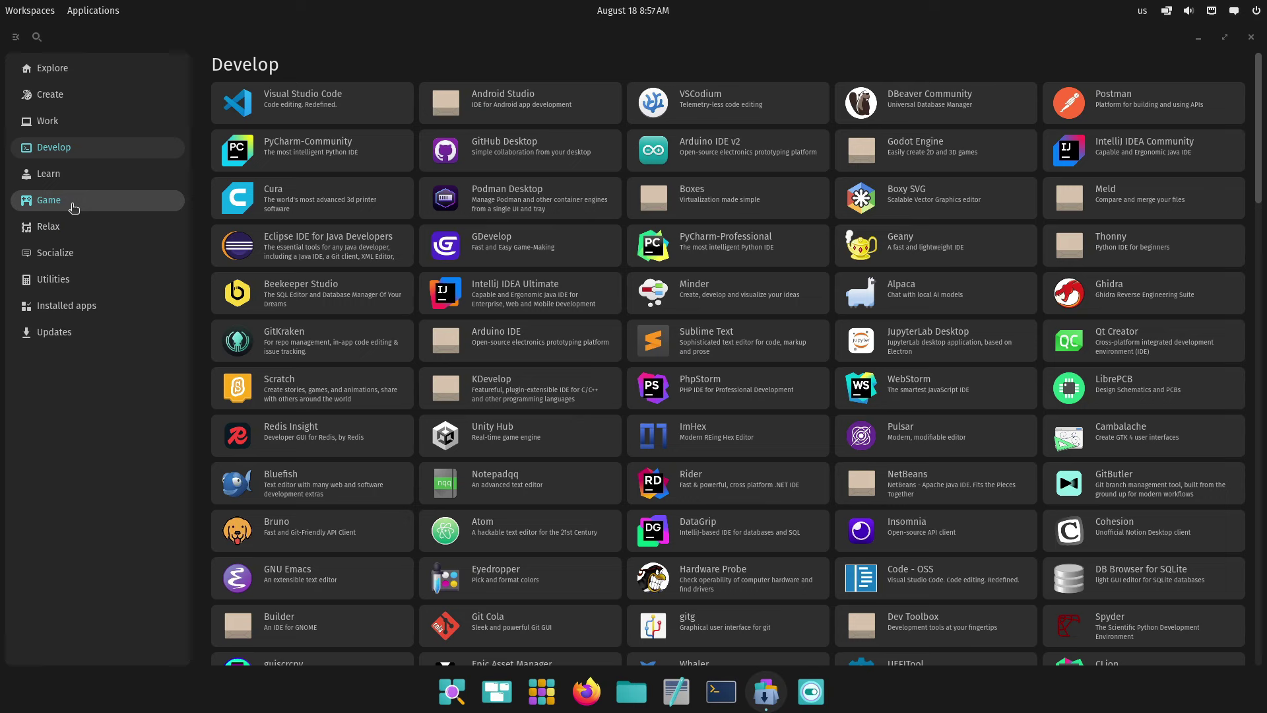
# Browse Learn and Tux Paint's details, then Game, Relax, Socialize, and the Installed apps list
pyautogui.click(73, 174)
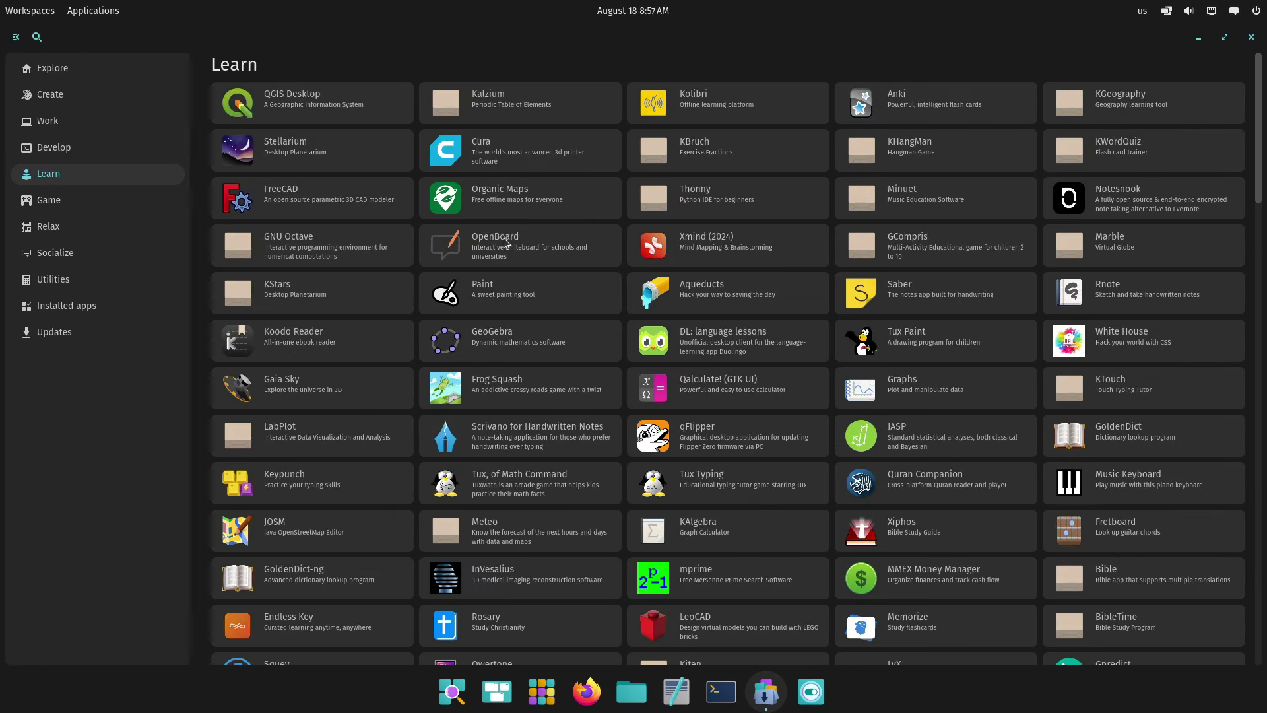
pyautogui.click(928, 338)
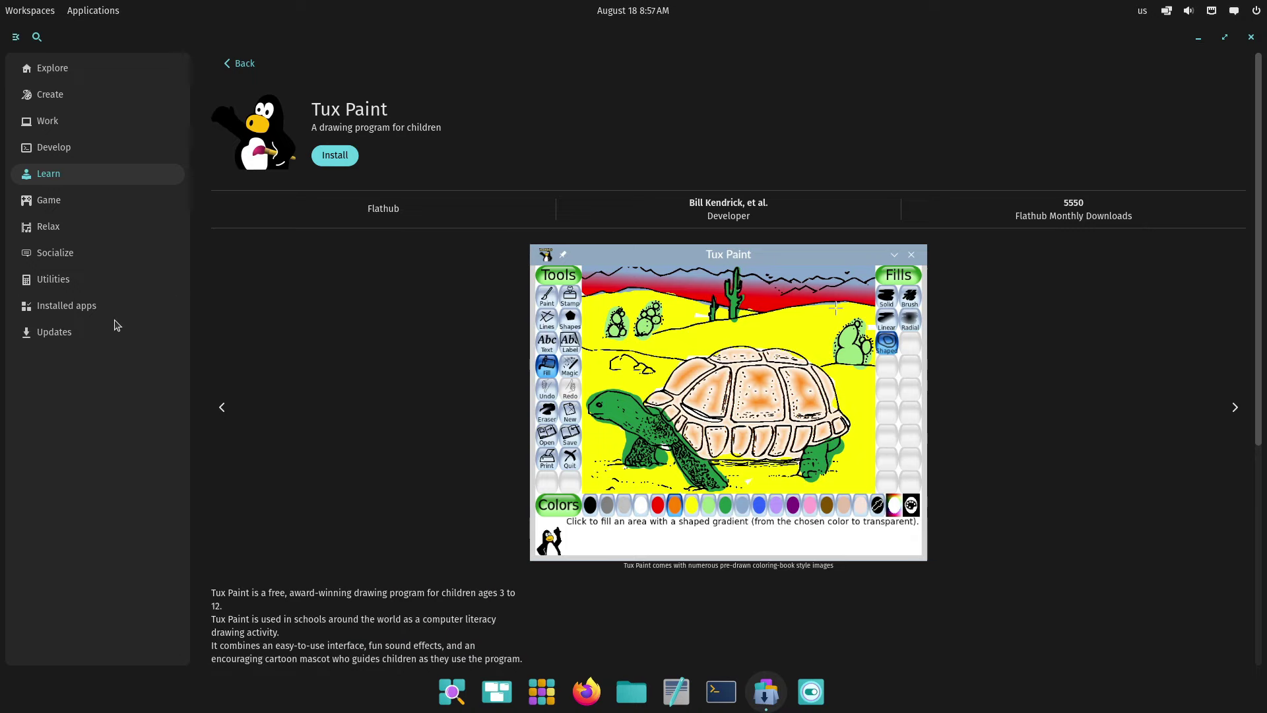
pyautogui.click(99, 211)
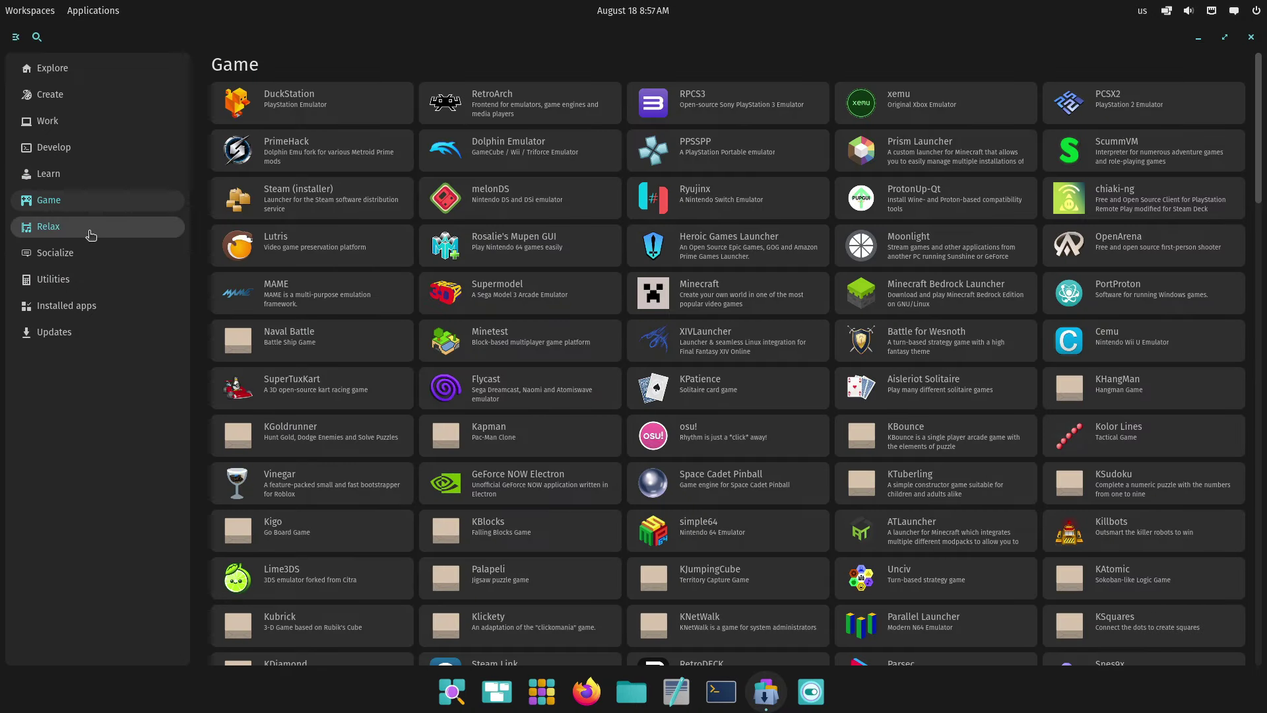
pyautogui.click(92, 229)
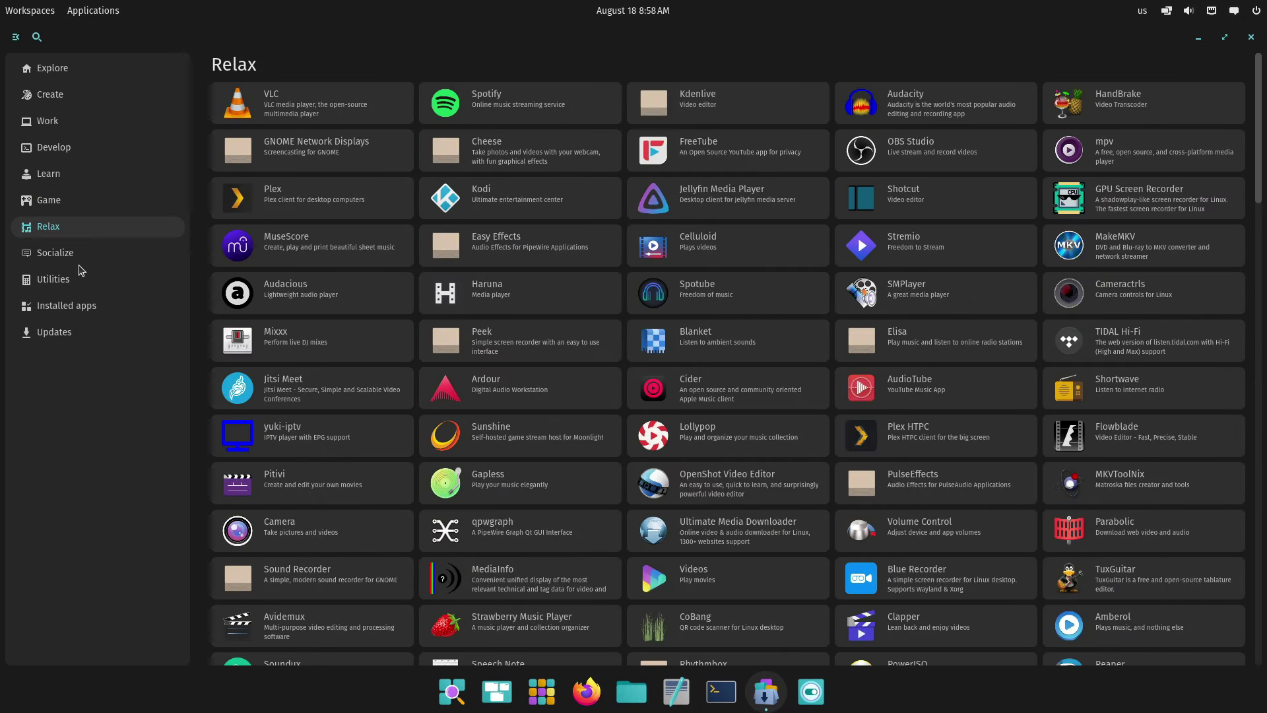
pyautogui.click(82, 254)
pyautogui.click(73, 306)
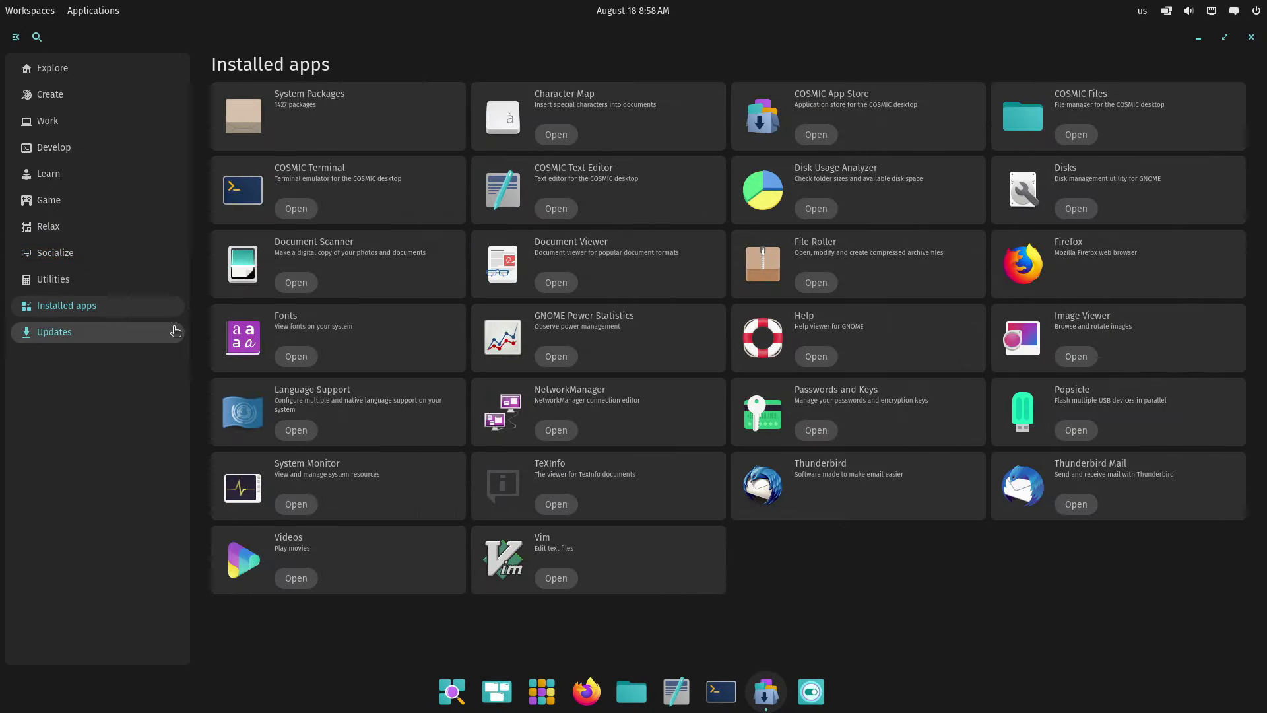
# Check the Updates page, then return to Installed apps, where VLC now appears
pyautogui.click(81, 334)
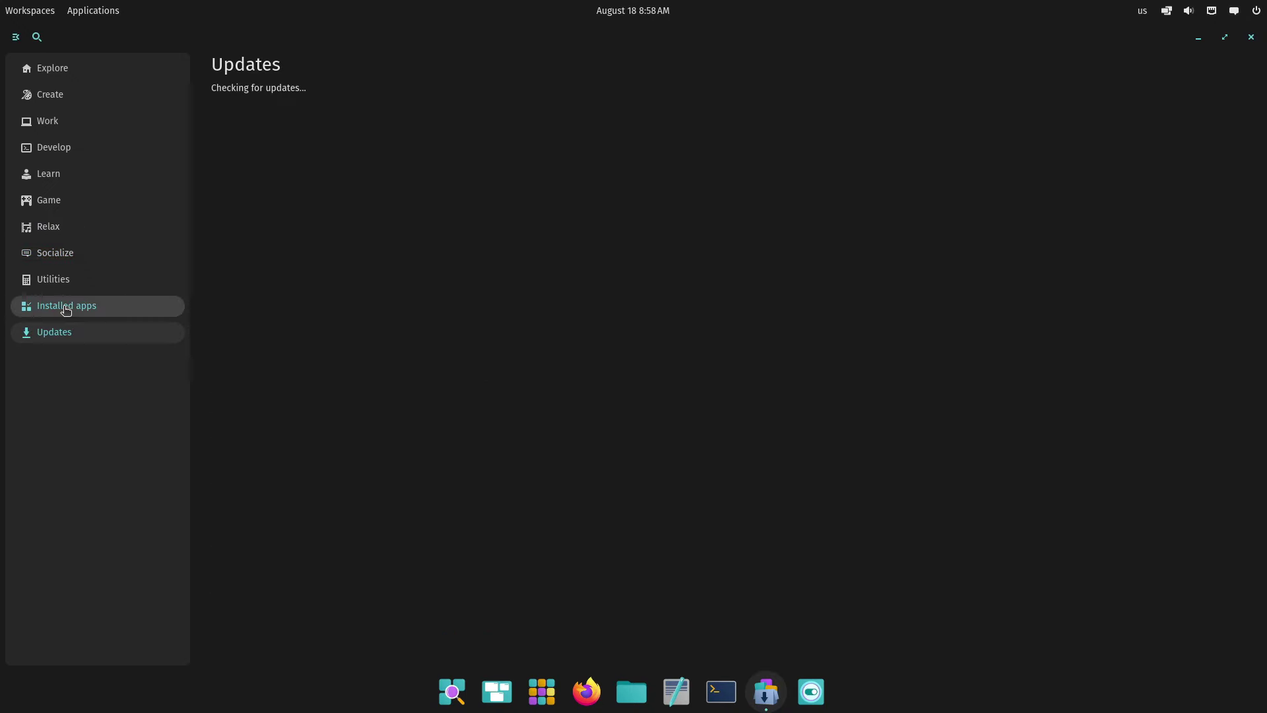
pyautogui.click(66, 307)
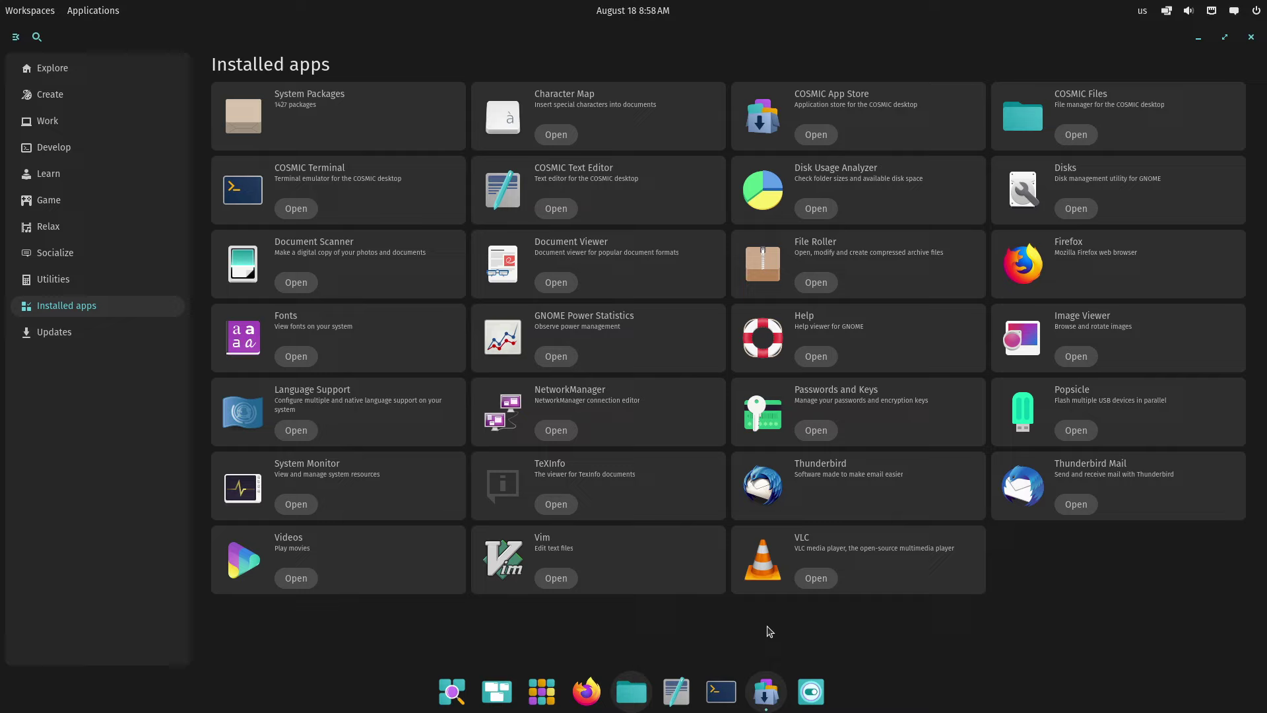
# Search the App Library for 'vl' and launch VLC media player
pyautogui.click(530, 705)
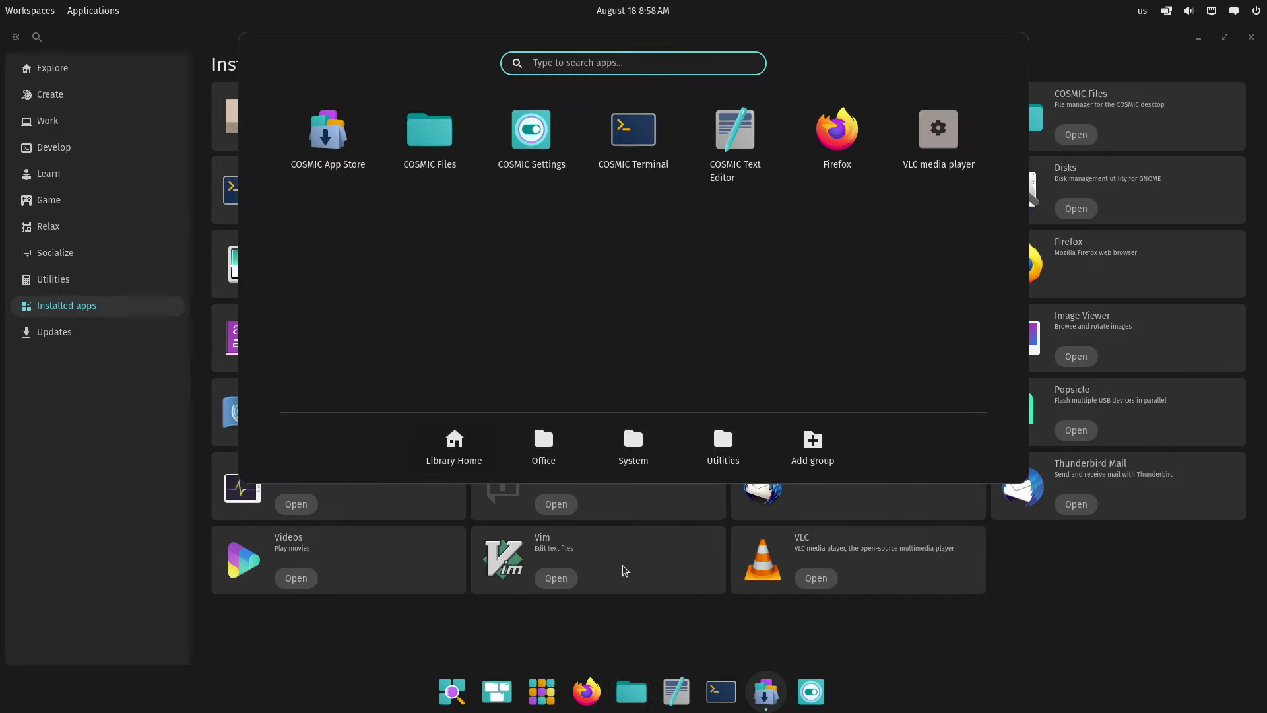
pyautogui.click(714, 456)
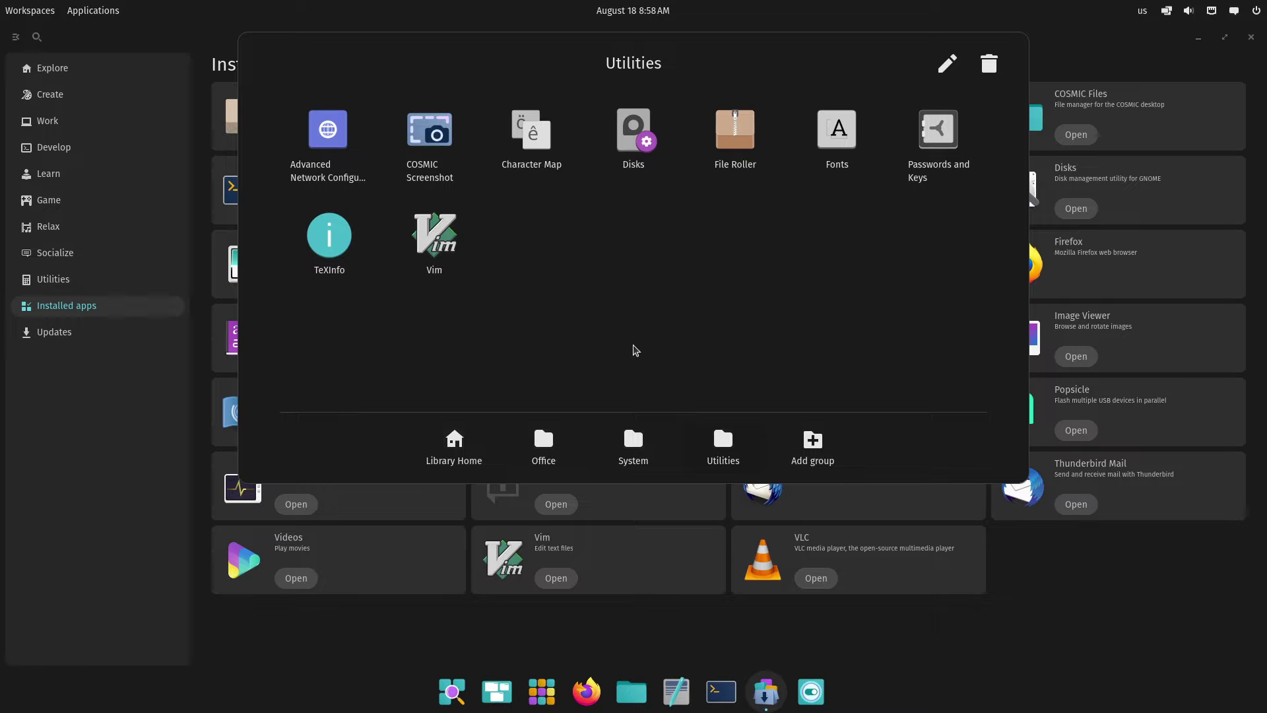
pyautogui.click(463, 460)
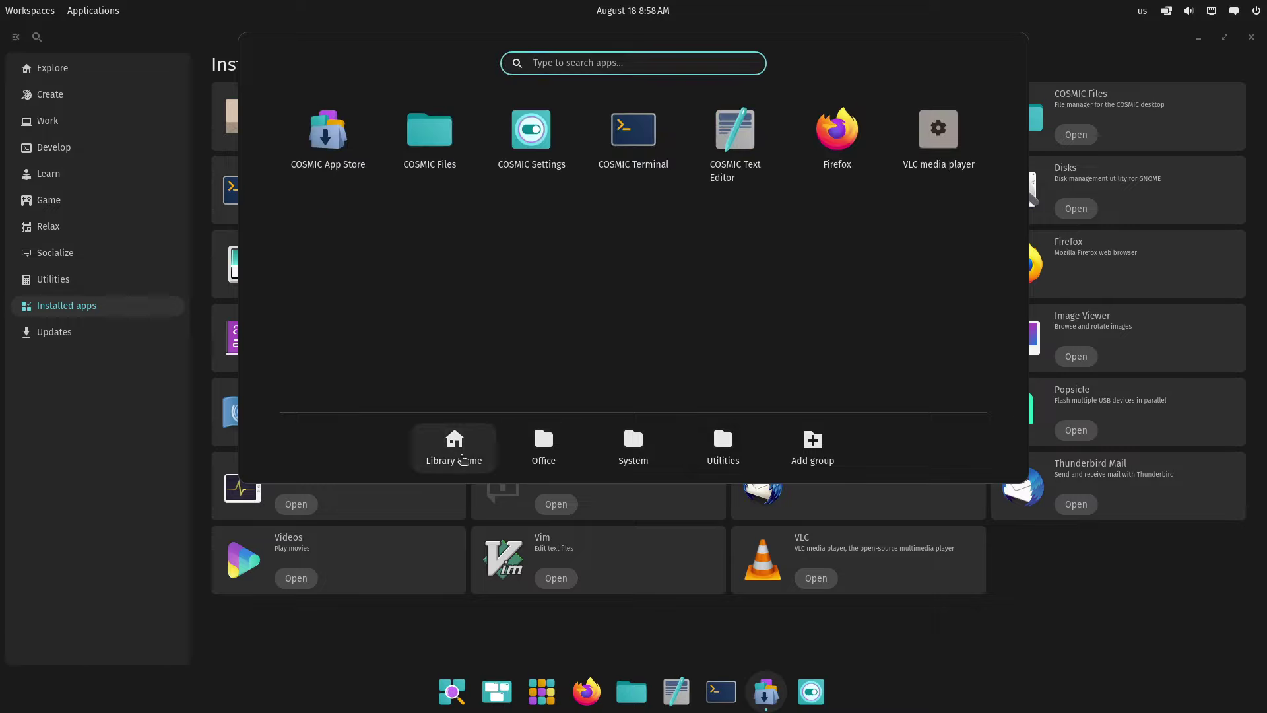
pyautogui.write('vk')
pyautogui.press('BackSpace')
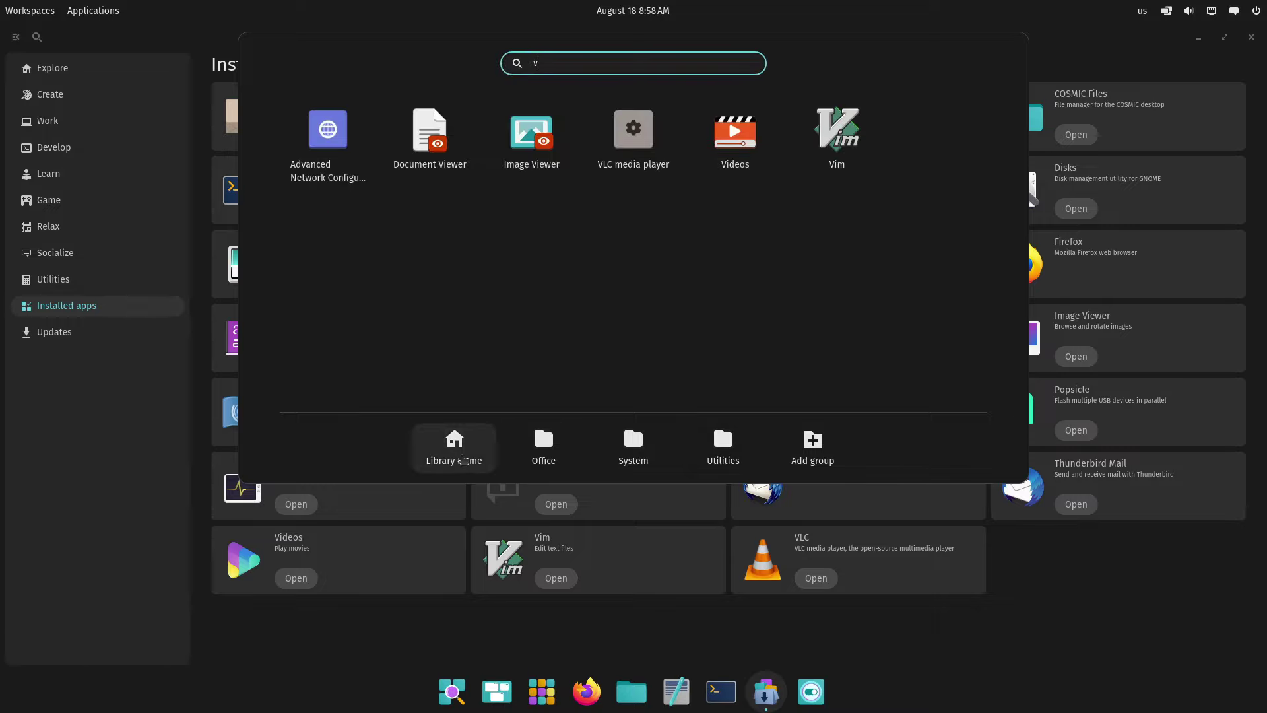
pyautogui.write('l')
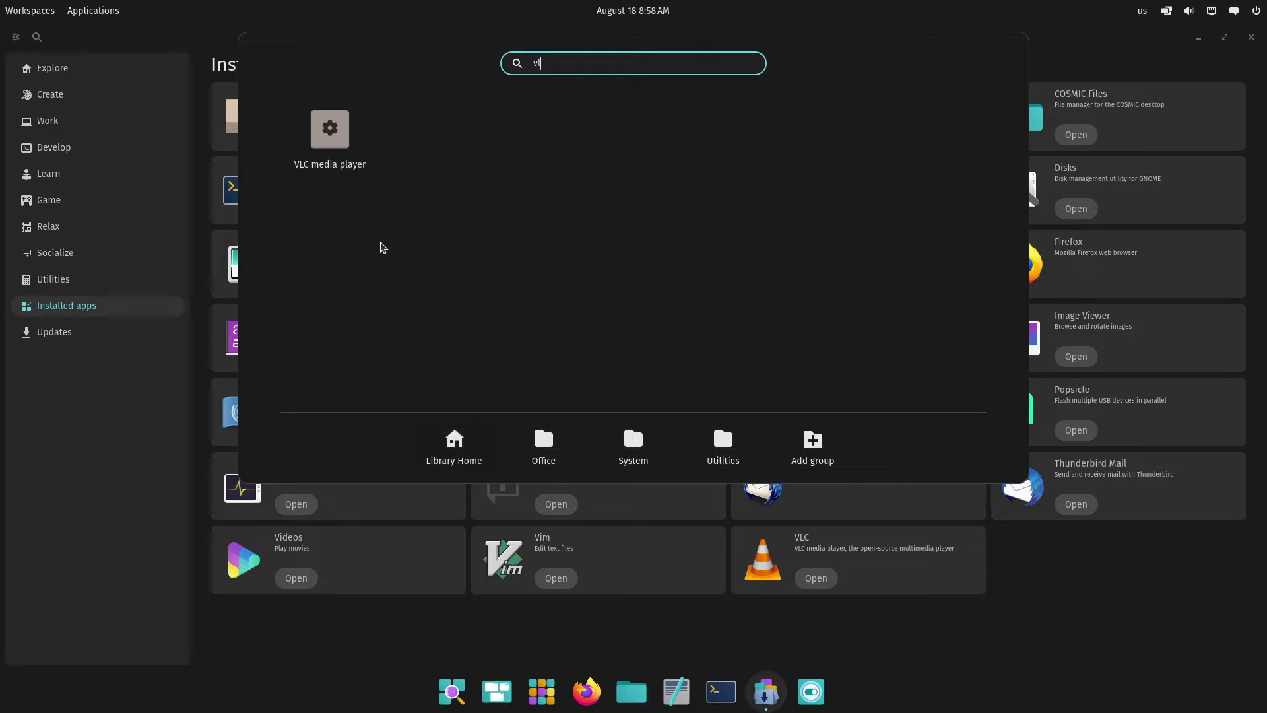
pyautogui.click(353, 175)
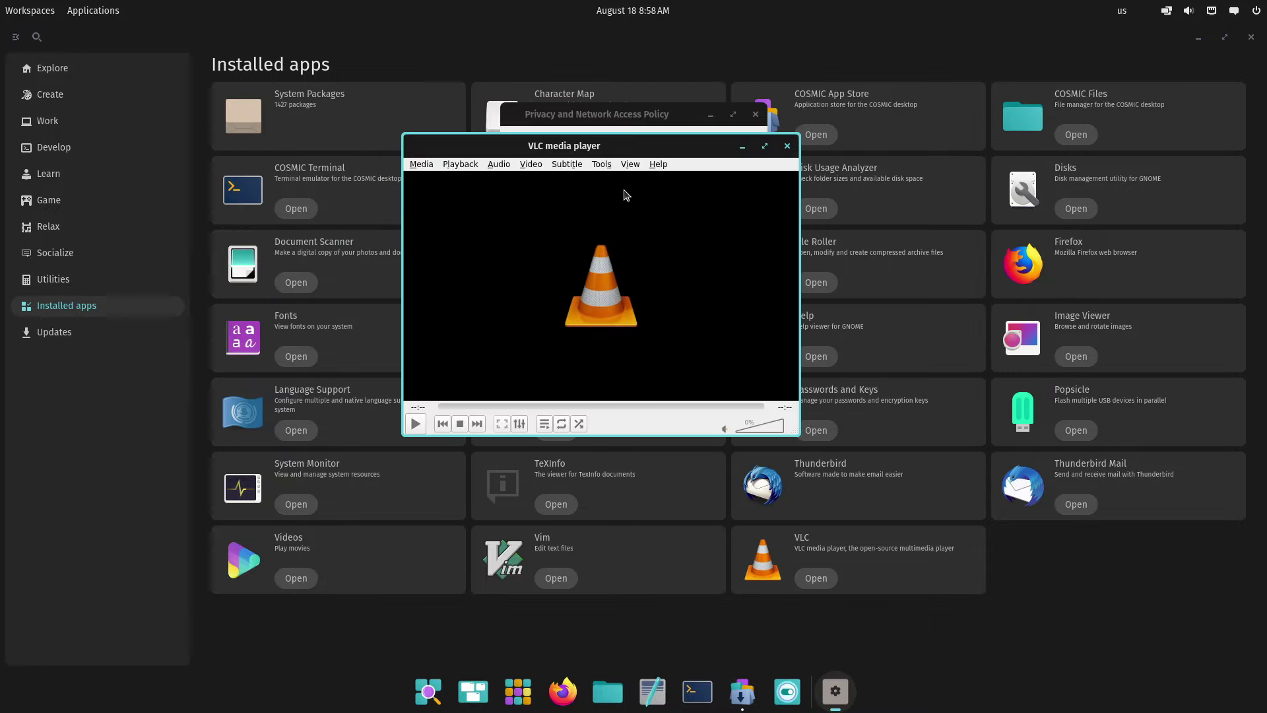
# View Character Map's details in the store, then minimize the store window
pyautogui.click(655, 129)
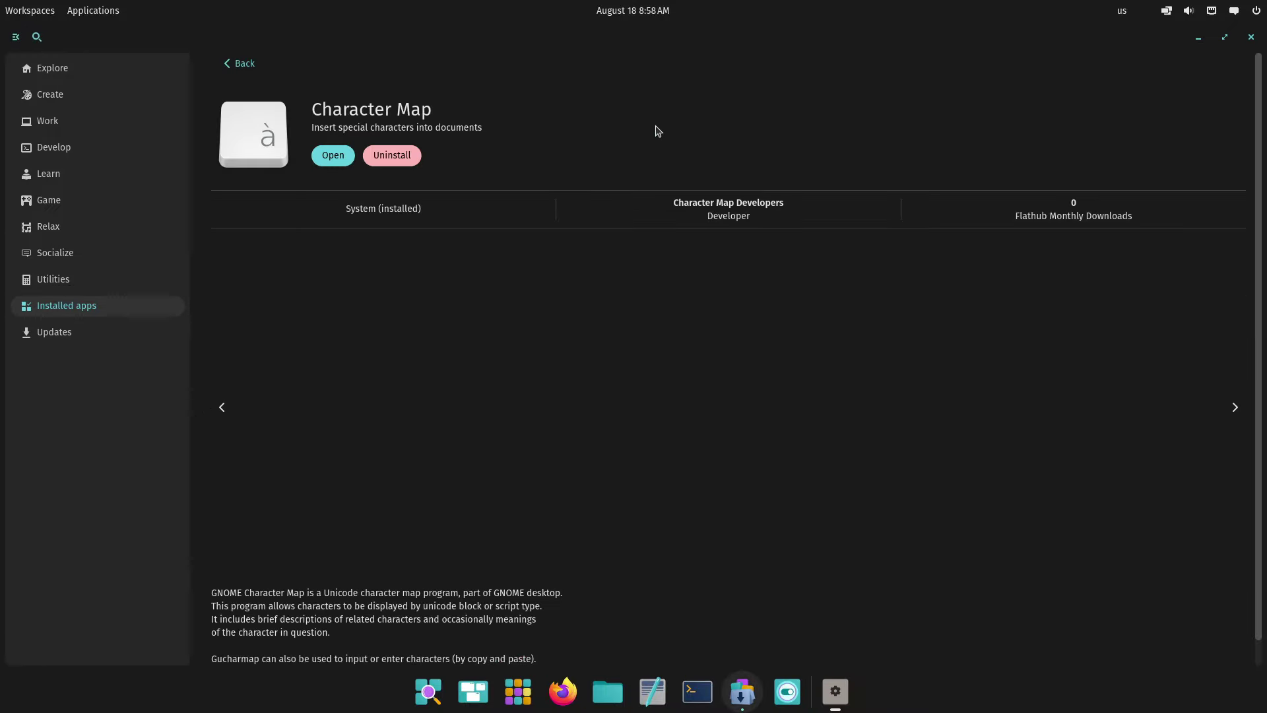
pyautogui.click(1201, 34)
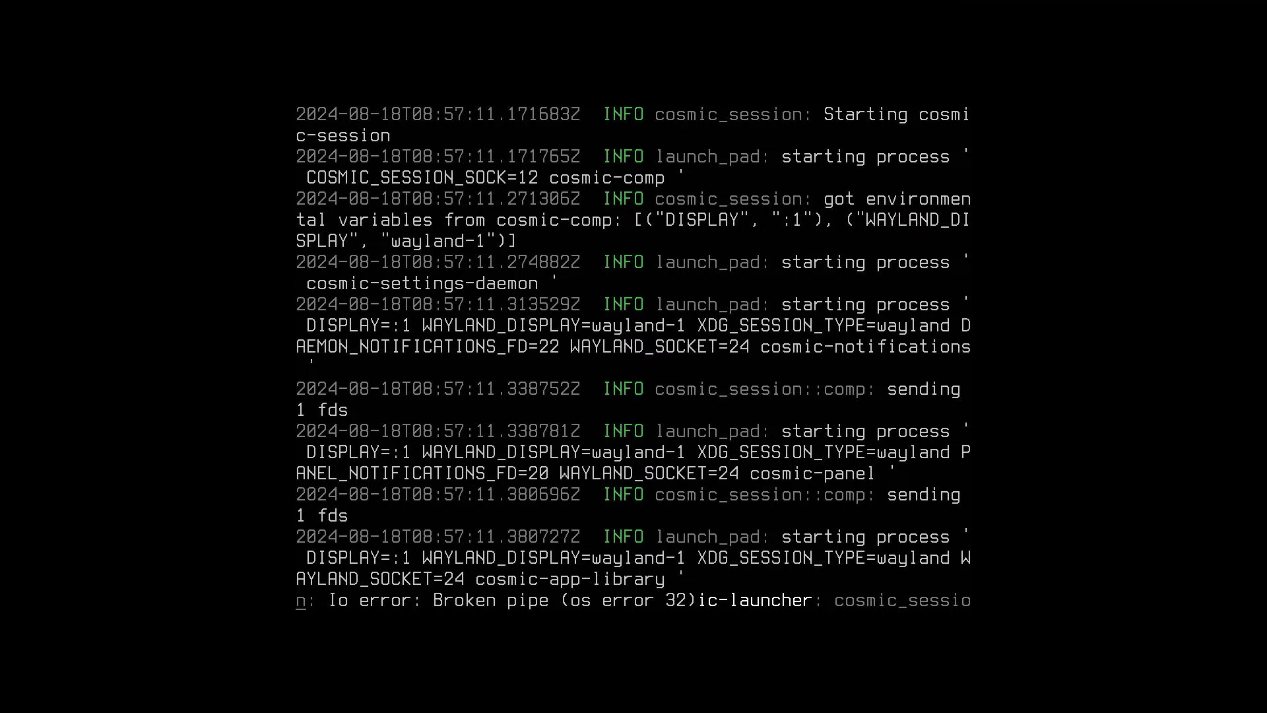